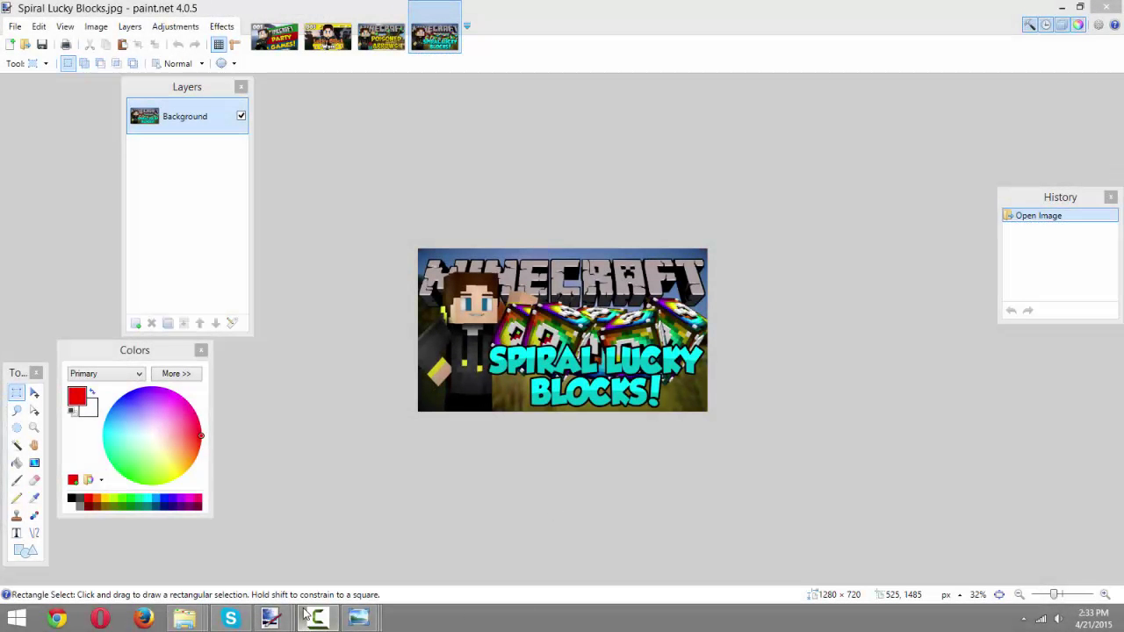
Cycle through the Party Games, Lucky Block Wars, Poisoned Arrows and Spiral Lucky Blocks tabs, ending on Poisoned Arrows.jpg.
{"action": "mouse_move", "coordinate": [187, 623]}
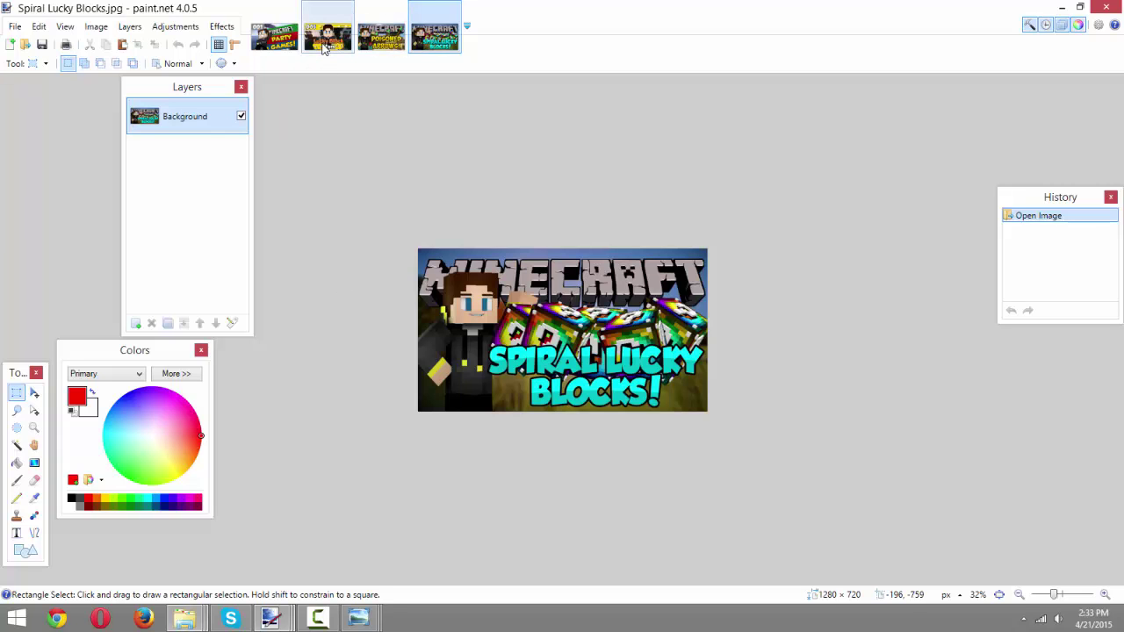
{"action": "left_click", "coordinate": [274, 37]}
{"action": "left_click", "coordinate": [327, 37]}
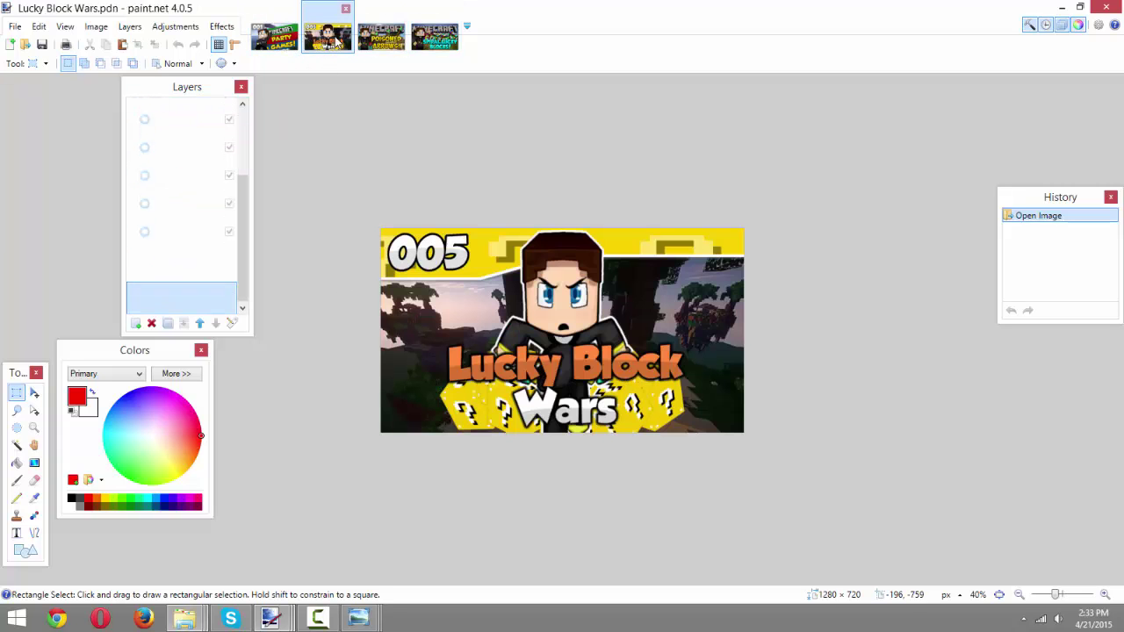
{"action": "left_click", "coordinate": [391, 40]}
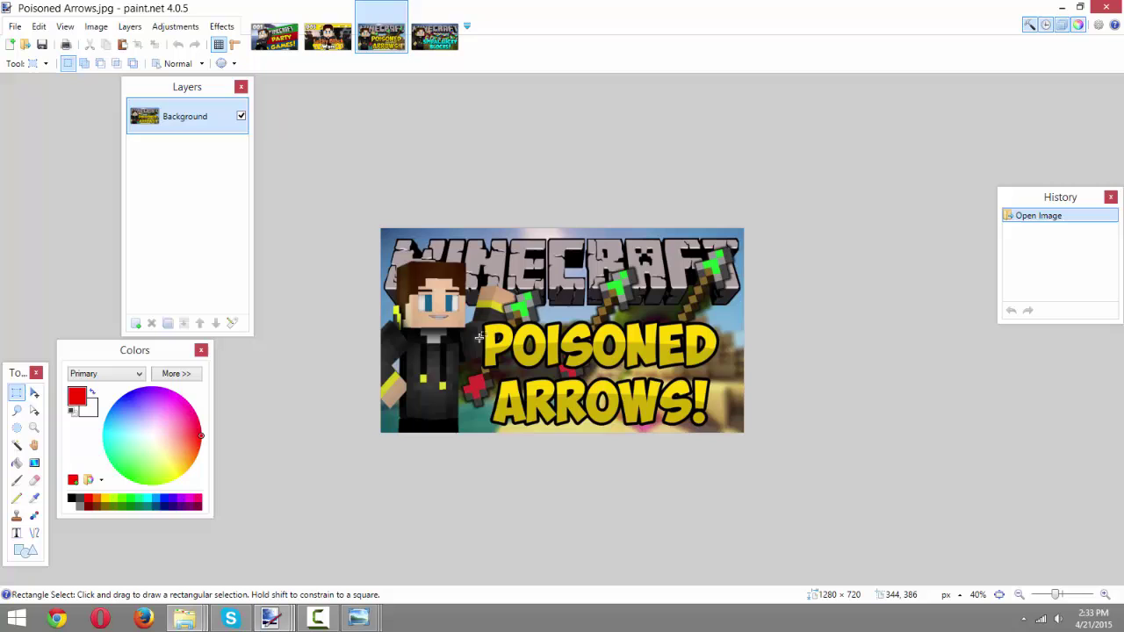
{"action": "left_click", "coordinate": [410, 35]}
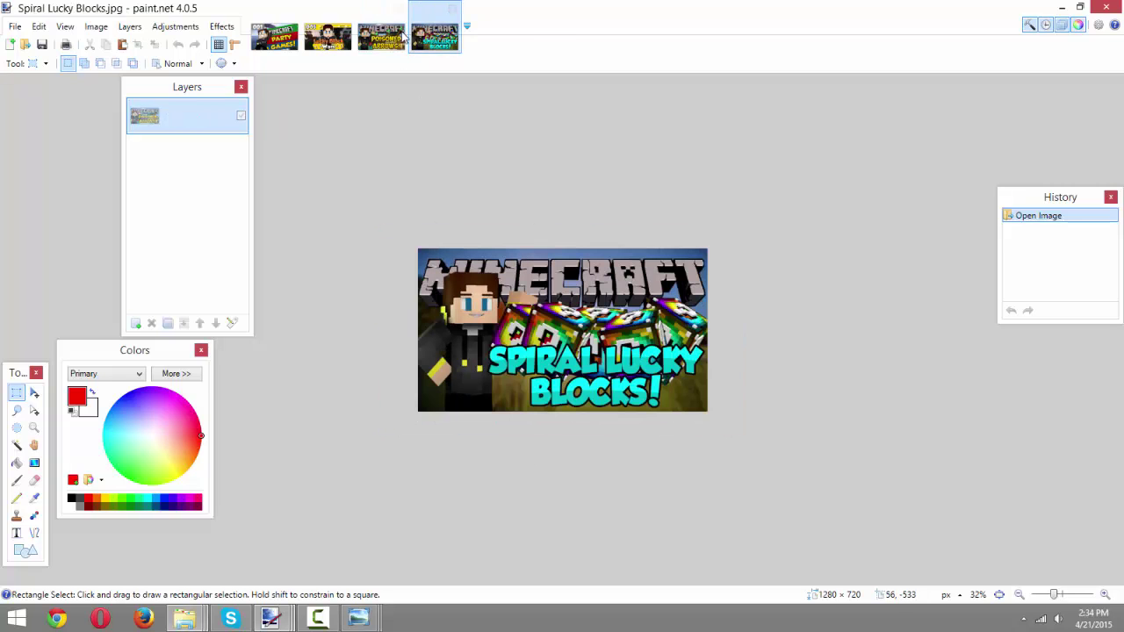
{"action": "left_click", "coordinate": [387, 37]}
{"action": "left_click", "coordinate": [439, 40]}
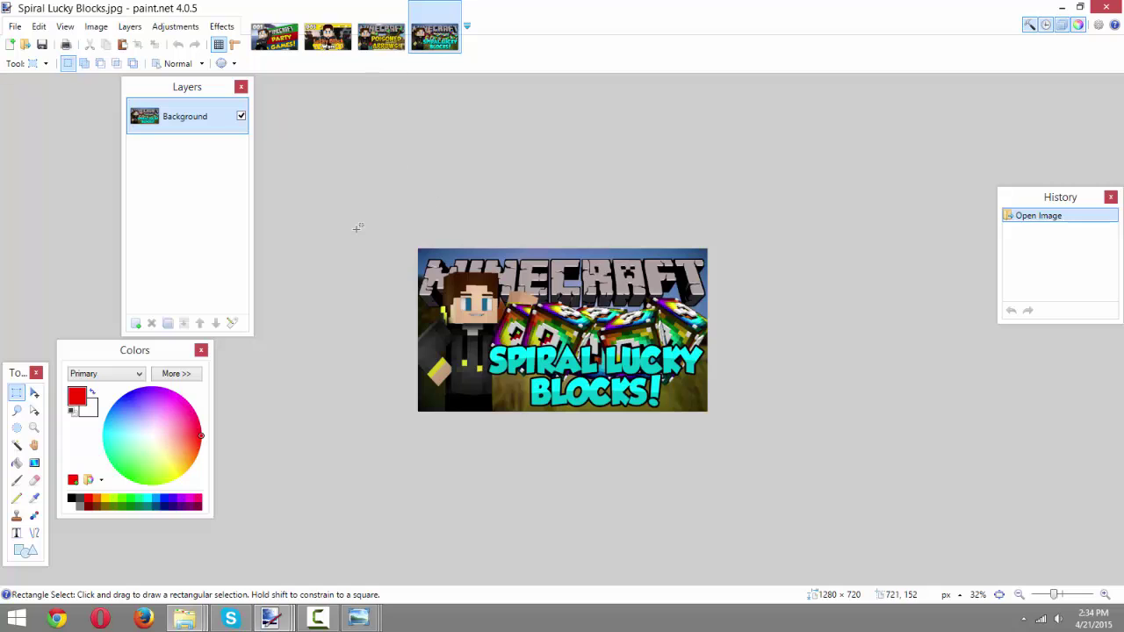
{"action": "left_click", "coordinate": [382, 35]}
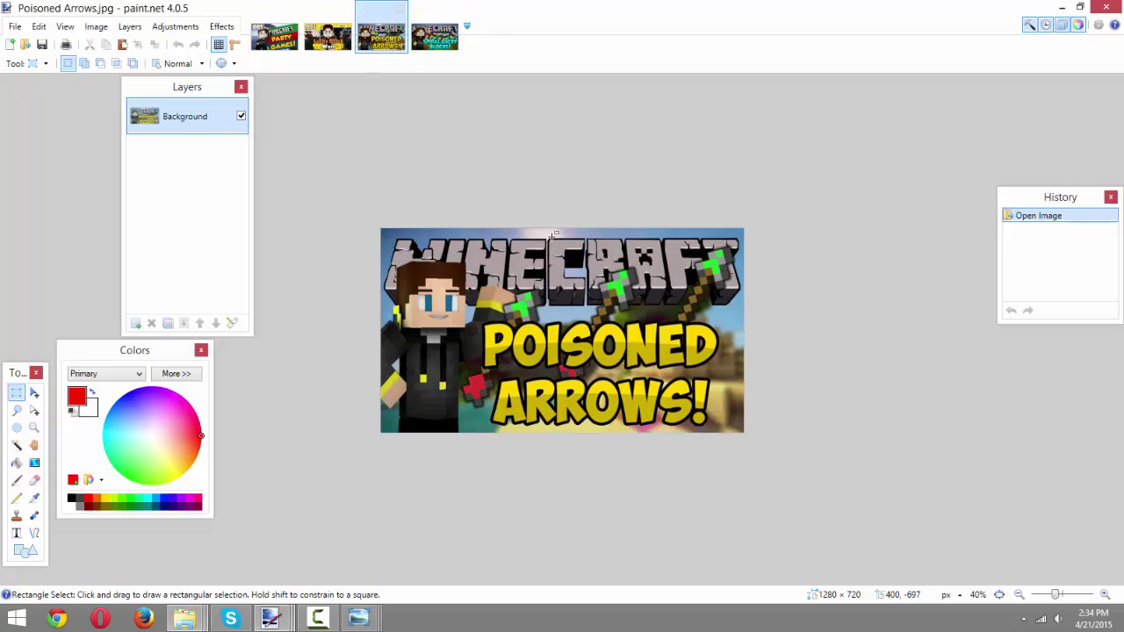
{"action": "left_click", "coordinate": [438, 37]}
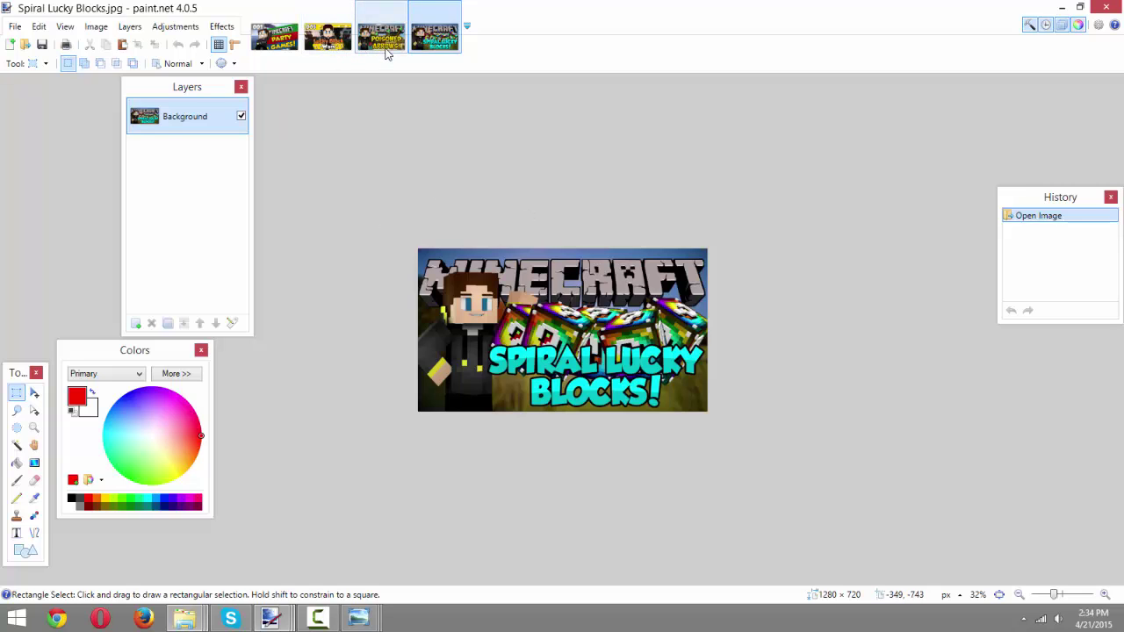
{"action": "left_click", "coordinate": [385, 46]}
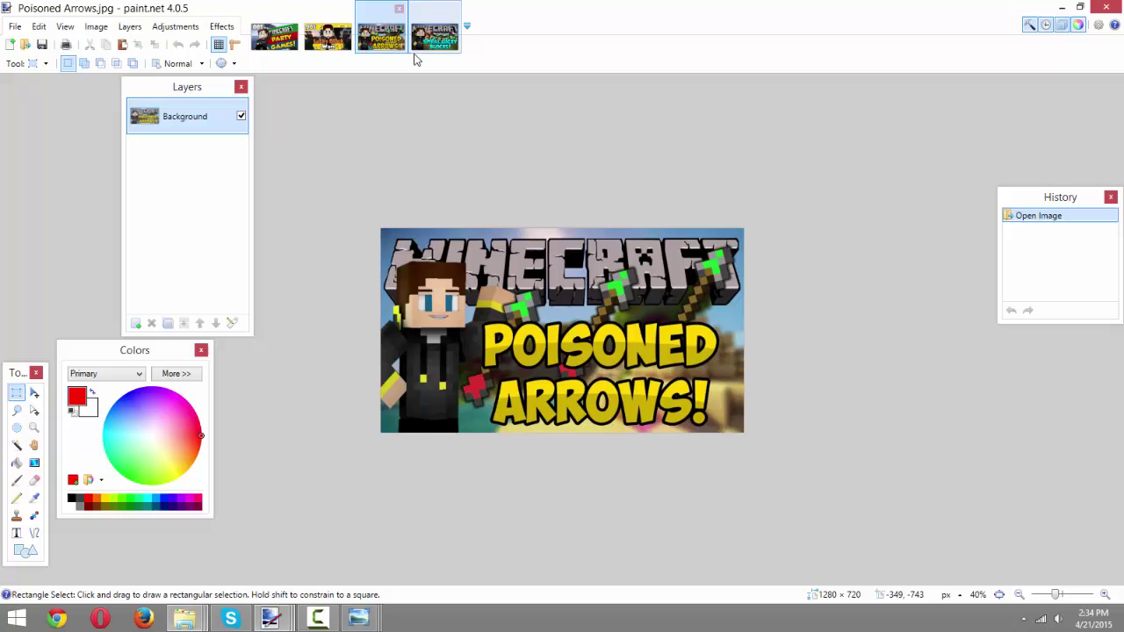
{"action": "left_click", "coordinate": [442, 41]}
{"action": "left_click", "coordinate": [318, 36]}
{"action": "left_click", "coordinate": [274, 37]}
{"action": "left_click", "coordinate": [327, 37]}
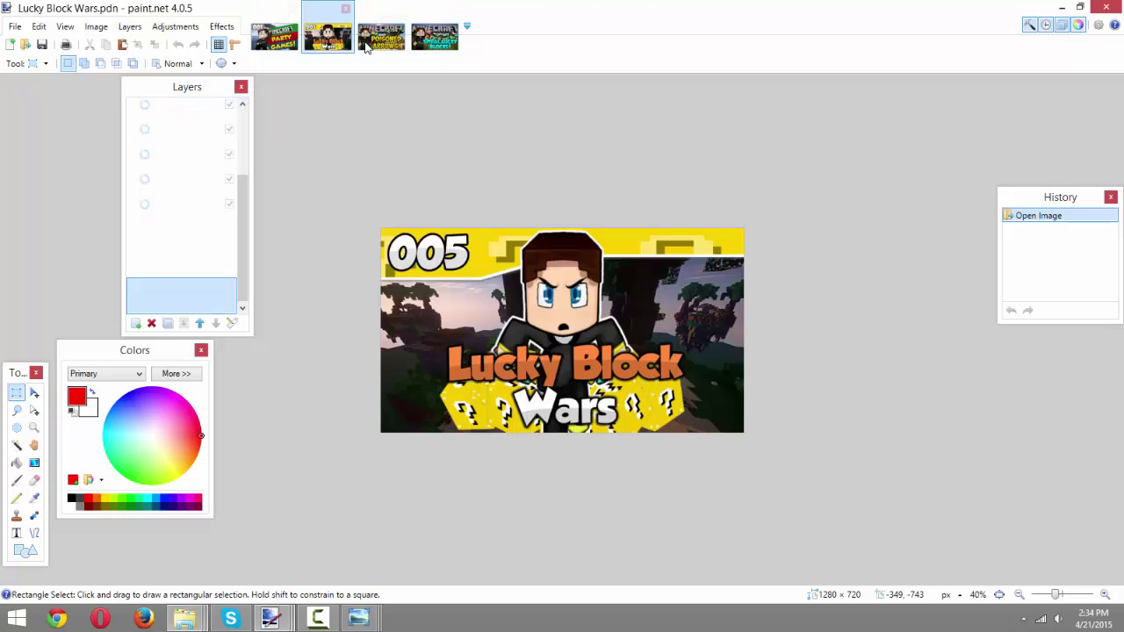
{"action": "left_click", "coordinate": [381, 39]}
{"action": "left_click", "coordinate": [424, 48]}
{"action": "left_click", "coordinate": [381, 39]}
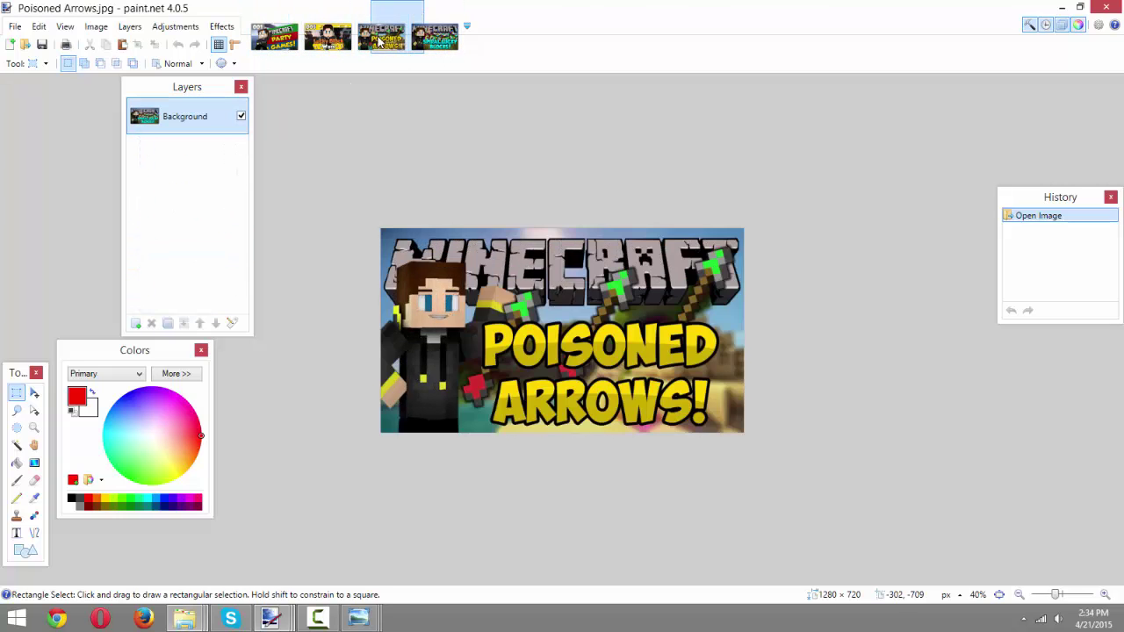
{"action": "left_click", "coordinate": [327, 37]}
{"action": "left_click", "coordinate": [274, 37]}
{"action": "left_click", "coordinate": [381, 39]}
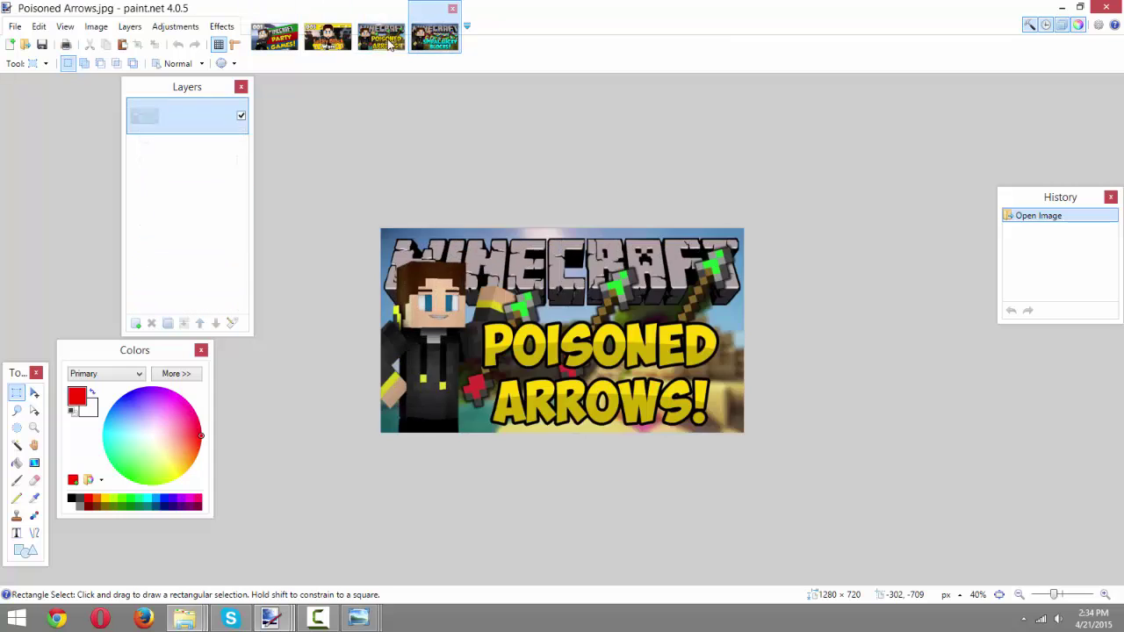
{"action": "left_click", "coordinate": [326, 36]}
{"action": "left_click", "coordinate": [273, 37]}
{"action": "left_click", "coordinate": [381, 37]}
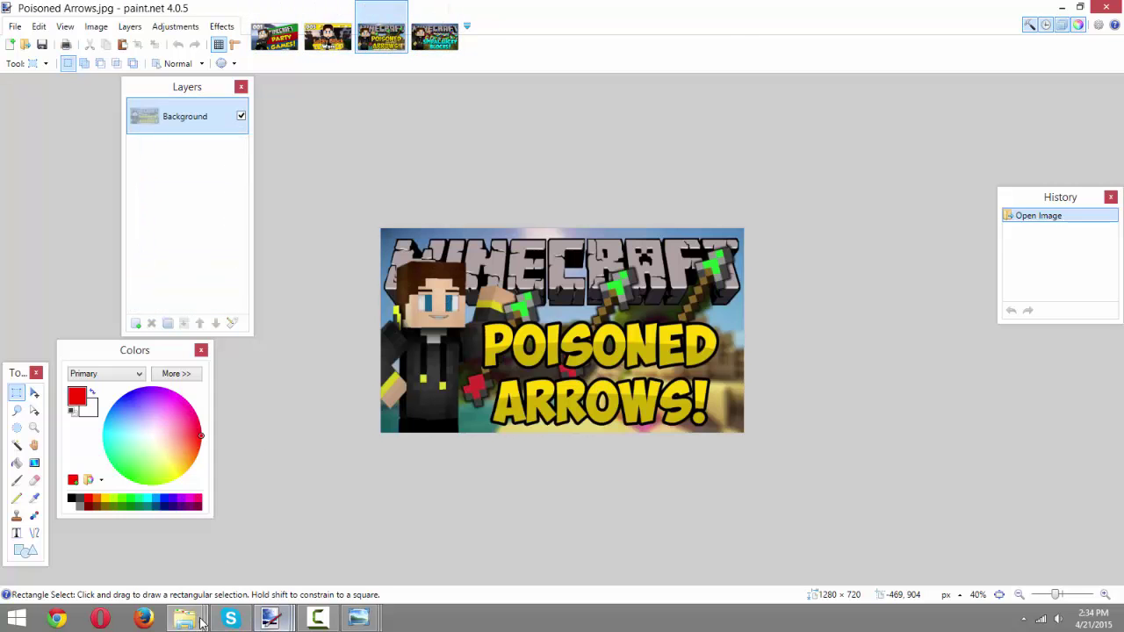
Open Towncraft.pdn from the Thumbnail Templates folder, then close it again.
{"action": "left_click", "coordinate": [553, 548]}
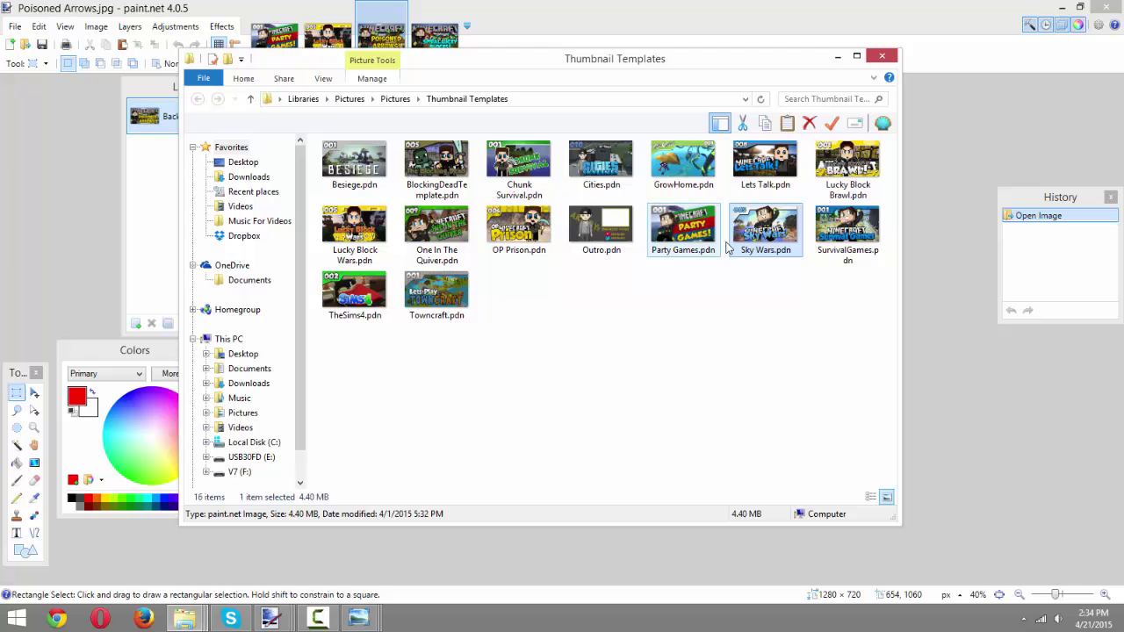
{"action": "left_click", "coordinate": [437, 298]}
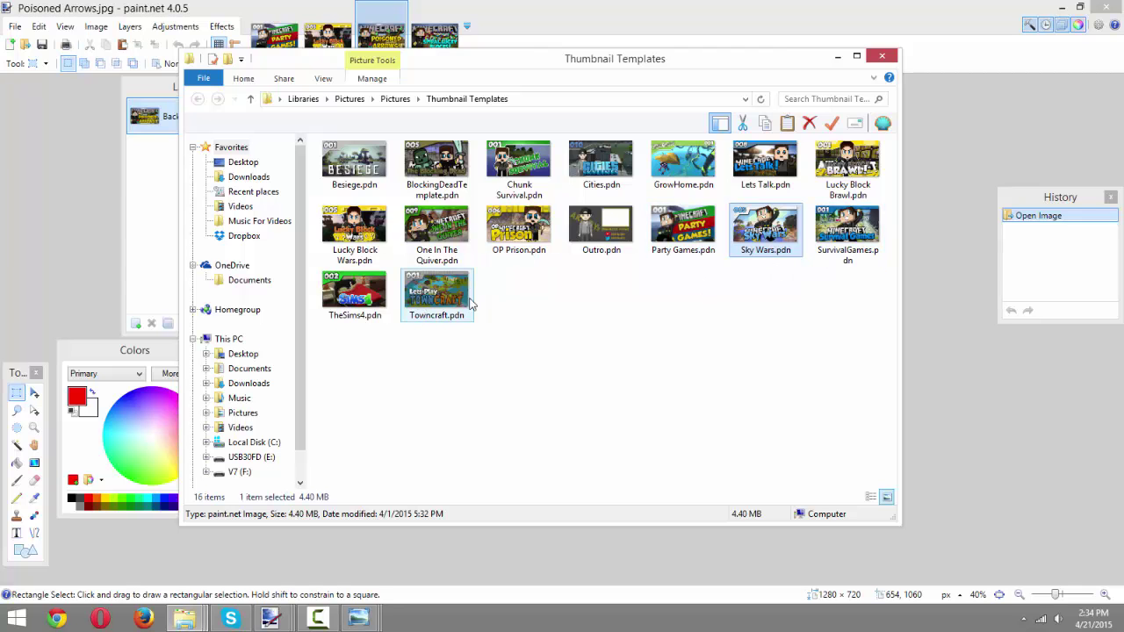
{"action": "double_click", "coordinate": [442, 292]}
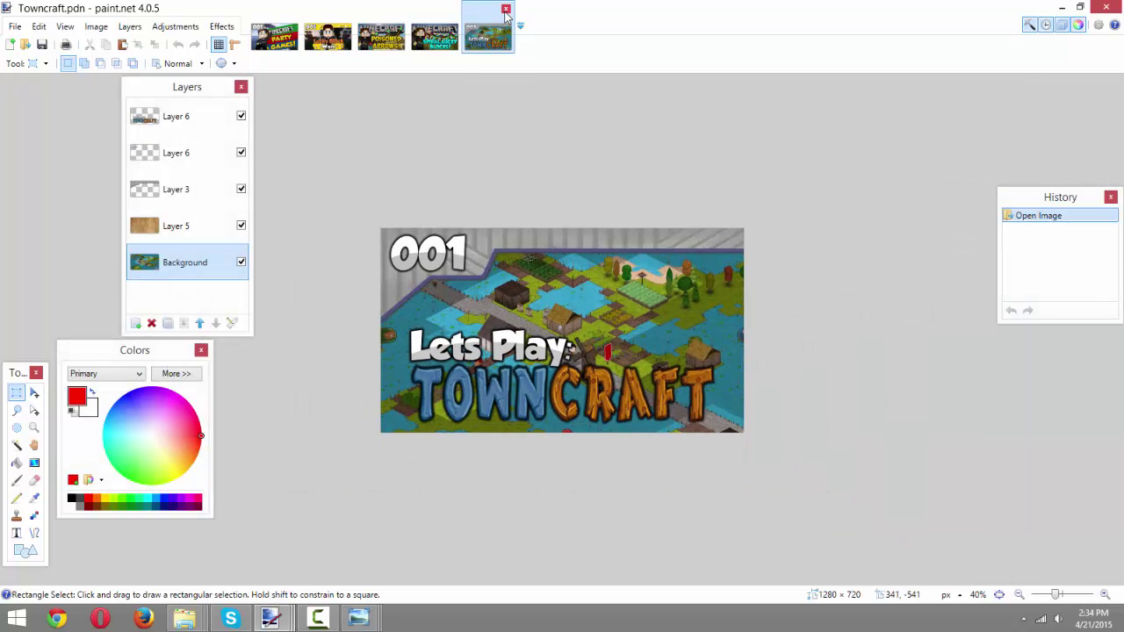
{"action": "left_click", "coordinate": [506, 10]}
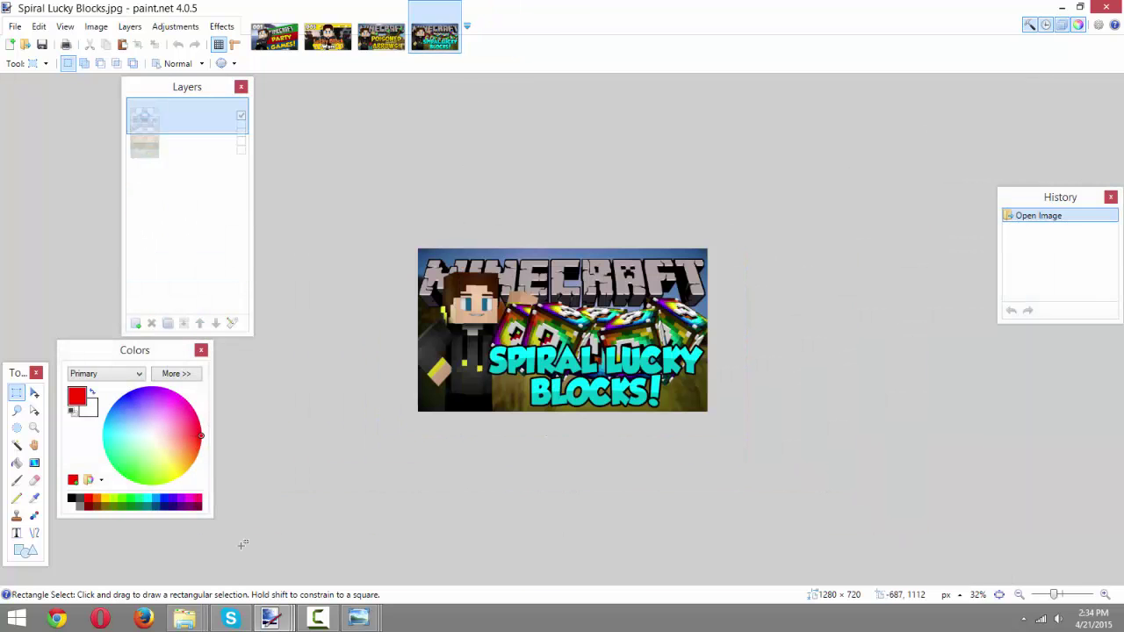
Open TheSims4.pdn from the Thumbnail Templates folder in paint.net.
{"action": "mouse_move", "coordinate": [184, 619]}
{"action": "left_click", "coordinate": [534, 539]}
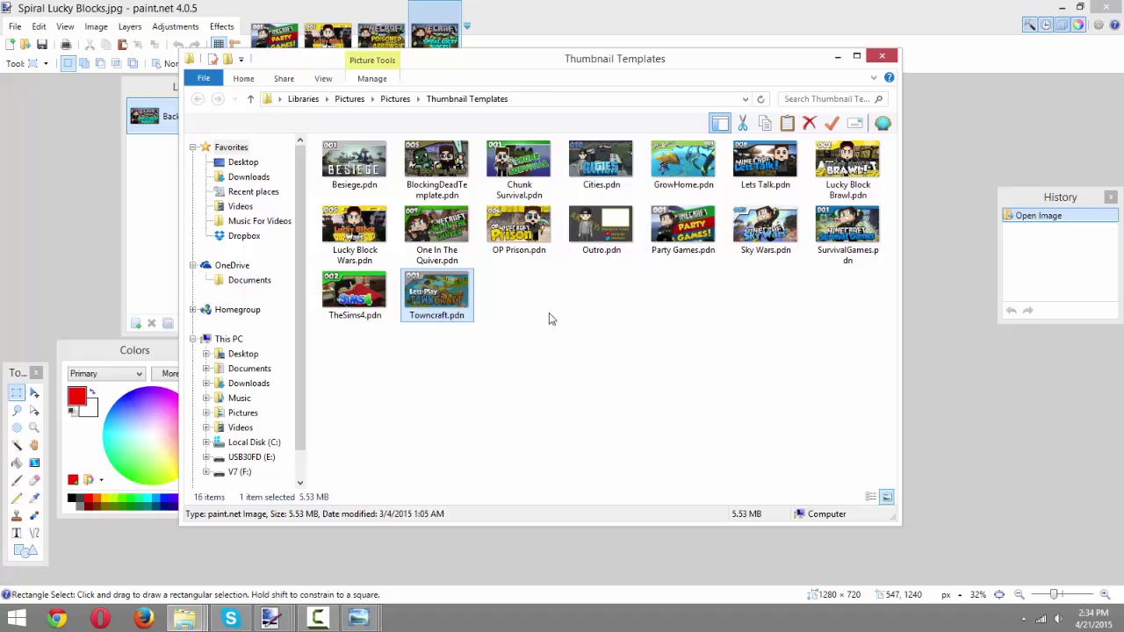
{"action": "double_click", "coordinate": [360, 293]}
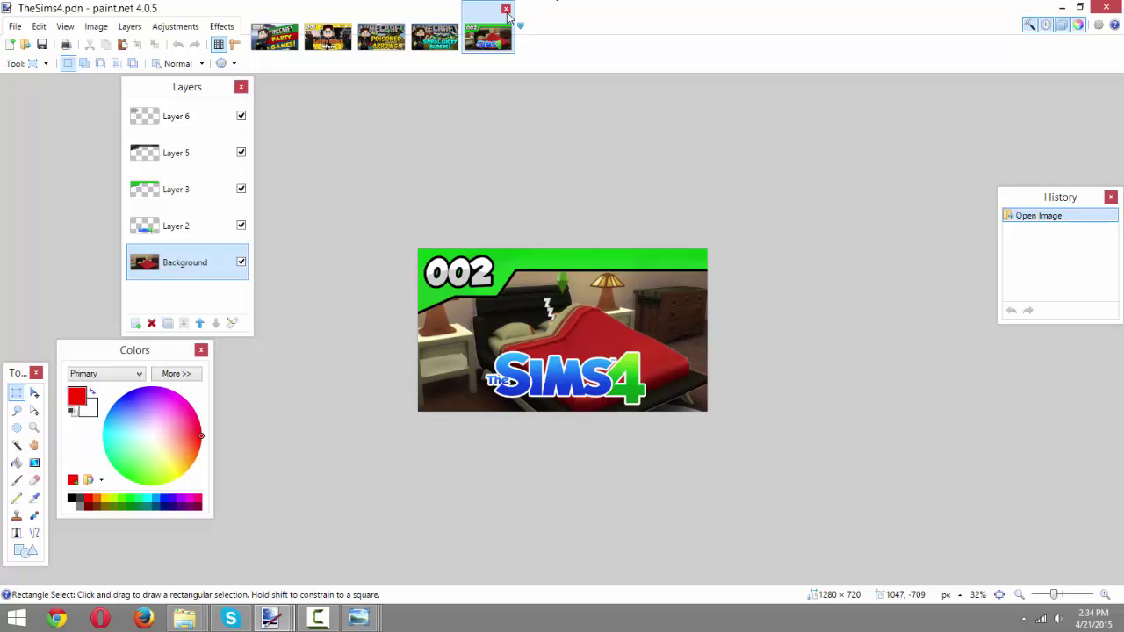
Close the TheSims4.pdn image and check the list of open images.
{"action": "left_click", "coordinate": [506, 9]}
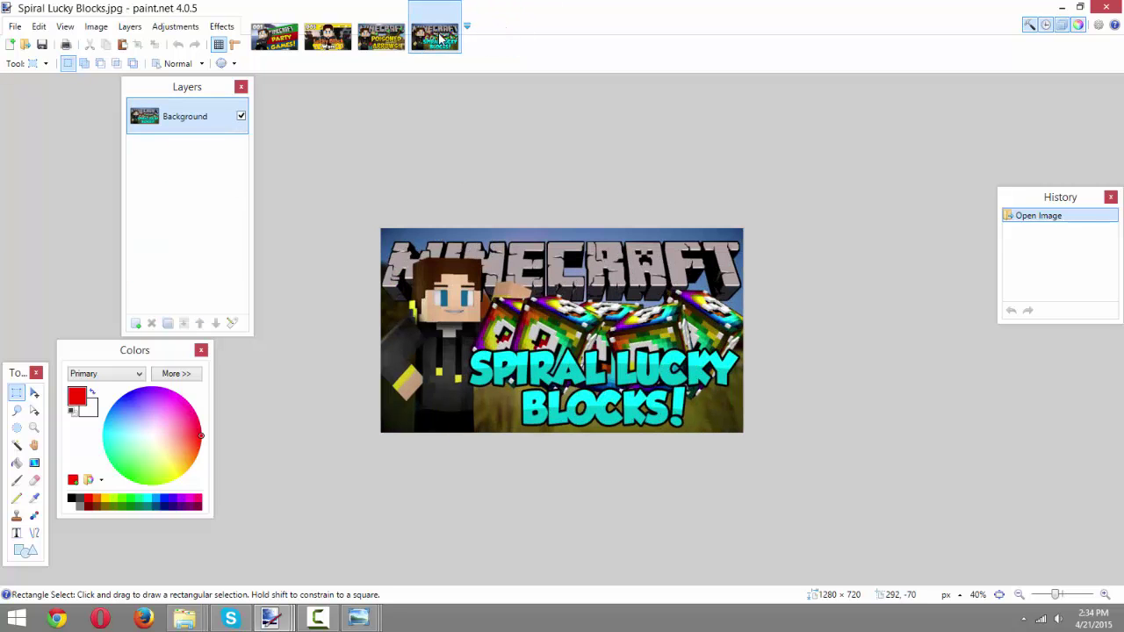
{"action": "left_click", "coordinate": [467, 26]}
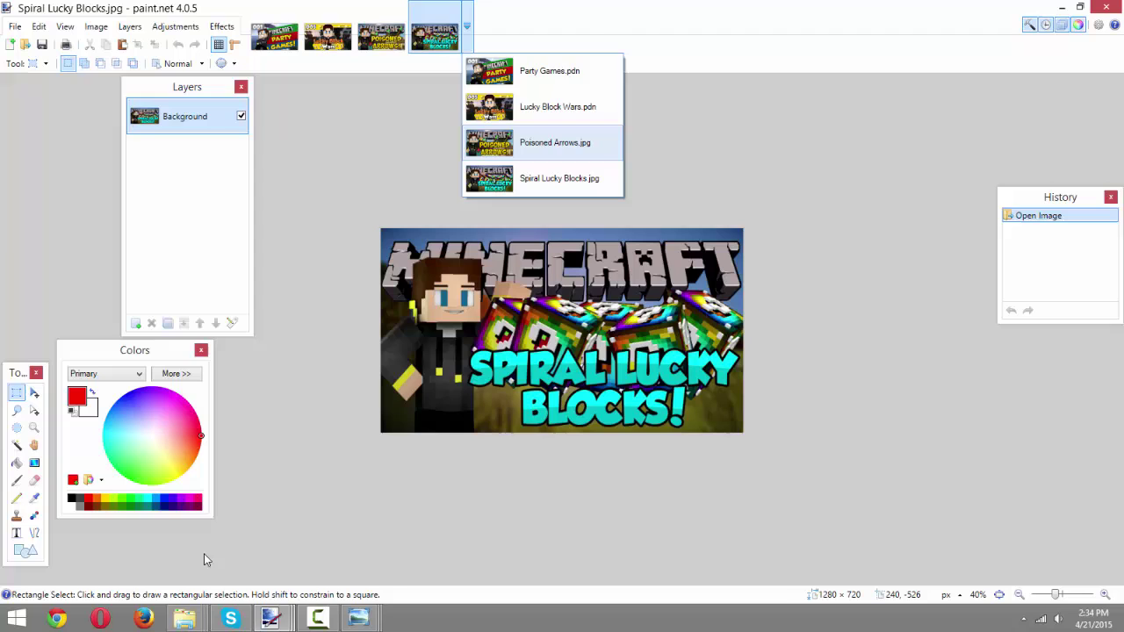
{"action": "left_click", "coordinate": [186, 618]}
{"action": "right_click", "coordinate": [186, 619]}
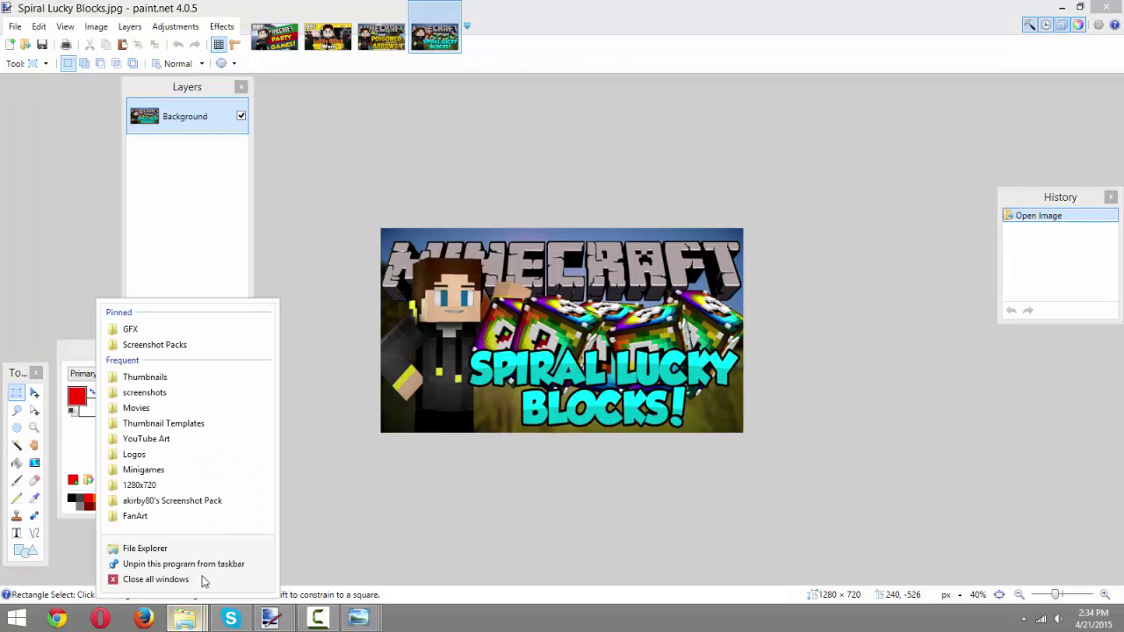
{"action": "left_click", "coordinate": [302, 450]}
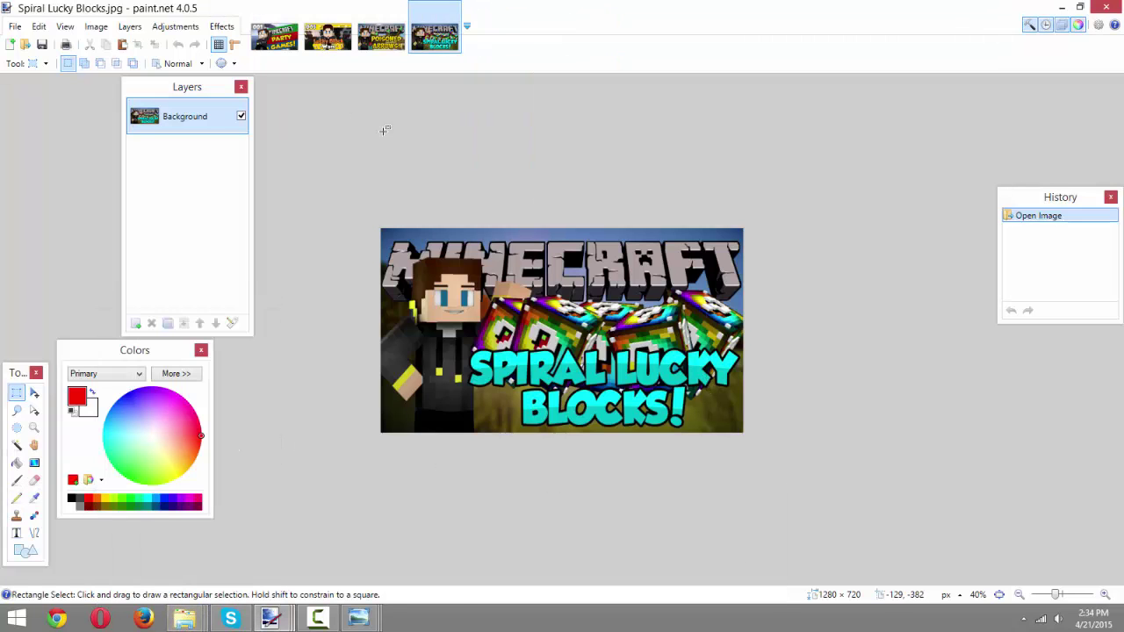
Zoom in, nudge the Tools window up slightly, and bring up the File menu.
{"action": "scroll", "coordinate": [495, 291], "scroll_direction": "up", "scroll_amount": 1}
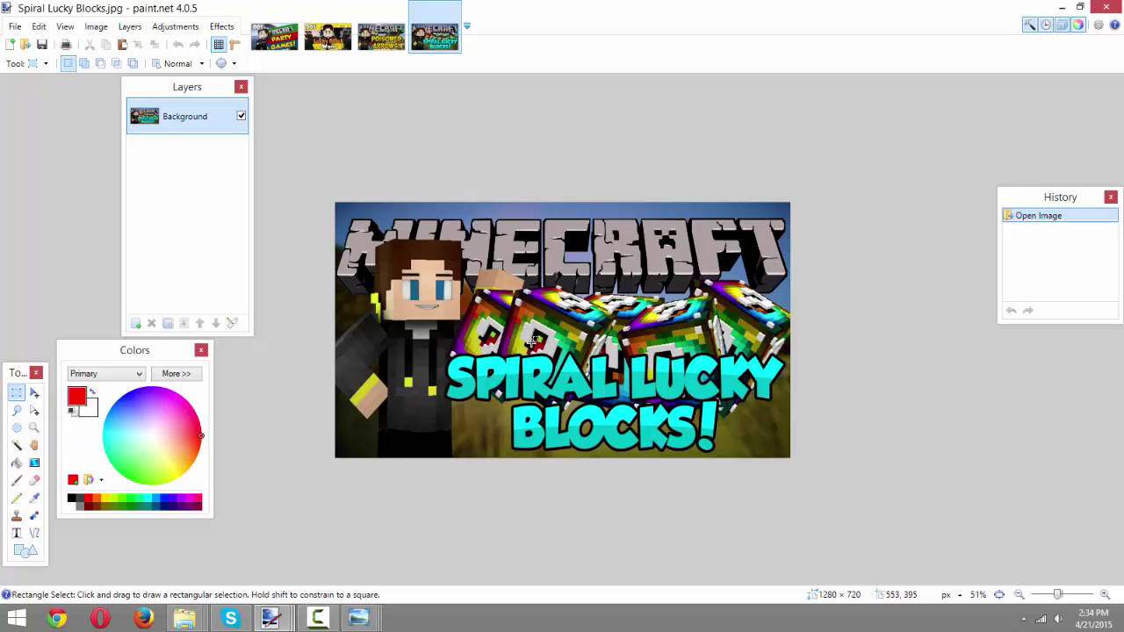
{"action": "left_click_drag", "start_coordinate": [23, 373], "coordinate": [24, 350]}
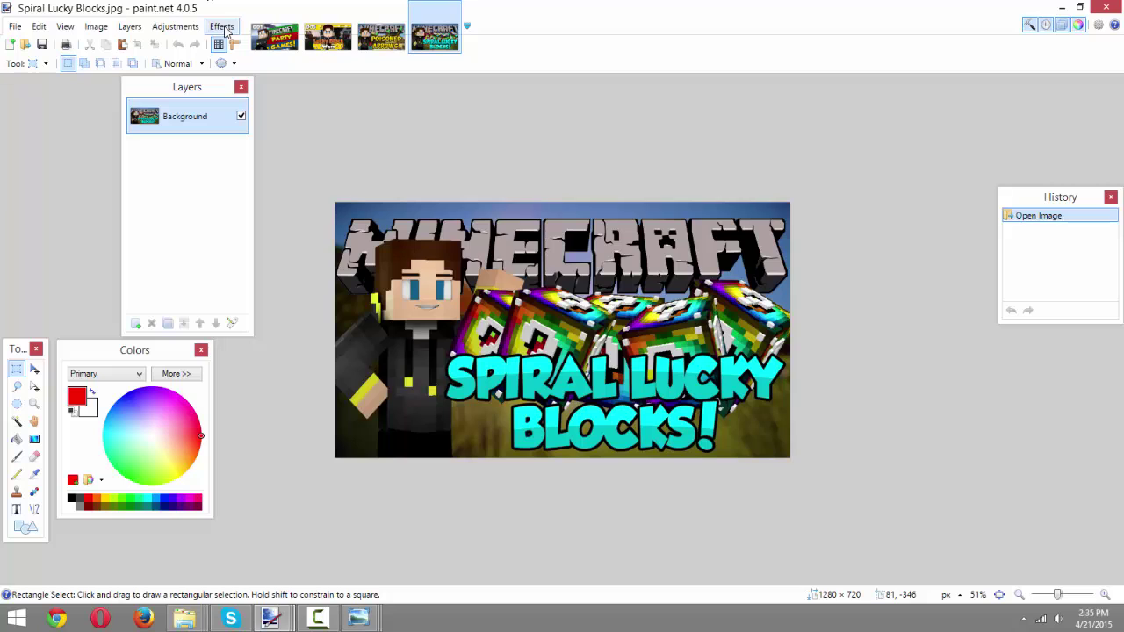
{"action": "left_click", "coordinate": [15, 26]}
{"action": "left_click", "coordinate": [21, 29]}
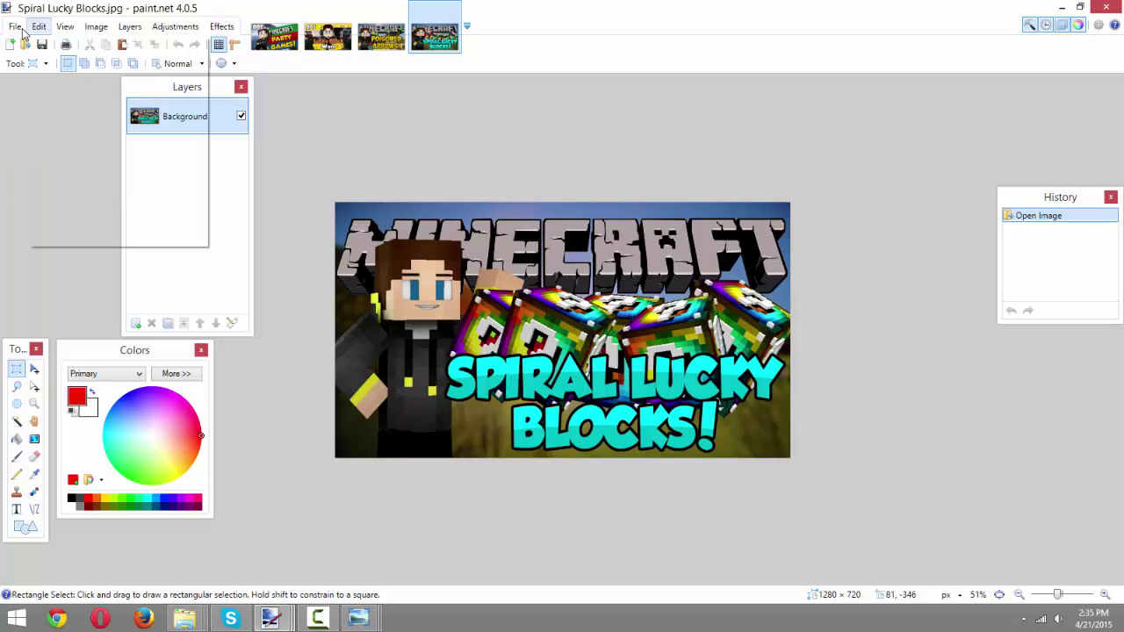
Make a new 1280 × 720 pixel image through File > New with aspect ratio unlocked.
{"action": "left_click", "coordinate": [15, 27]}
{"action": "left_click", "coordinate": [31, 43]}
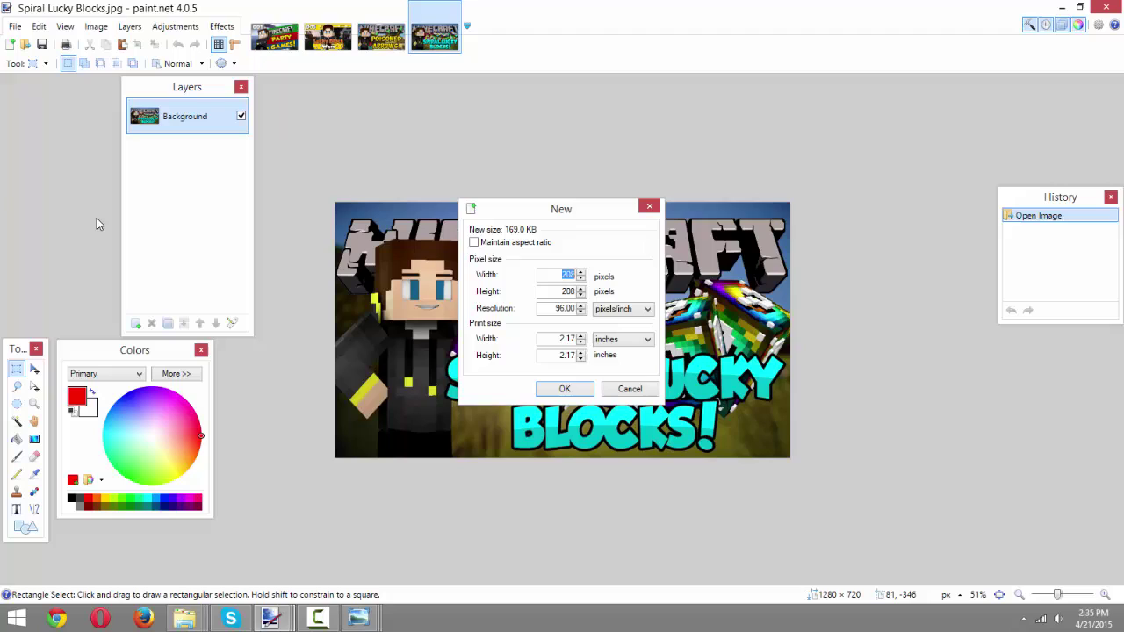
{"action": "type", "text": "12"}
{"action": "type", "text": "720"}
{"action": "type", "text": "0"}
{"action": "key", "text": "Return"}
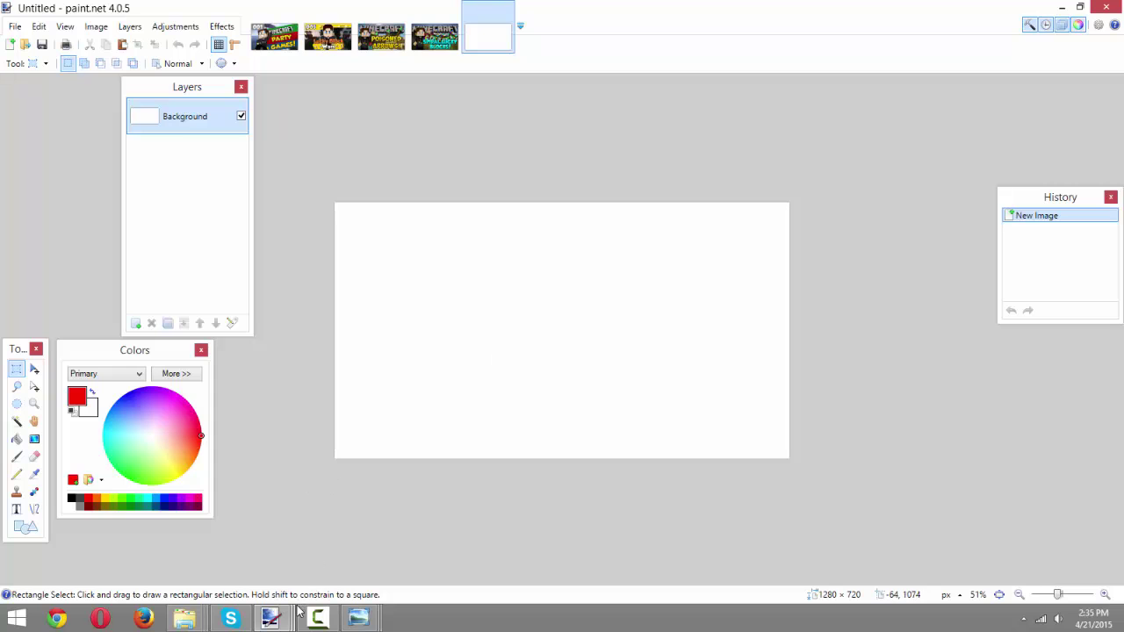
Go up to the Screenshot Packs folder and delete the shader-edit screenshot pack folder.
{"action": "mouse_move", "coordinate": [188, 619]}
{"action": "left_click", "coordinate": [141, 553]}
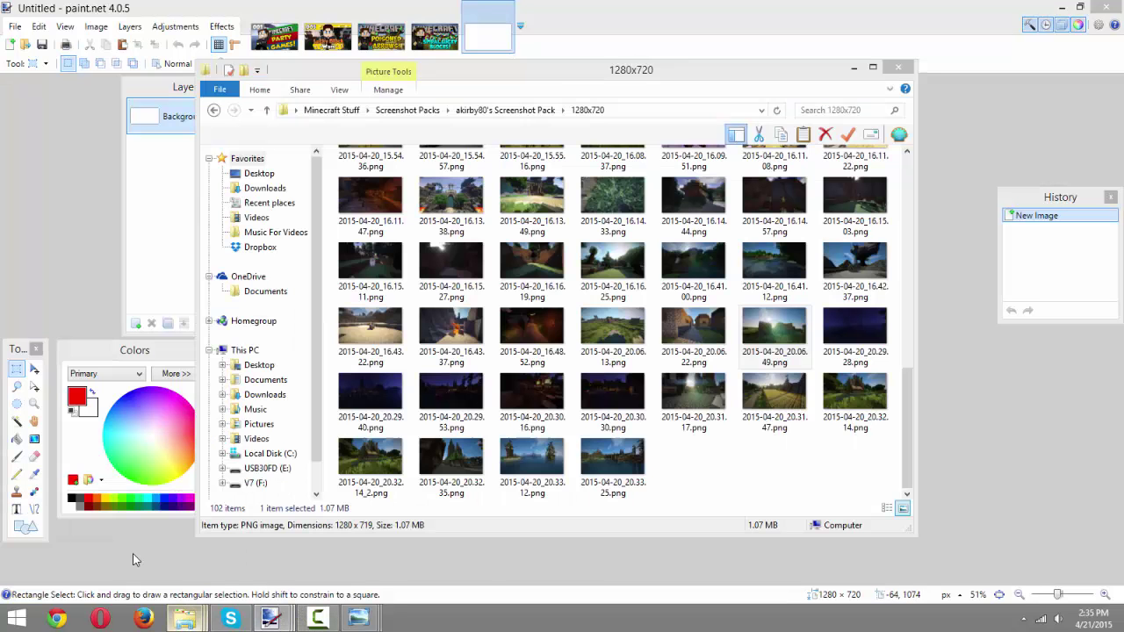
{"action": "left_click", "coordinate": [502, 110]}
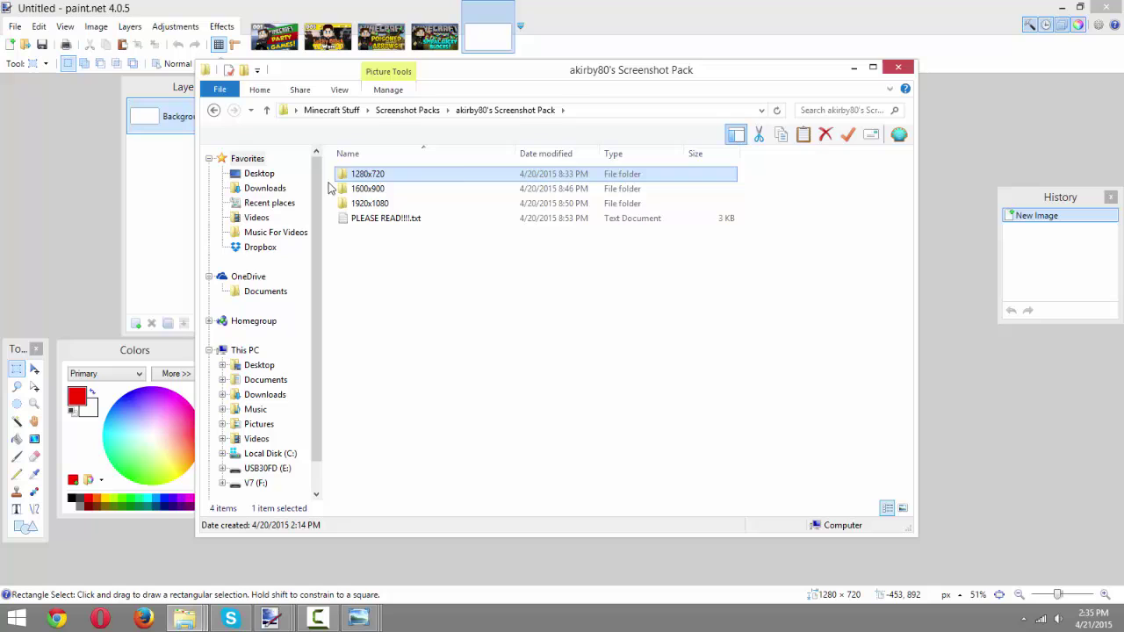
{"action": "left_click", "coordinate": [409, 110]}
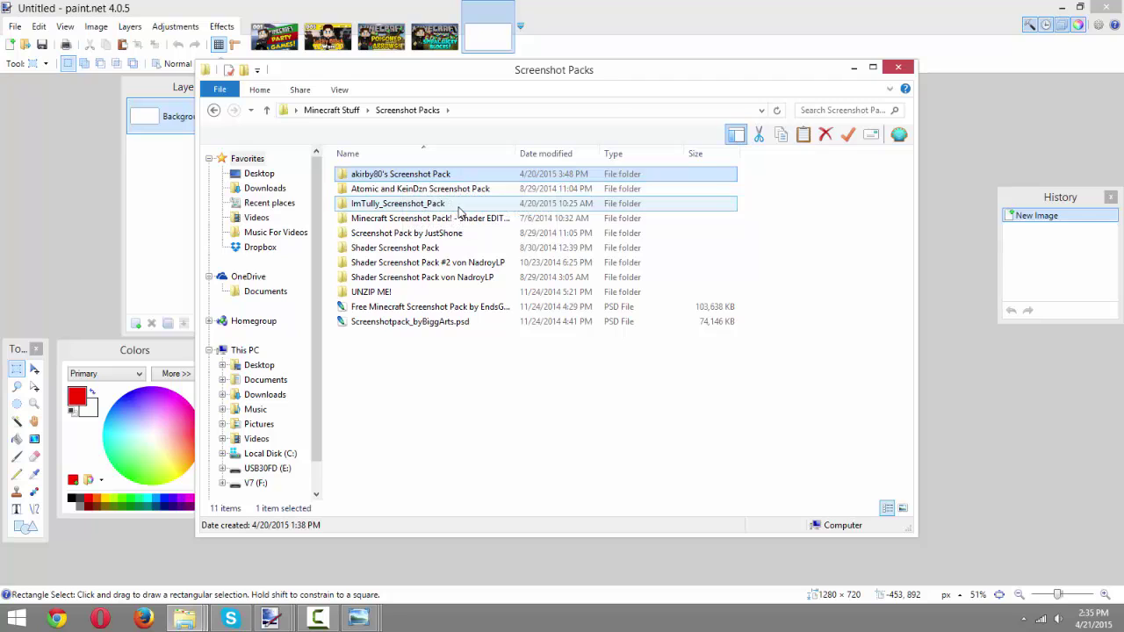
{"action": "left_click", "coordinate": [430, 217]}
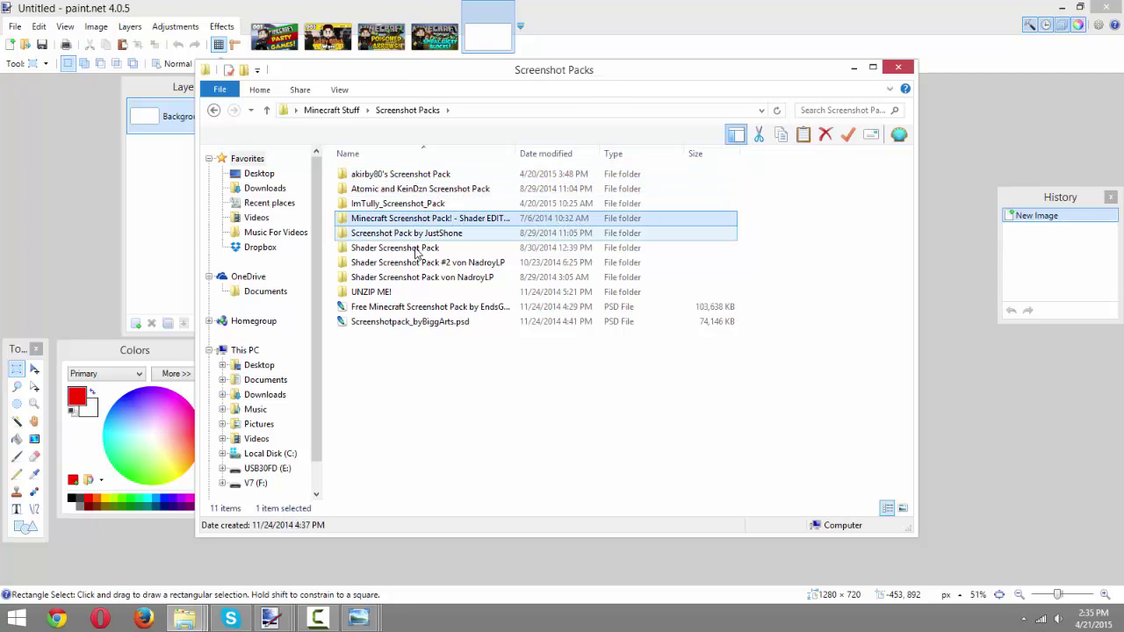
{"action": "key", "text": "Delete"}
{"action": "left_click", "coordinate": [377, 277]}
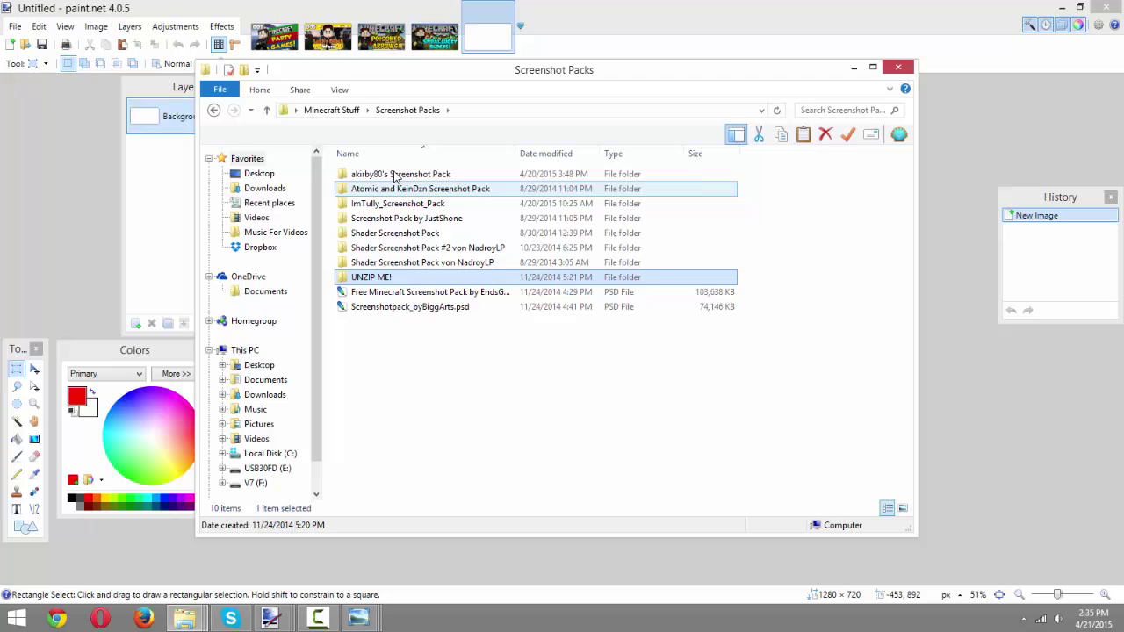
Open screenshot 2015-04-20_20.31.17.png from the first pack's 1280x720 folder in Photo Viewer.
{"action": "double_click", "coordinate": [394, 175]}
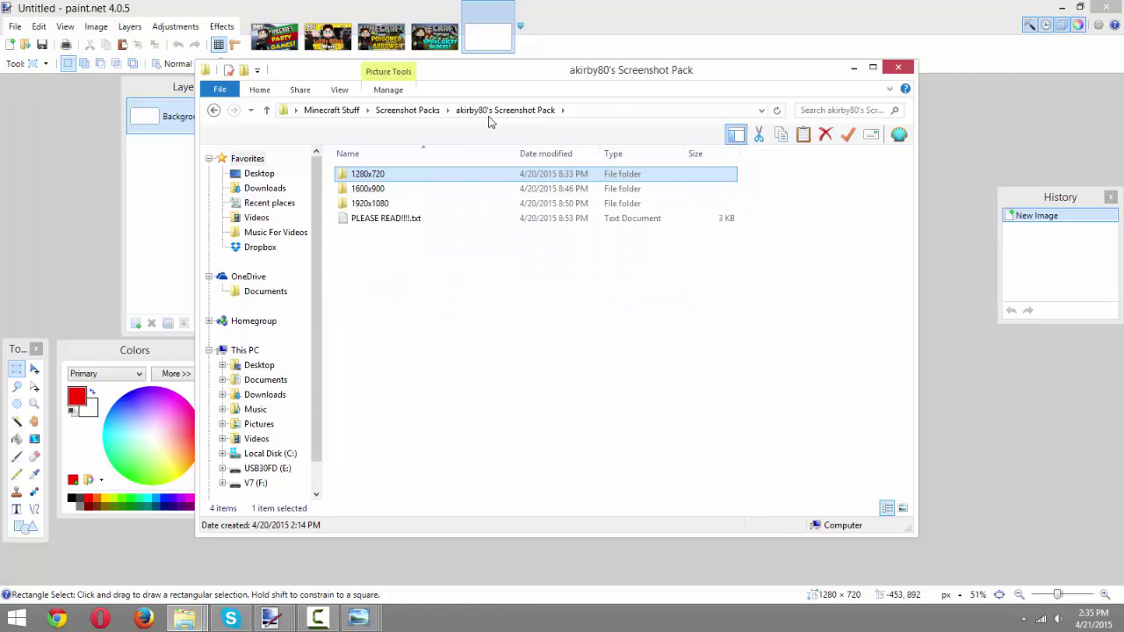
{"action": "double_click", "coordinate": [418, 182]}
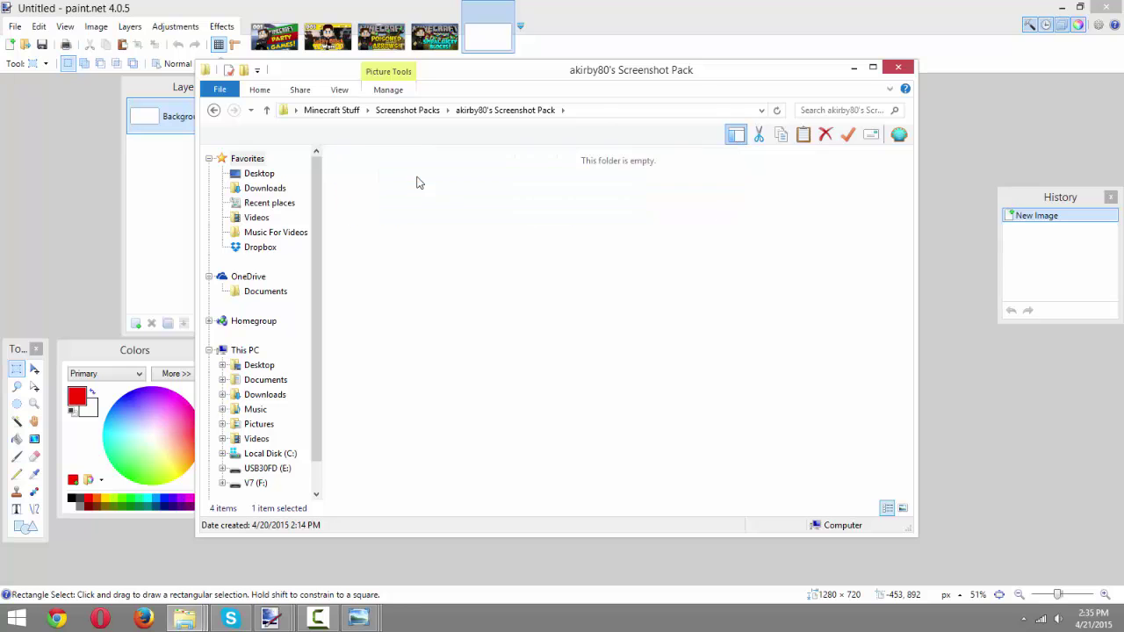
{"action": "scroll", "coordinate": [717, 406], "scroll_direction": "down", "scroll_amount": 10}
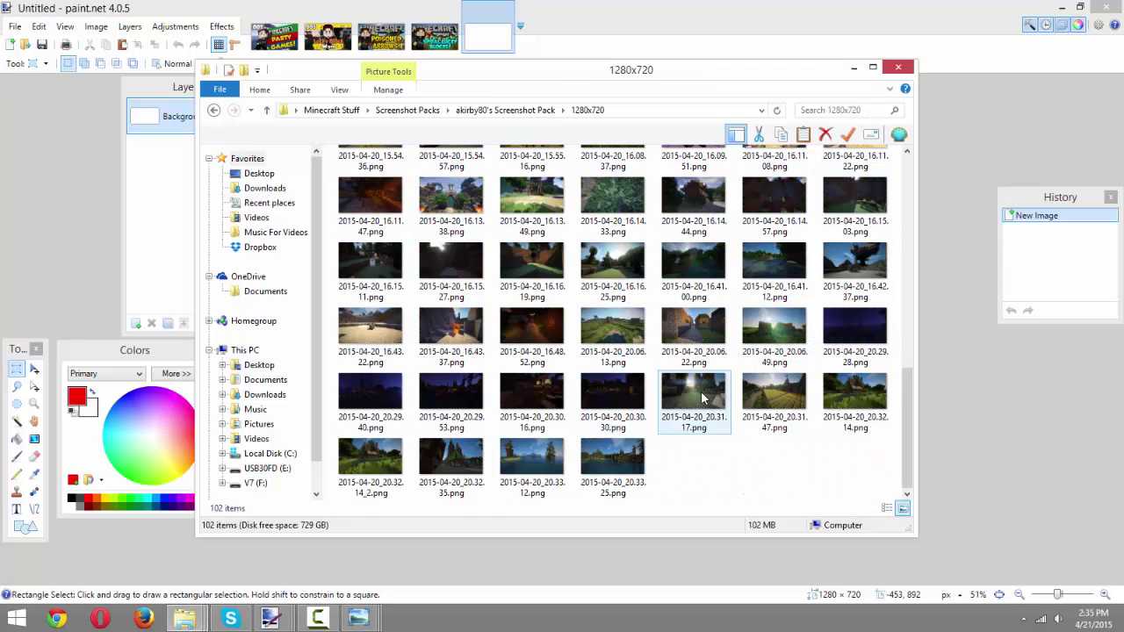
{"action": "double_click", "coordinate": [694, 395]}
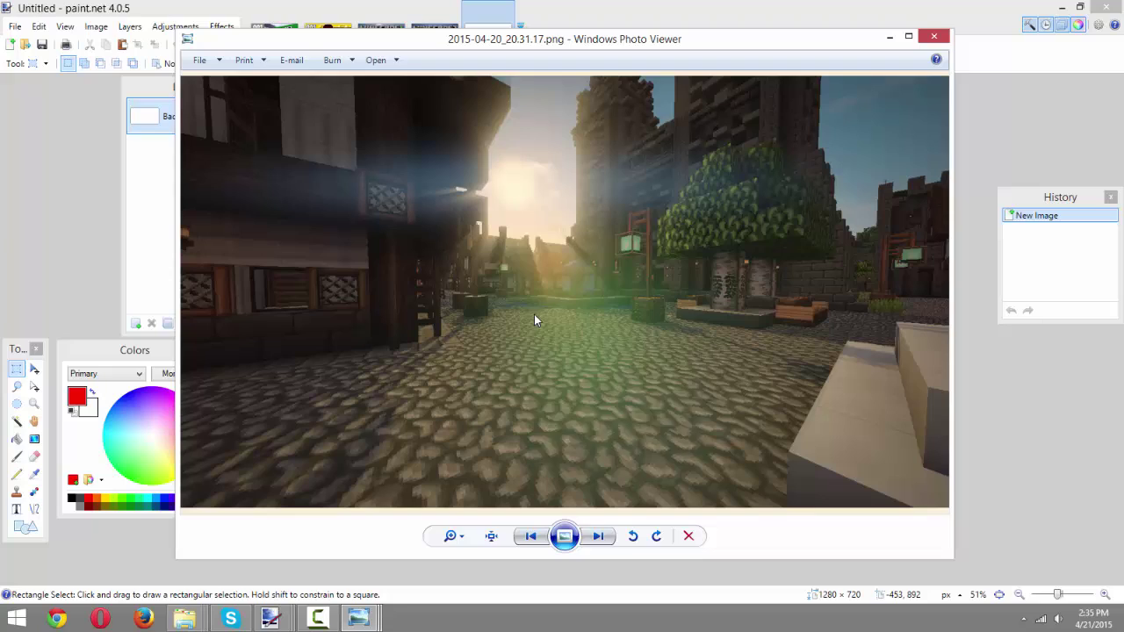
Browse to the forest screenshot 2015-04-20_11.01.18.png, copy it, and return to paint.net.
{"action": "right_click", "coordinate": [534, 315]}
{"action": "left_click", "coordinate": [669, 172]}
{"action": "key", "text": "Right"}
{"action": "key", "text": "Right"}
{"action": "key", "text": "Right"}
{"action": "key", "text": "Right"}
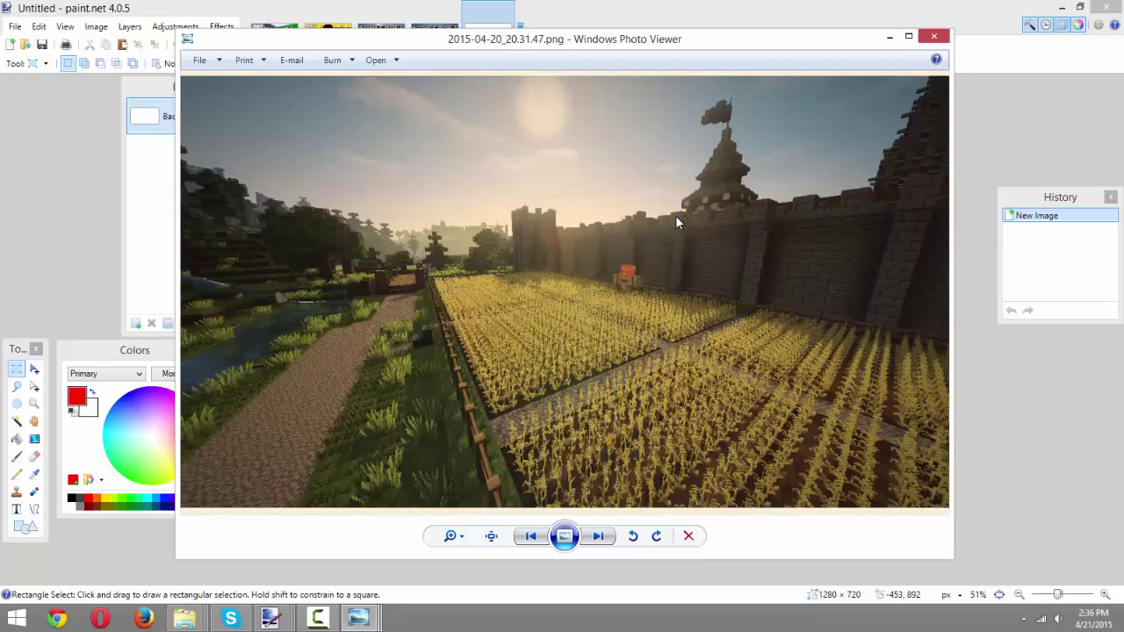
{"action": "key", "text": "Right"}
{"action": "key", "text": "Right"}
{"action": "key", "text": "Right"}
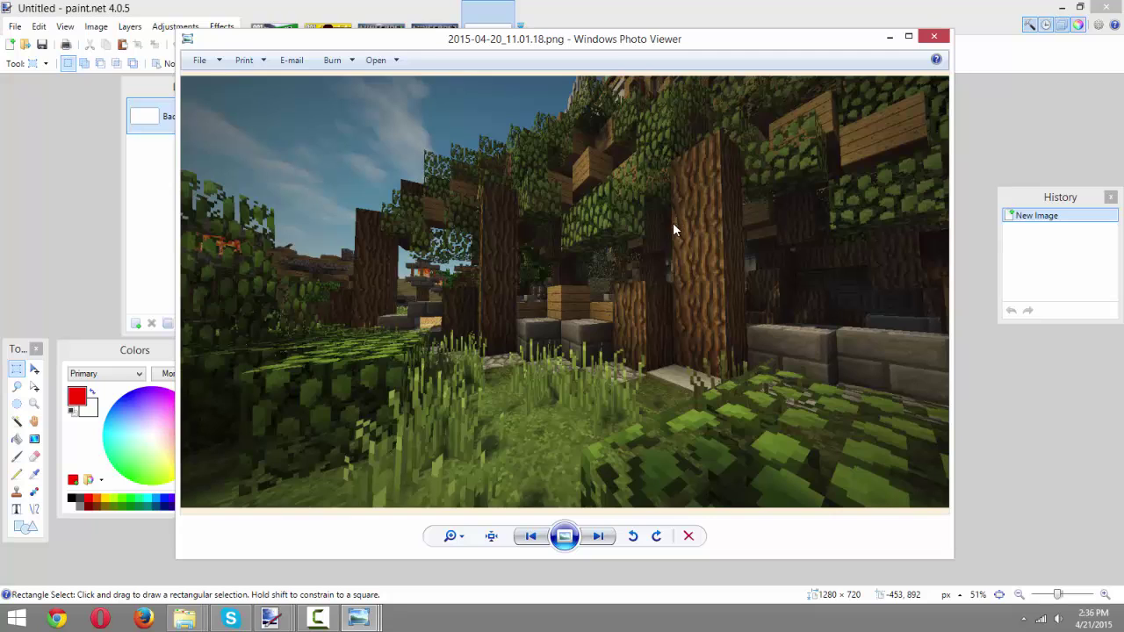
{"action": "right_click", "coordinate": [641, 281]}
{"action": "left_click", "coordinate": [696, 387]}
{"action": "key", "text": "alt+Tab"}
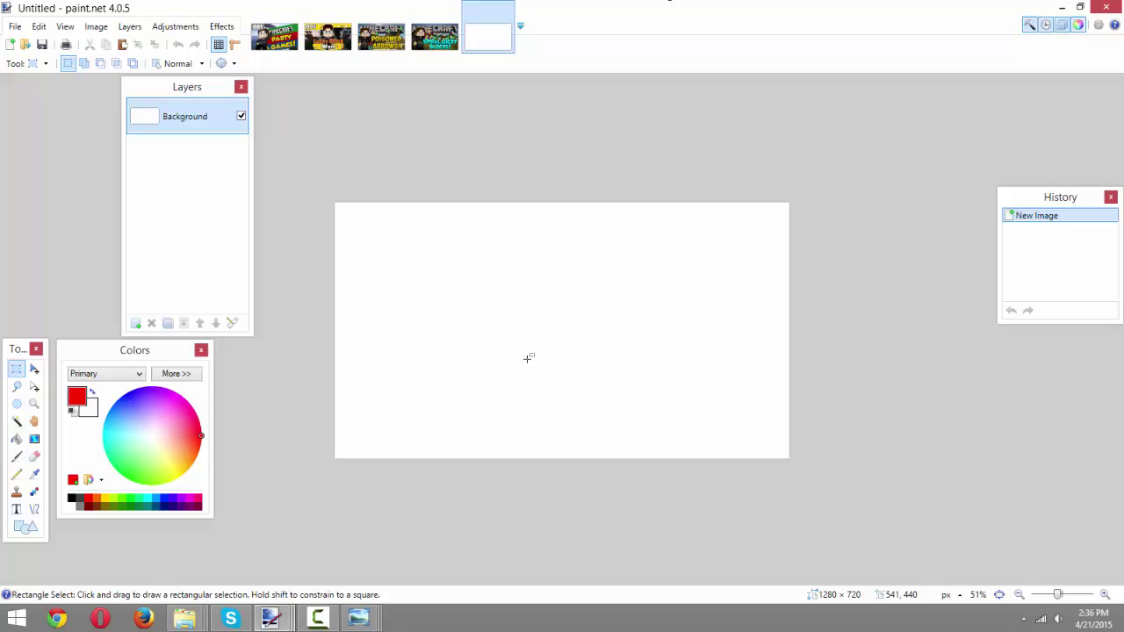
Paste the copied forest screenshot onto the blank canvas and deselect it.
{"action": "key", "text": "ctrl+v"}
{"action": "left_click", "coordinate": [15, 369]}
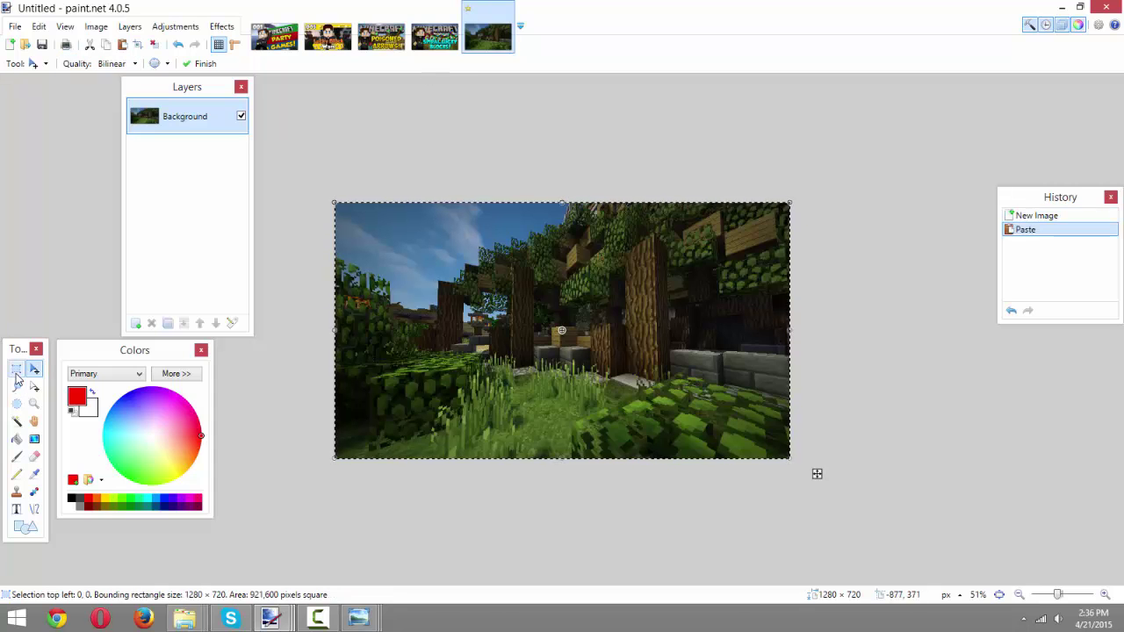
{"action": "key", "text": "ctrl+d"}
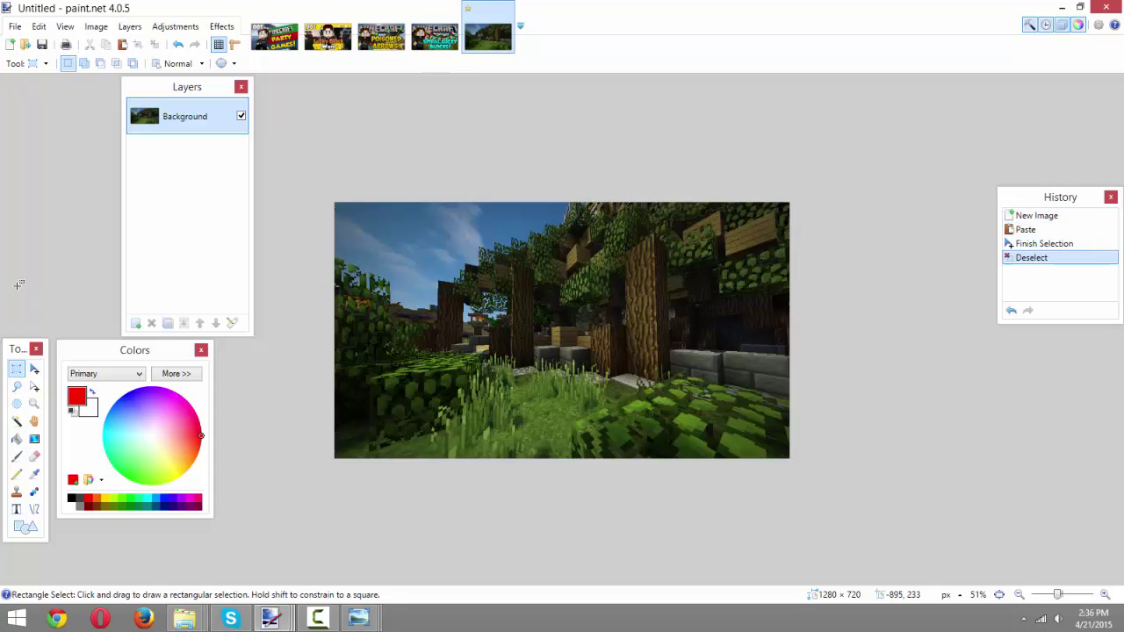
Compare the Spiral Lucky Blocks and Poisoned Arrows reference thumbnails, ending on Spiral Lucky Blocks.
{"action": "left_click", "coordinate": [445, 34]}
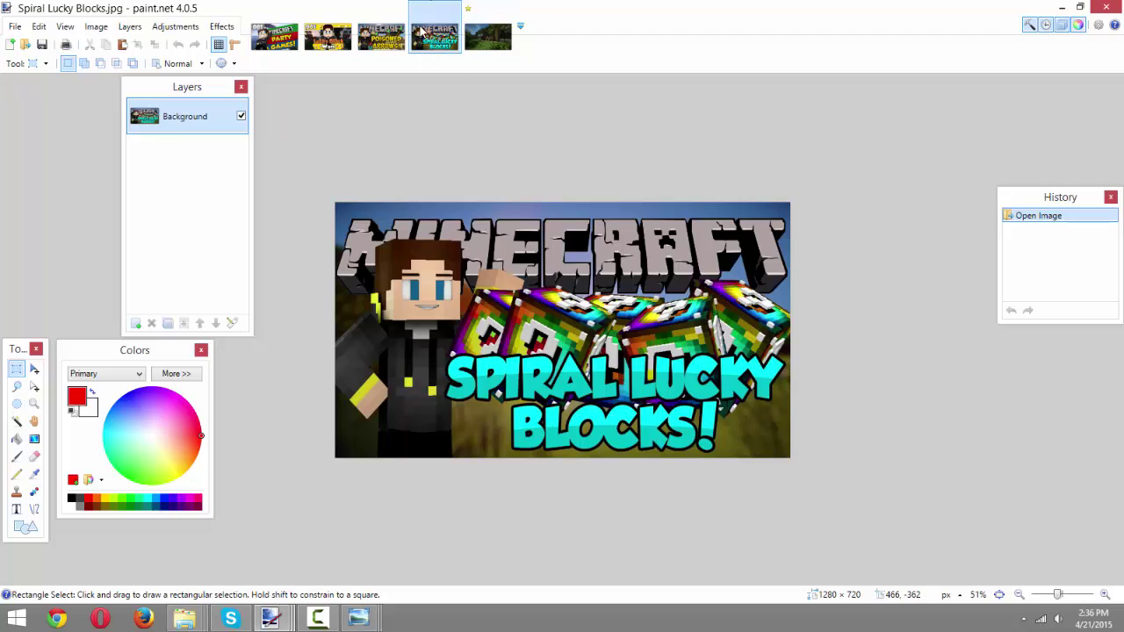
{"action": "left_click", "coordinate": [381, 35]}
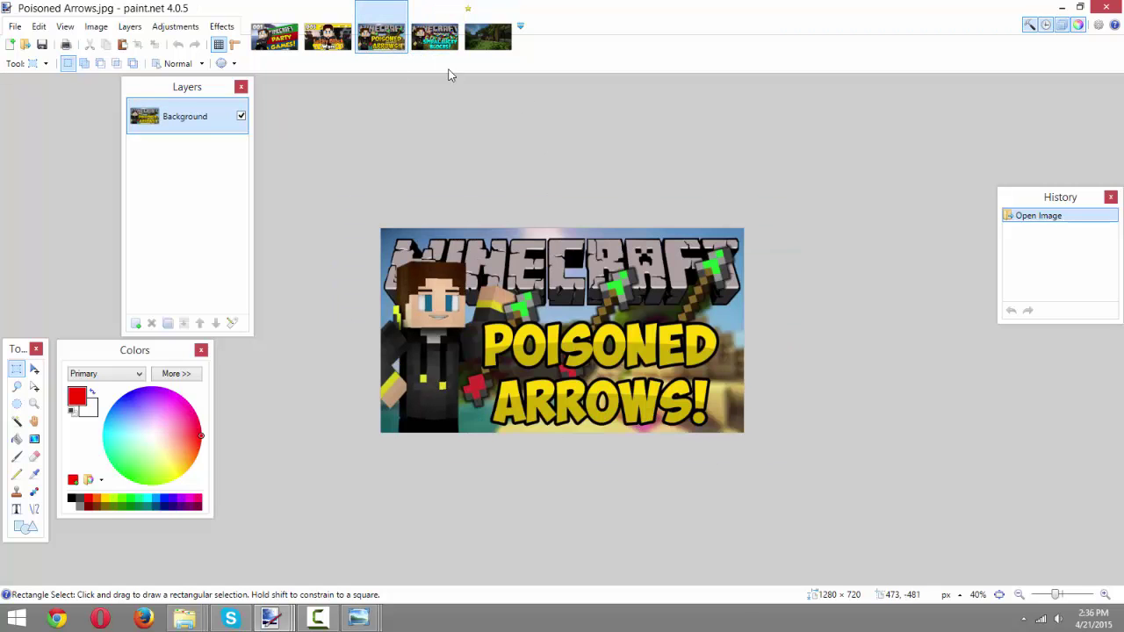
{"action": "left_click", "coordinate": [437, 35]}
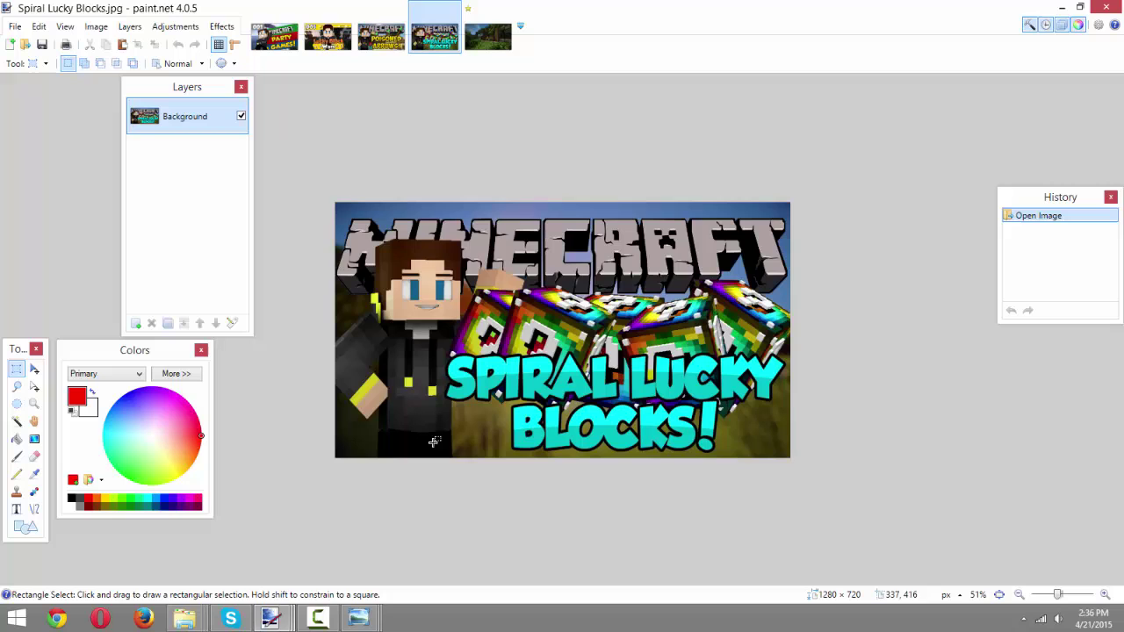
Add a new layer on the forest image and set the primary colour to yellow.
{"action": "left_click", "coordinate": [381, 35]}
{"action": "left_click", "coordinate": [488, 36]}
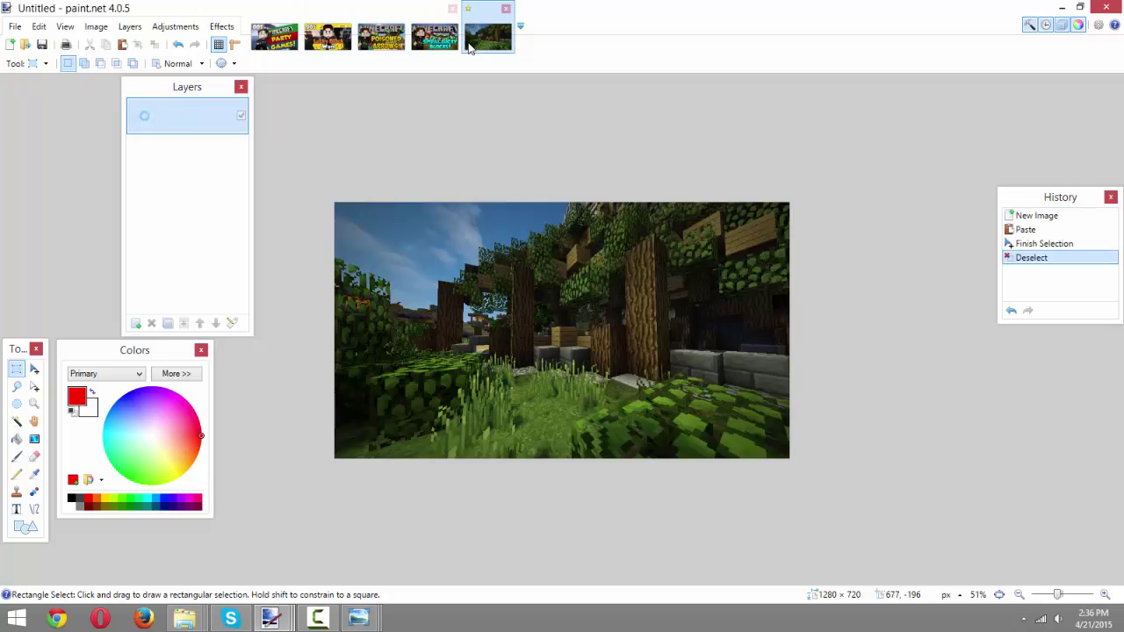
{"action": "left_click", "coordinate": [136, 324]}
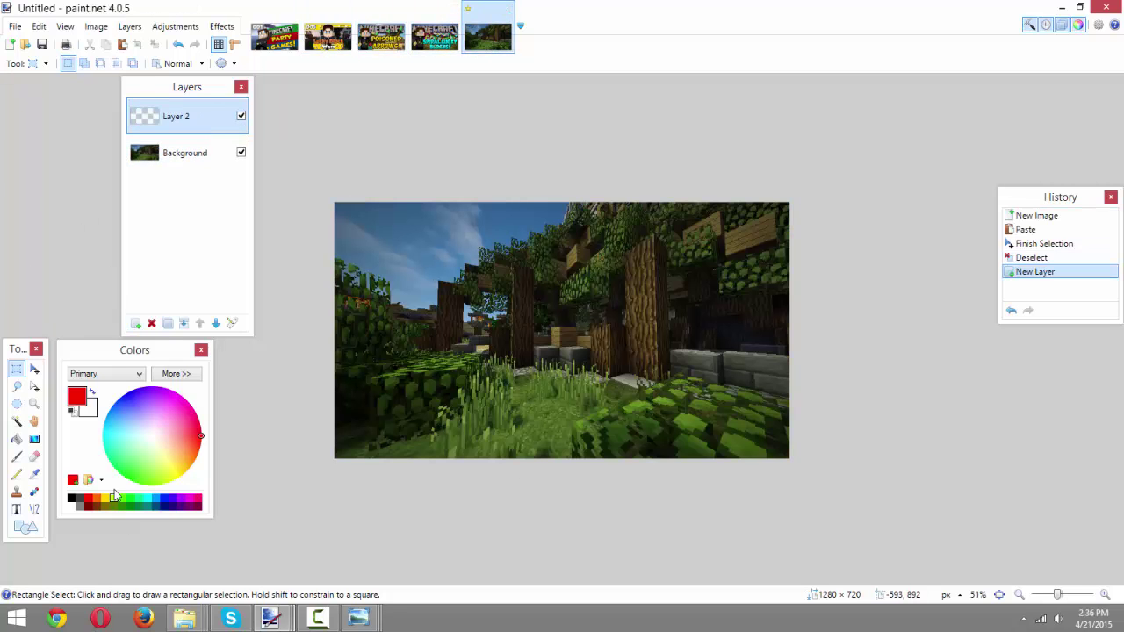
{"action": "left_click", "coordinate": [105, 500]}
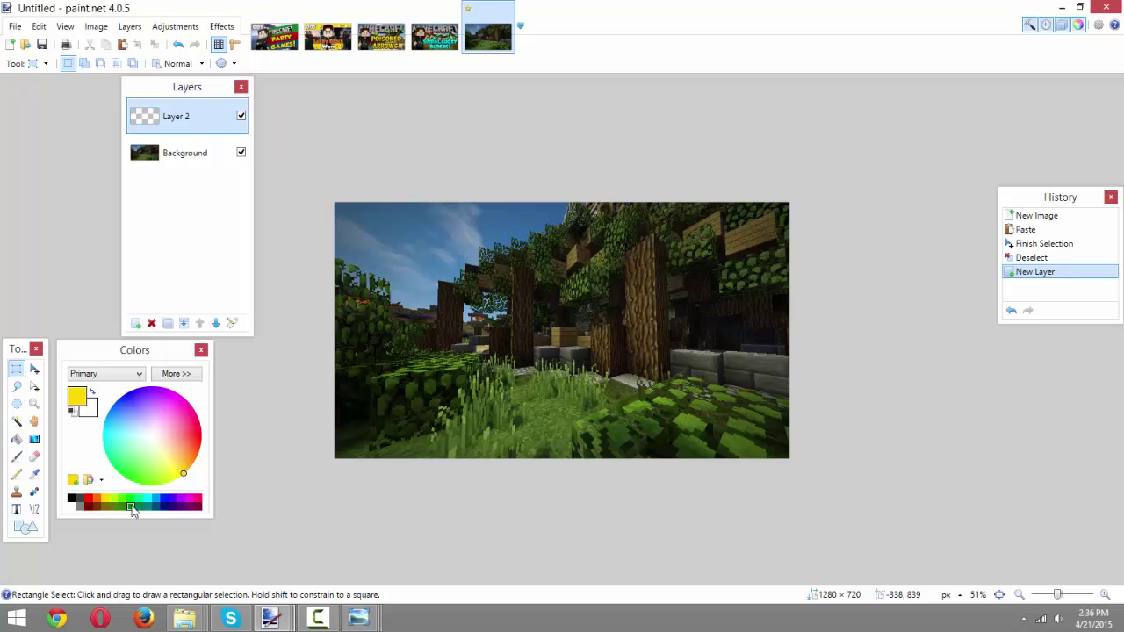
{"action": "left_click", "coordinate": [155, 500]}
{"action": "left_click", "coordinate": [437, 37]}
{"action": "left_click", "coordinate": [381, 37]}
{"action": "left_click", "coordinate": [433, 37]}
{"action": "left_click", "coordinate": [494, 39]}
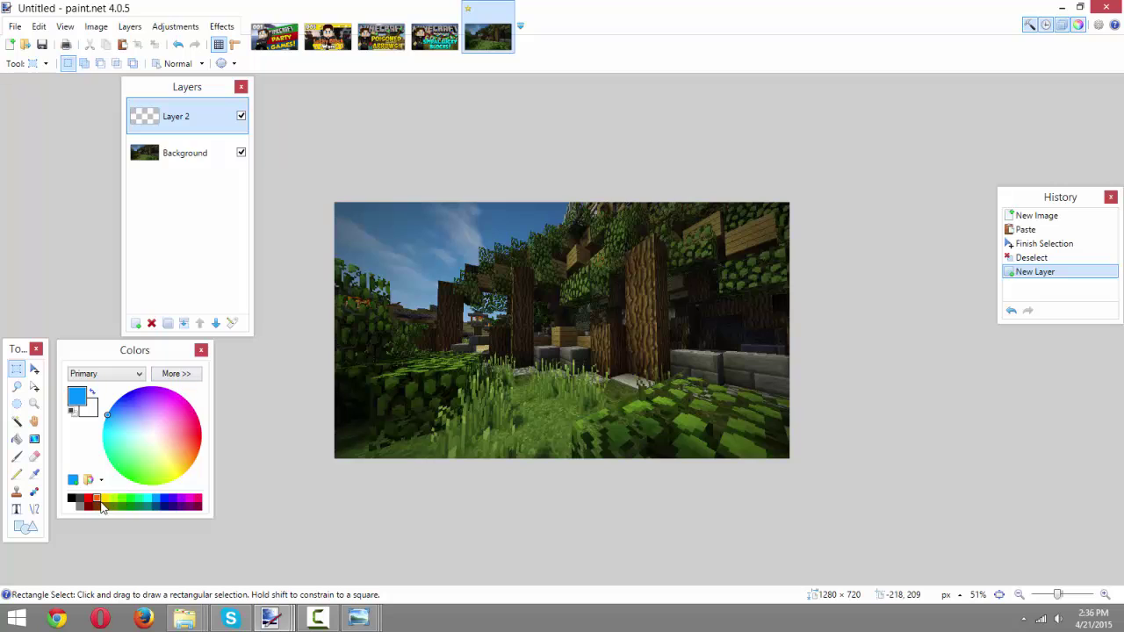
{"action": "left_click", "coordinate": [109, 501]}
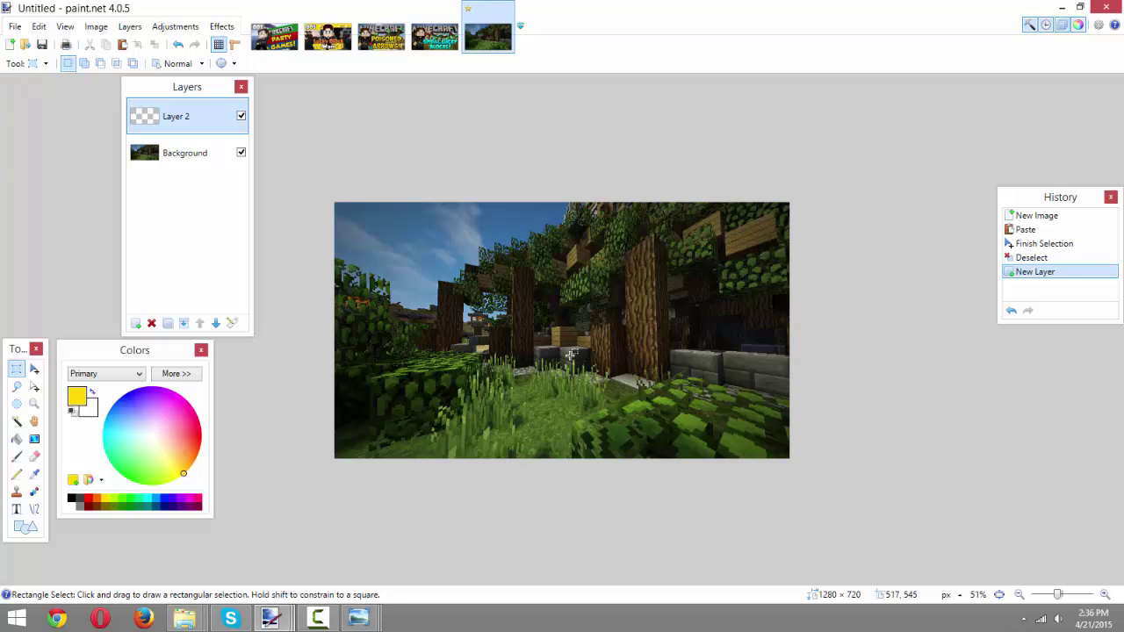
Write two-line yellow 'LUCKY BLOCKS' text and drag it to the lower right.
{"action": "left_click", "coordinate": [16, 509]}
{"action": "left_click", "coordinate": [518, 378]}
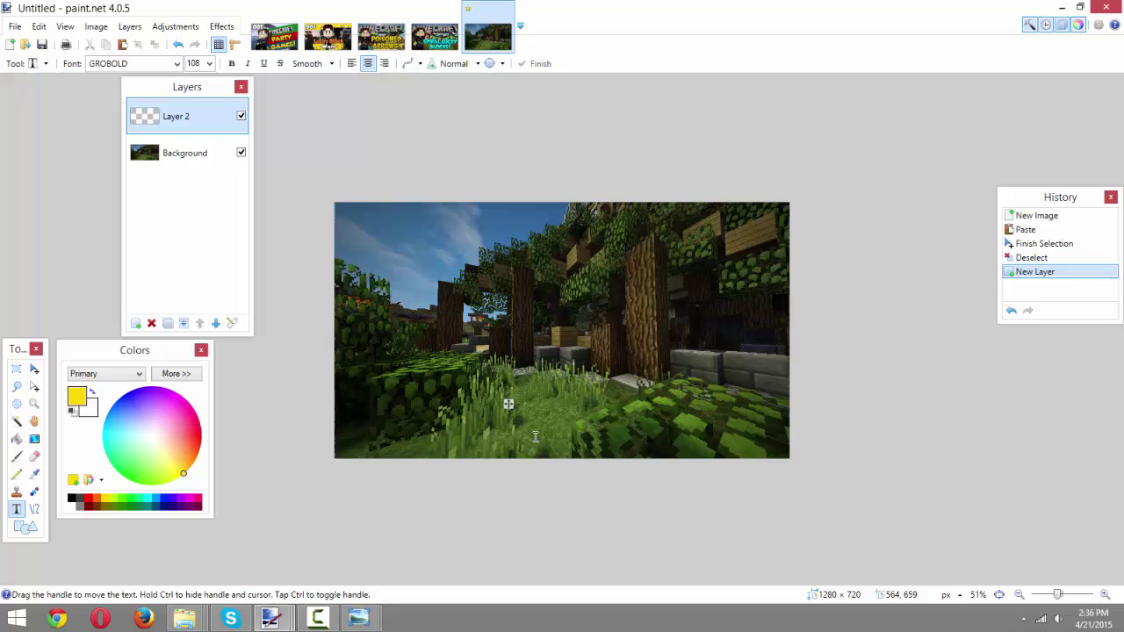
{"action": "type", "text": "LUCK"}
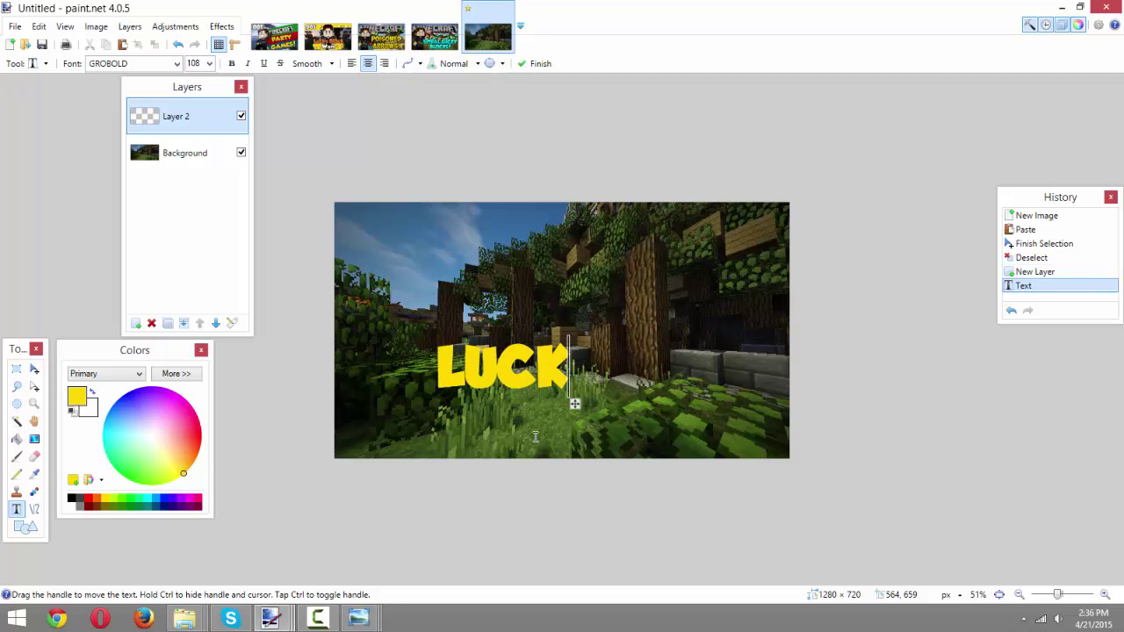
{"action": "type", "text": "Y"}
{"action": "key", "text": "Return"}
{"action": "type", "text": "BL"}
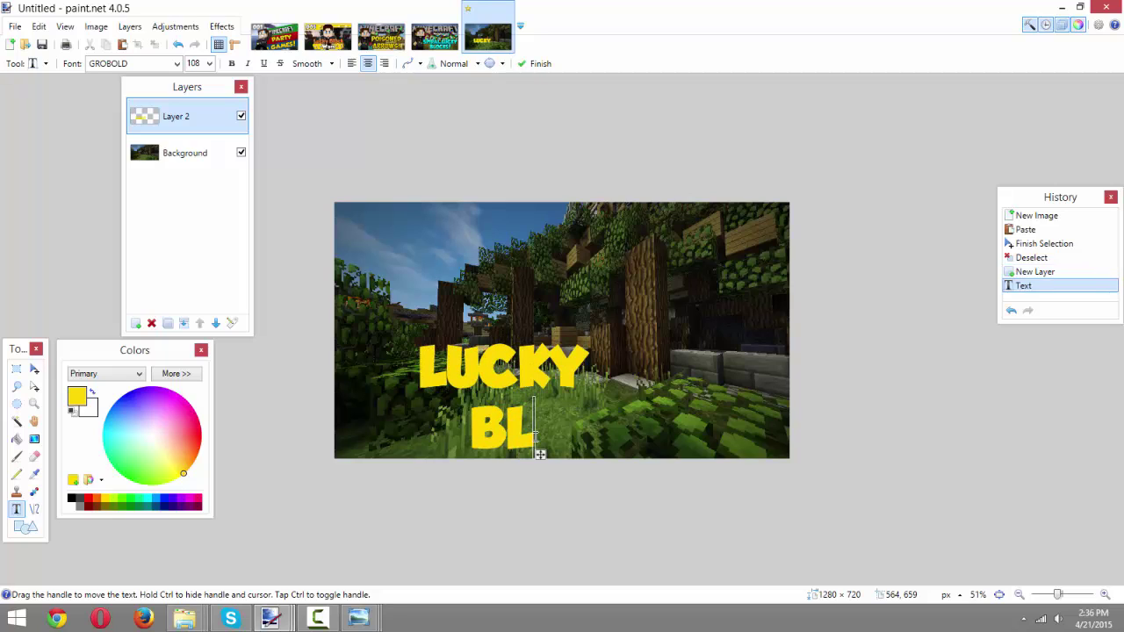
{"action": "type", "text": "OCK"}
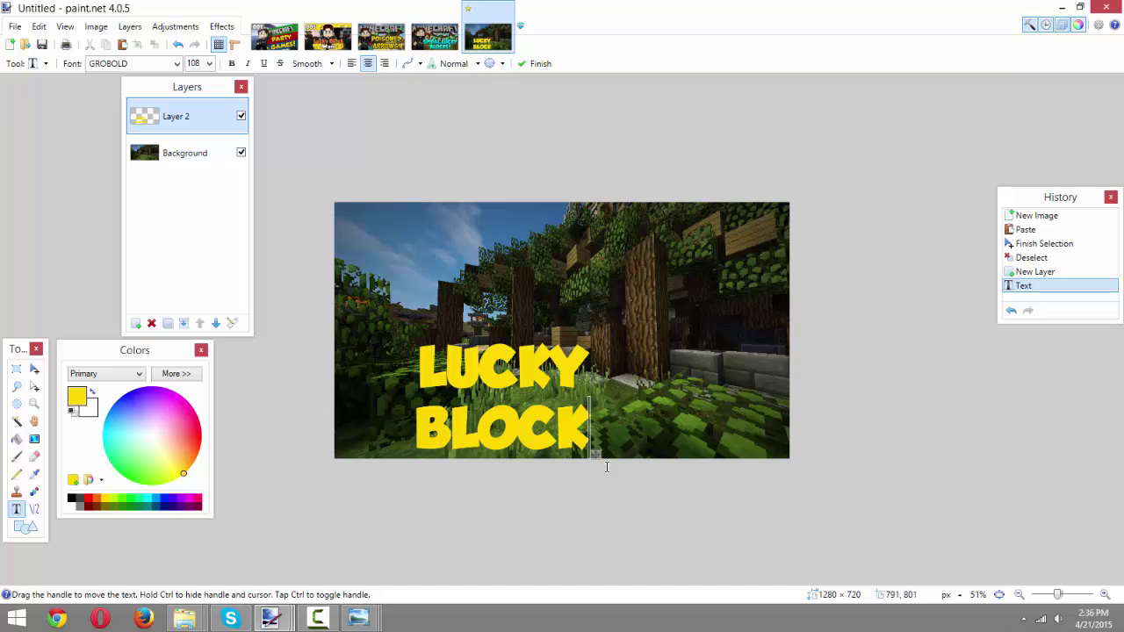
{"action": "left_click_drag", "start_coordinate": [594, 454], "coordinate": [735, 453]}
{"action": "type", "text": "S"}
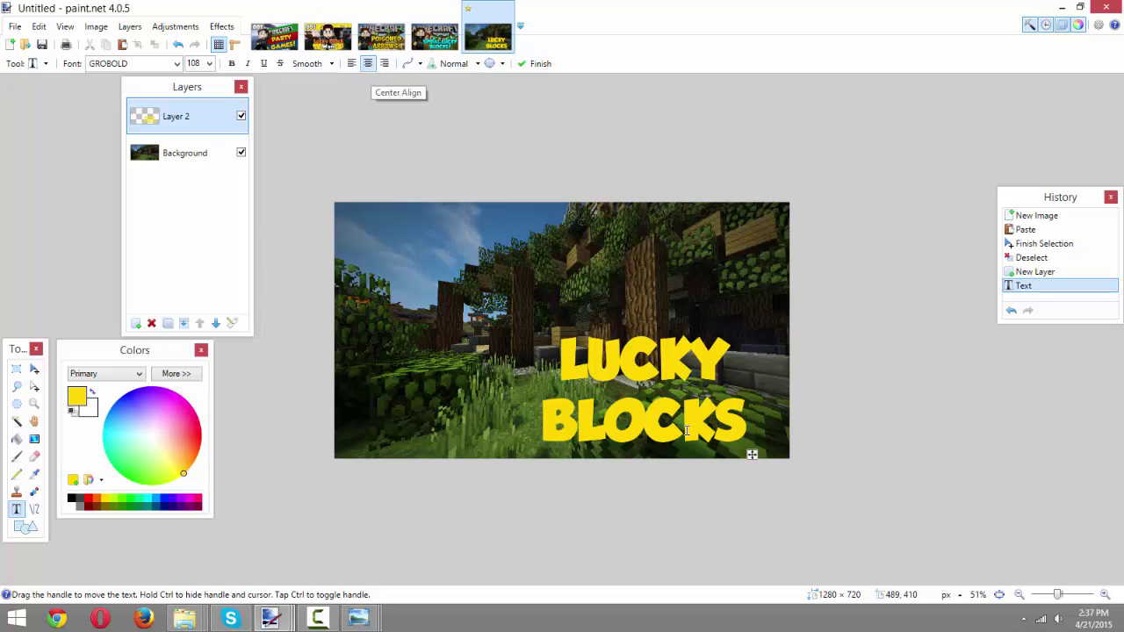
{"action": "mouse_move", "coordinate": [751, 454]}
{"action": "left_mouse_down"}
{"action": "mouse_move", "coordinate": [682, 404]}
{"action": "mouse_move", "coordinate": [745, 436]}
{"action": "mouse_move", "coordinate": [756, 457]}
{"action": "left_mouse_up"}
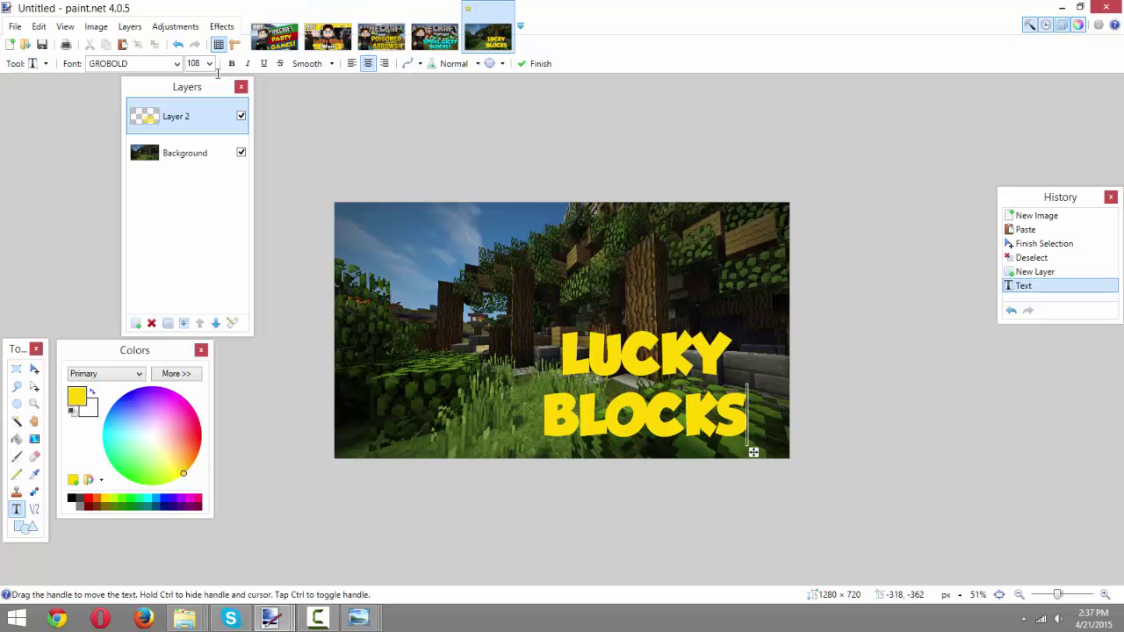
Set the LUCKY BLOCKS font size to 125 and nudge the text into place.
{"action": "left_click", "coordinate": [209, 64]}
{"action": "left_click", "coordinate": [196, 268]}
{"action": "type", "text": "1205"}
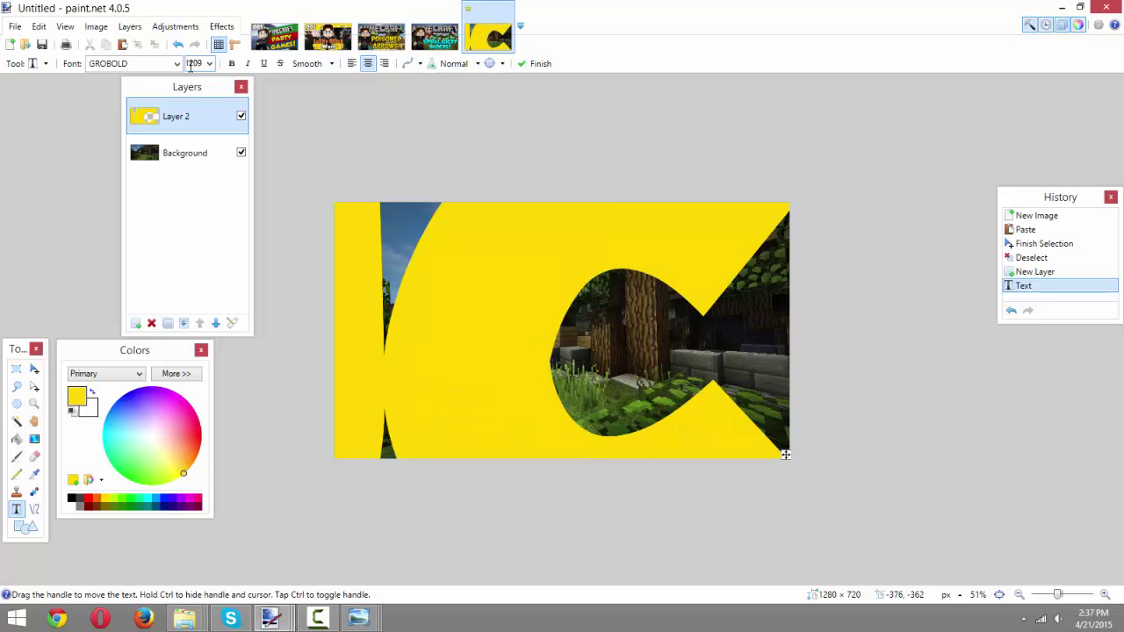
{"action": "key", "text": "BackSpace"}
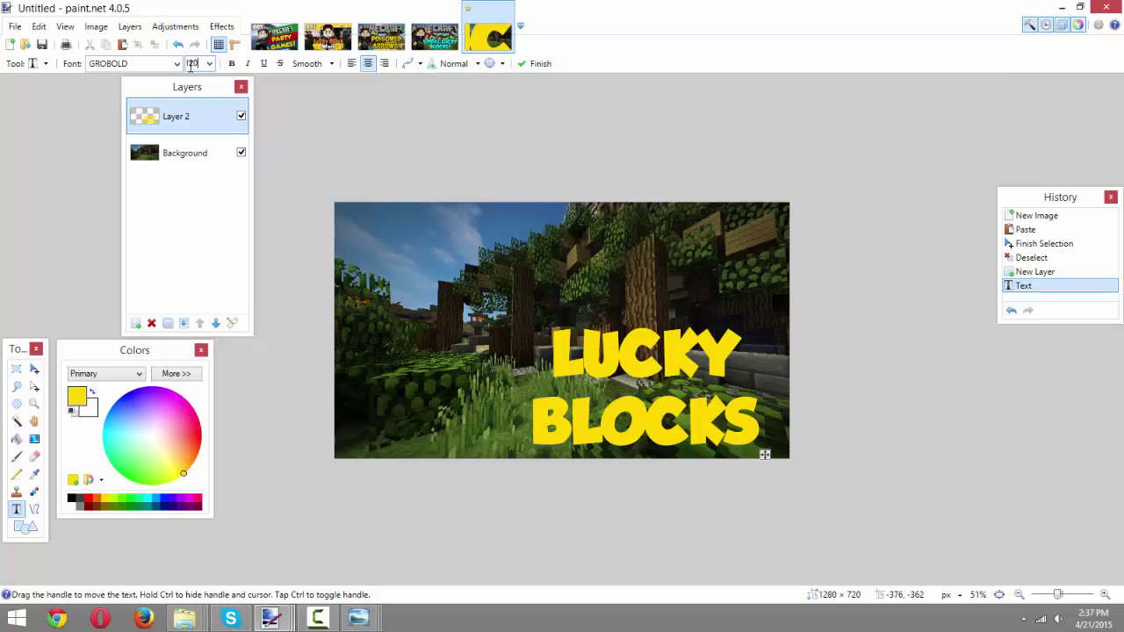
{"action": "key", "text": "Up"}
{"action": "key", "text": "Up"}
{"action": "key", "text": "Up"}
{"action": "key", "text": "Up"}
{"action": "key", "text": "Up"}
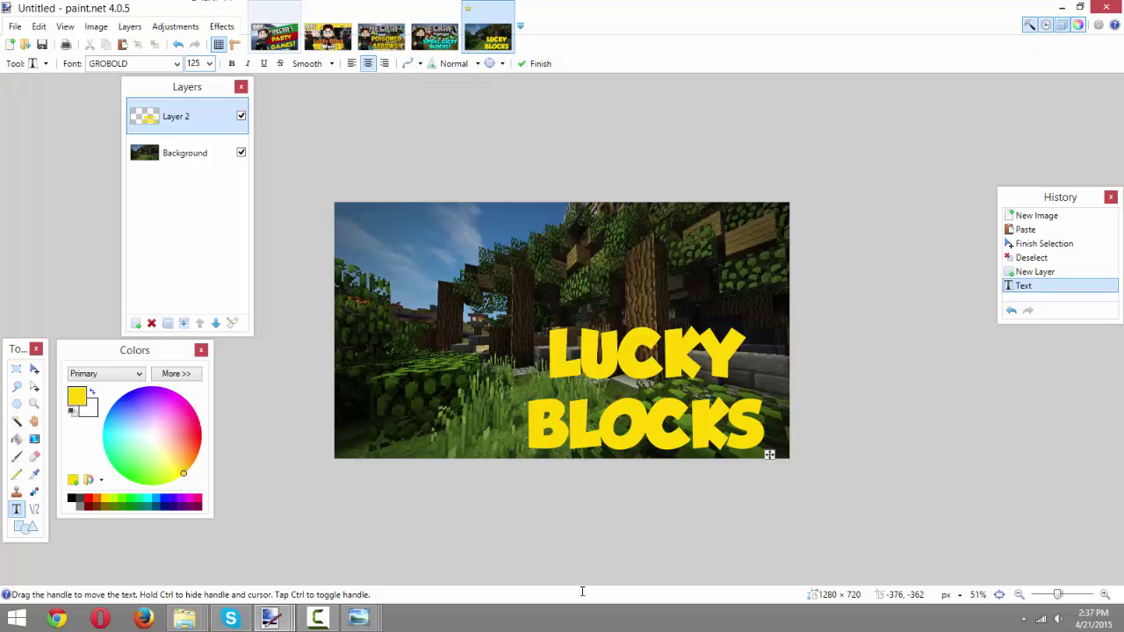
{"action": "left_click_drag", "start_coordinate": [765, 455], "coordinate": [760, 452]}
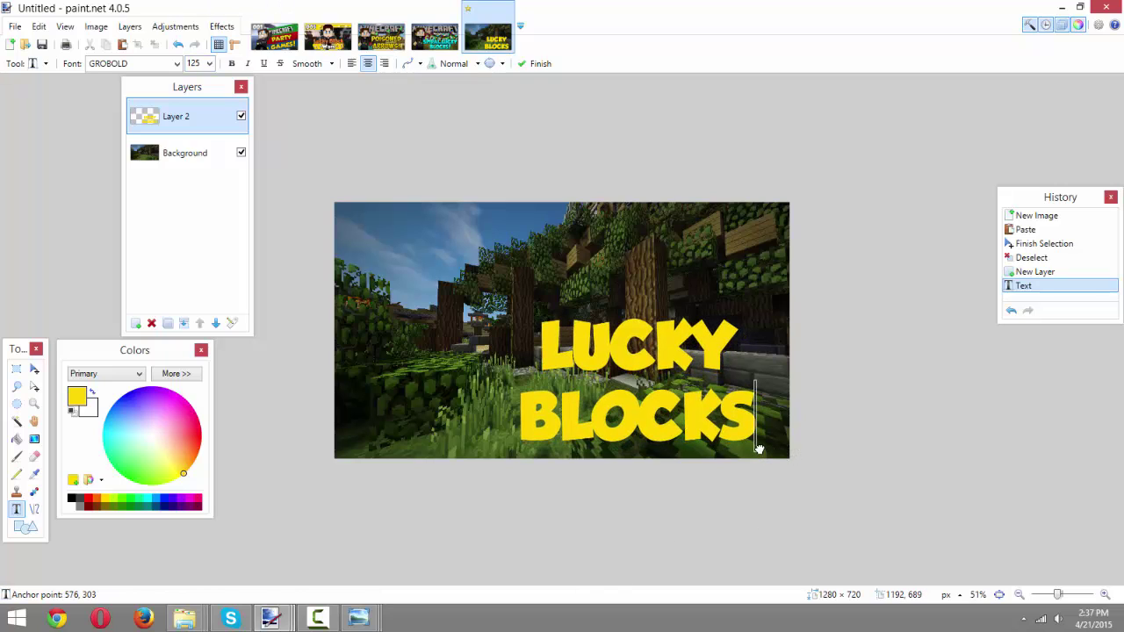
Magic-wand select the yellow LUCKY BLOCKS letters and add a new Layer 3.
{"action": "left_click", "coordinate": [15, 369]}
{"action": "left_click", "coordinate": [16, 420]}
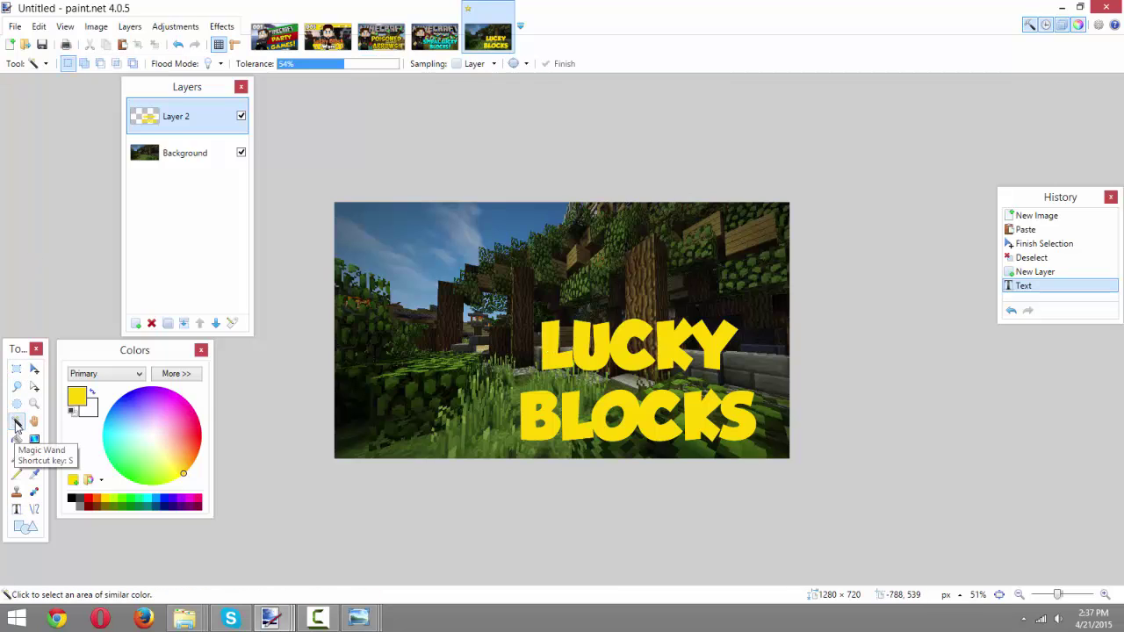
{"action": "left_click", "coordinate": [556, 361]}
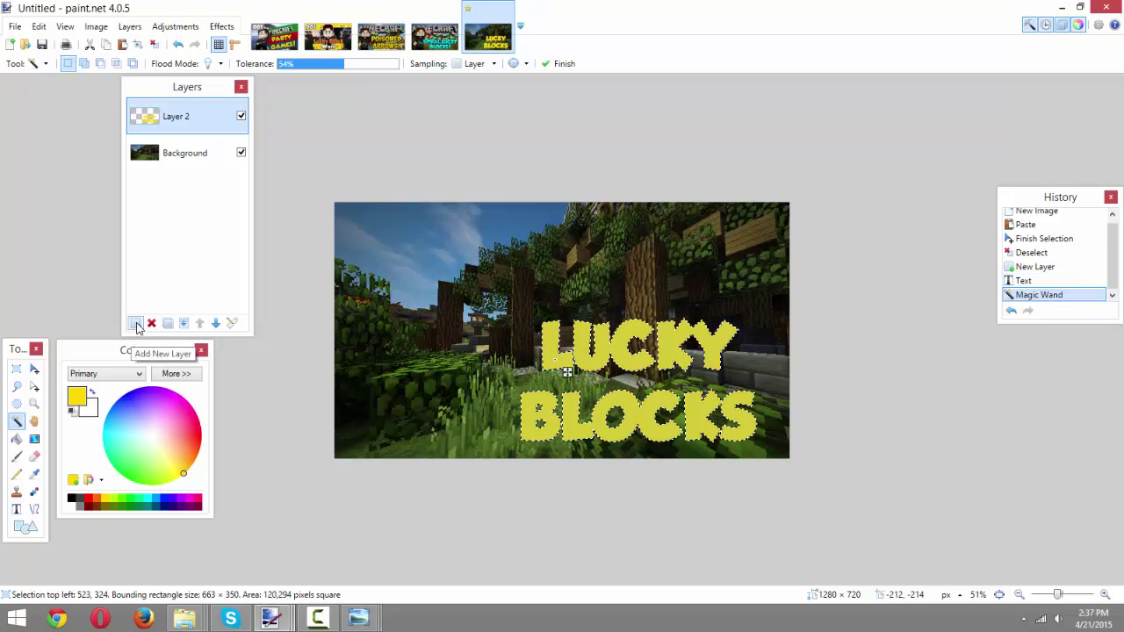
{"action": "left_click", "coordinate": [136, 325]}
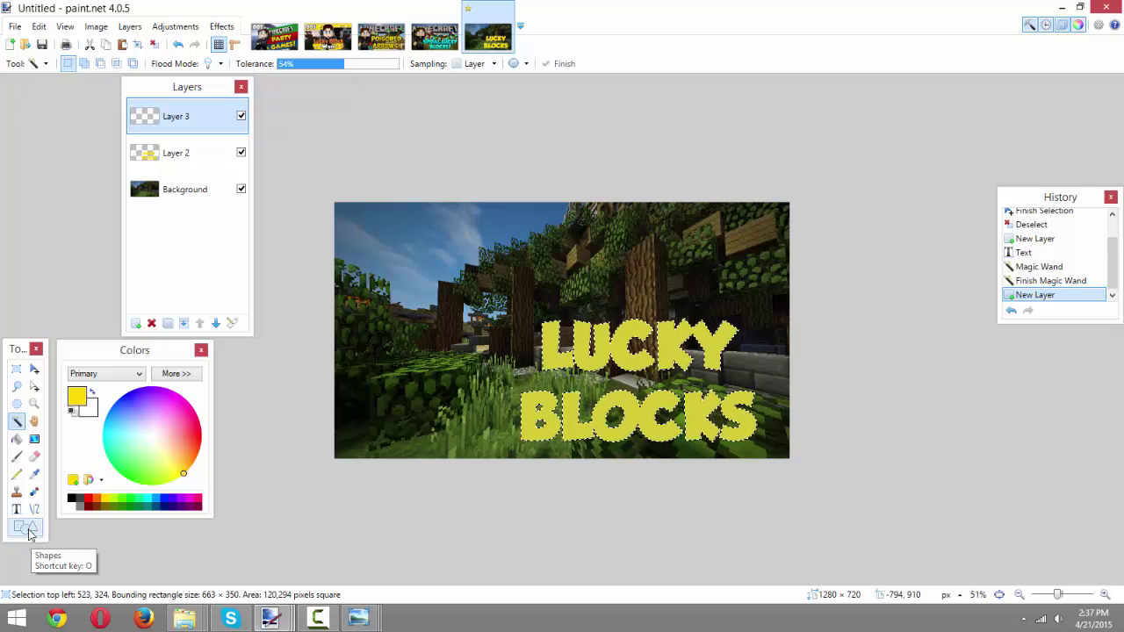
Draw filled black ellipses over the lower halves of LUCKY and BLOCKS.
{"action": "left_click", "coordinate": [26, 528]}
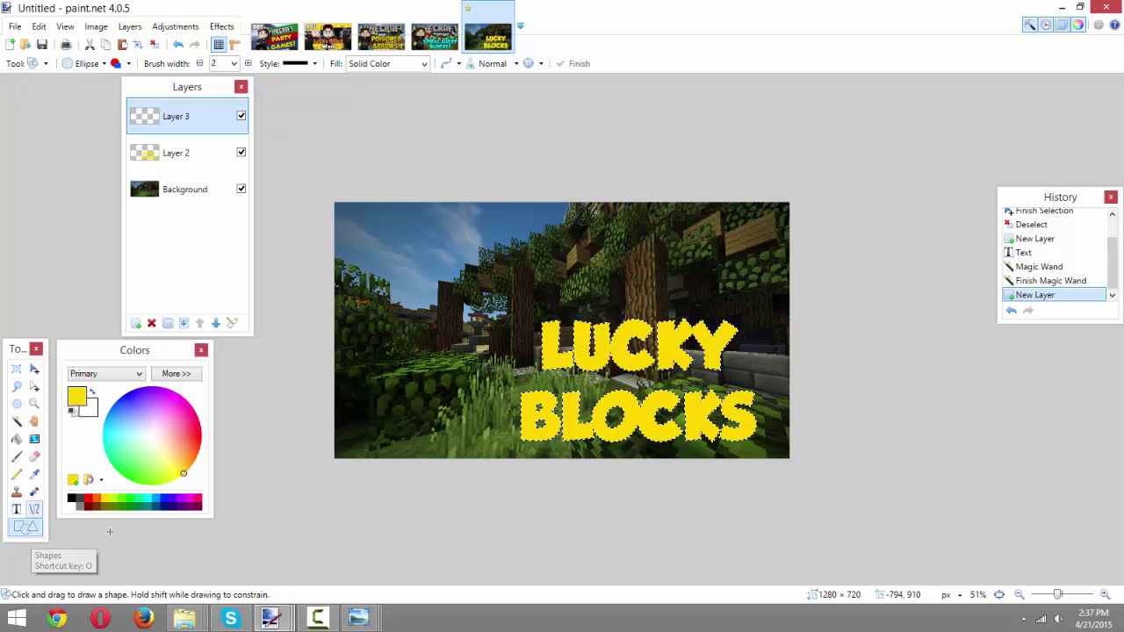
{"action": "left_click", "coordinate": [128, 64]}
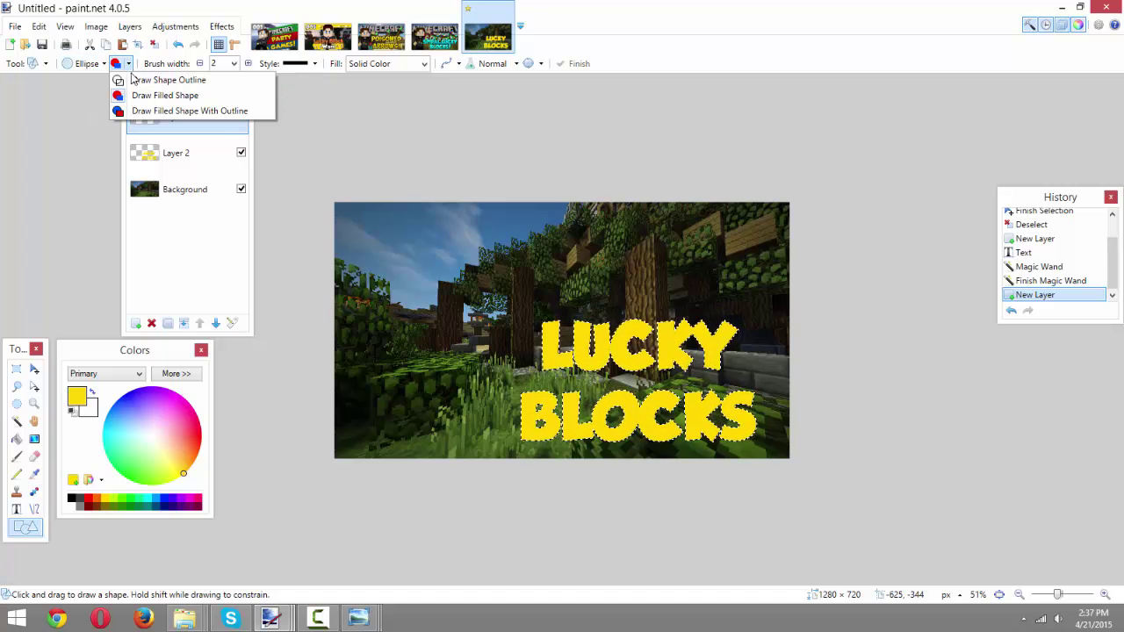
{"action": "left_click", "coordinate": [171, 96]}
{"action": "left_click", "coordinate": [95, 64]}
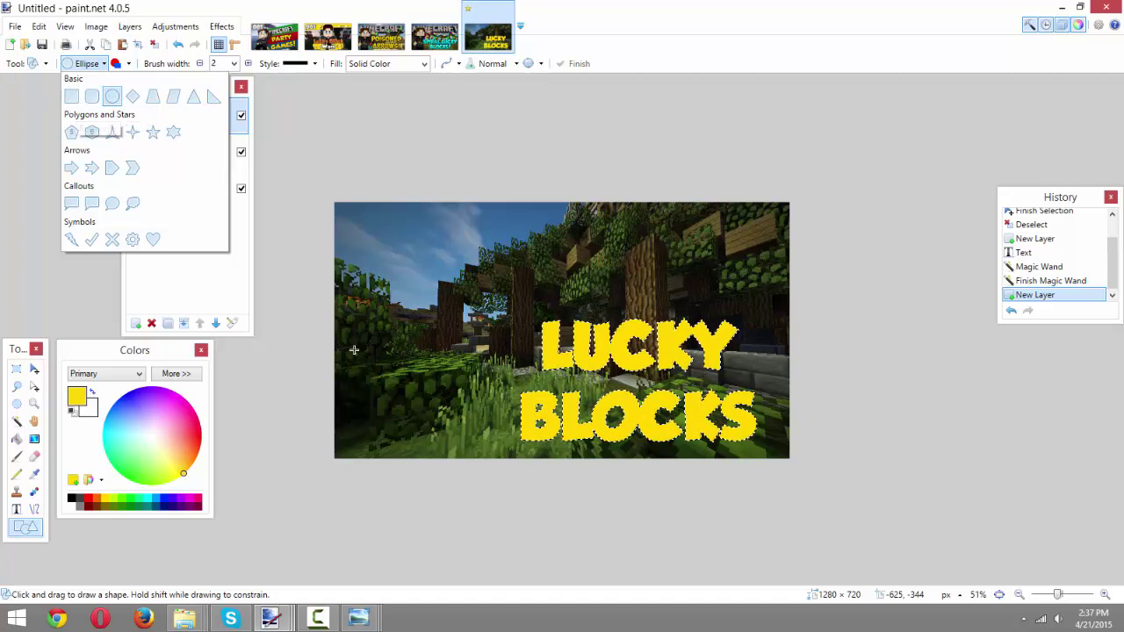
{"action": "left_click", "coordinate": [74, 499]}
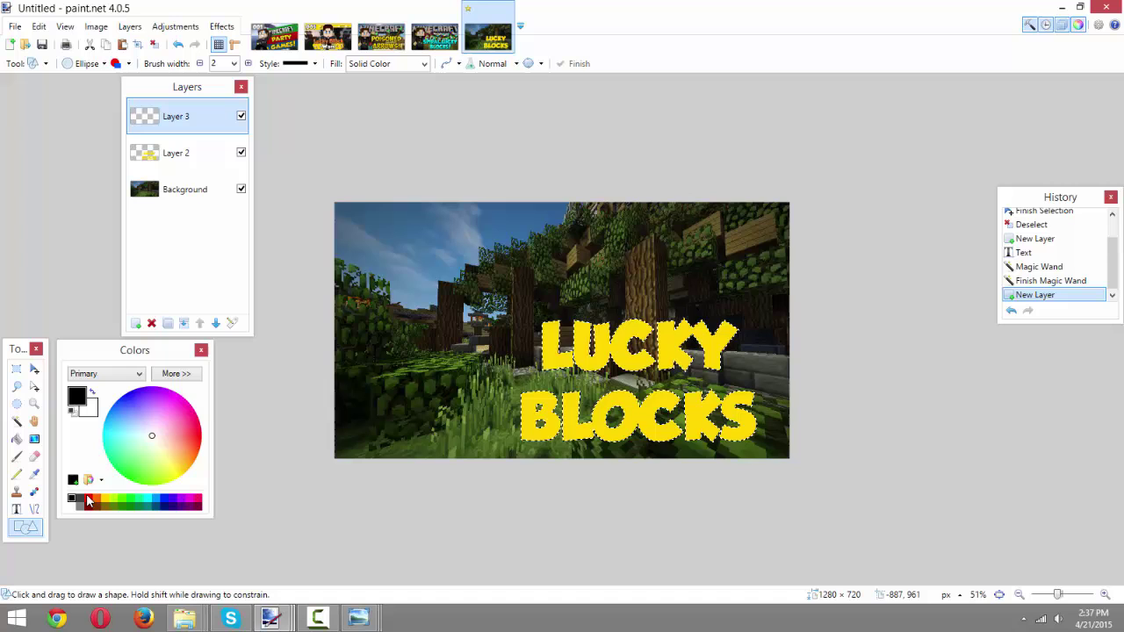
{"action": "mouse_move", "coordinate": [525, 343]}
{"action": "left_mouse_down"}
{"action": "mouse_move", "coordinate": [615, 369]}
{"action": "mouse_move", "coordinate": [758, 376]}
{"action": "mouse_move", "coordinate": [743, 387]}
{"action": "left_mouse_up"}
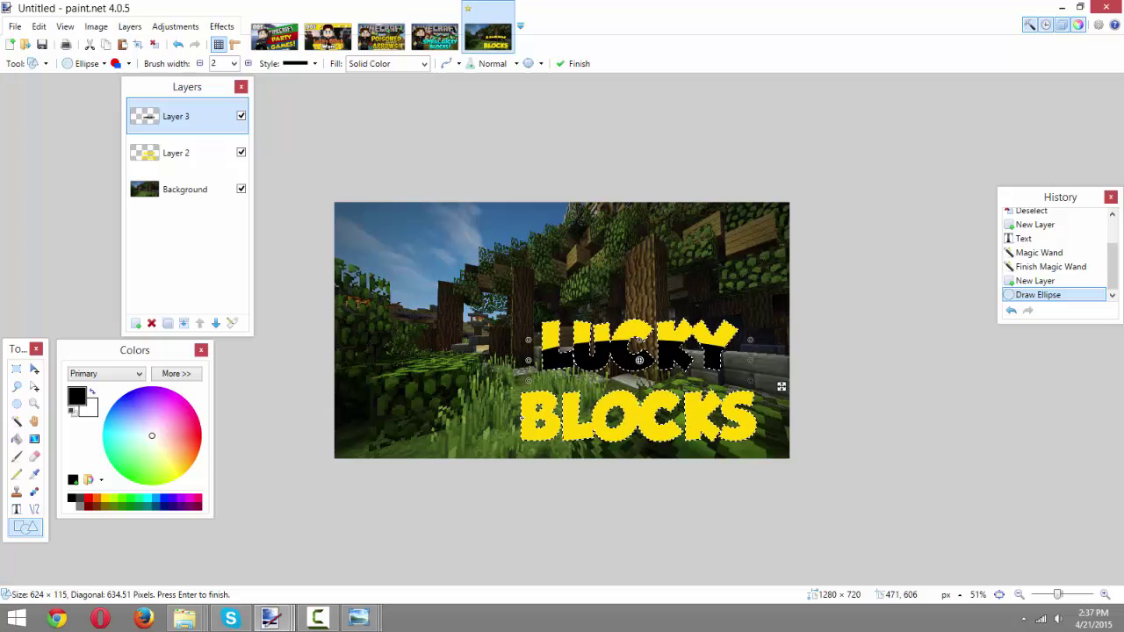
{"action": "mouse_move", "coordinate": [505, 417]}
{"action": "left_mouse_down"}
{"action": "mouse_move", "coordinate": [571, 433]}
{"action": "mouse_move", "coordinate": [797, 448]}
{"action": "mouse_move", "coordinate": [797, 461]}
{"action": "mouse_move", "coordinate": [788, 431]}
{"action": "mouse_move", "coordinate": [798, 434]}
{"action": "mouse_move", "coordinate": [773, 435]}
{"action": "left_mouse_up"}
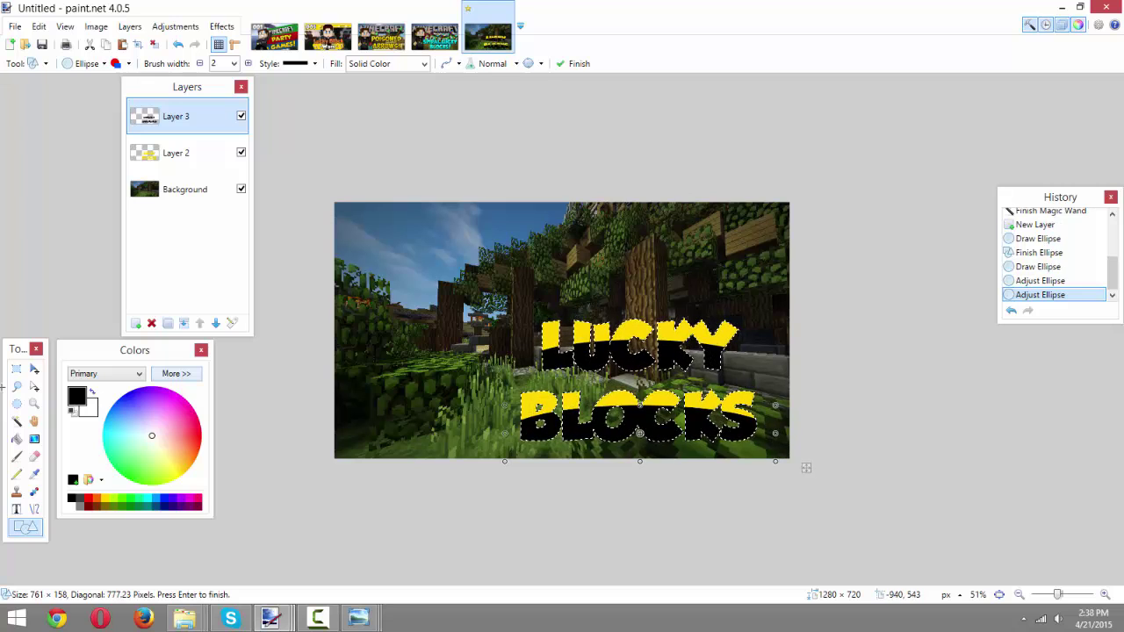
{"action": "left_click", "coordinate": [17, 368]}
{"action": "key", "text": "ctrl+d"}
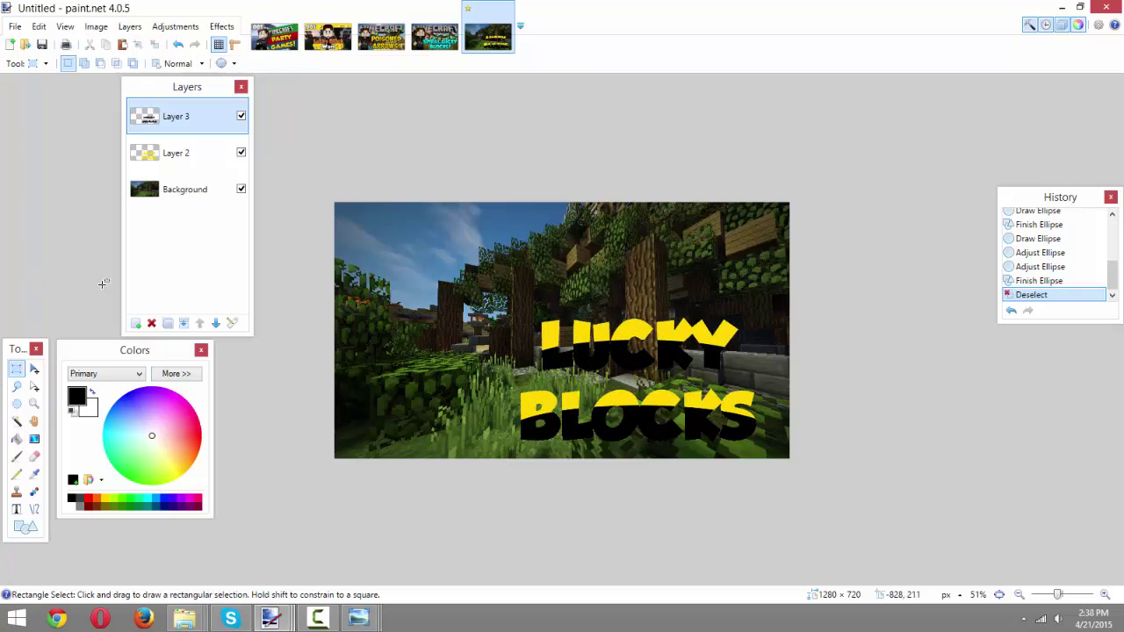
Lower Layer 3's opacity to 56 in Layer Properties.
{"action": "double_click", "coordinate": [176, 122]}
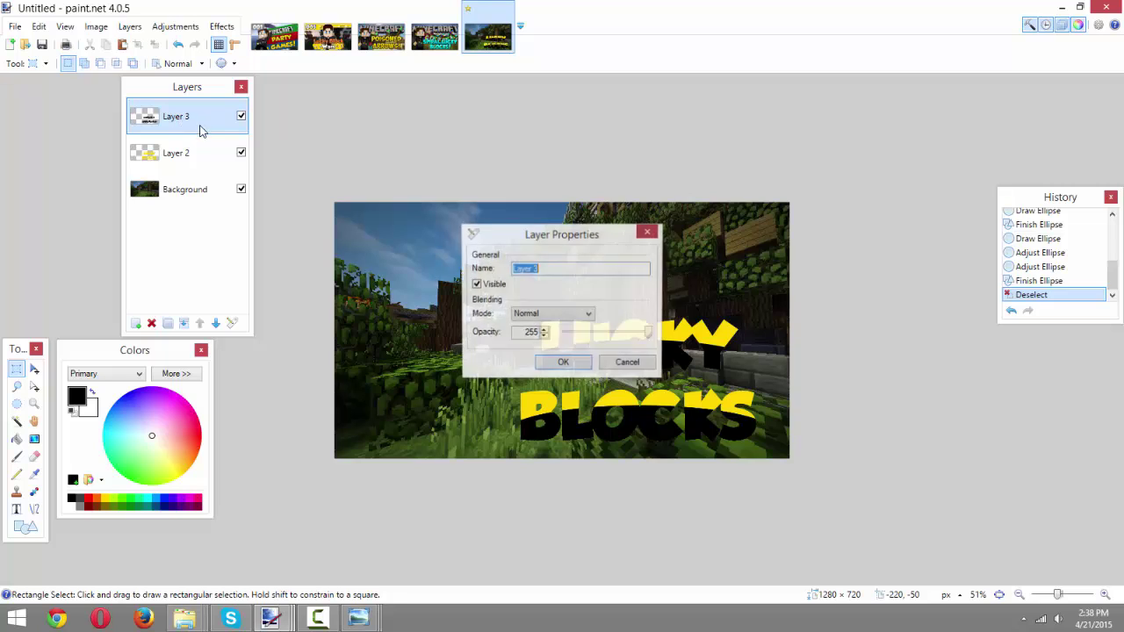
{"action": "left_click", "coordinate": [655, 232]}
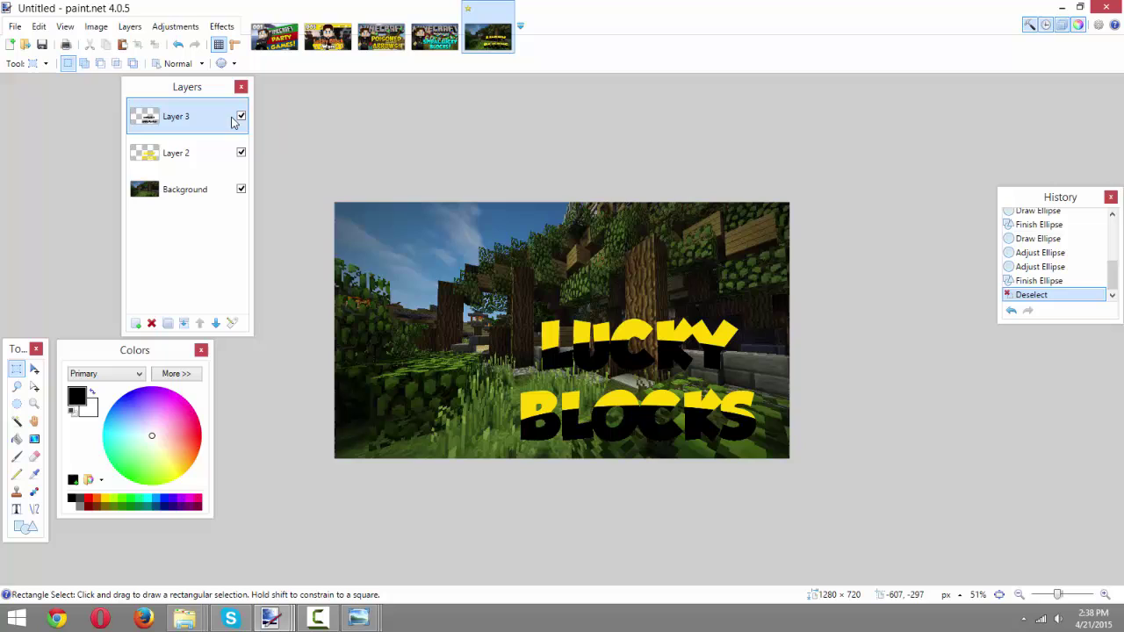
{"action": "left_click", "coordinate": [233, 325]}
{"action": "left_click_drag", "start_coordinate": [648, 339], "coordinate": [588, 339]}
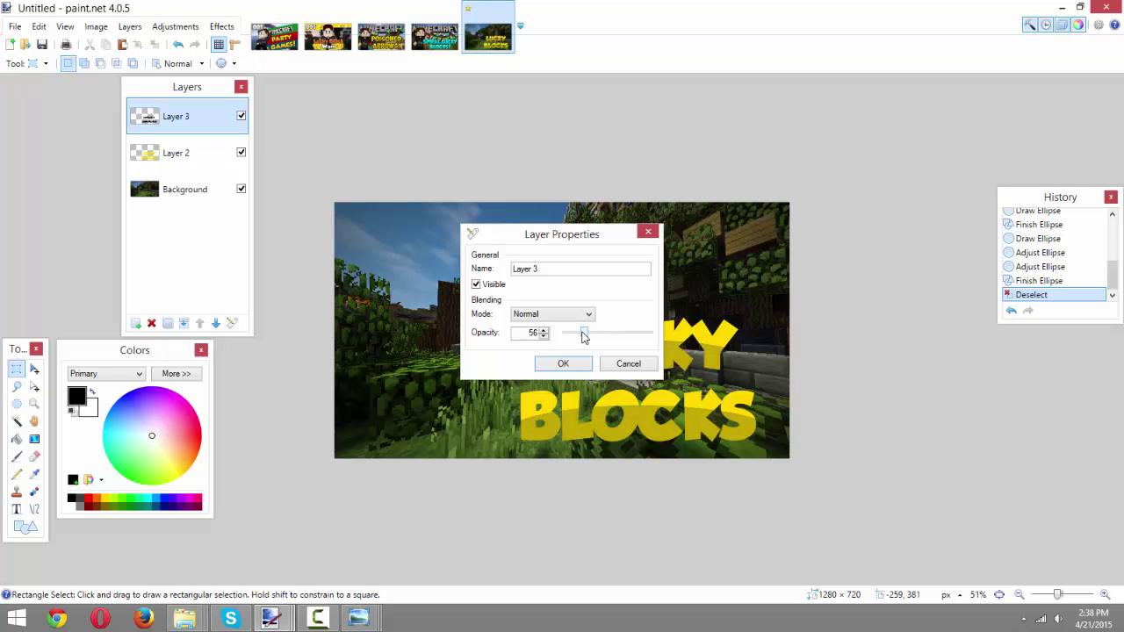
{"action": "left_click_drag", "start_coordinate": [550, 248], "coordinate": [463, 153]}
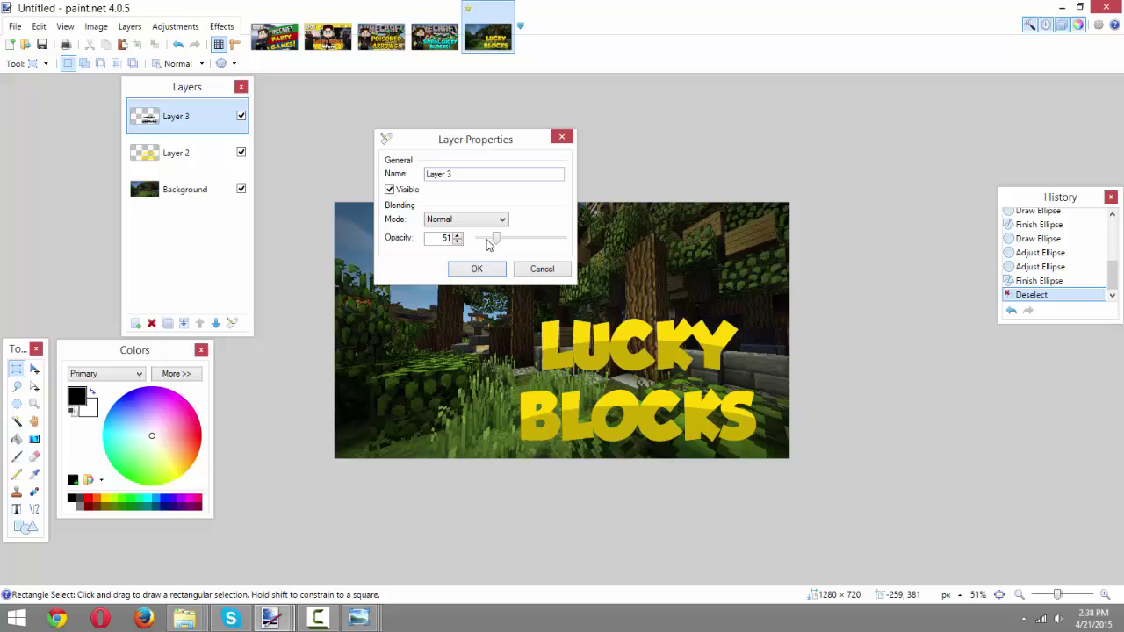
{"action": "left_click_drag", "start_coordinate": [500, 243], "coordinate": [506, 245]}
{"action": "left_click", "coordinate": [479, 269]}
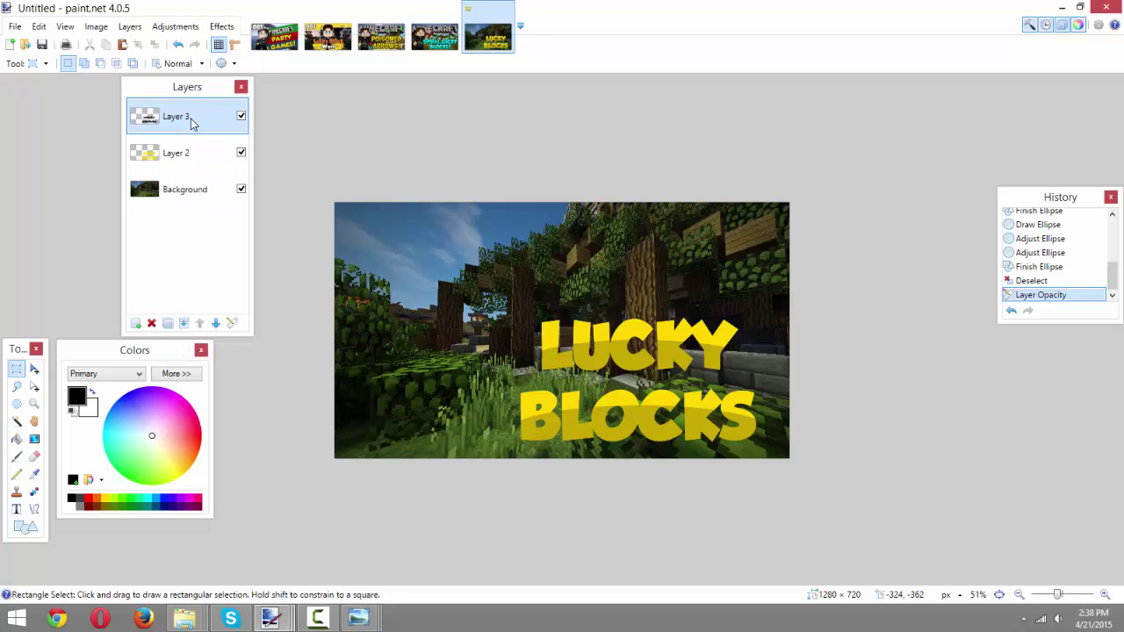
Merge Layer 3 down into the LUCKY BLOCKS text layer, Layer 2.
{"action": "left_click", "coordinate": [177, 156]}
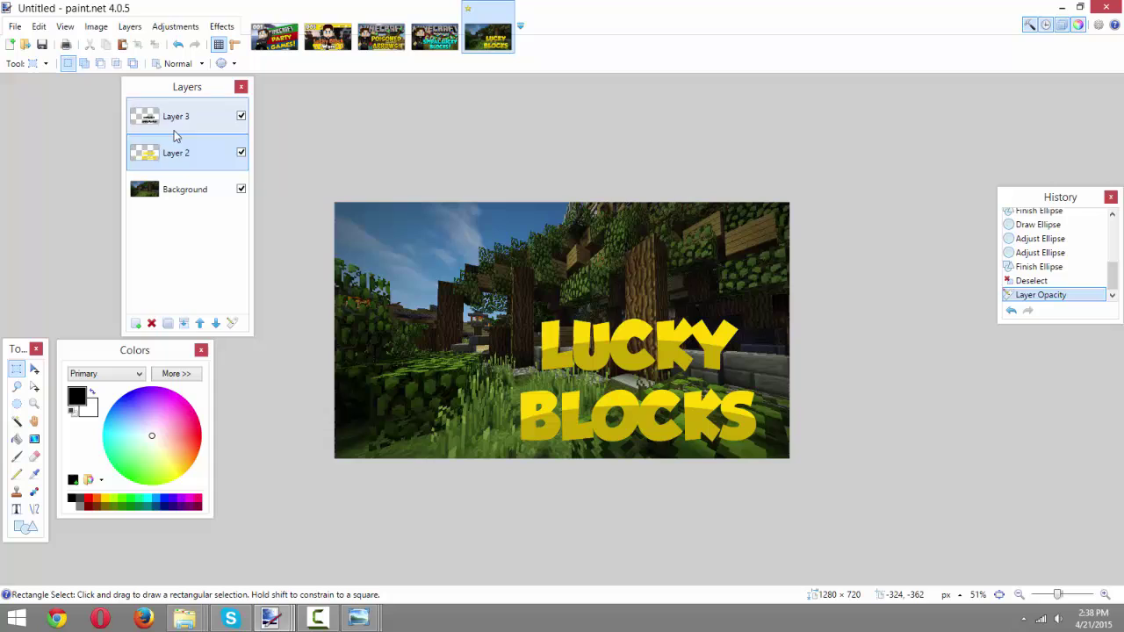
{"action": "left_click", "coordinate": [174, 131]}
{"action": "left_click", "coordinate": [183, 323]}
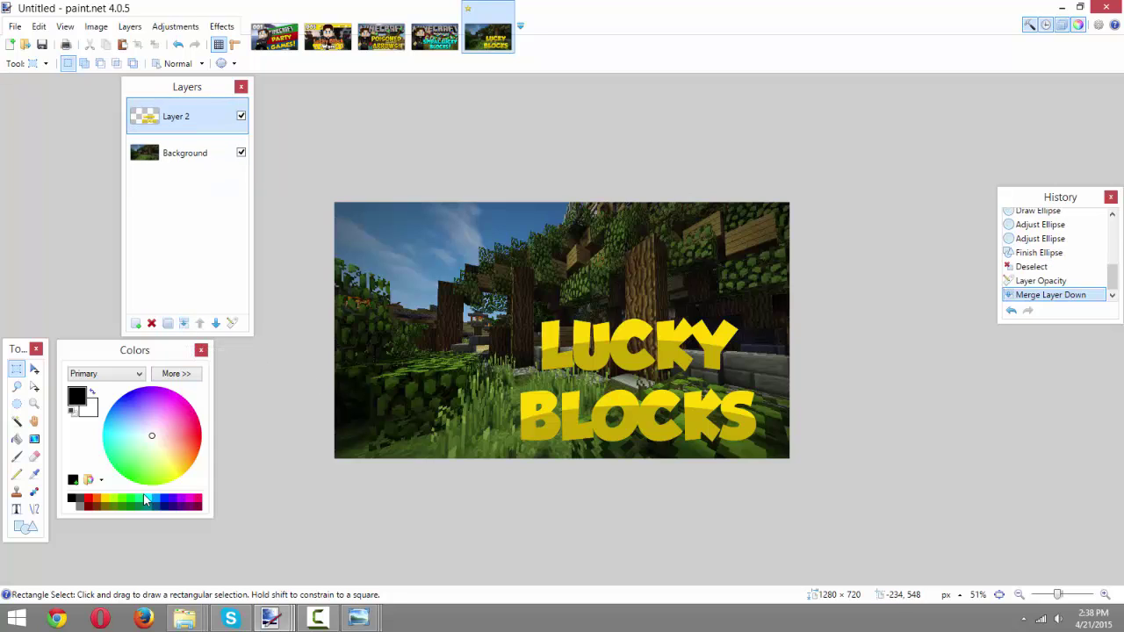
Copy the Wave.png character image from Photo Viewer, then add an empty Layer 3 in paint.net.
{"action": "mouse_move", "coordinate": [352, 625]}
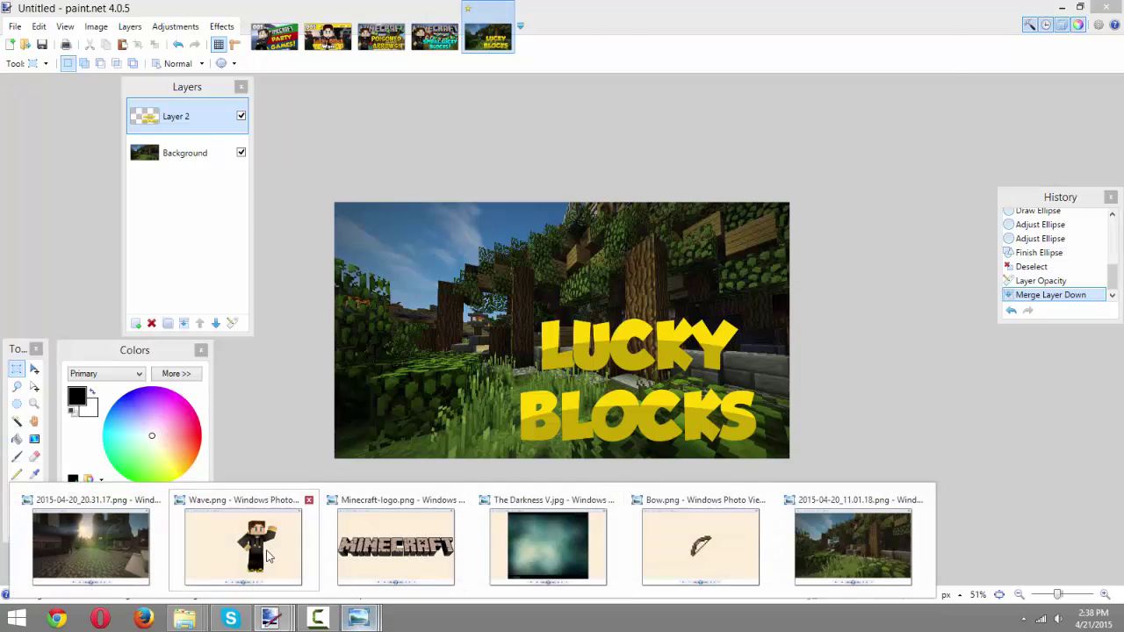
{"action": "left_click", "coordinate": [694, 549]}
{"action": "right_click", "coordinate": [665, 282]}
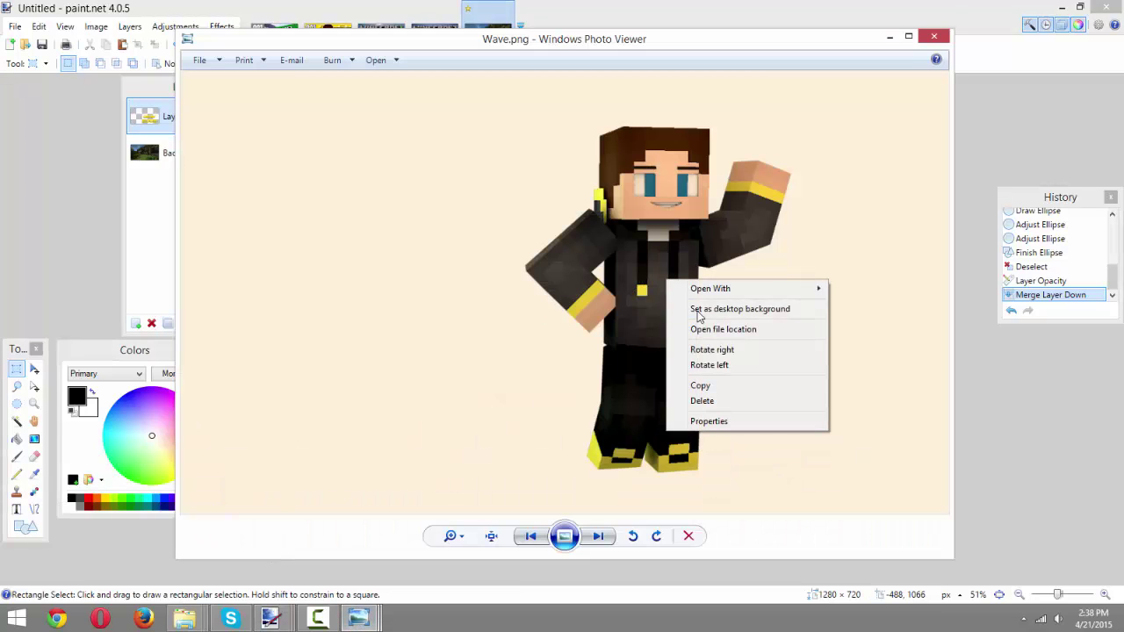
{"action": "left_click", "coordinate": [734, 391]}
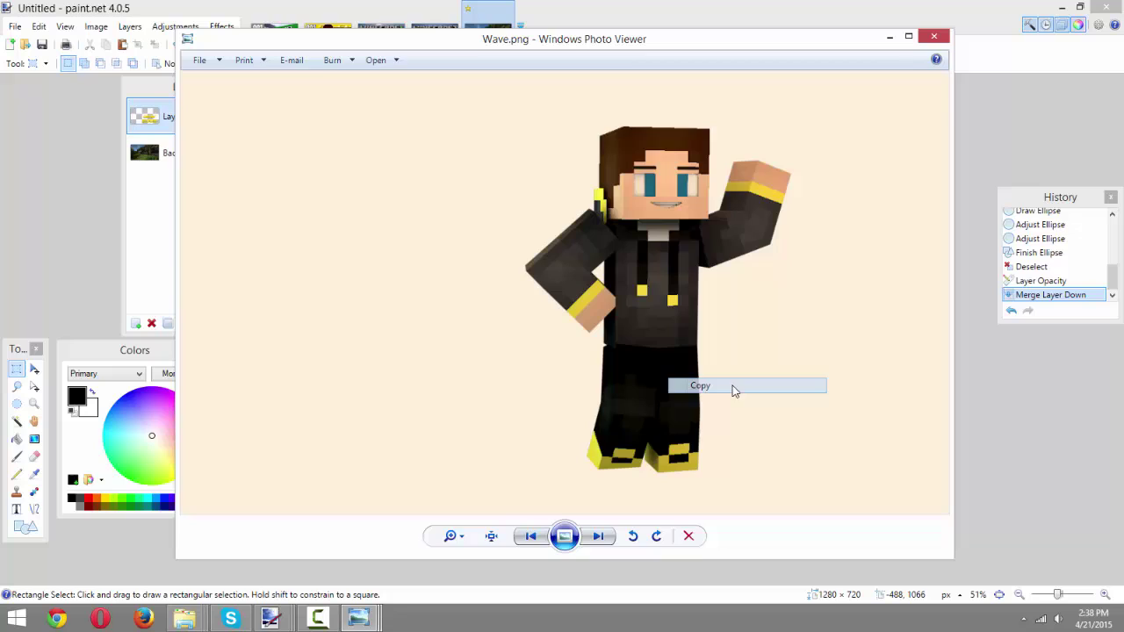
{"action": "left_click", "coordinate": [697, 5]}
{"action": "left_click", "coordinate": [137, 323]}
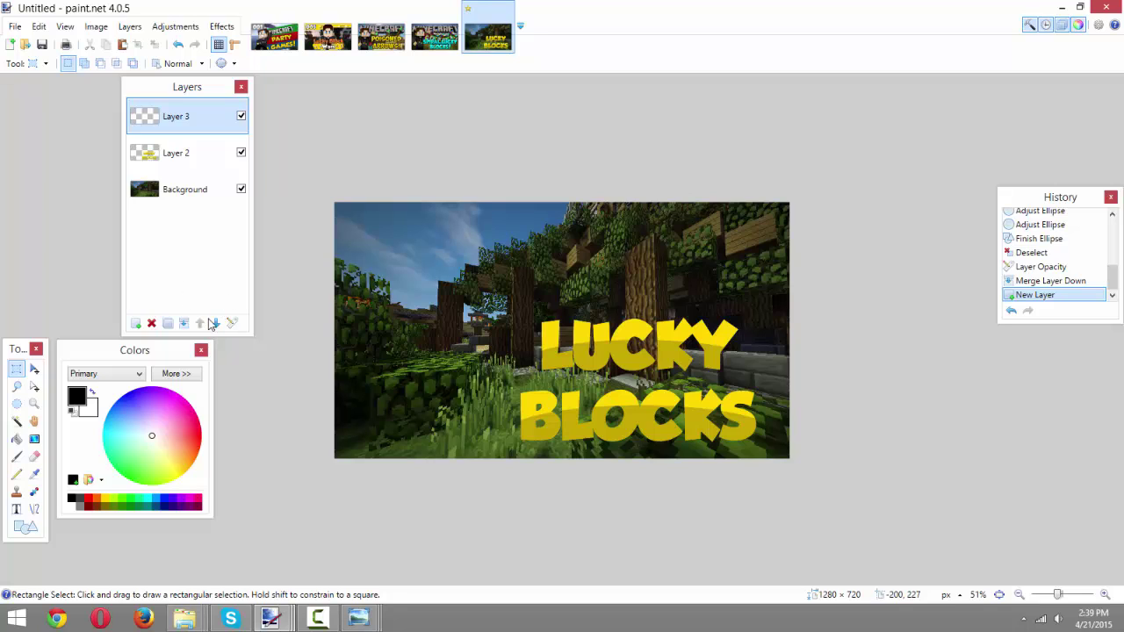
Move Layer 3 beneath the text layer, paste the waving character, and enlarge it toward the left.
{"action": "left_click", "coordinate": [214, 324]}
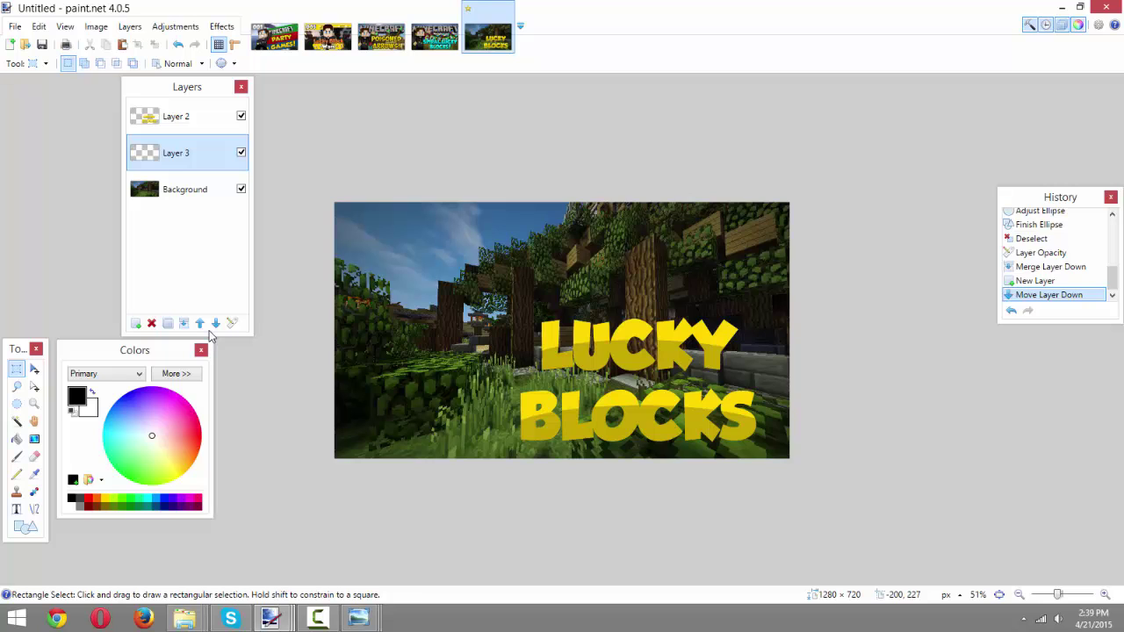
{"action": "key", "text": "ctrl+v"}
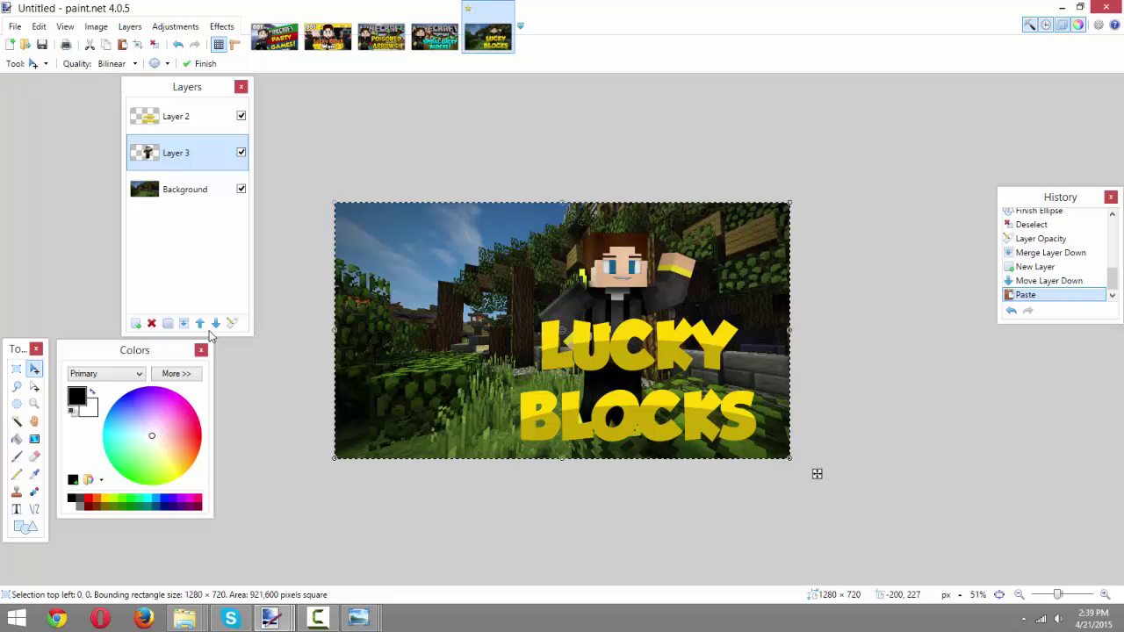
{"action": "left_click_drag", "start_coordinate": [334, 203], "coordinate": [277, 121]}
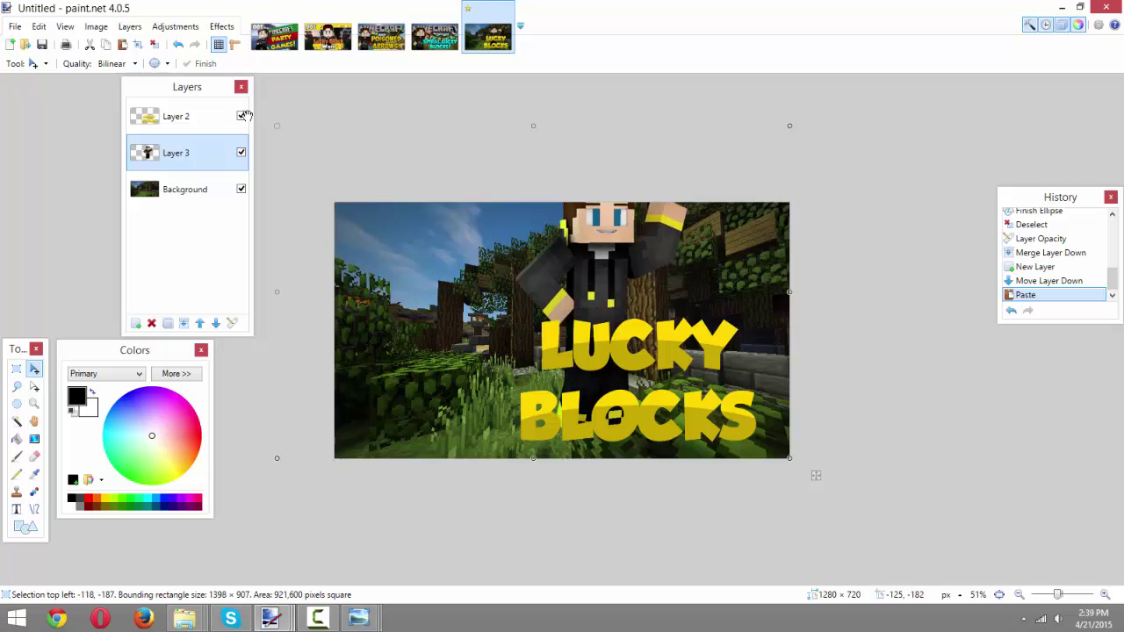
{"action": "left_click_drag", "start_coordinate": [815, 475], "coordinate": [816, 472]}
{"action": "left_click_drag", "start_coordinate": [606, 284], "coordinate": [469, 404]}
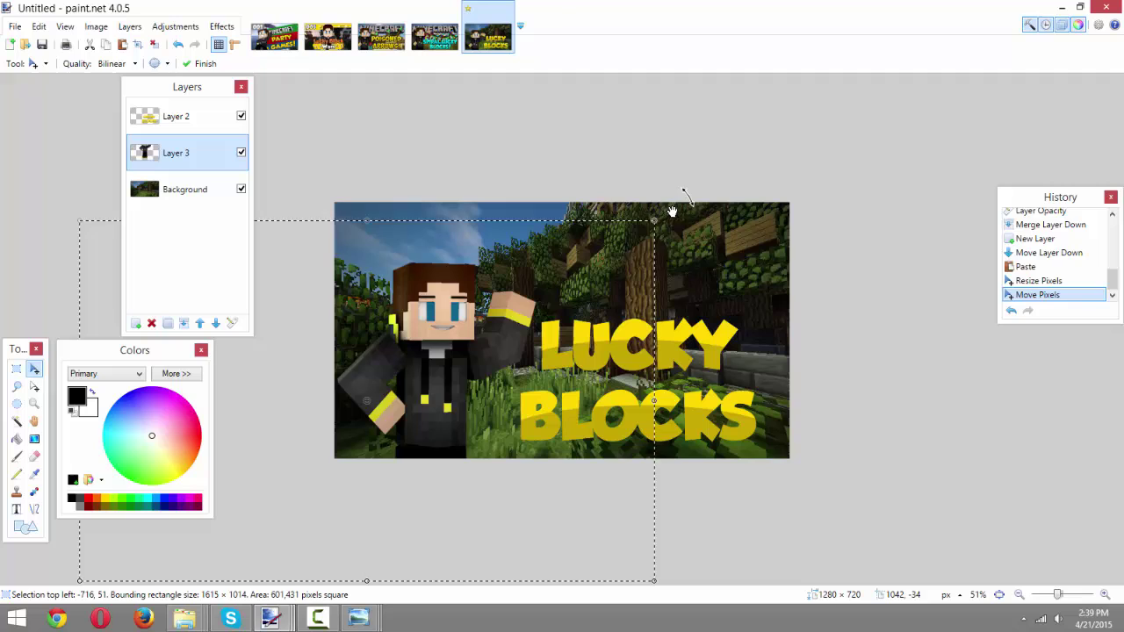
Enlarge the character further, lower it into the bottom-left corner, then commit and deselect.
{"action": "left_click_drag", "start_coordinate": [657, 218], "coordinate": [693, 191]}
{"action": "left_click_drag", "start_coordinate": [586, 273], "coordinate": [564, 289]}
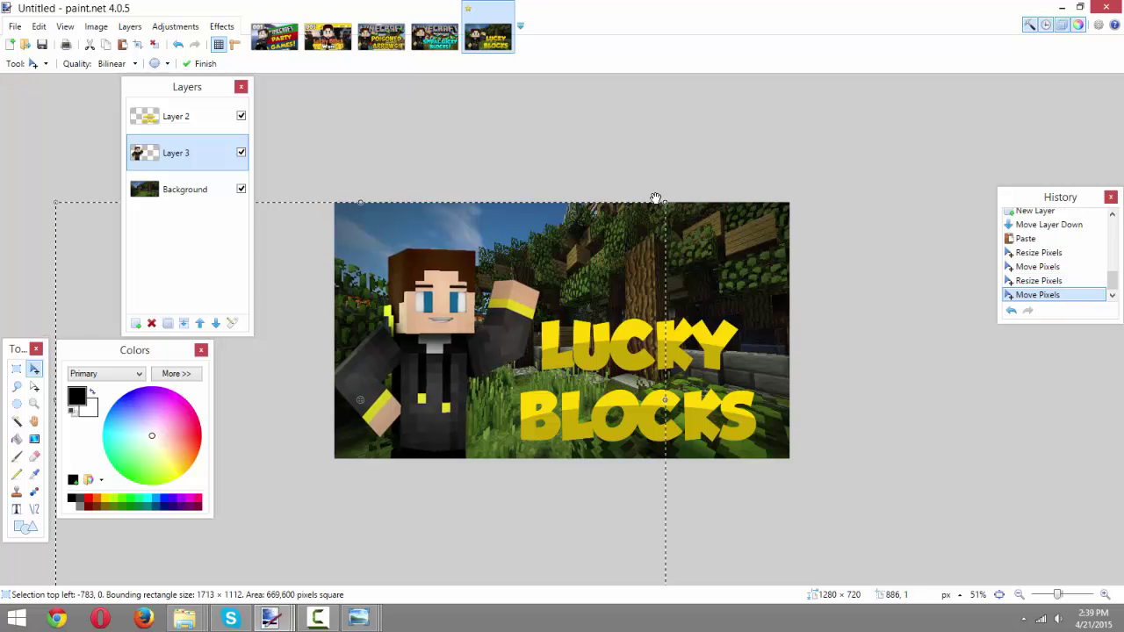
{"action": "mouse_move", "coordinate": [670, 201]}
{"action": "left_mouse_down"}
{"action": "mouse_move", "coordinate": [688, 193]}
{"action": "mouse_move", "coordinate": [677, 188]}
{"action": "left_mouse_up"}
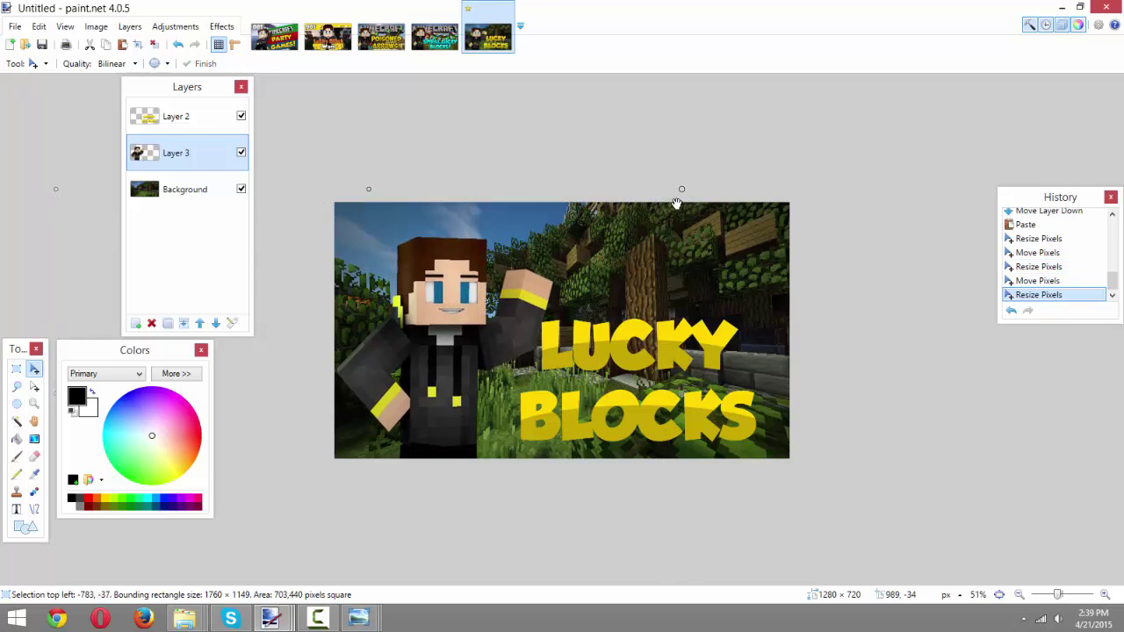
{"action": "left_click_drag", "start_coordinate": [604, 295], "coordinate": [607, 299]}
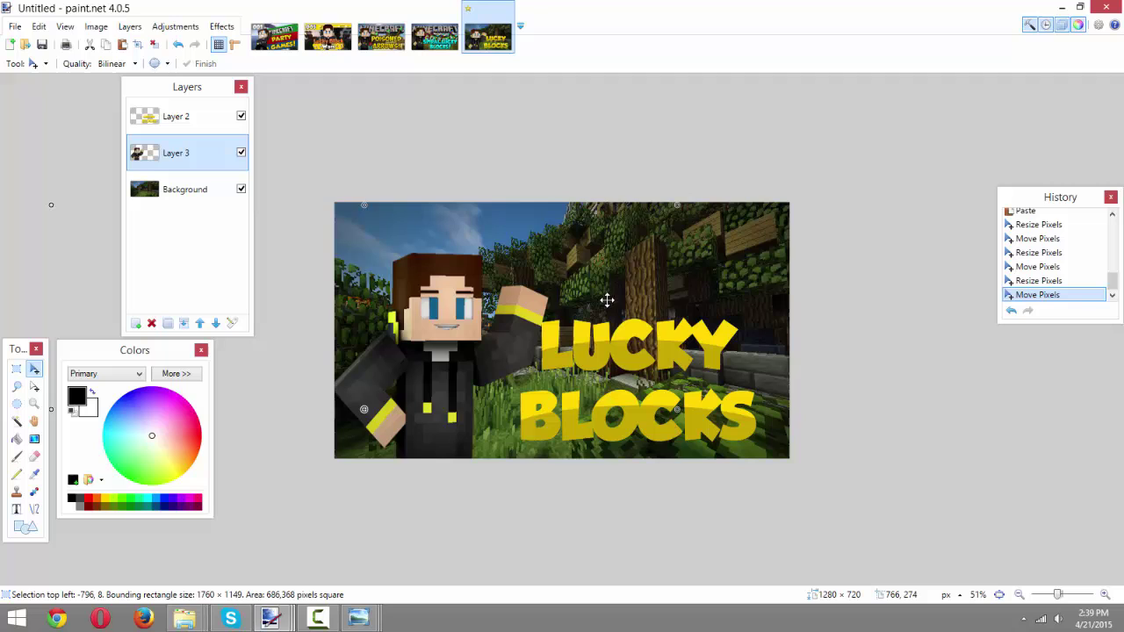
{"action": "left_click_drag", "start_coordinate": [676, 206], "coordinate": [706, 178]}
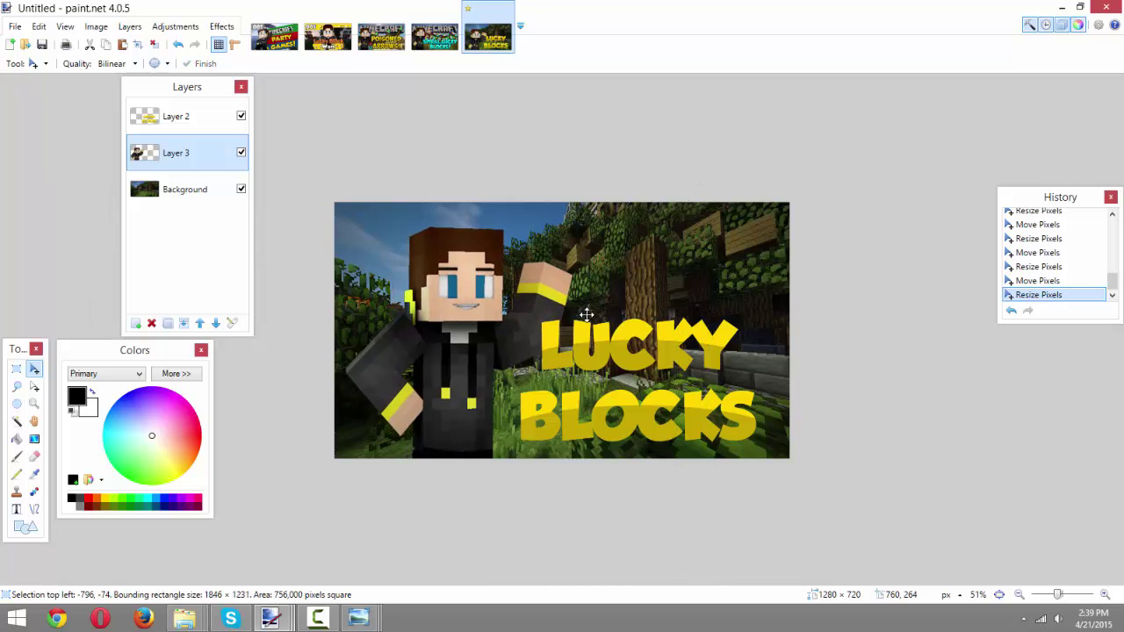
{"action": "left_click_drag", "start_coordinate": [609, 291], "coordinate": [586, 313]}
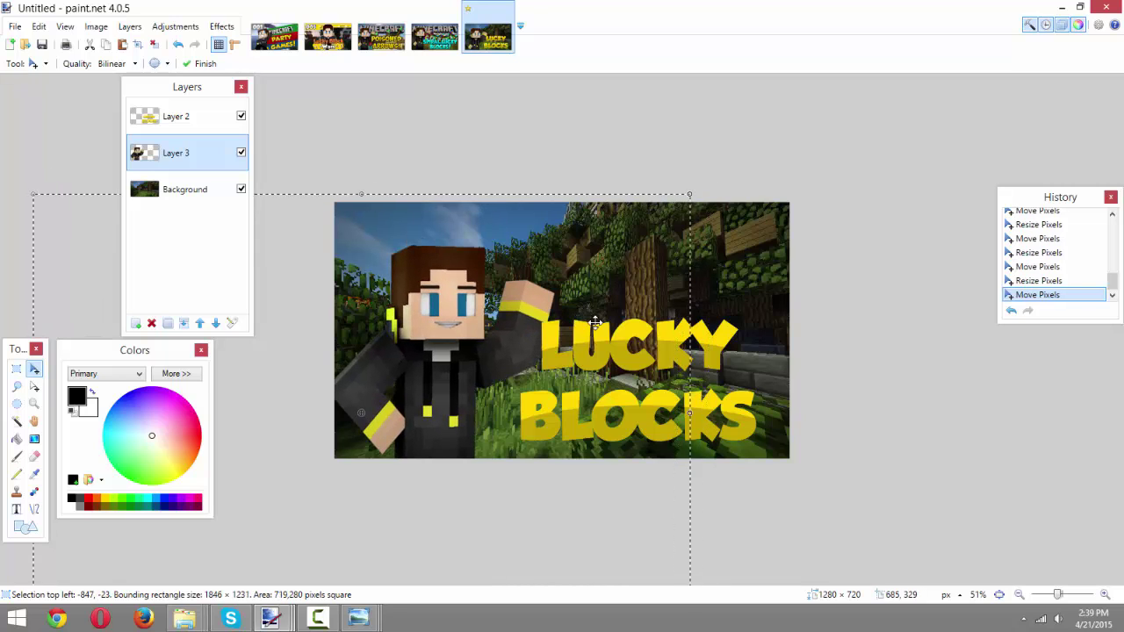
{"action": "left_click", "coordinate": [15, 369]}
{"action": "key", "text": "ctrl+d"}
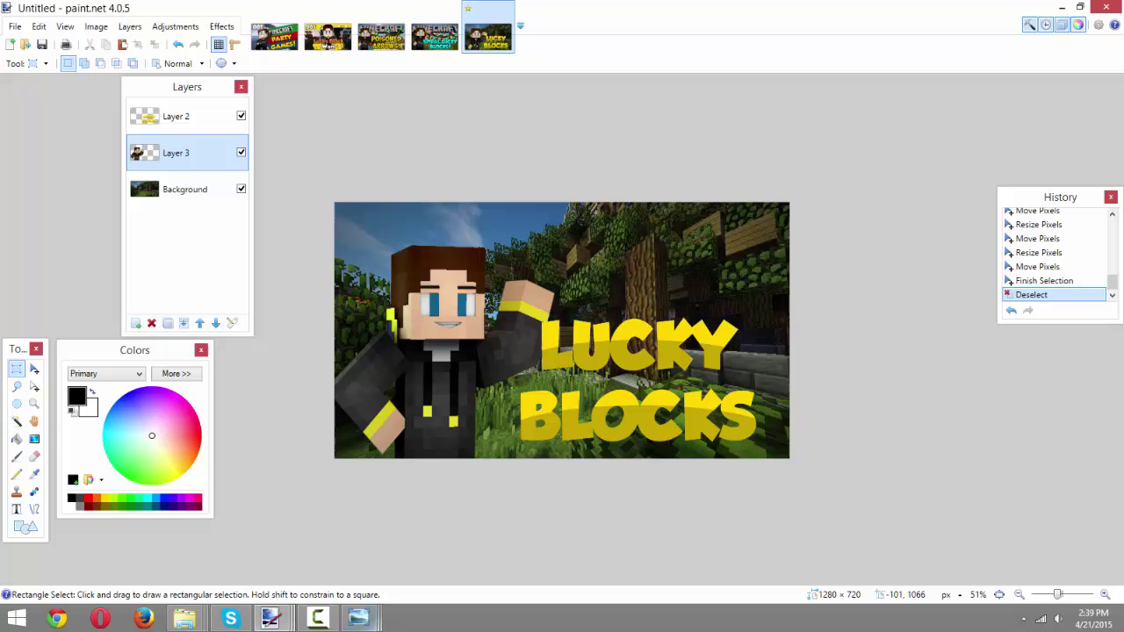
Copy the Minecraft logo image and paste it into a new Layer 4 above the Background.
{"action": "mouse_move", "coordinate": [373, 623]}
{"action": "left_click", "coordinate": [439, 536]}
{"action": "right_click", "coordinate": [672, 296]}
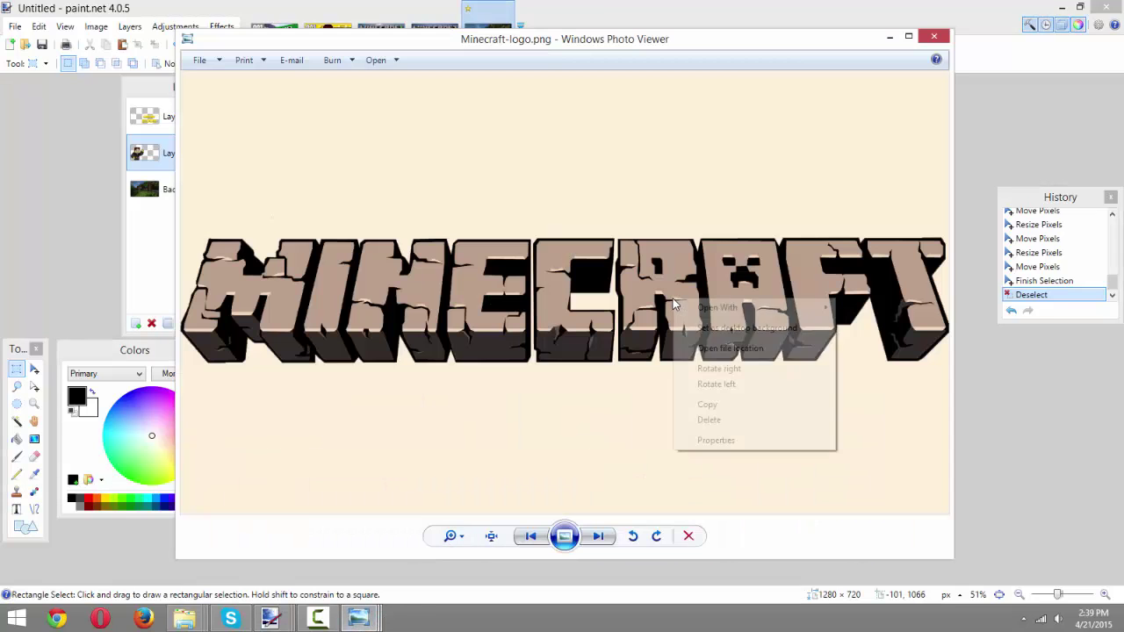
{"action": "left_click", "coordinate": [727, 408]}
{"action": "left_click", "coordinate": [98, 197]}
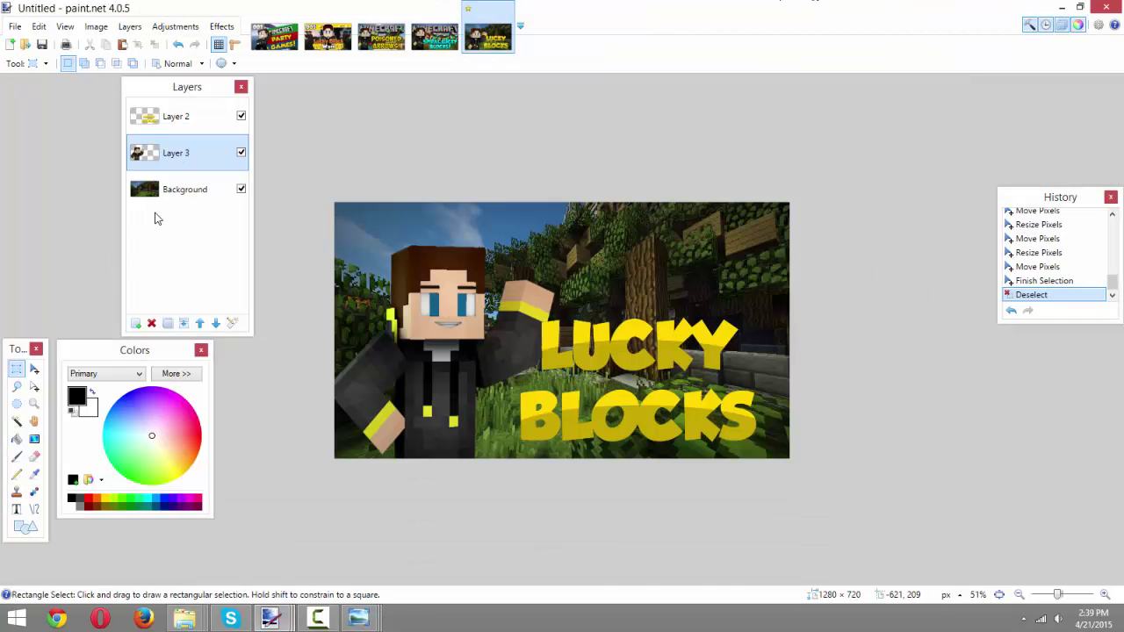
{"action": "left_click", "coordinate": [156, 193]}
{"action": "left_click", "coordinate": [137, 324]}
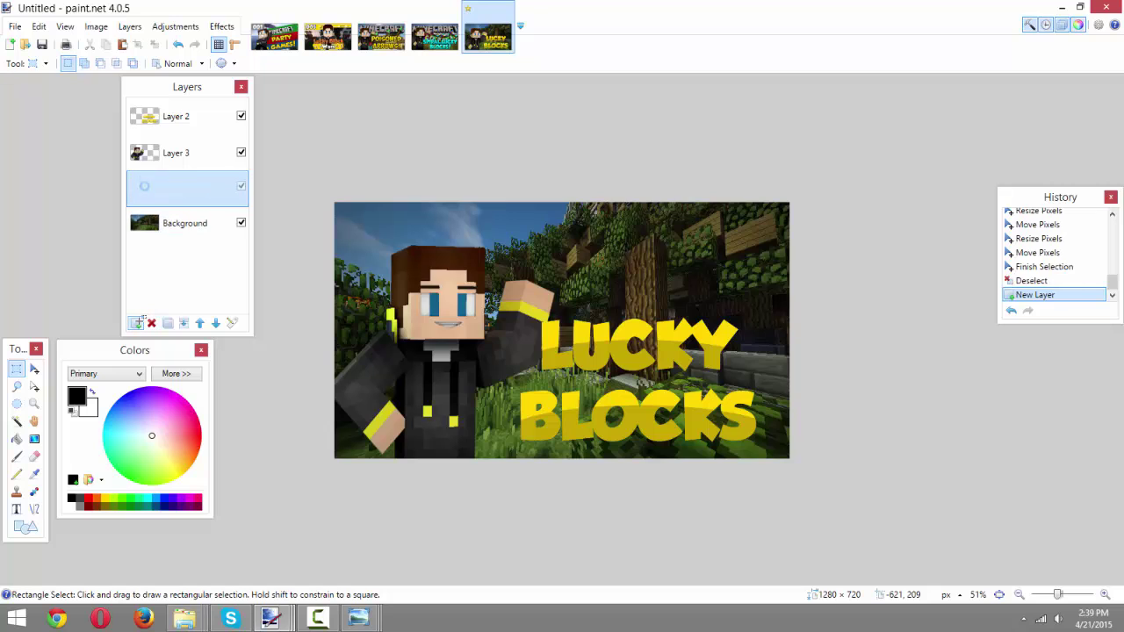
{"action": "key", "text": "ctrl+v"}
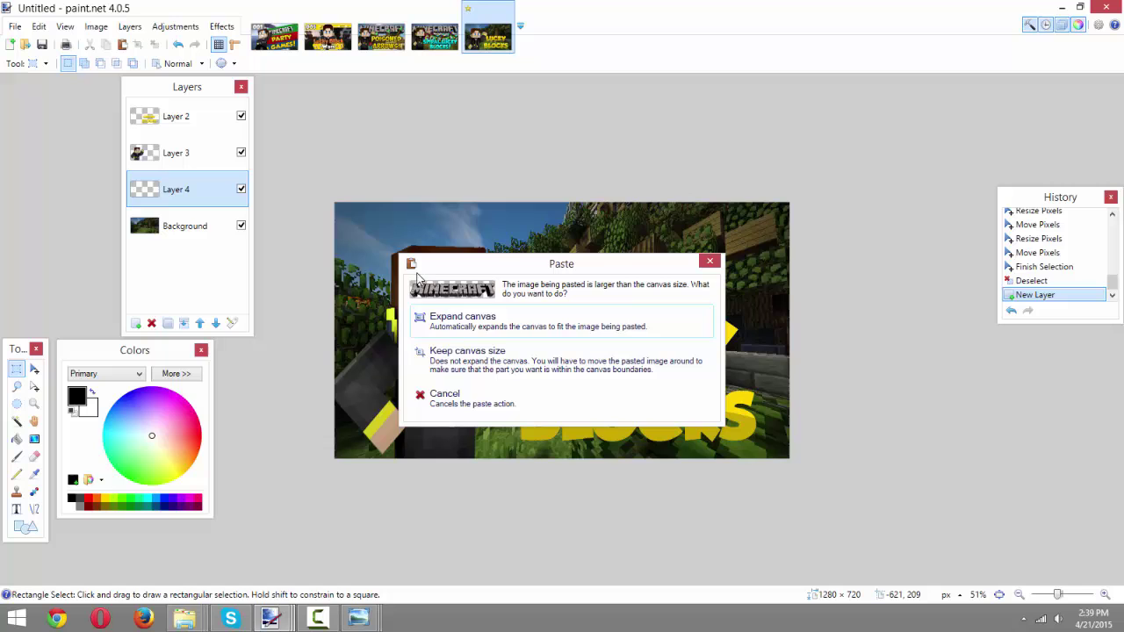
Shrink the pasted MINECRAFT title to fit the canvas and centre it horizontally with Object Align.
{"action": "left_click", "coordinate": [463, 360]}
{"action": "scroll", "coordinate": [690, 387], "scroll_direction": "down", "scroll_amount": 4}
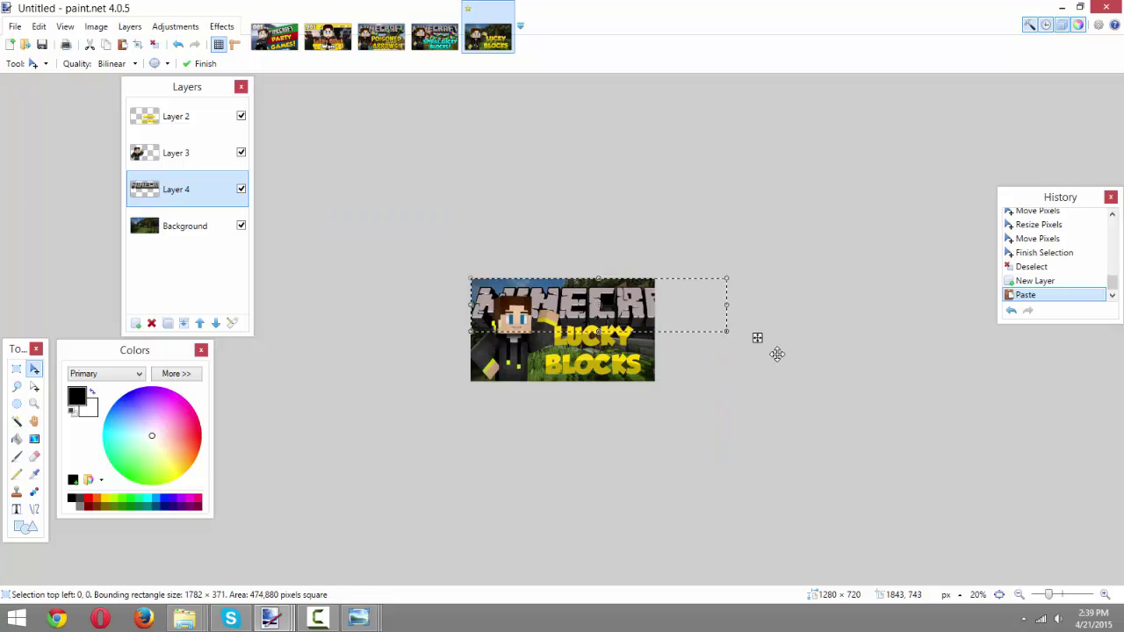
{"action": "left_click_drag", "start_coordinate": [728, 334], "coordinate": [638, 325]}
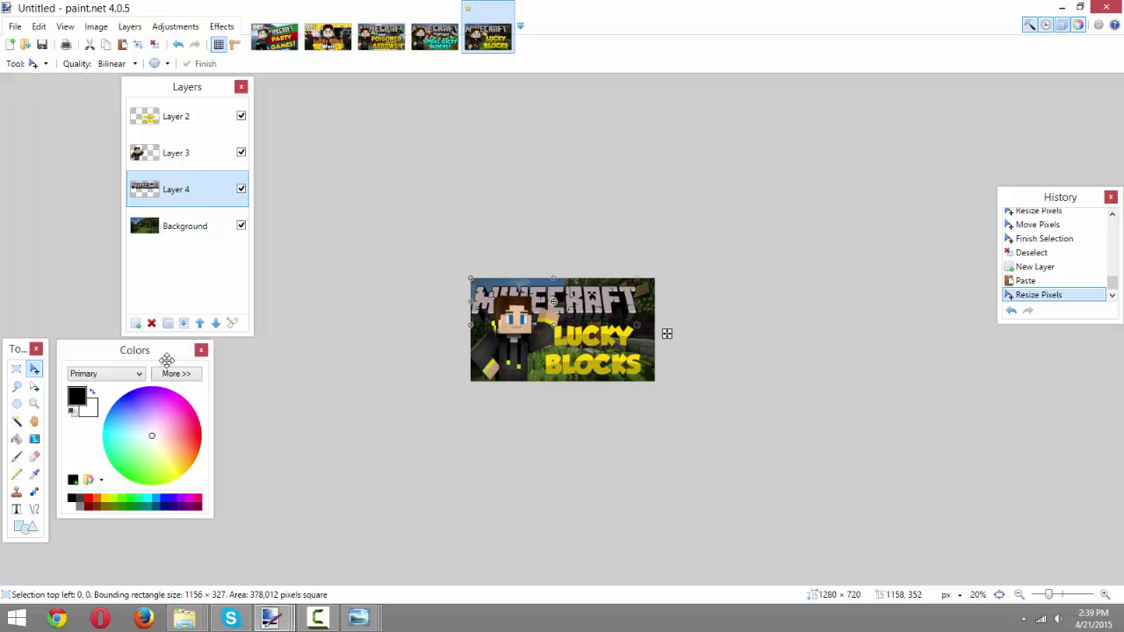
{"action": "left_click", "coordinate": [15, 369]}
{"action": "key", "text": "ctrl+d"}
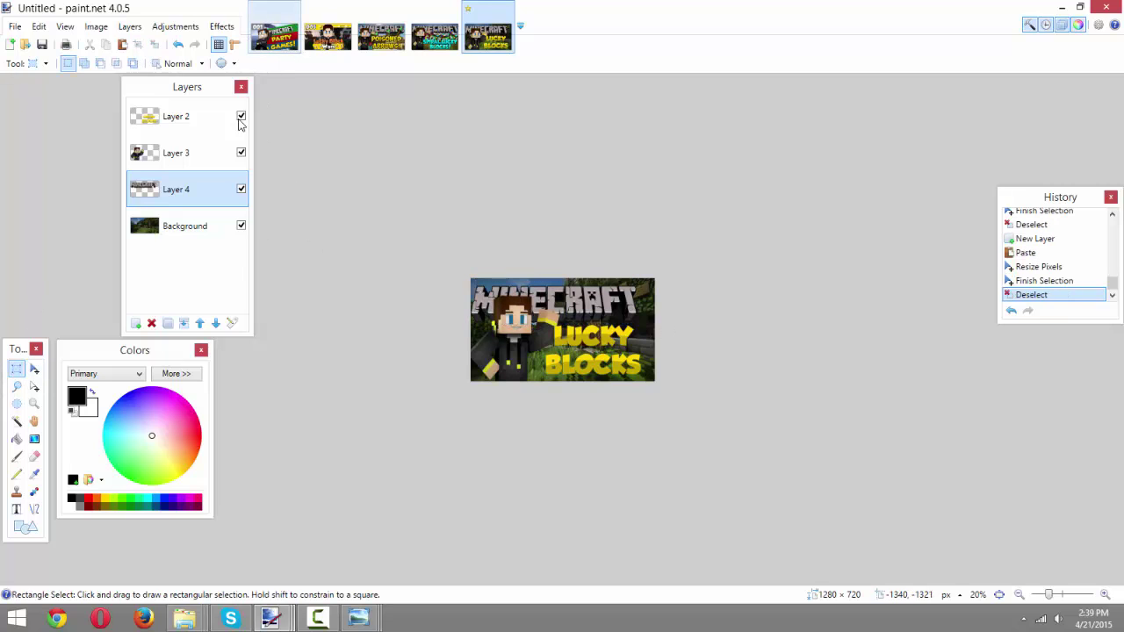
{"action": "left_click", "coordinate": [231, 34]}
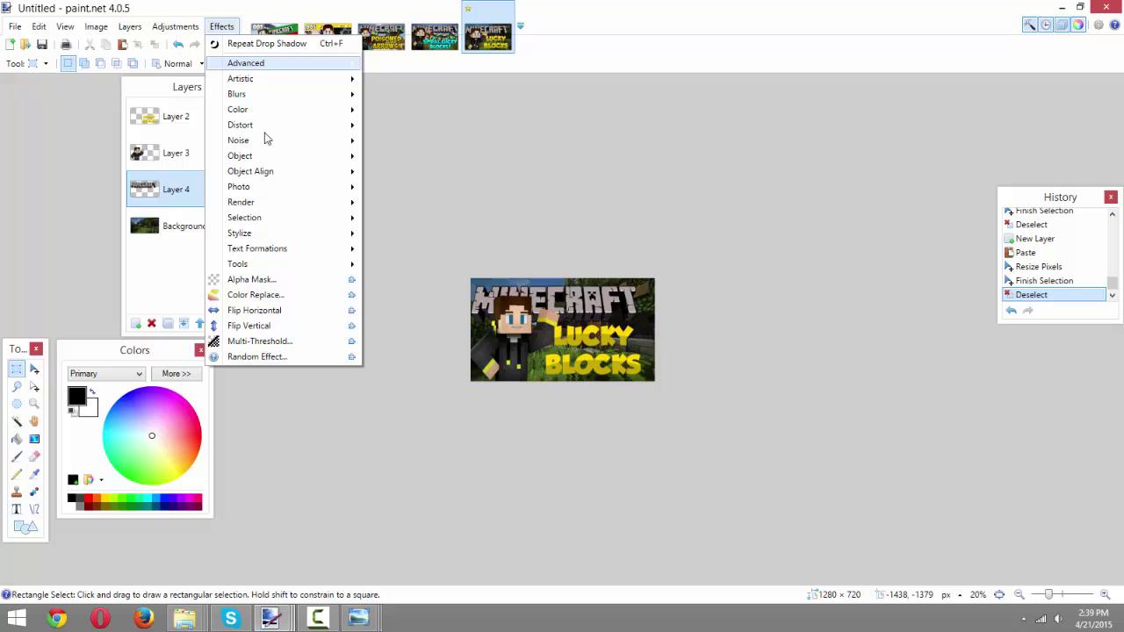
{"action": "mouse_move", "coordinate": [289, 173]}
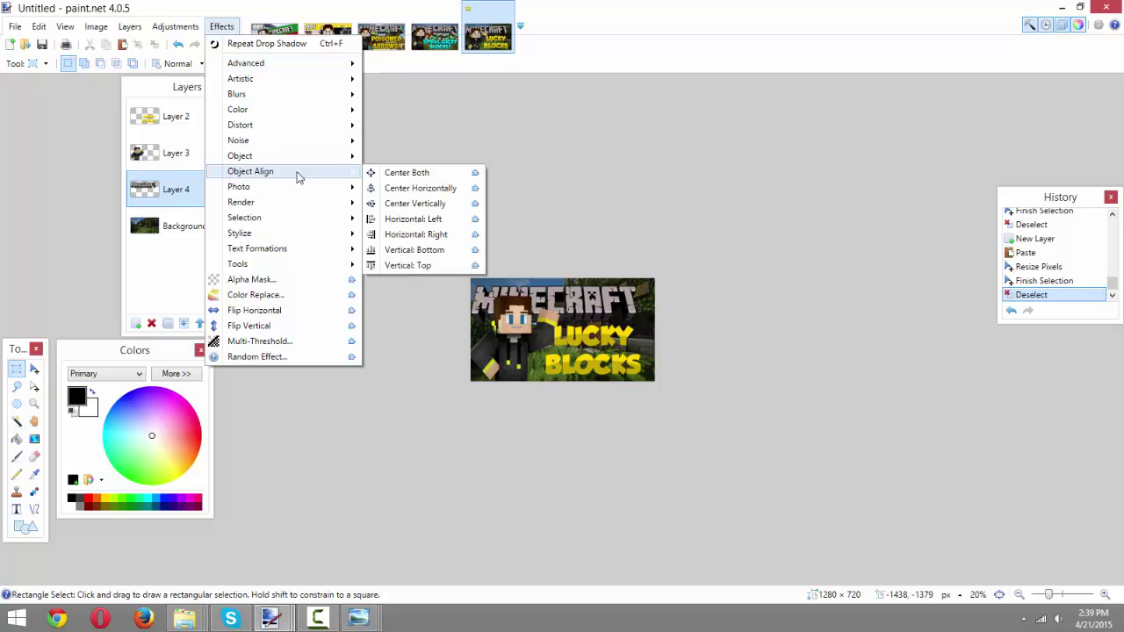
{"action": "left_click", "coordinate": [397, 190]}
Select the whole title layer and enlarge the MINECRAFT title to span the canvas width.
{"action": "scroll", "coordinate": [463, 325], "scroll_direction": "up", "scroll_amount": 2}
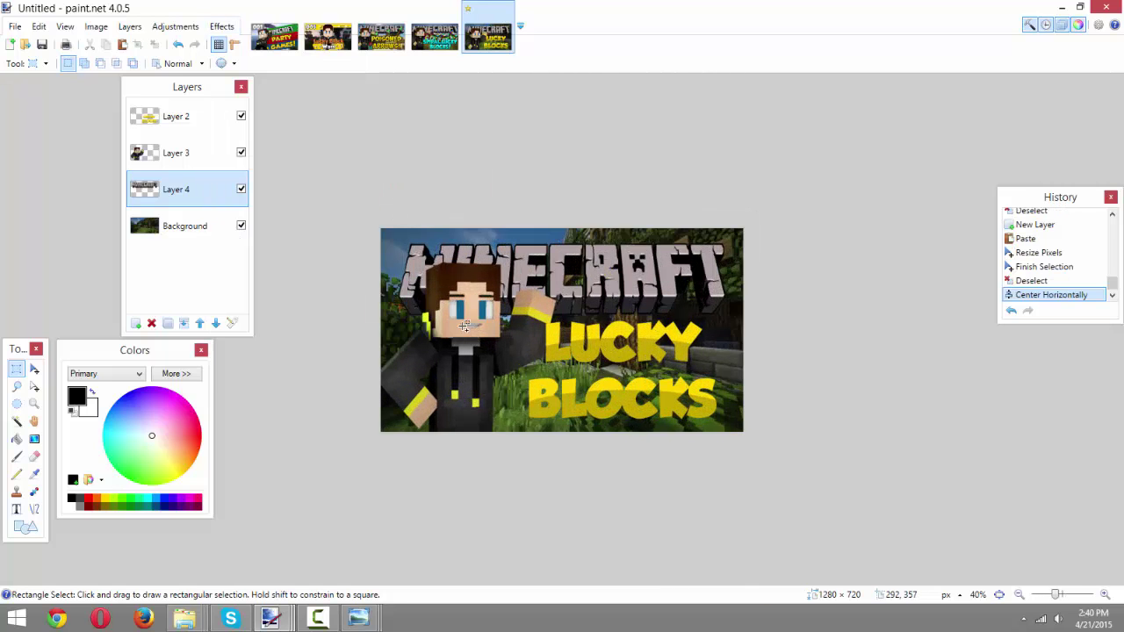
{"action": "scroll", "coordinate": [463, 326], "scroll_direction": "up", "scroll_amount": 1}
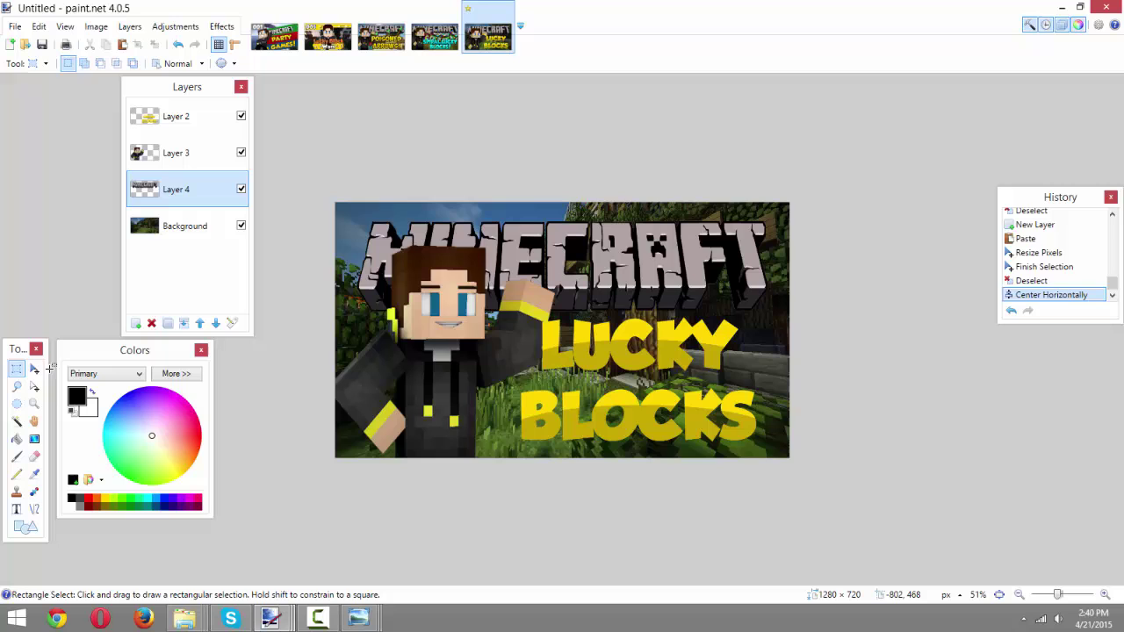
{"action": "left_click", "coordinate": [34, 369]}
{"action": "key", "text": "ctrl+a"}
{"action": "left_click", "coordinate": [366, 195]}
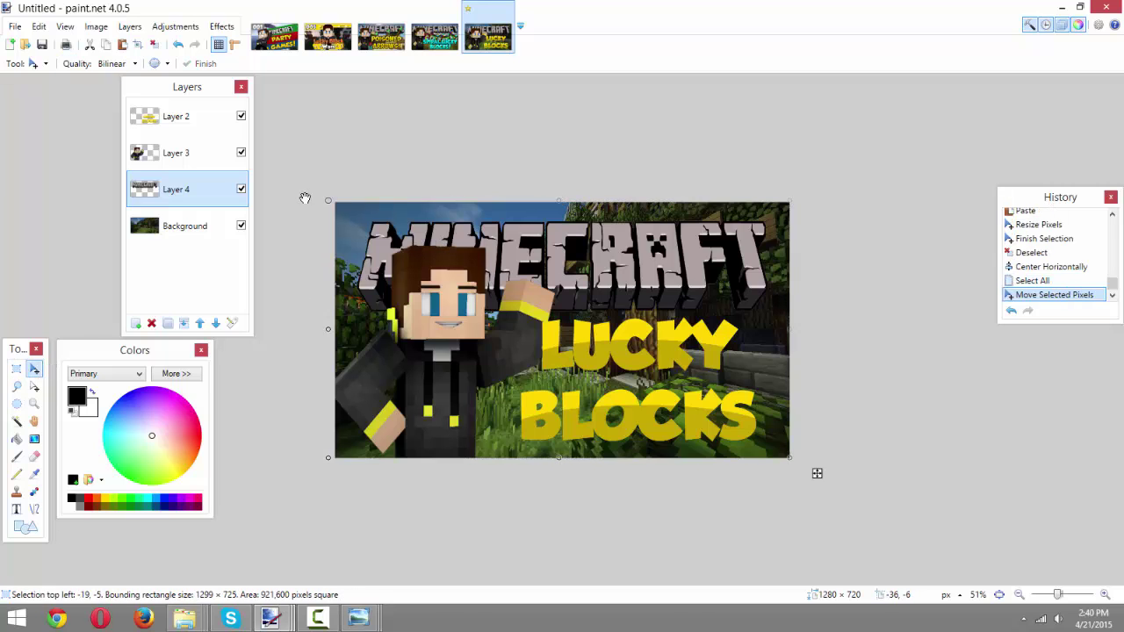
{"action": "left_click_drag", "start_coordinate": [305, 199], "coordinate": [283, 193]}
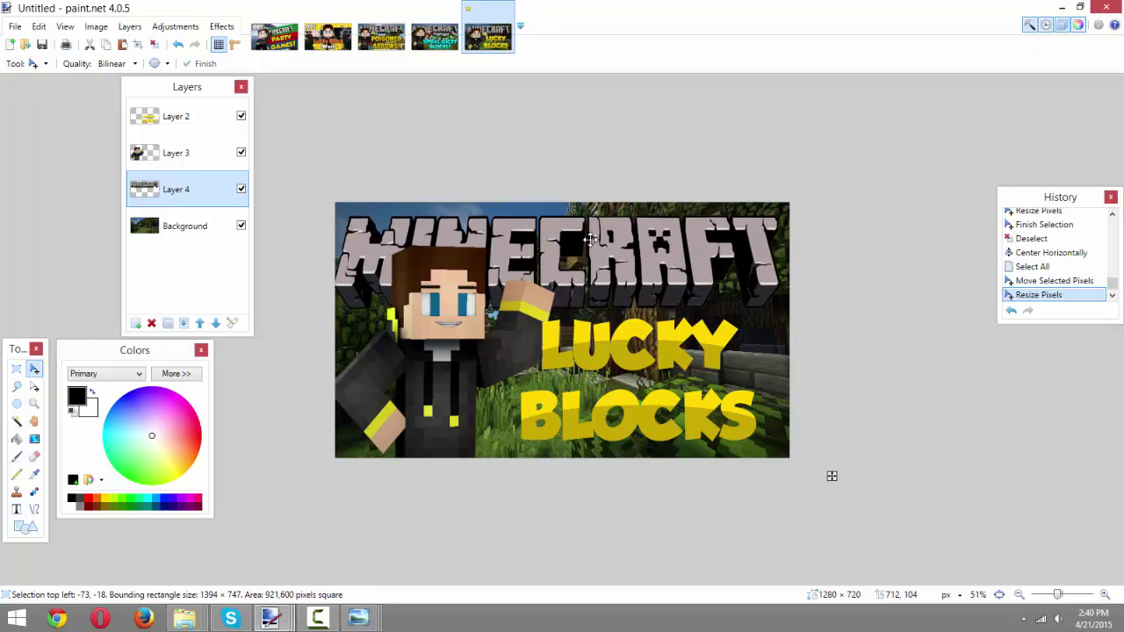
{"action": "left_click_drag", "start_coordinate": [589, 239], "coordinate": [602, 242]}
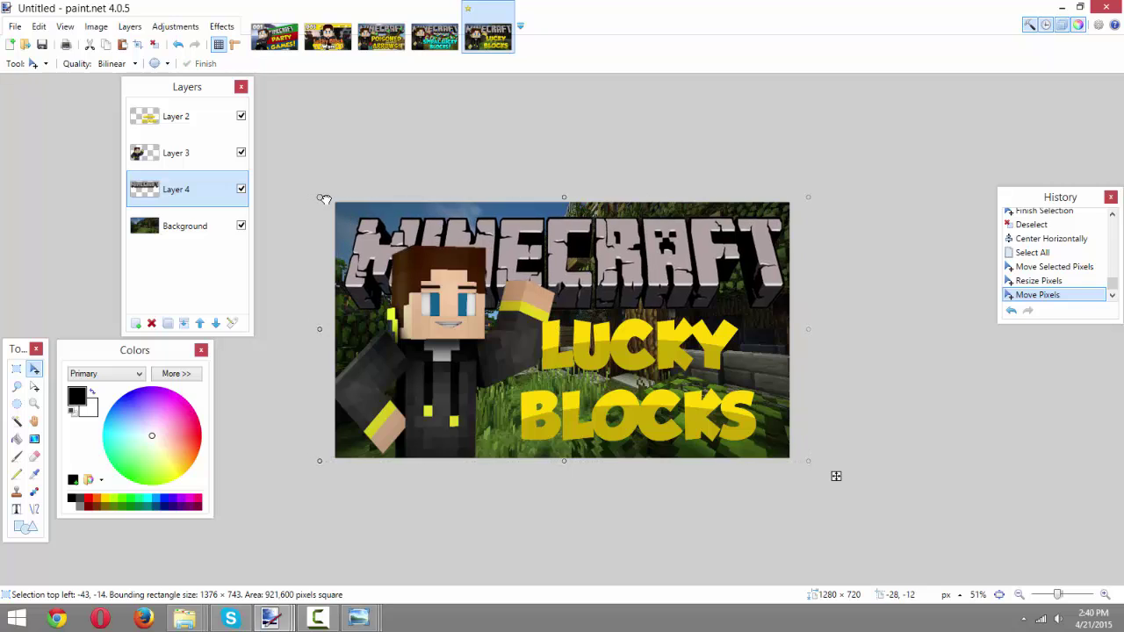
{"action": "left_click_drag", "start_coordinate": [323, 199], "coordinate": [321, 198]}
{"action": "left_click", "coordinate": [16, 369]}
{"action": "key", "text": "ctrl+d"}
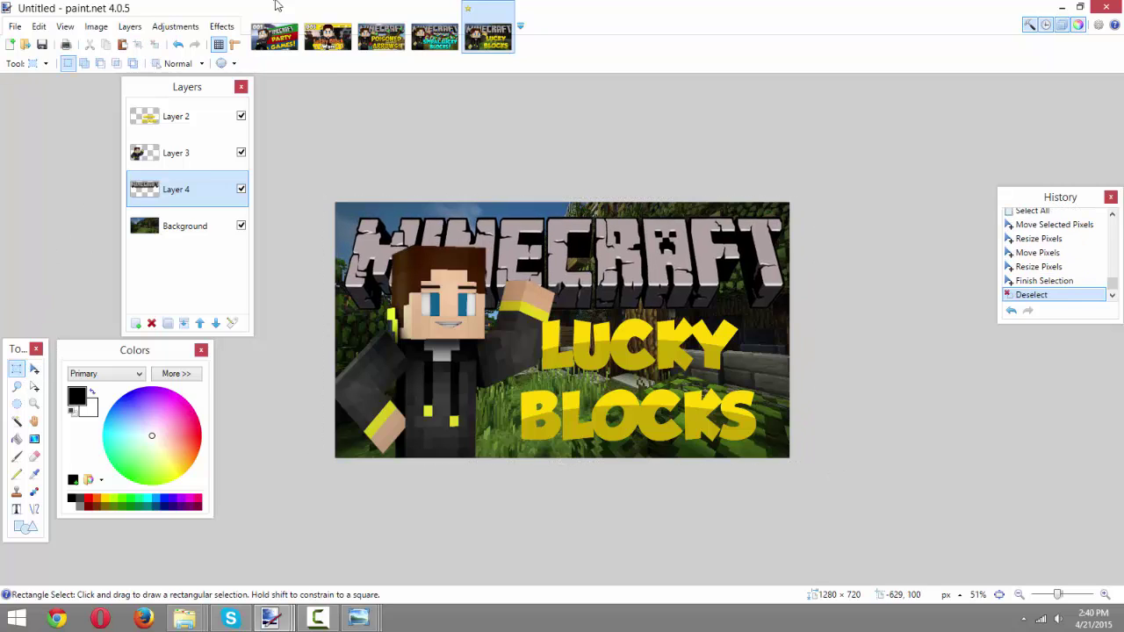
Centre the resized title horizontally again with Object Align.
{"action": "left_click", "coordinate": [221, 26]}
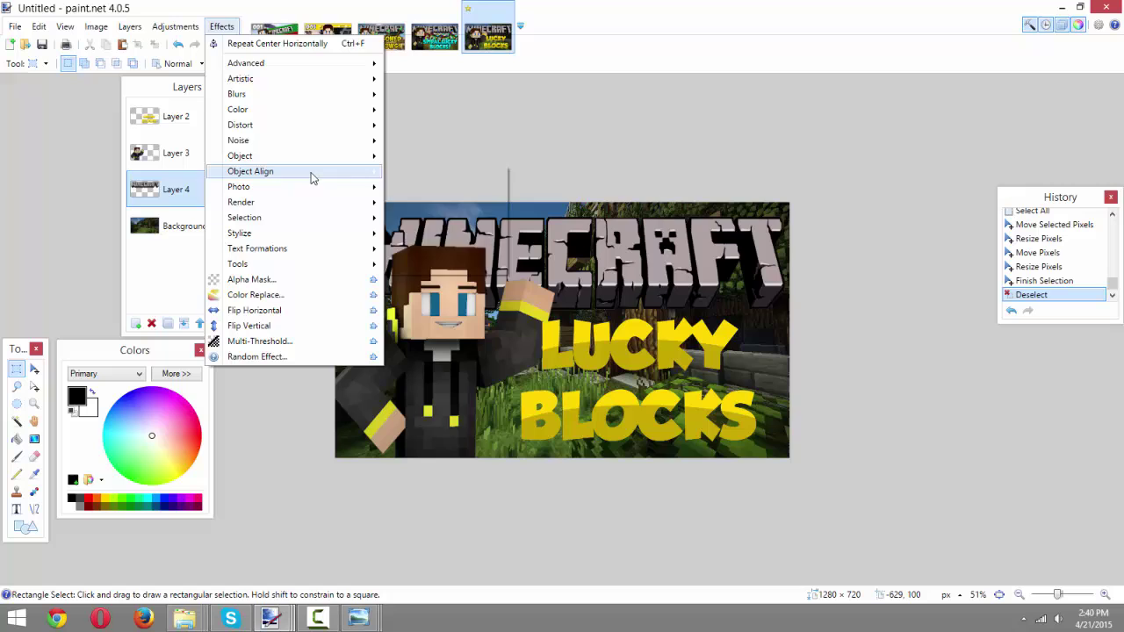
{"action": "mouse_move", "coordinate": [313, 176]}
{"action": "left_click", "coordinate": [421, 186]}
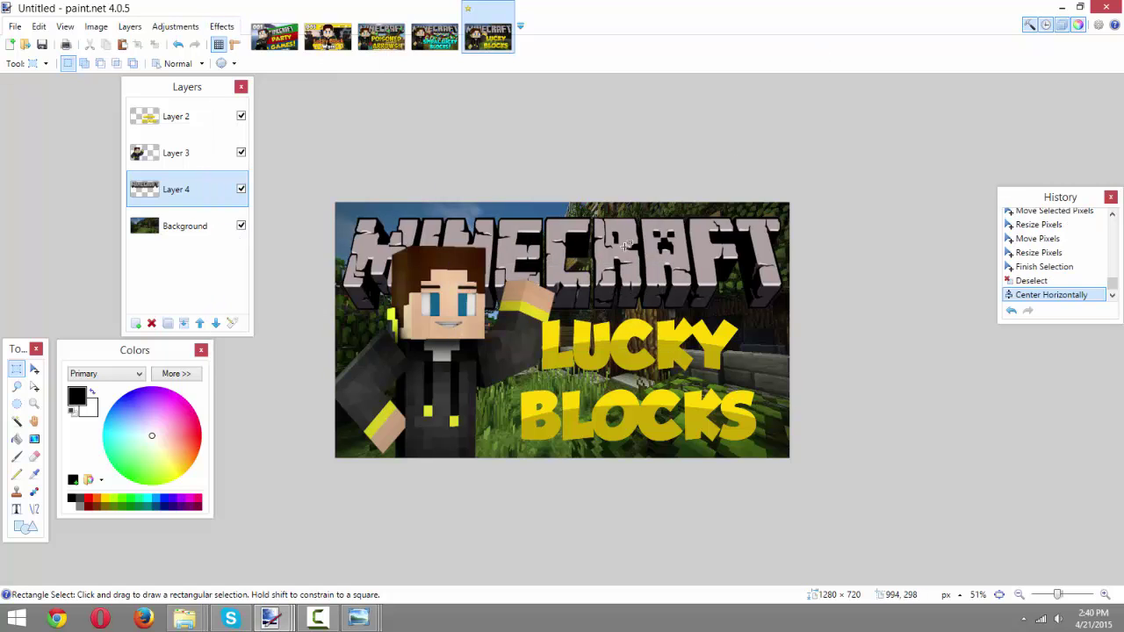
{"action": "scroll", "coordinate": [603, 412], "scroll_direction": "up", "scroll_amount": 1}
Select the LUCKY BLOCKS text on Layer 2, enlarge it and shift it up and left.
{"action": "left_click", "coordinate": [145, 116]}
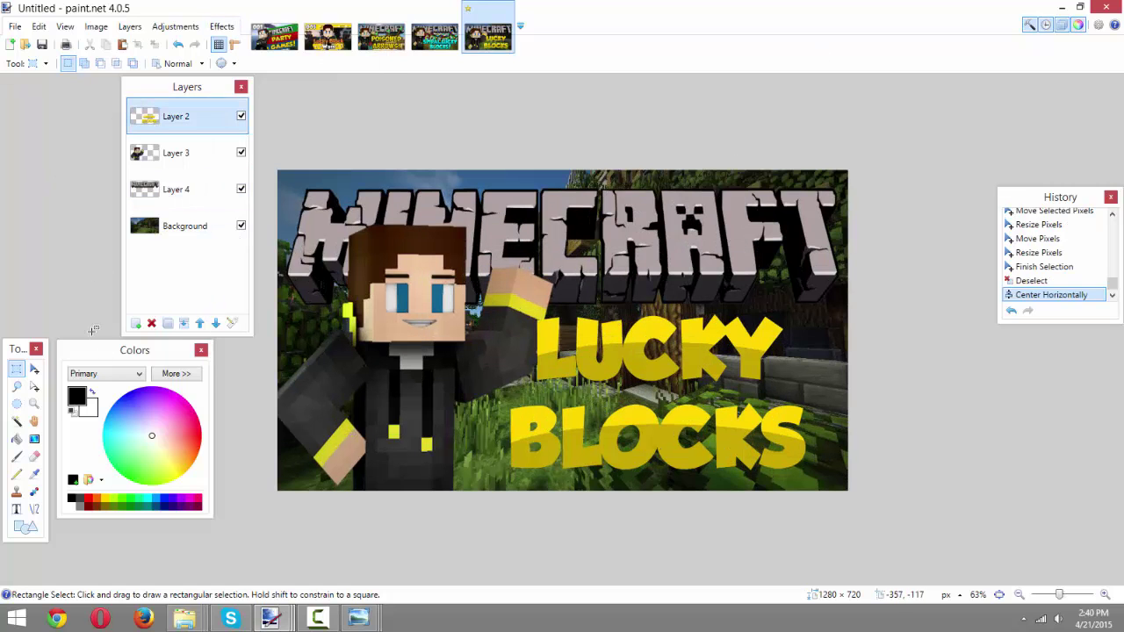
{"action": "left_click_drag", "start_coordinate": [447, 272], "coordinate": [856, 499]}
{"action": "left_click", "coordinate": [34, 368]}
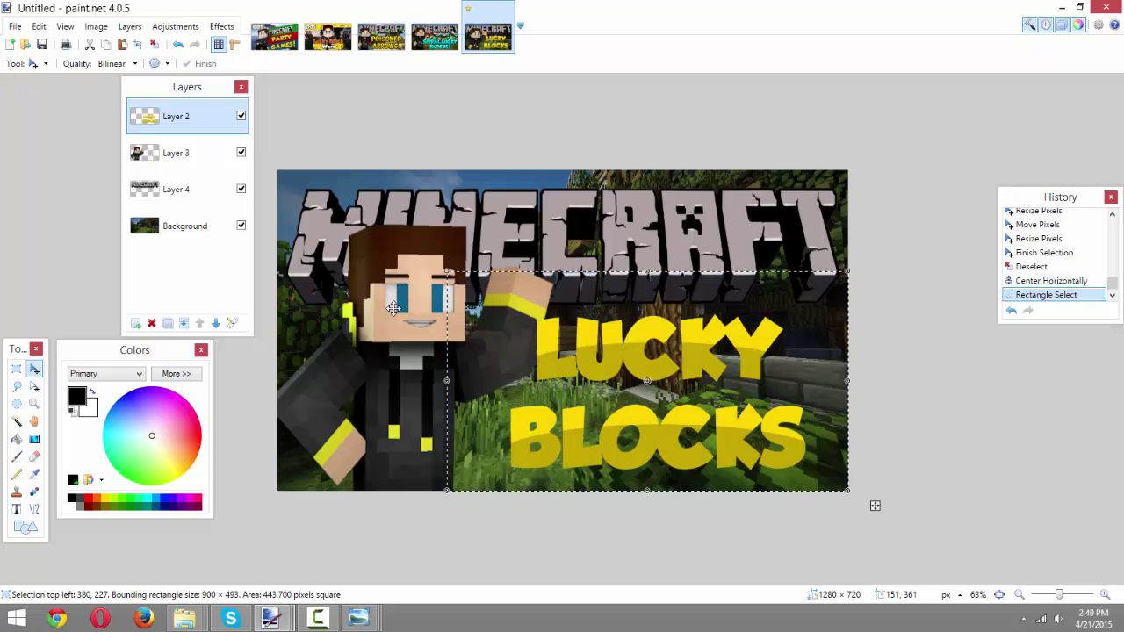
{"action": "left_click_drag", "start_coordinate": [447, 274], "coordinate": [379, 244]}
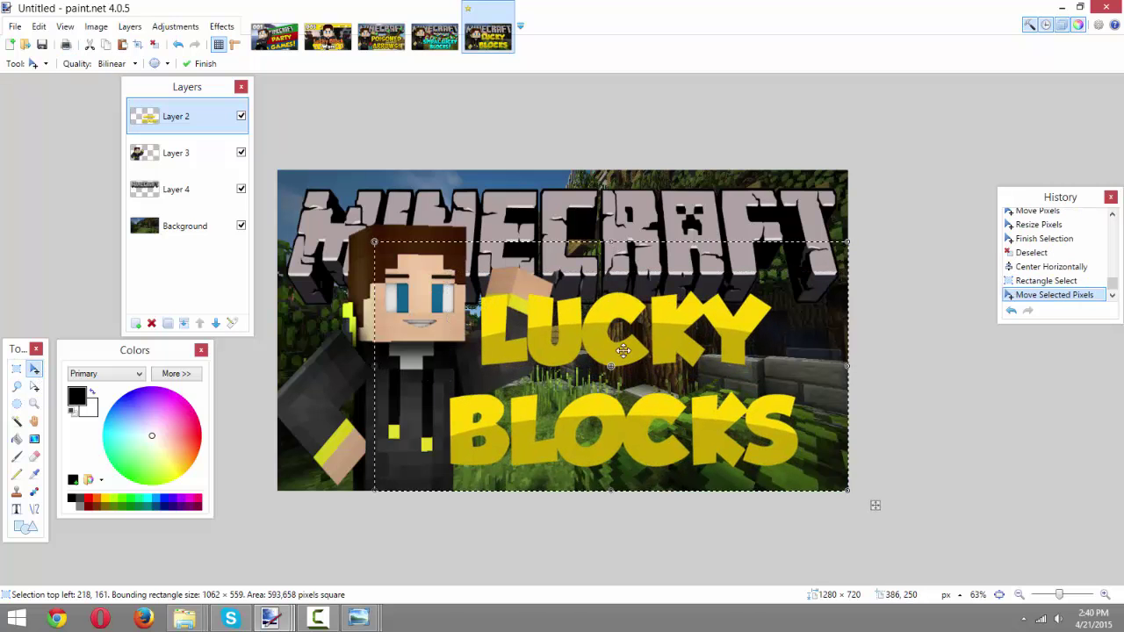
{"action": "left_click_drag", "start_coordinate": [666, 366], "coordinate": [670, 361]}
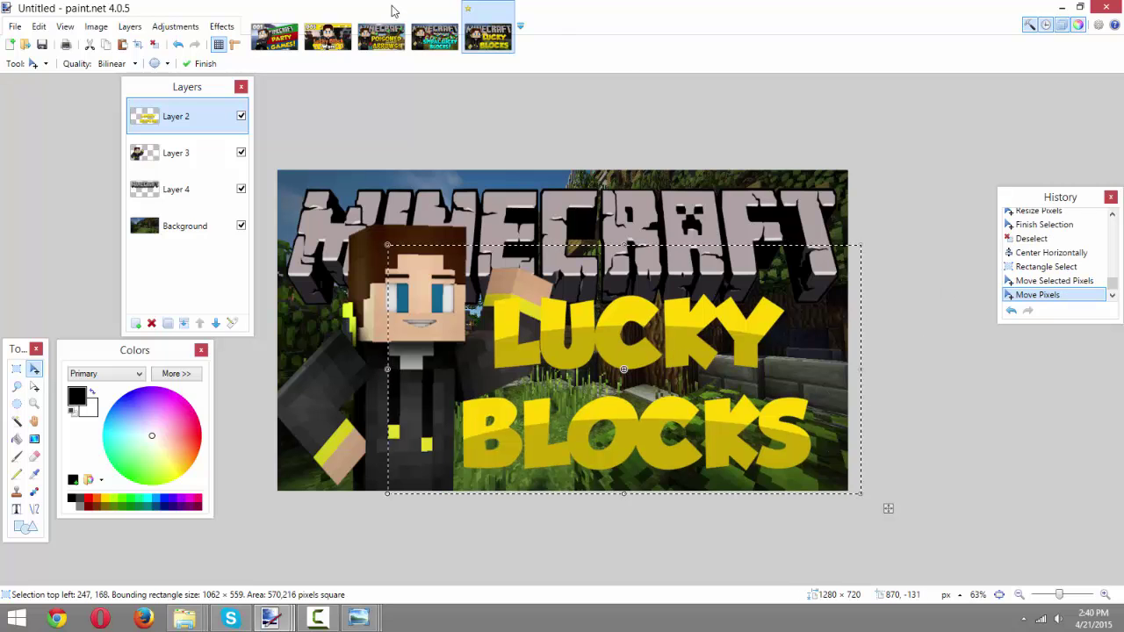
Compare with the other open thumbnails, then commit and deselect the moved text.
{"action": "left_click", "coordinate": [448, 46]}
{"action": "left_click", "coordinate": [383, 48]}
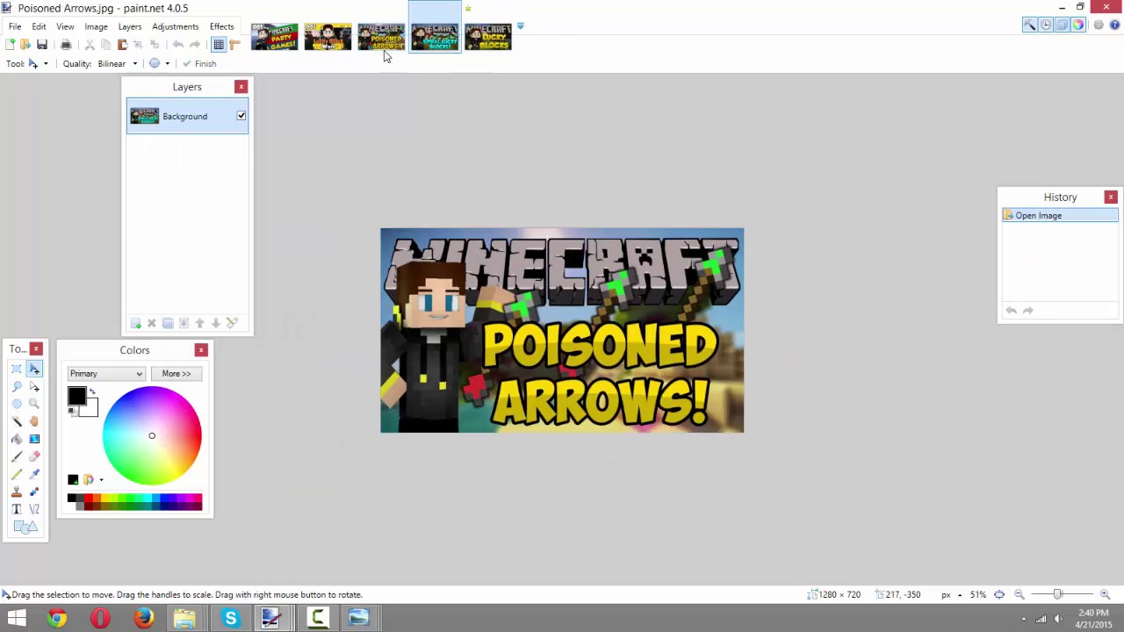
{"action": "left_click", "coordinate": [436, 45]}
{"action": "left_click", "coordinate": [488, 37]}
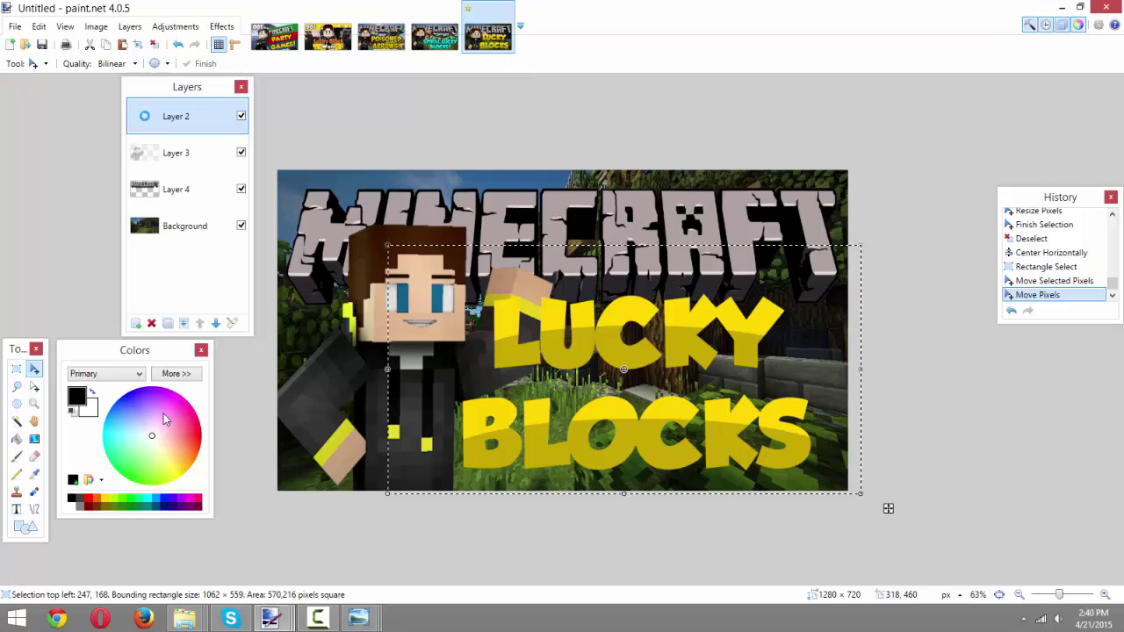
{"action": "key", "text": "s"}
{"action": "key", "text": "ctrl+d"}
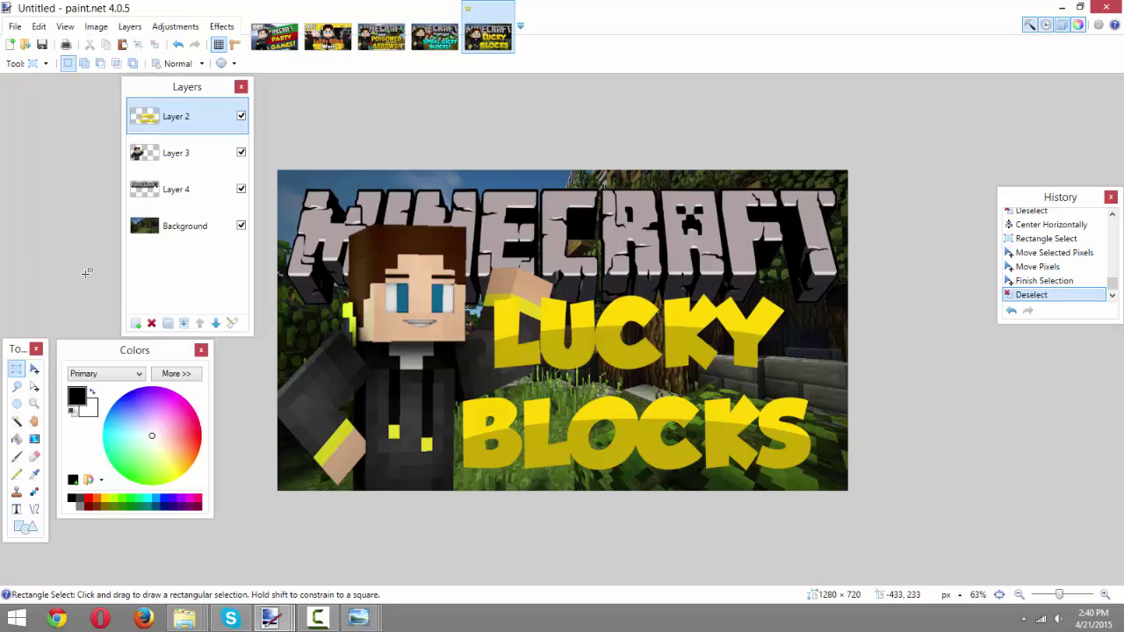
Open the Drop Shadow effect for the LUCKY BLOCKS text layer.
{"action": "left_click", "coordinate": [221, 27]}
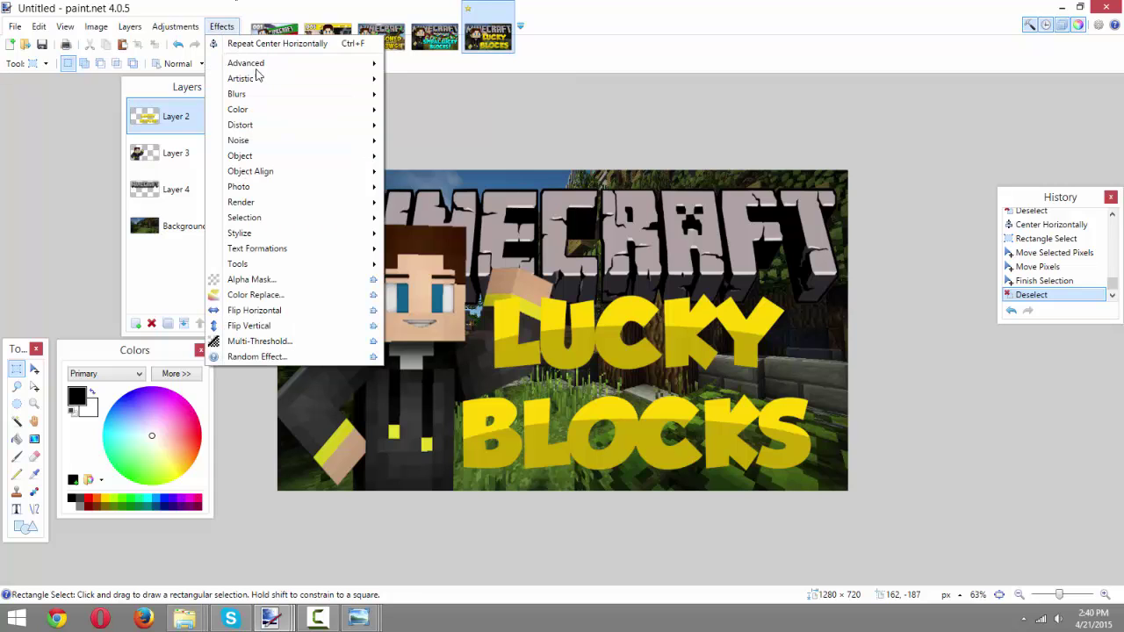
{"action": "mouse_move", "coordinate": [293, 163]}
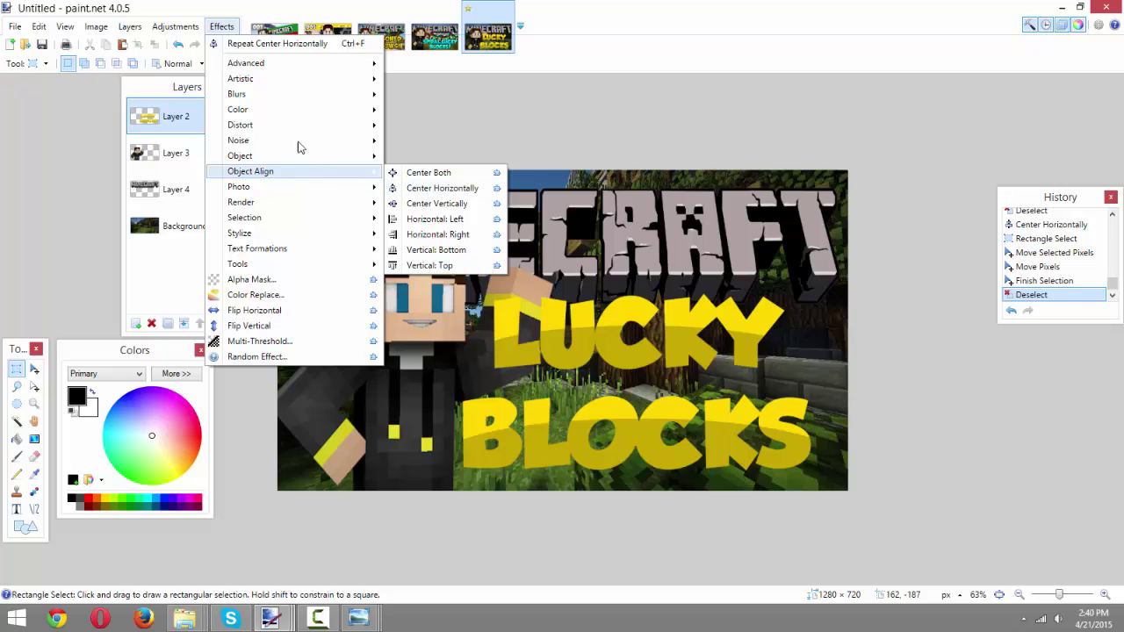
{"action": "mouse_move", "coordinate": [364, 148]}
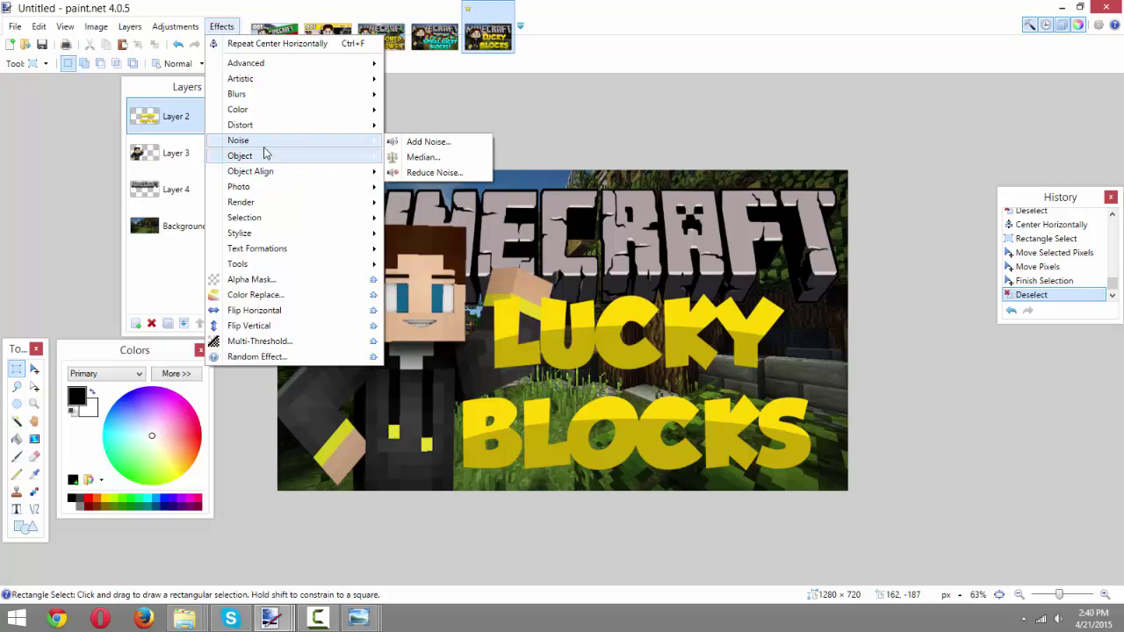
{"action": "left_click", "coordinate": [179, 121]}
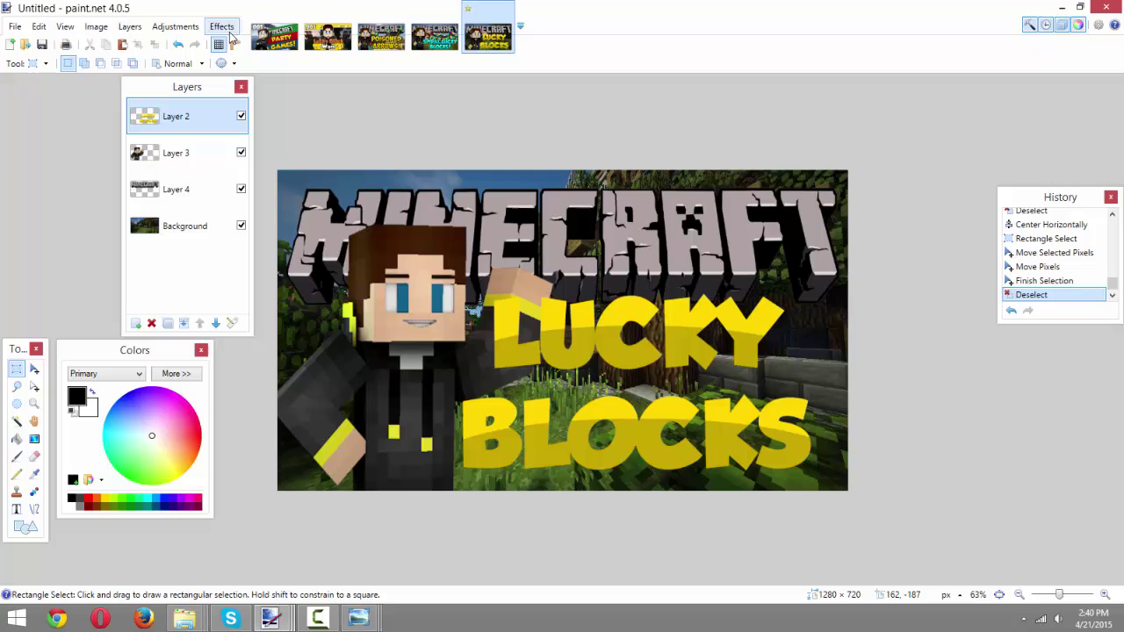
{"action": "left_click", "coordinate": [221, 26]}
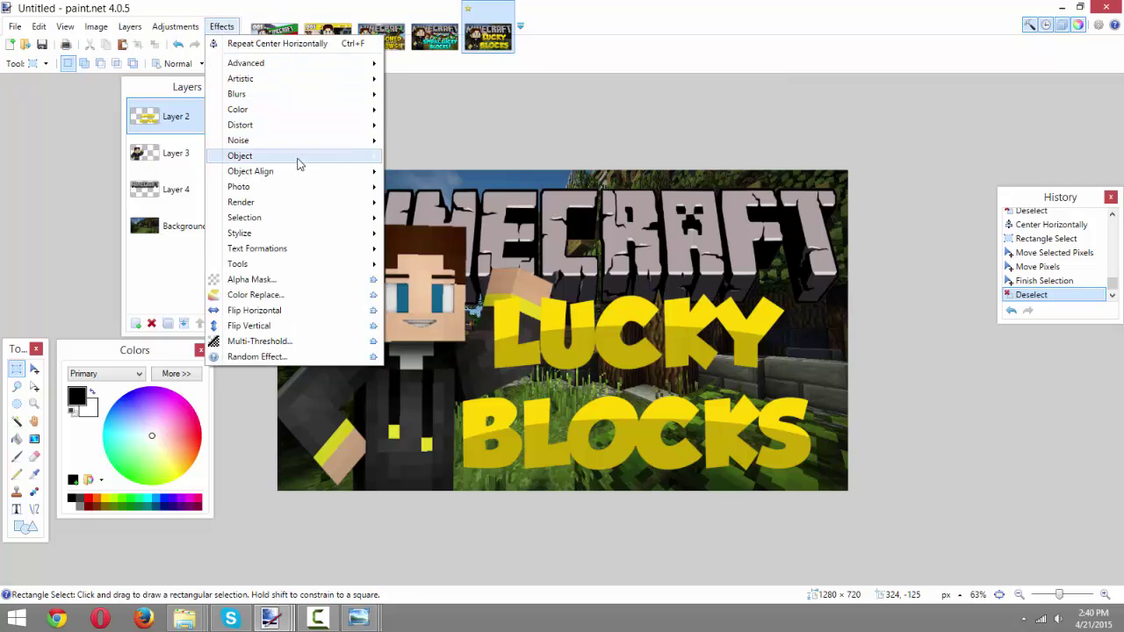
{"action": "mouse_move", "coordinate": [296, 163]}
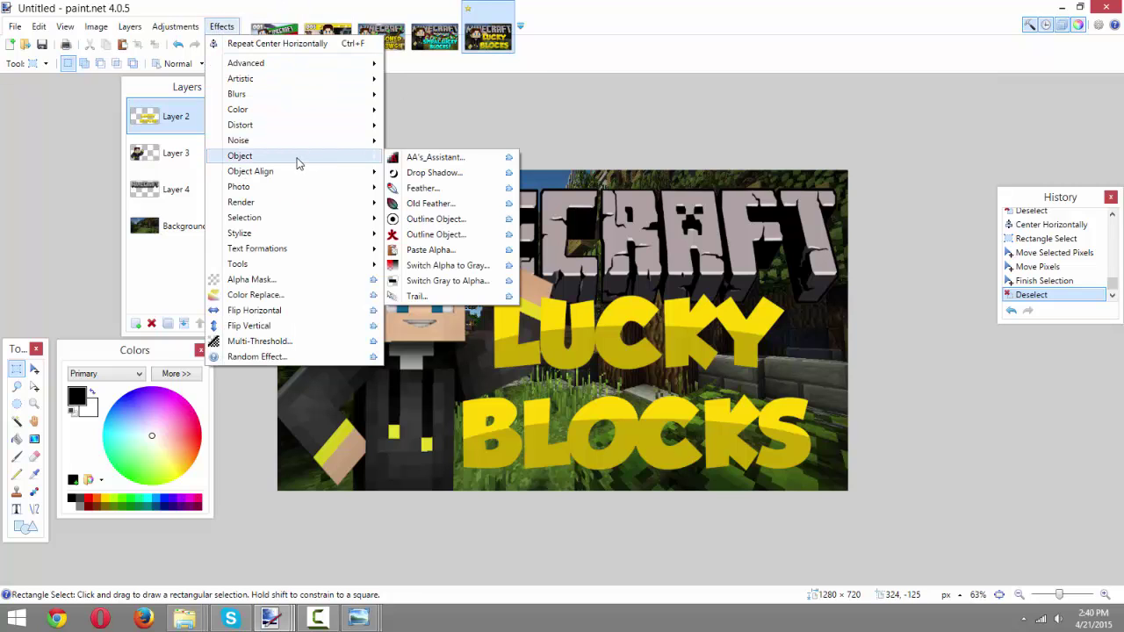
{"action": "left_click", "coordinate": [448, 178]}
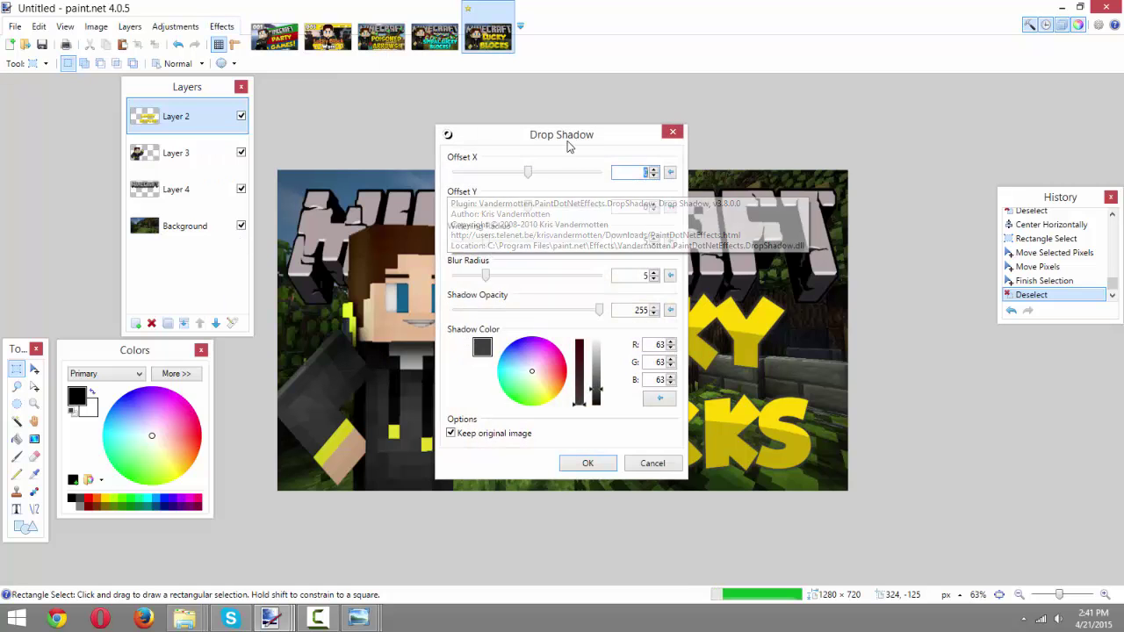
{"action": "left_click_drag", "start_coordinate": [569, 145], "coordinate": [1014, 51]}
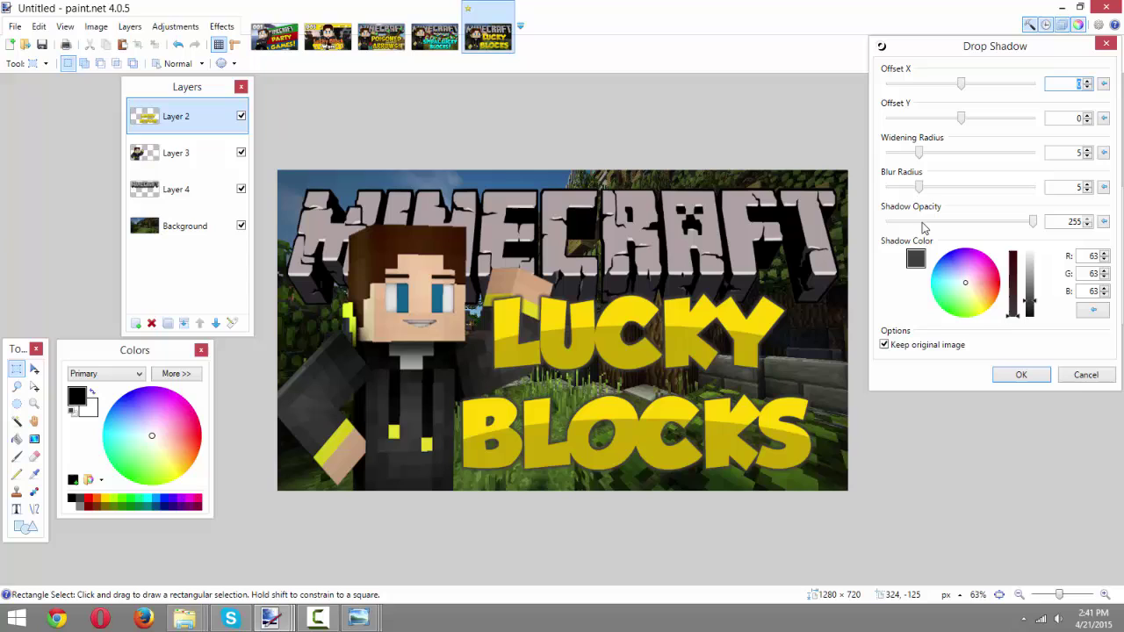
Set a solid black shadow with blur 0 and widening radius 10, then apply it.
{"action": "left_click_drag", "start_coordinate": [920, 191], "coordinate": [814, 206]}
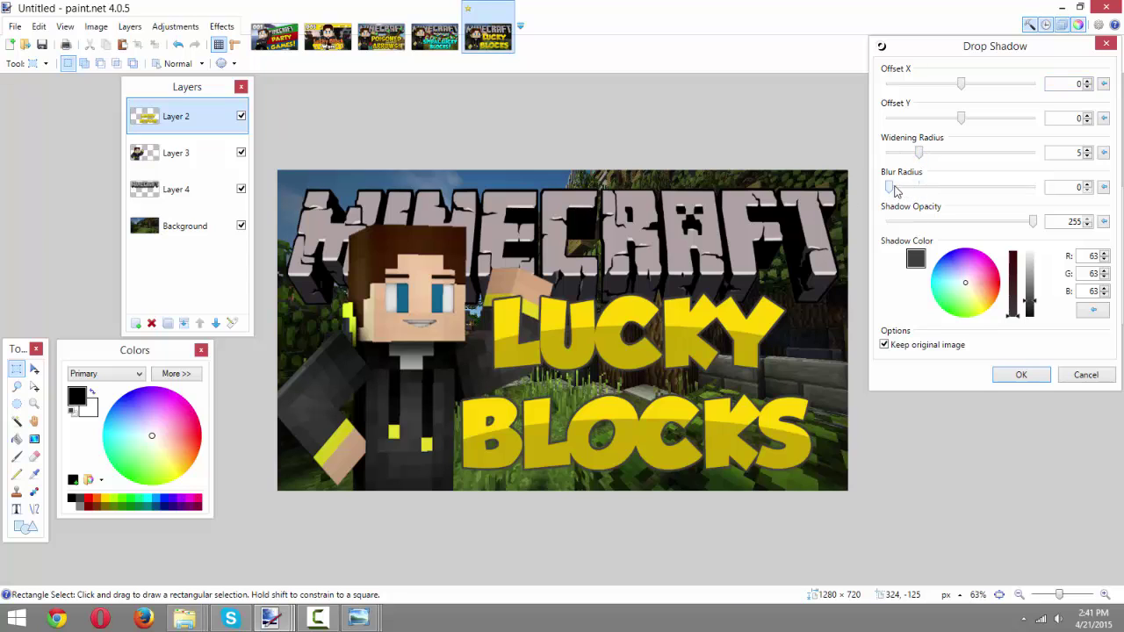
{"action": "left_click_drag", "start_coordinate": [894, 188], "coordinate": [920, 187]}
{"action": "left_click_drag", "start_coordinate": [1033, 305], "coordinate": [1032, 320]}
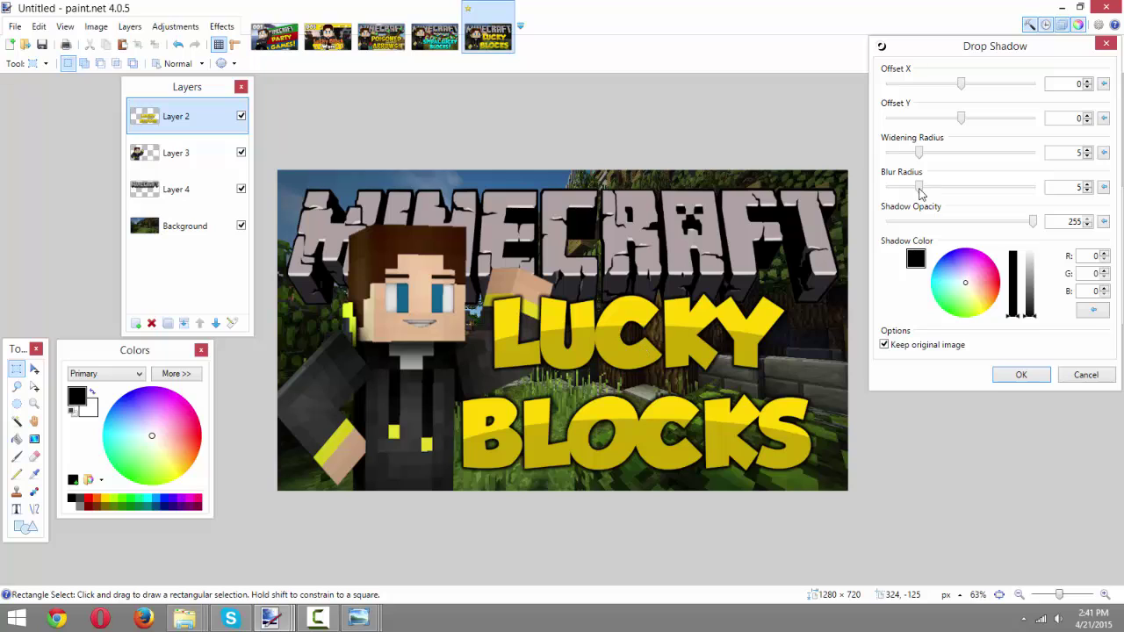
{"action": "left_click_drag", "start_coordinate": [921, 193], "coordinate": [888, 188]}
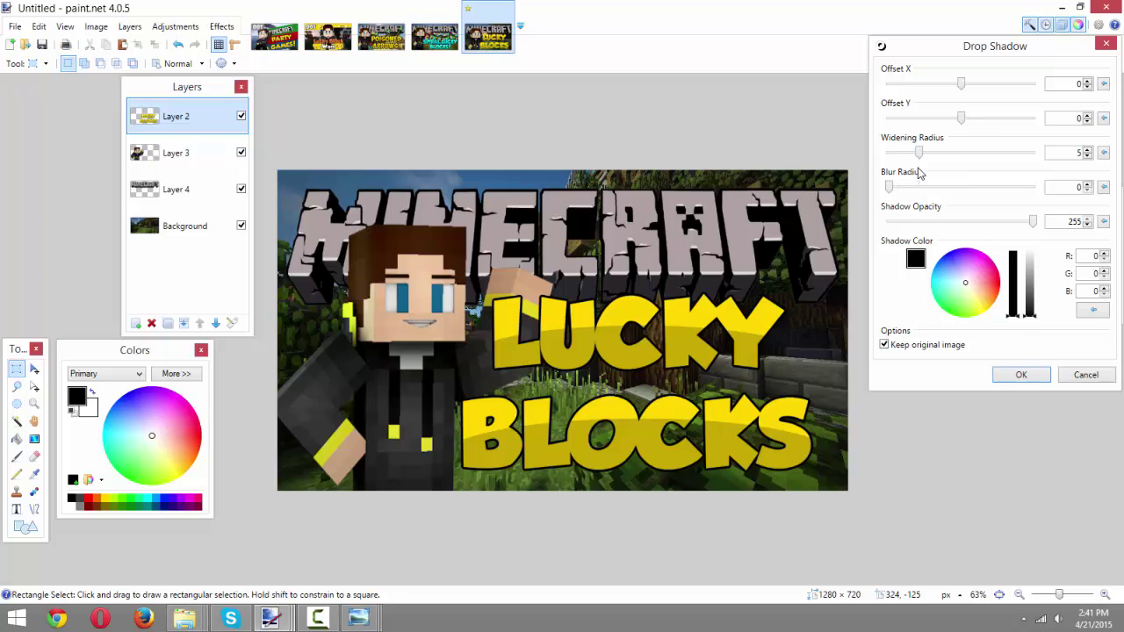
{"action": "left_click_drag", "start_coordinate": [922, 158], "coordinate": [953, 167]}
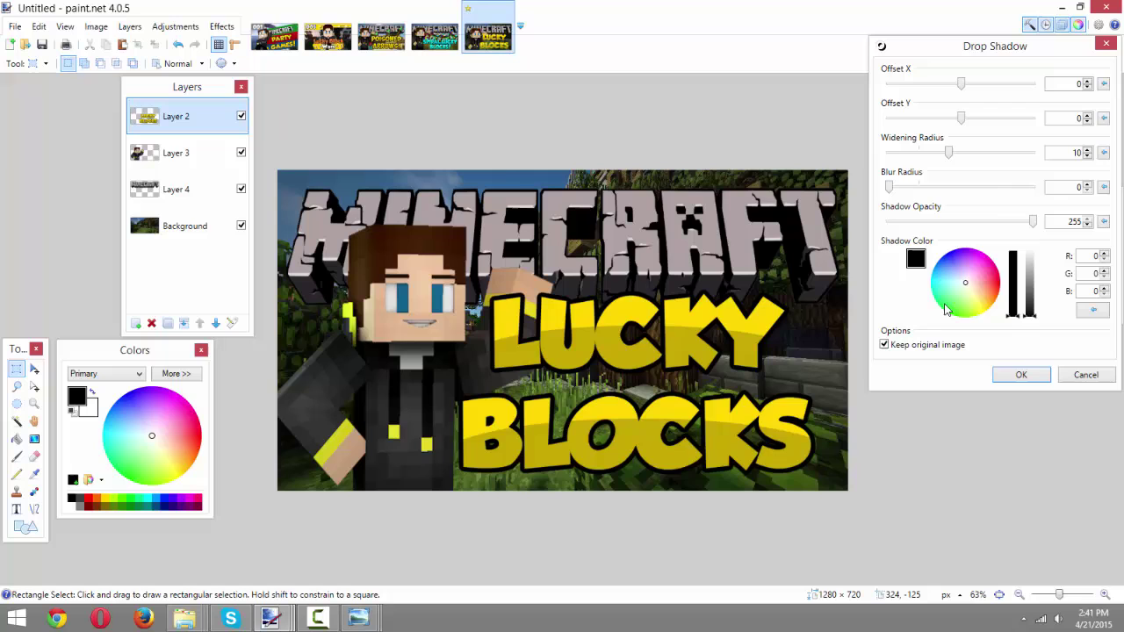
{"action": "left_click", "coordinate": [1019, 375]}
{"action": "scroll", "coordinate": [492, 419], "scroll_direction": "down", "scroll_amount": 7}
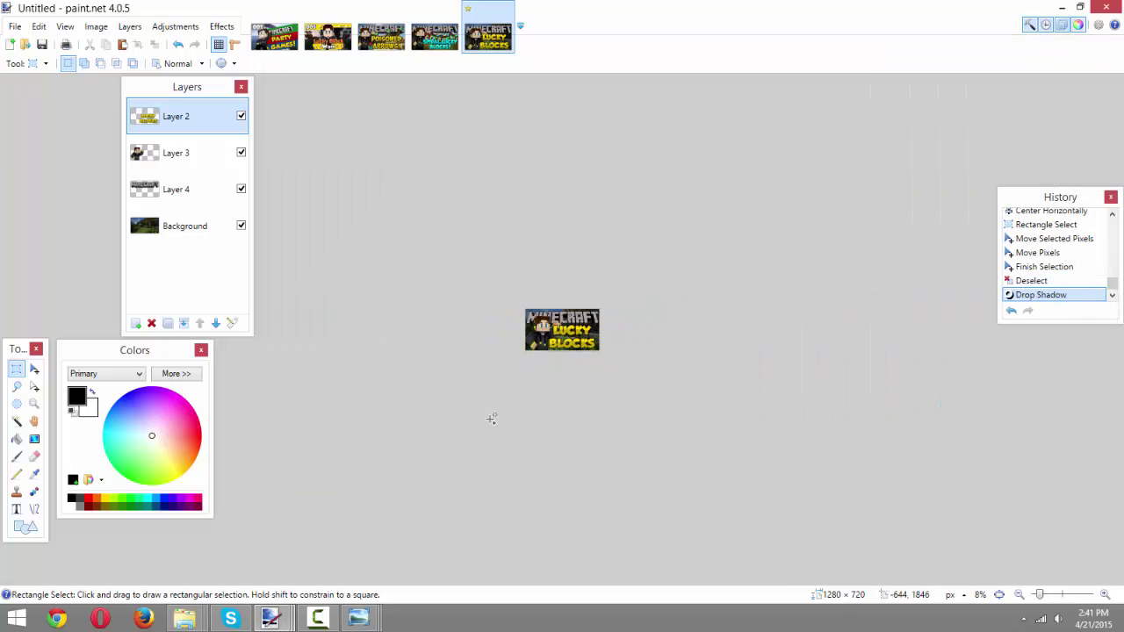
Select the Background layer and apply an Average Blur with radius 11 to the forest screenshot.
{"action": "scroll", "coordinate": [491, 421], "scroll_direction": "up", "scroll_amount": 3}
{"action": "scroll", "coordinate": [492, 419], "scroll_direction": "up", "scroll_amount": 1}
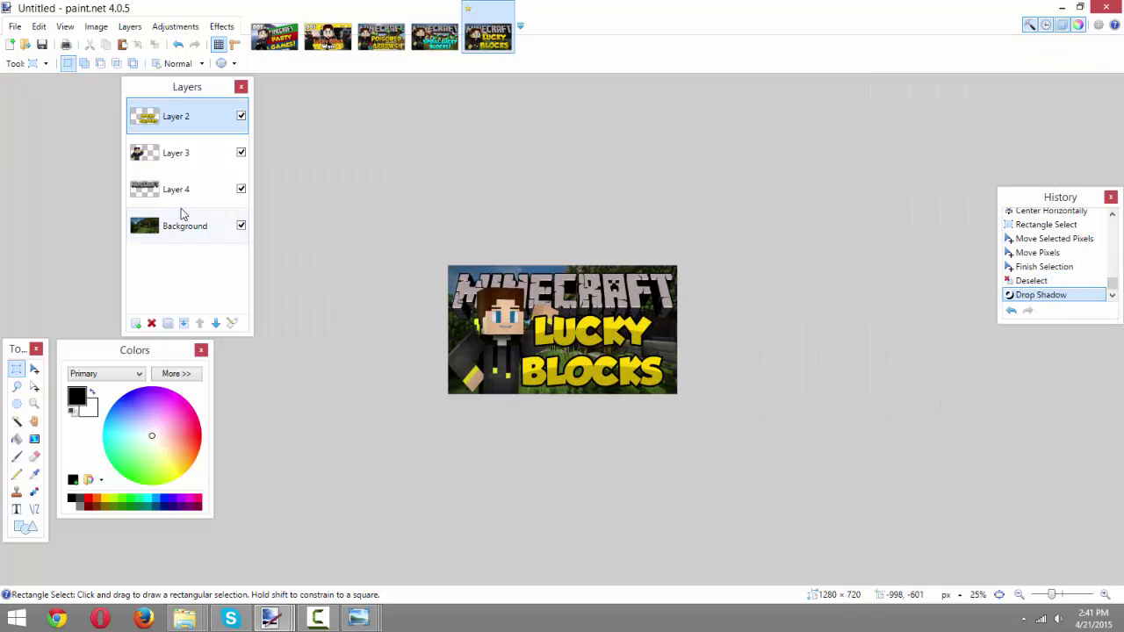
{"action": "left_click", "coordinate": [202, 226]}
{"action": "left_click", "coordinate": [222, 26]}
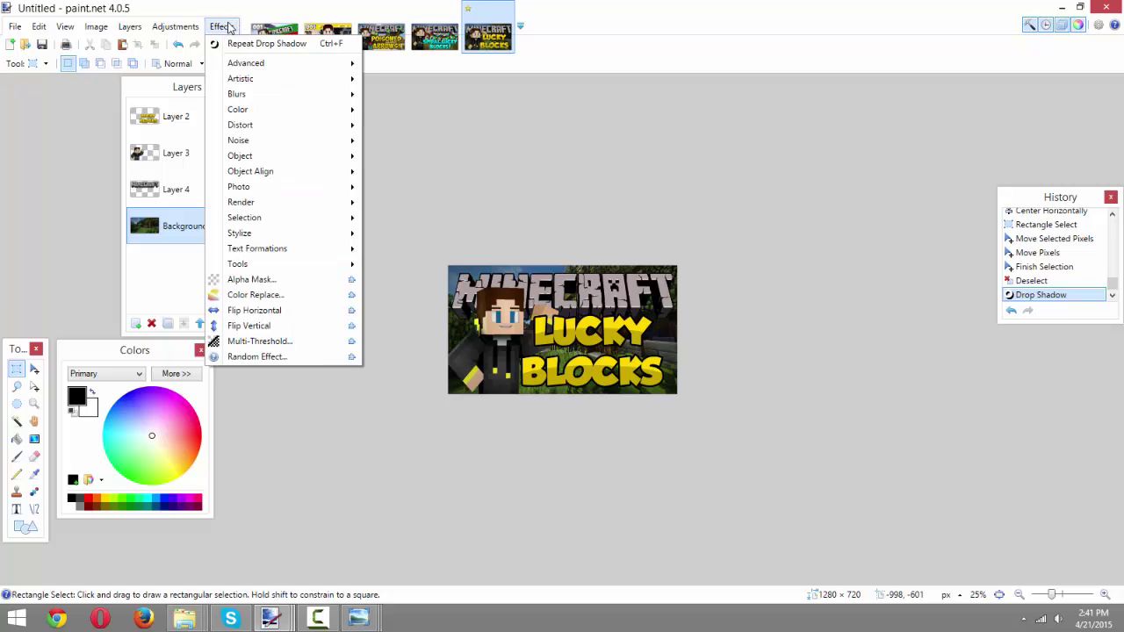
{"action": "mouse_move", "coordinate": [253, 94]}
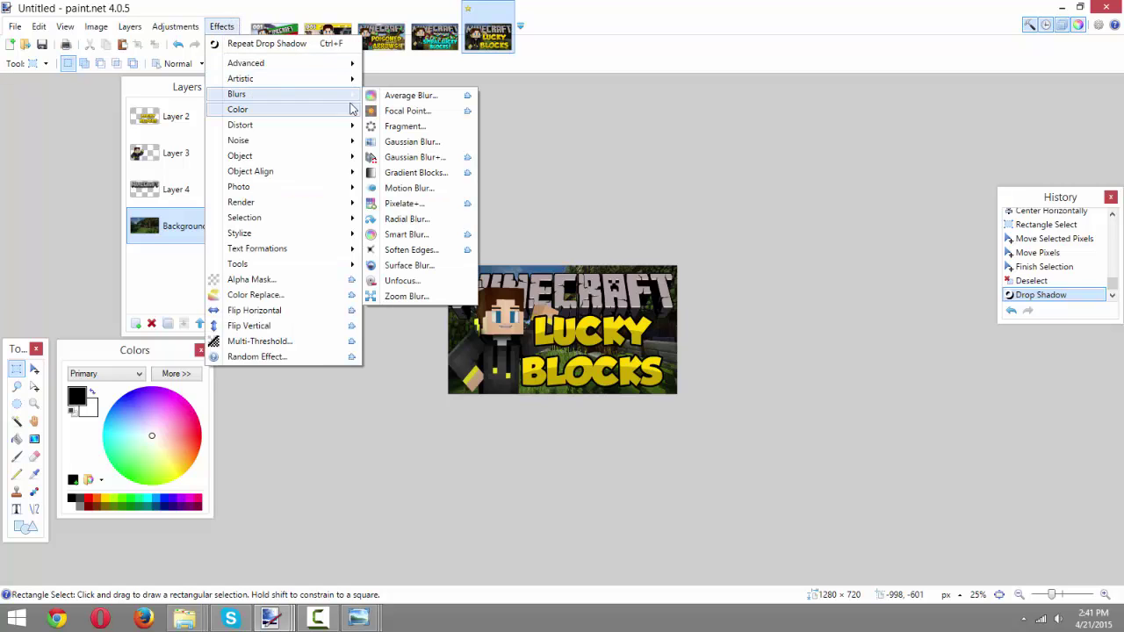
{"action": "left_click", "coordinate": [399, 97]}
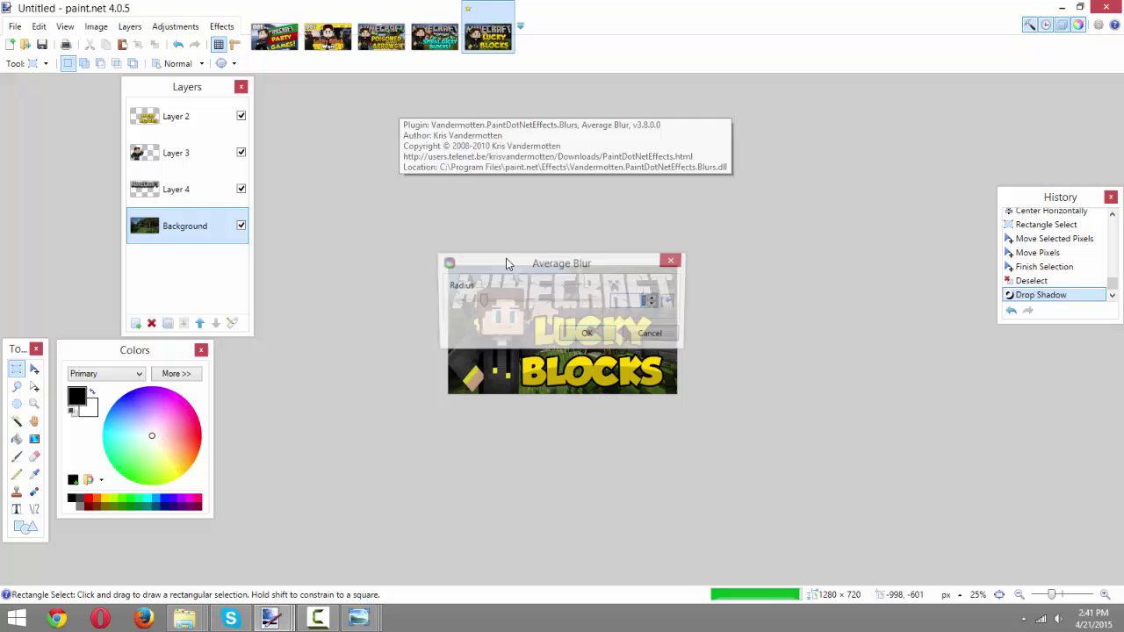
{"action": "left_click_drag", "start_coordinate": [528, 266], "coordinate": [807, 155]}
{"action": "left_click_drag", "start_coordinate": [764, 190], "coordinate": [831, 194]}
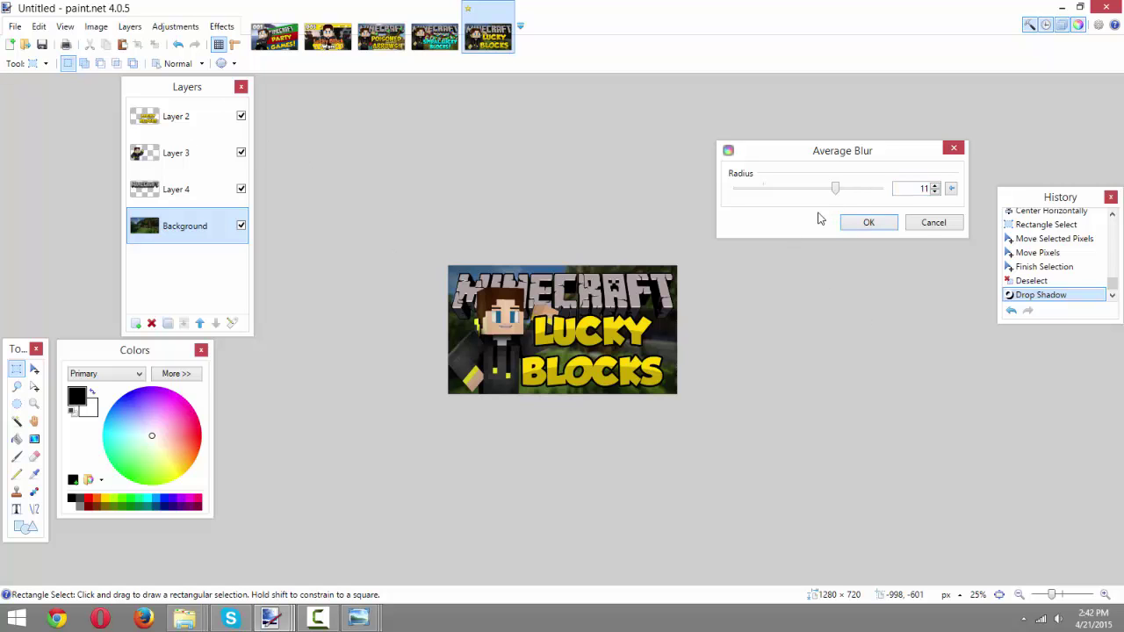
{"action": "left_click", "coordinate": [867, 223]}
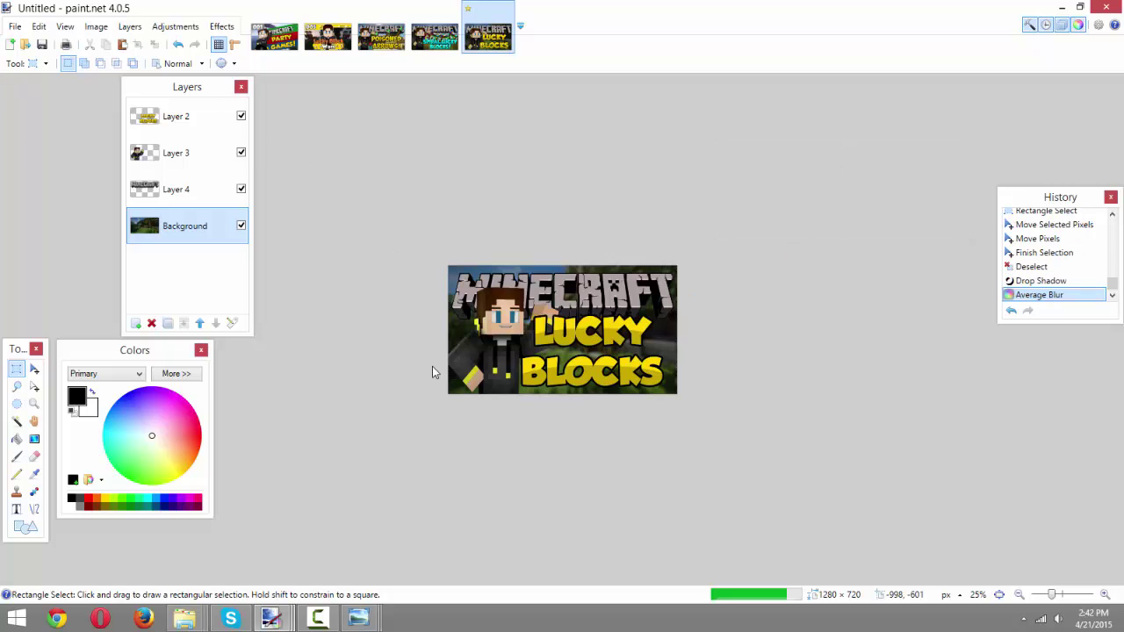
{"action": "scroll", "coordinate": [432, 369], "scroll_direction": "up", "scroll_amount": 2}
{"action": "scroll", "coordinate": [615, 351], "scroll_direction": "down", "scroll_amount": 2}
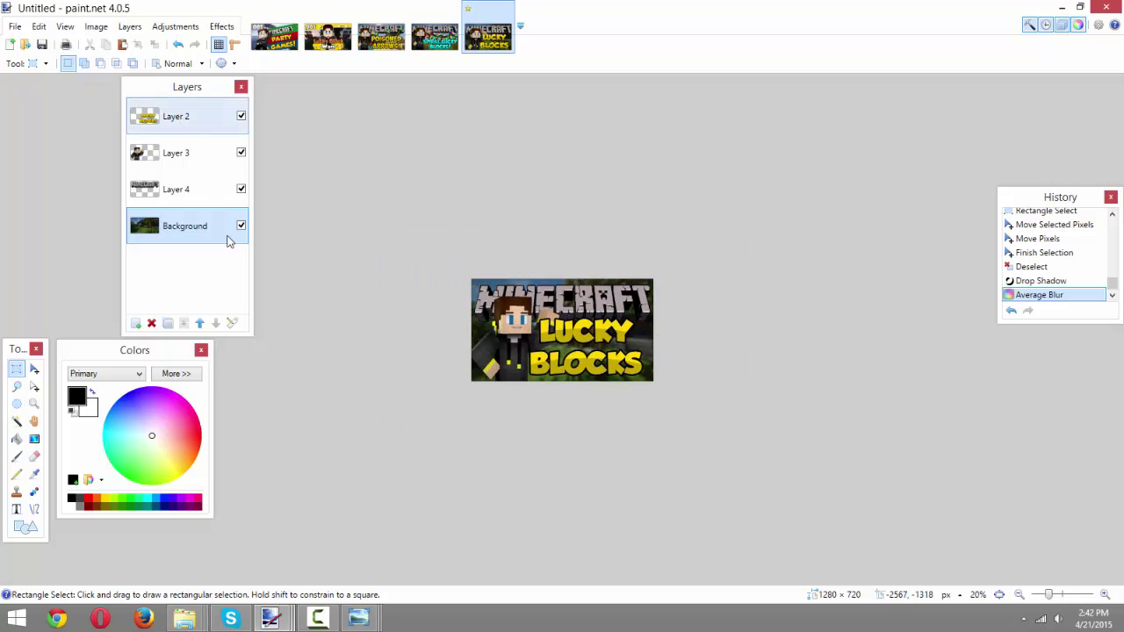
Open luckyblocks.png from the Minecraft folder and copy the picture.
{"action": "left_click", "coordinate": [198, 622]}
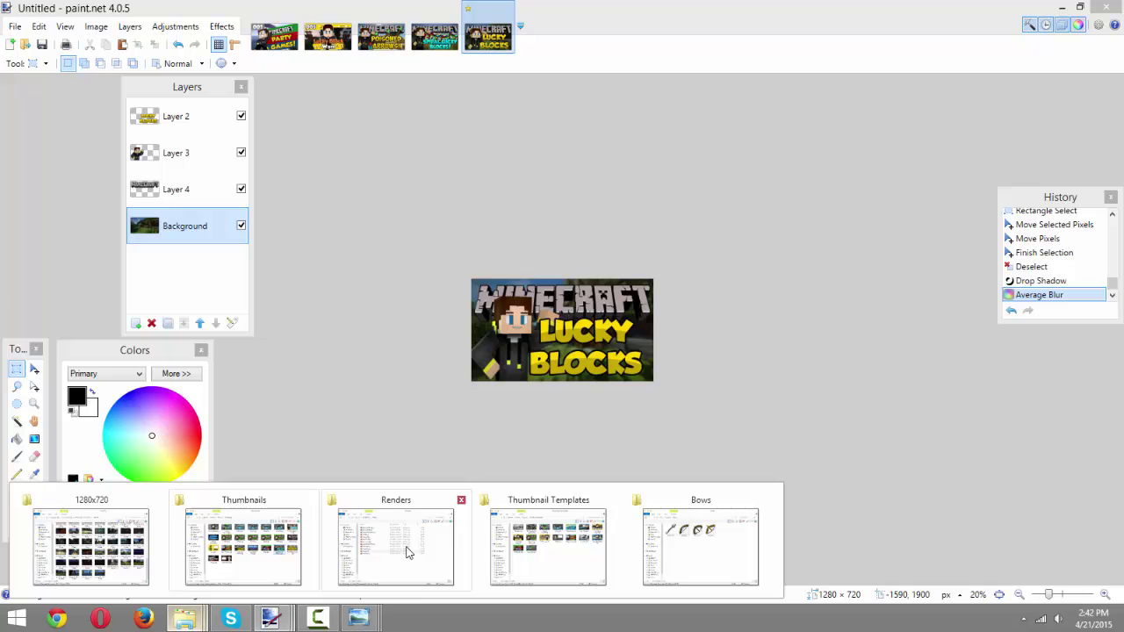
{"action": "left_click", "coordinate": [690, 533]}
{"action": "left_click", "coordinate": [252, 126]}
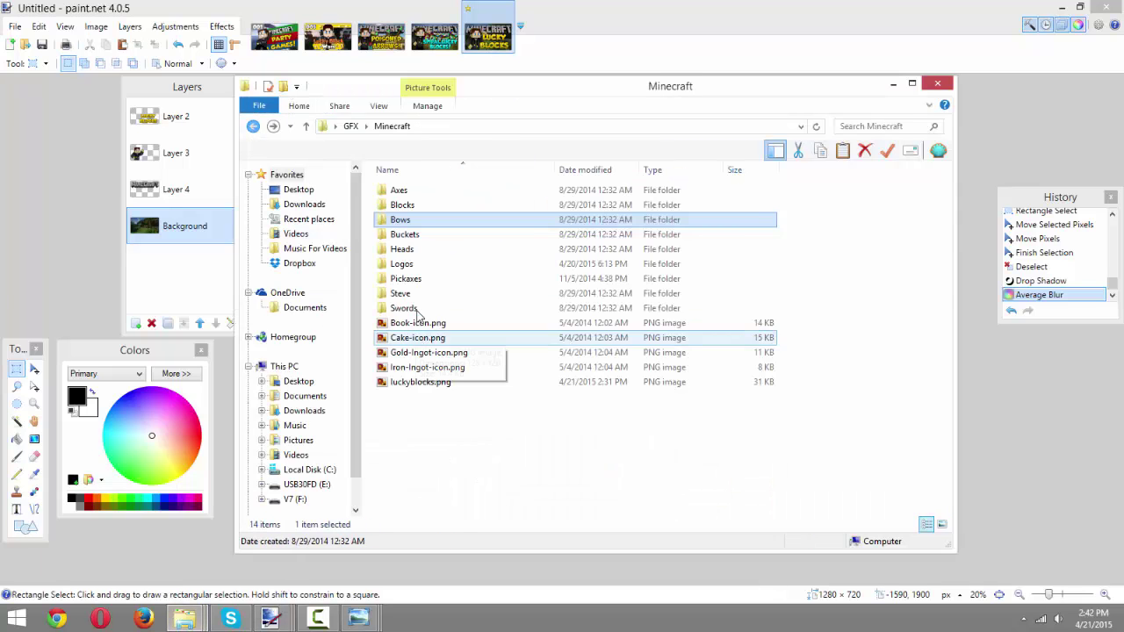
{"action": "double_click", "coordinate": [426, 381]}
{"action": "right_click", "coordinate": [572, 296]}
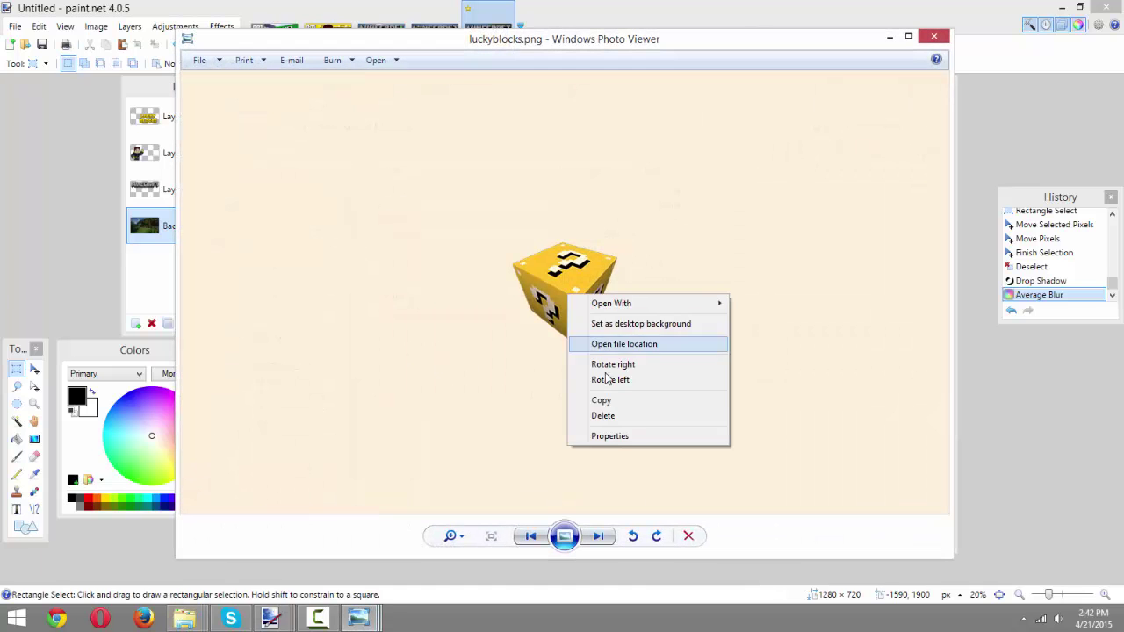
{"action": "left_click", "coordinate": [615, 398]}
{"action": "key", "text": "alt+Tab"}
Add a new layer below Layer 2, paste the lucky block, and enlarge it to 322 by 325.
{"action": "left_click", "coordinate": [174, 119]}
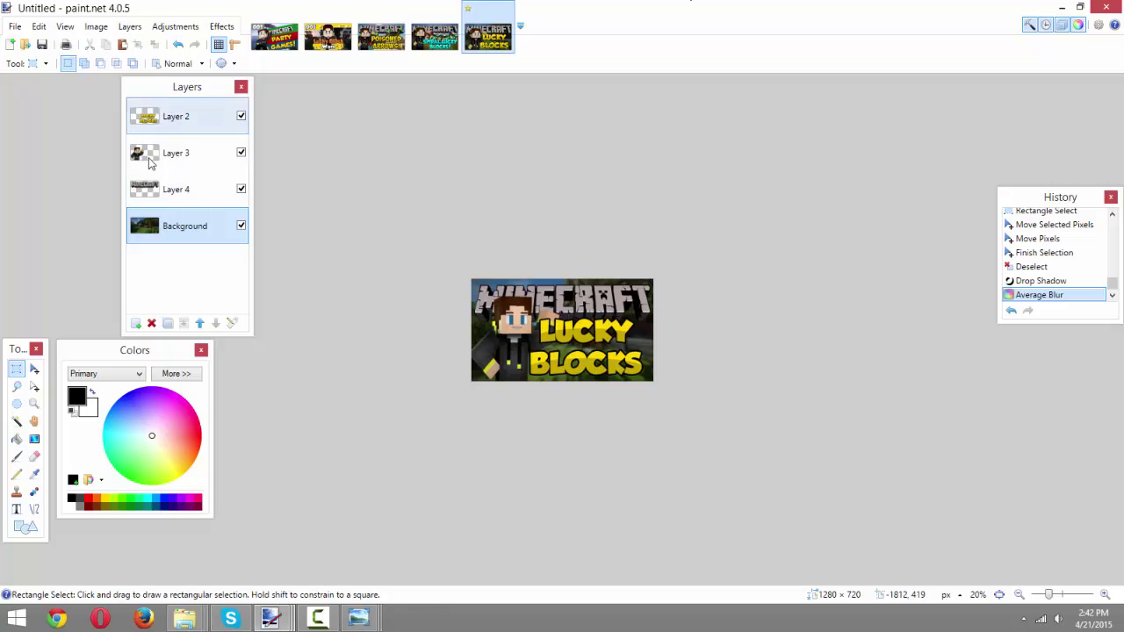
{"action": "left_click", "coordinate": [136, 322]}
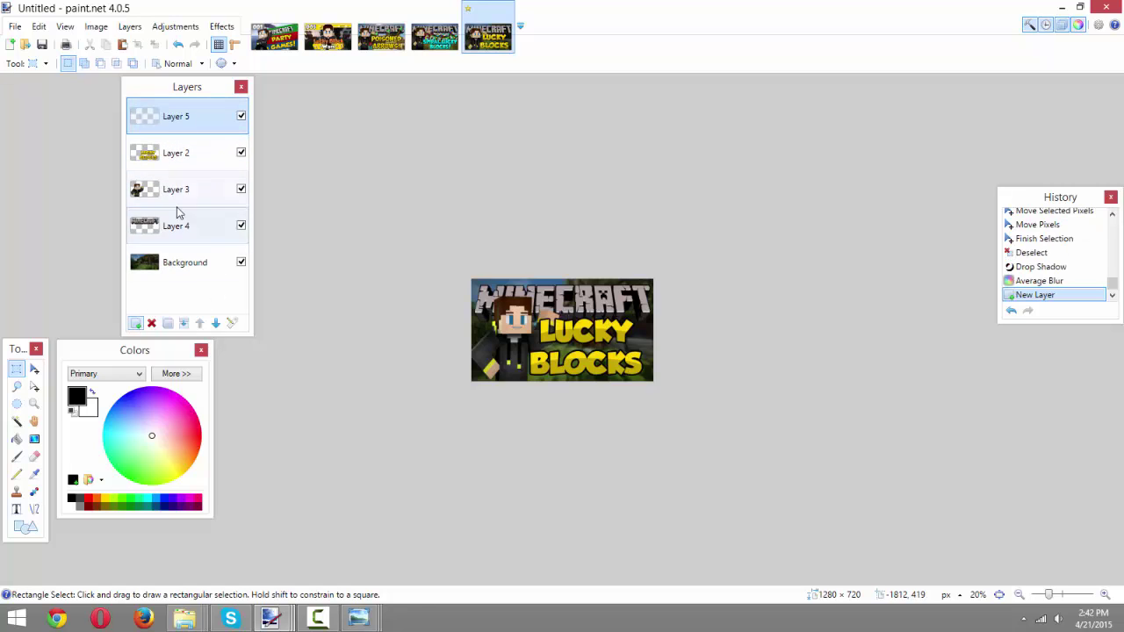
{"action": "left_click", "coordinate": [216, 323]}
{"action": "key", "text": "ctrl+v"}
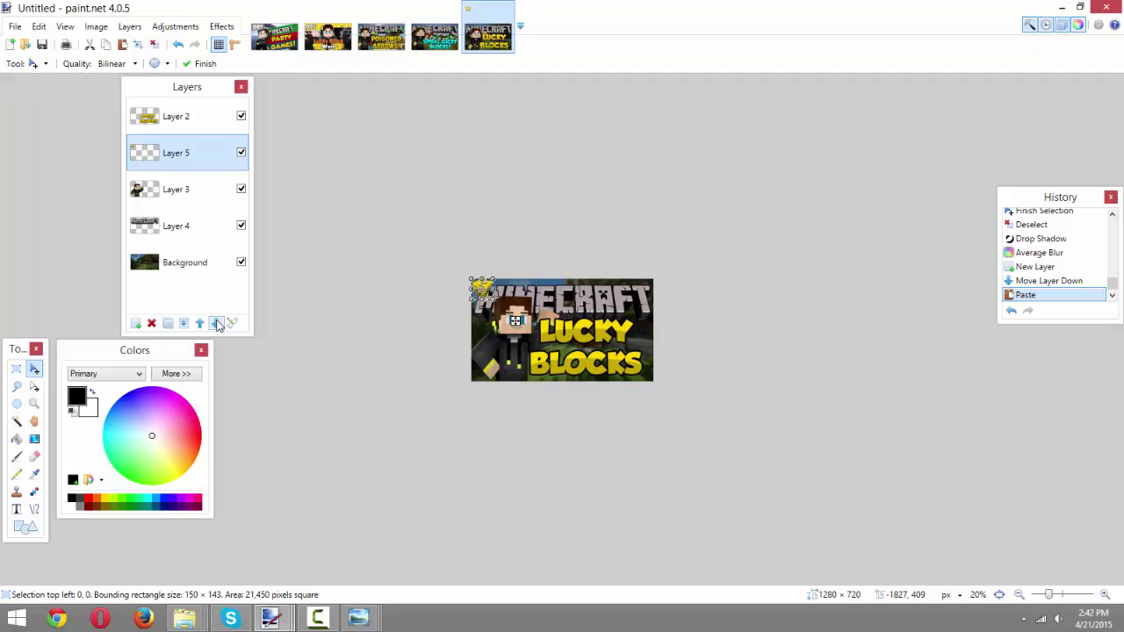
{"action": "left_click_drag", "start_coordinate": [490, 301], "coordinate": [548, 354]}
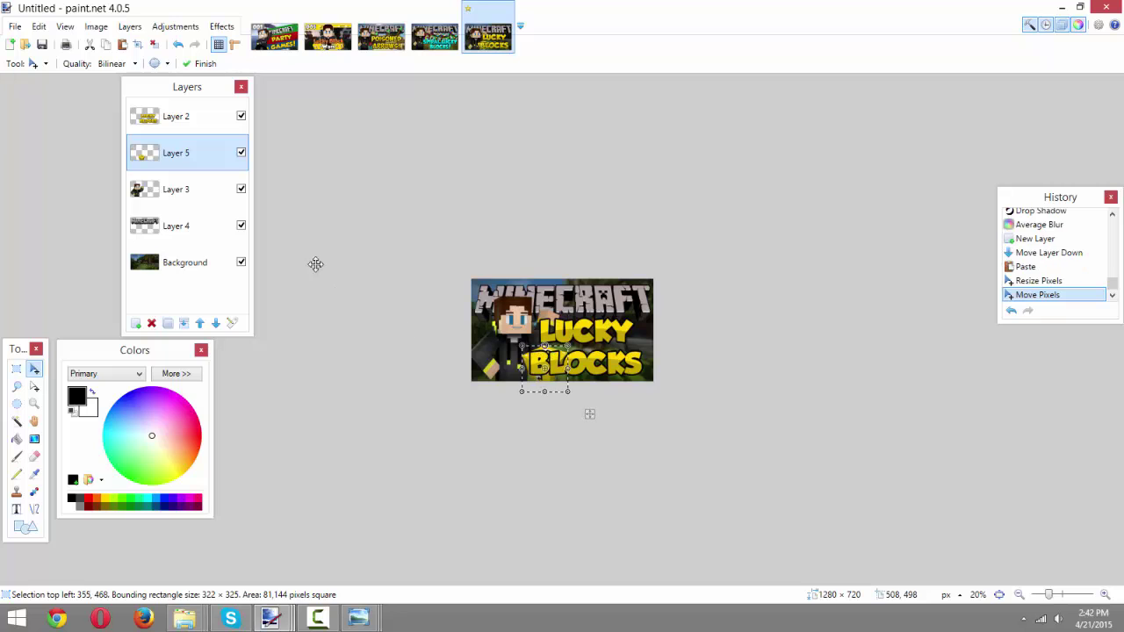
Check the Spiral Lucky Blocks and Poisoned Arrows images, then erase the pasted lucky block.
{"action": "left_click", "coordinate": [435, 31]}
{"action": "left_click", "coordinate": [386, 18]}
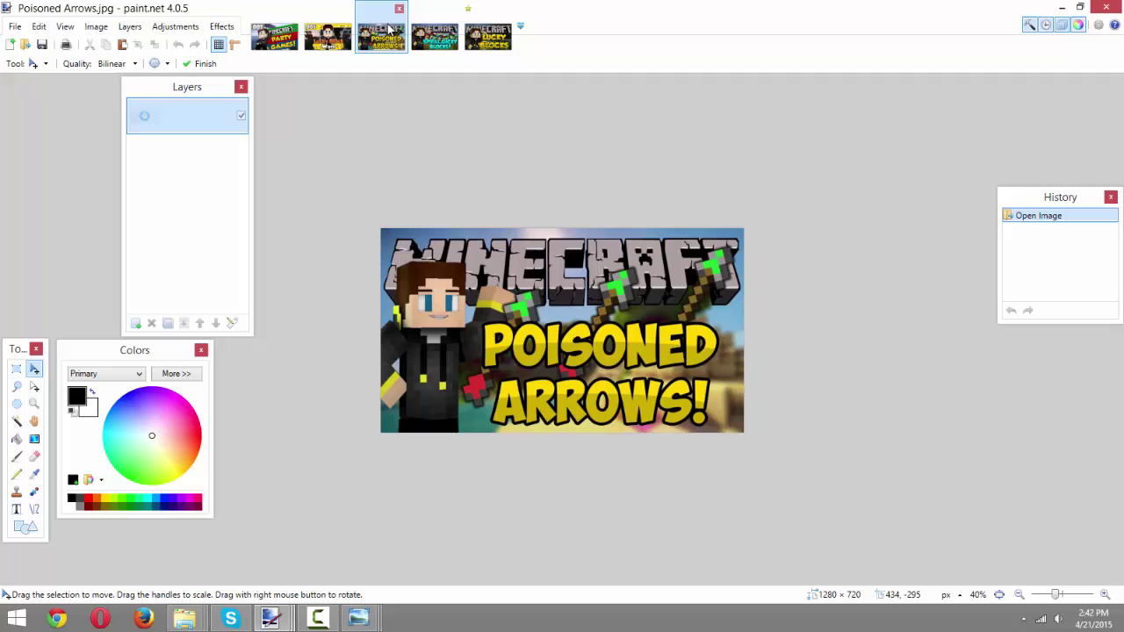
{"action": "left_click", "coordinate": [435, 32]}
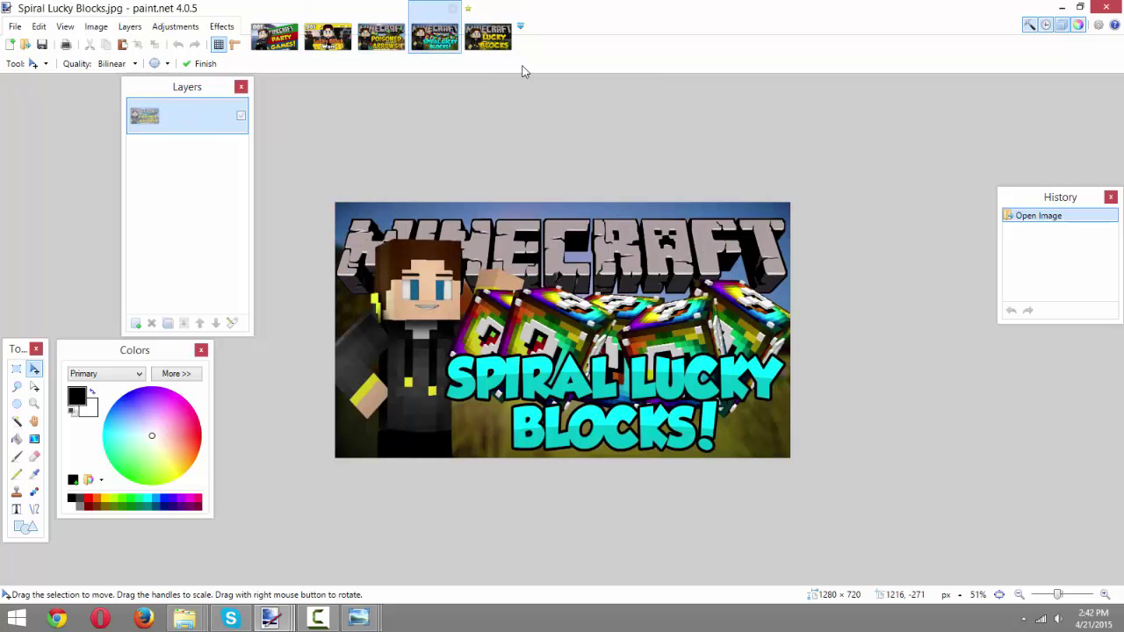
{"action": "left_click", "coordinate": [519, 35]}
{"action": "left_click", "coordinate": [500, 40]}
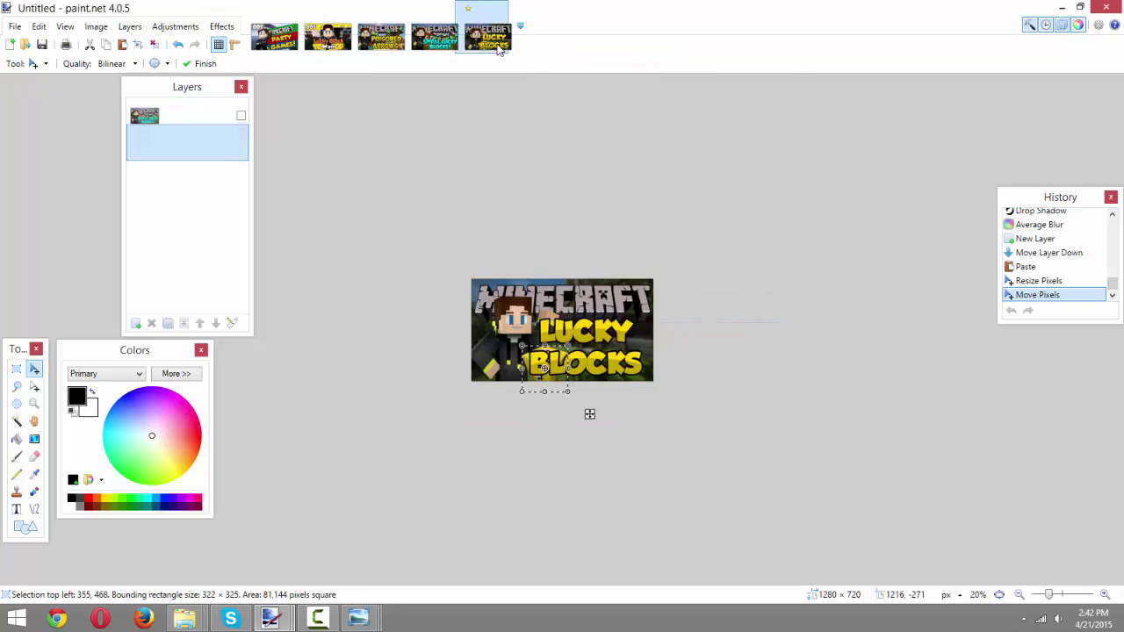
{"action": "key", "text": "Delete"}
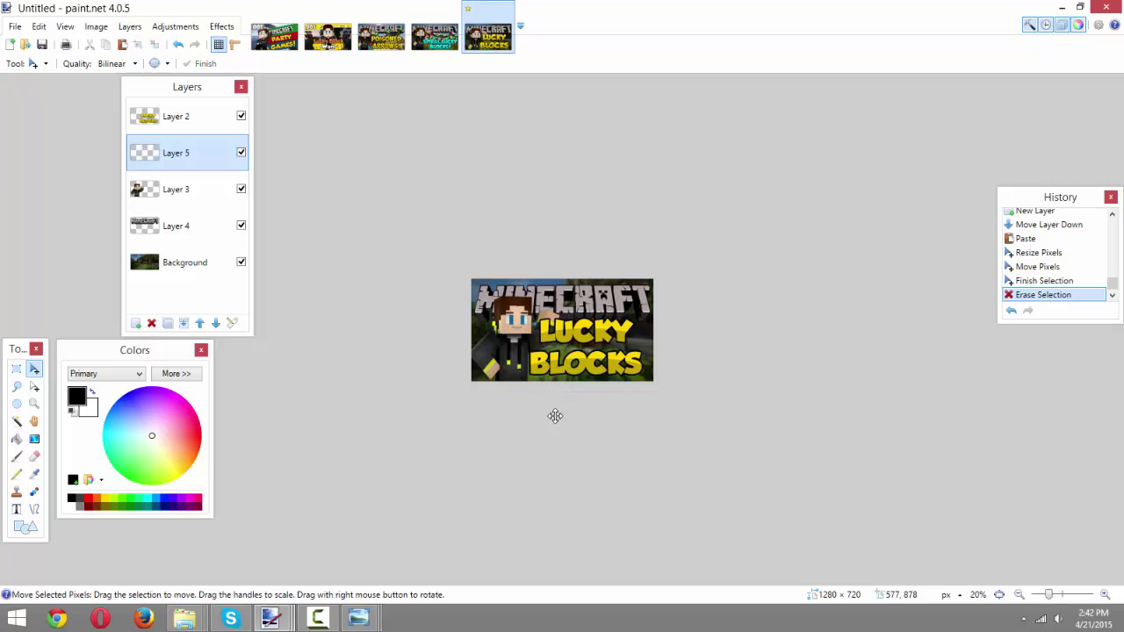
Delete the empty Layer 5 from the layers list.
{"action": "scroll", "coordinate": [510, 392], "scroll_direction": "up", "scroll_amount": 1}
{"action": "scroll", "coordinate": [562, 380], "scroll_direction": "down", "scroll_amount": 2}
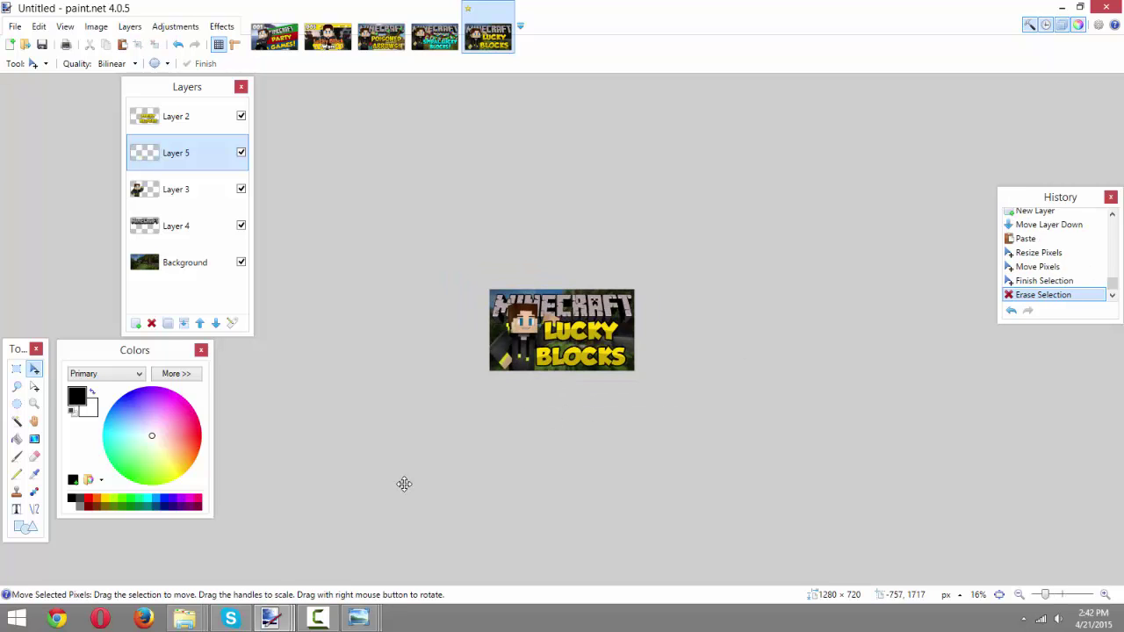
{"action": "scroll", "coordinate": [404, 484], "scroll_direction": "up", "scroll_amount": 2}
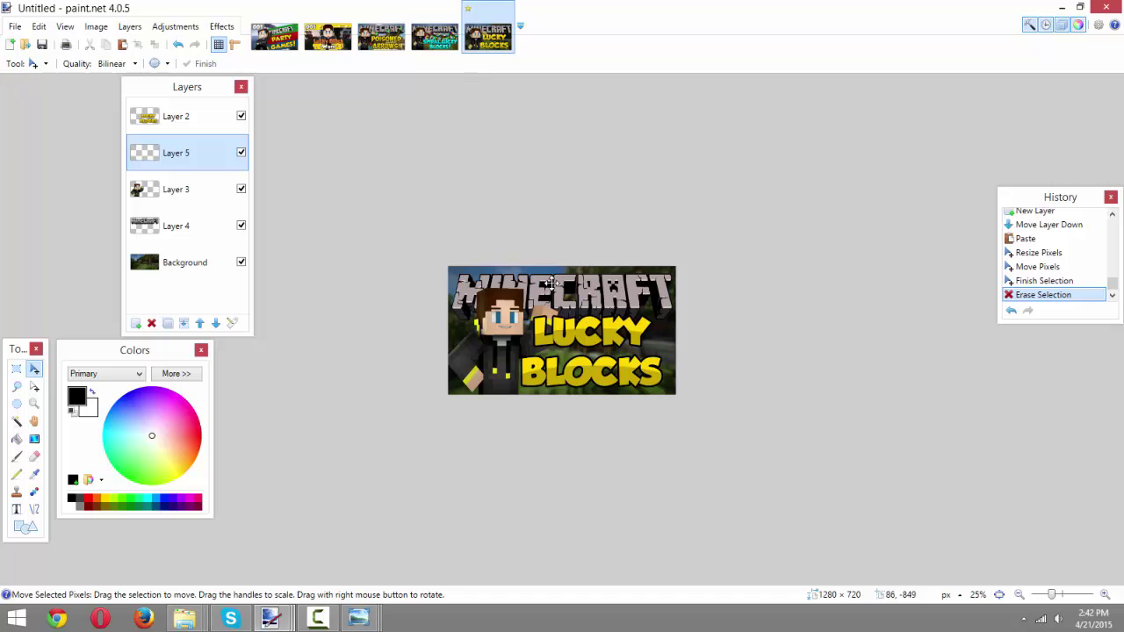
{"action": "scroll", "coordinate": [666, 353], "scroll_direction": "up", "scroll_amount": 2}
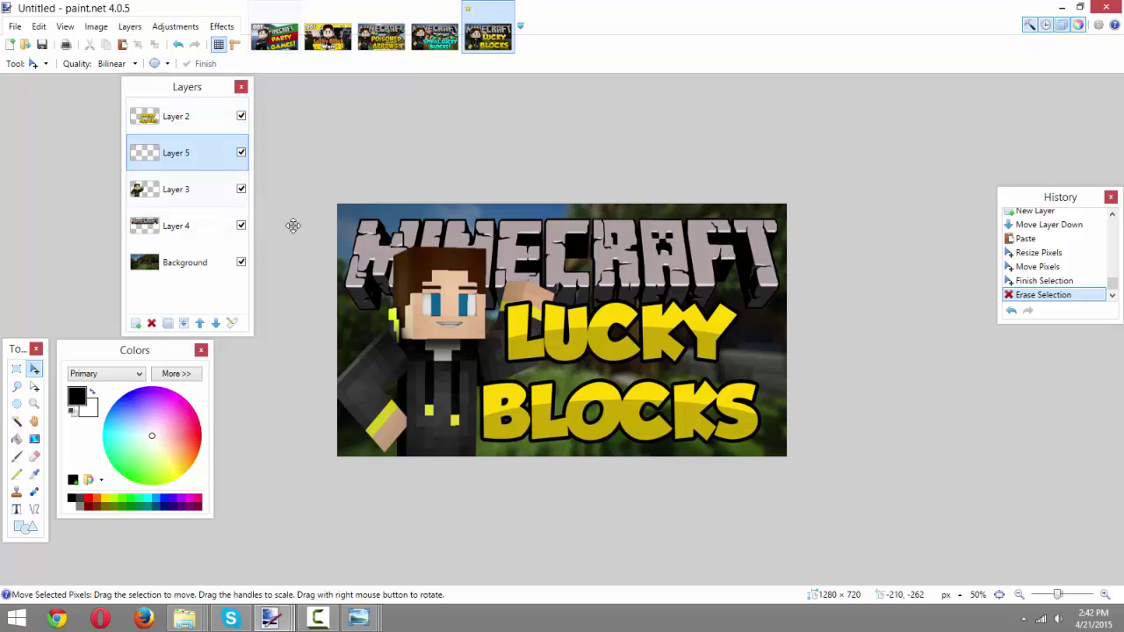
{"action": "left_click", "coordinate": [151, 323]}
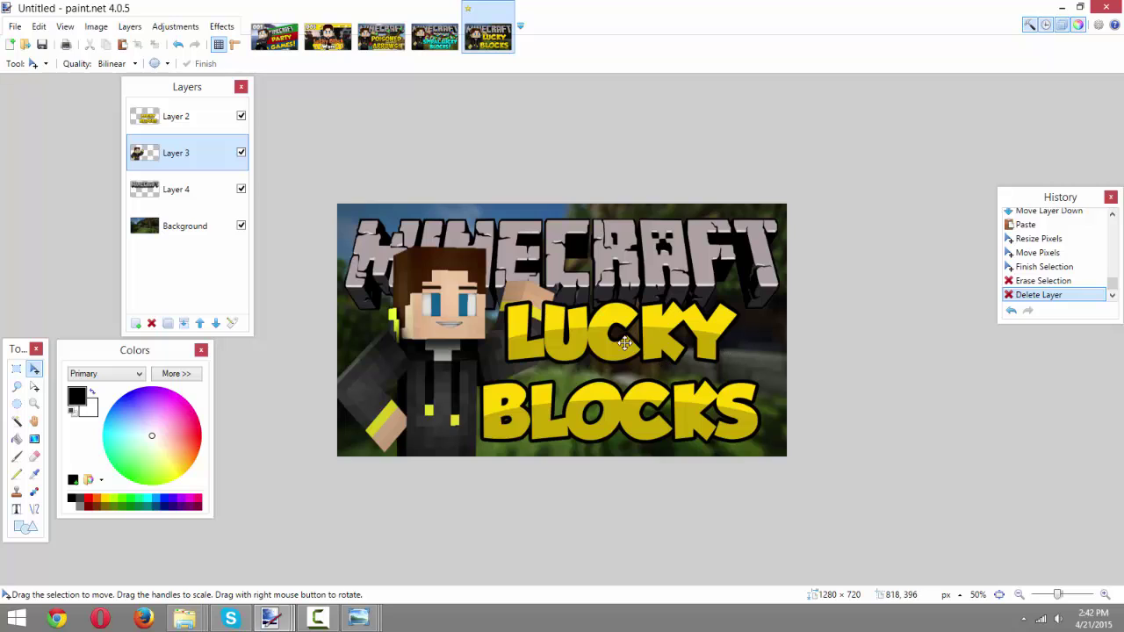
Look over the Lucky Block Wars.pdn thumbnail, then return to the Untitled thumbnail.
{"action": "scroll", "coordinate": [558, 388], "scroll_direction": "down", "scroll_amount": 2}
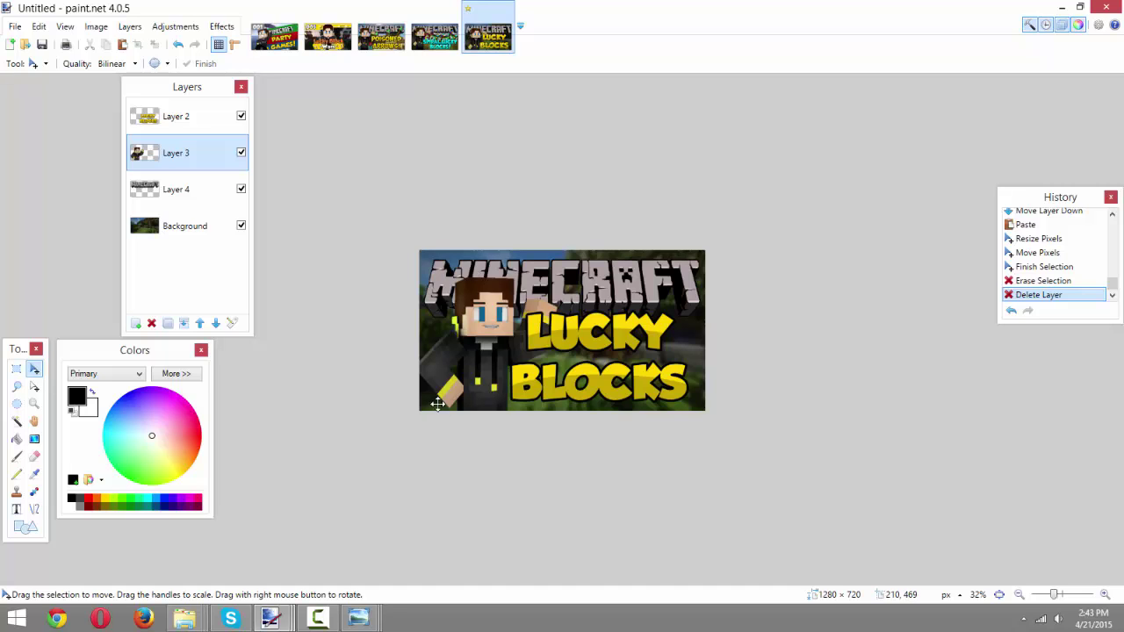
{"action": "scroll", "coordinate": [437, 403], "scroll_direction": "up", "scroll_amount": 2}
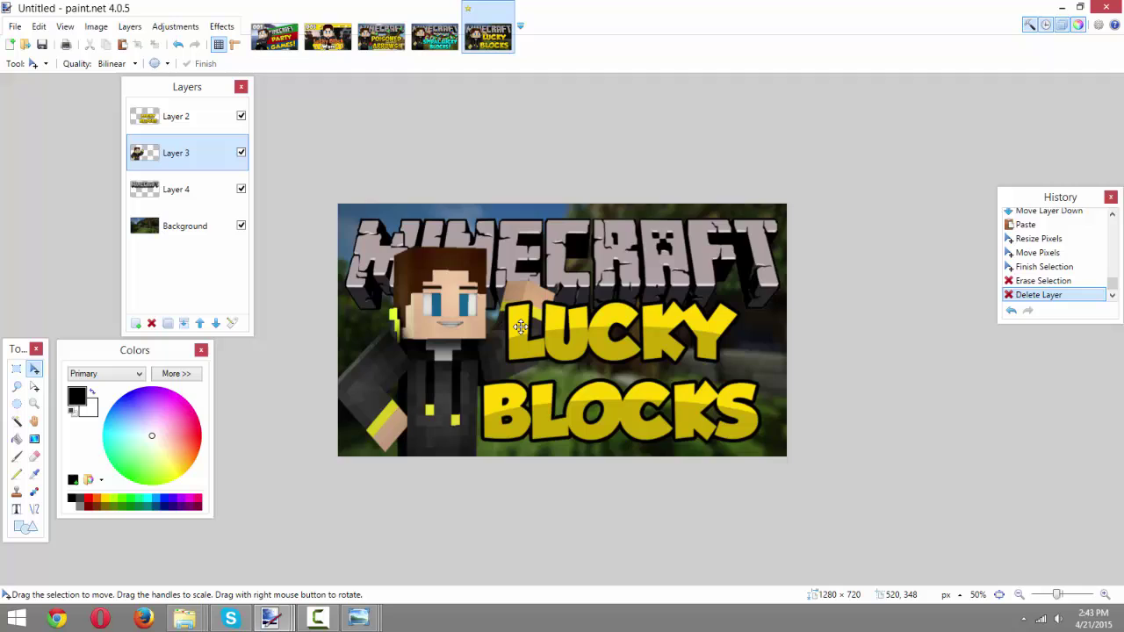
{"action": "scroll", "coordinate": [580, 369], "scroll_direction": "down", "scroll_amount": 1}
{"action": "scroll", "coordinate": [568, 372], "scroll_direction": "up", "scroll_amount": 2}
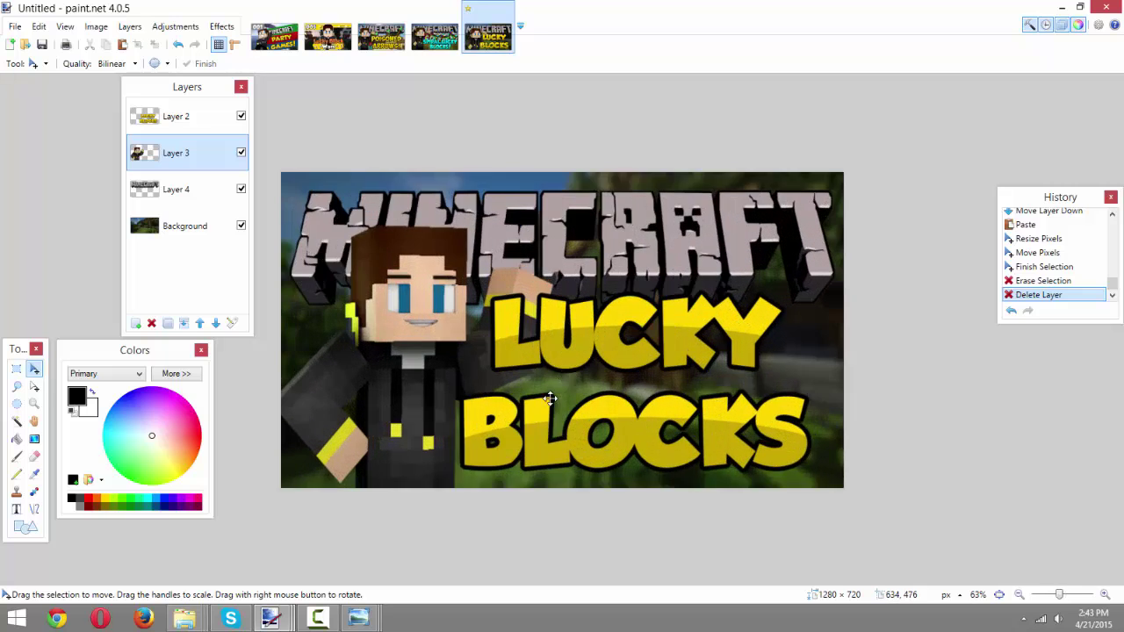
{"action": "scroll", "coordinate": [568, 373], "scroll_direction": "down", "scroll_amount": 4}
{"action": "scroll", "coordinate": [505, 261], "scroll_direction": "up", "scroll_amount": 2}
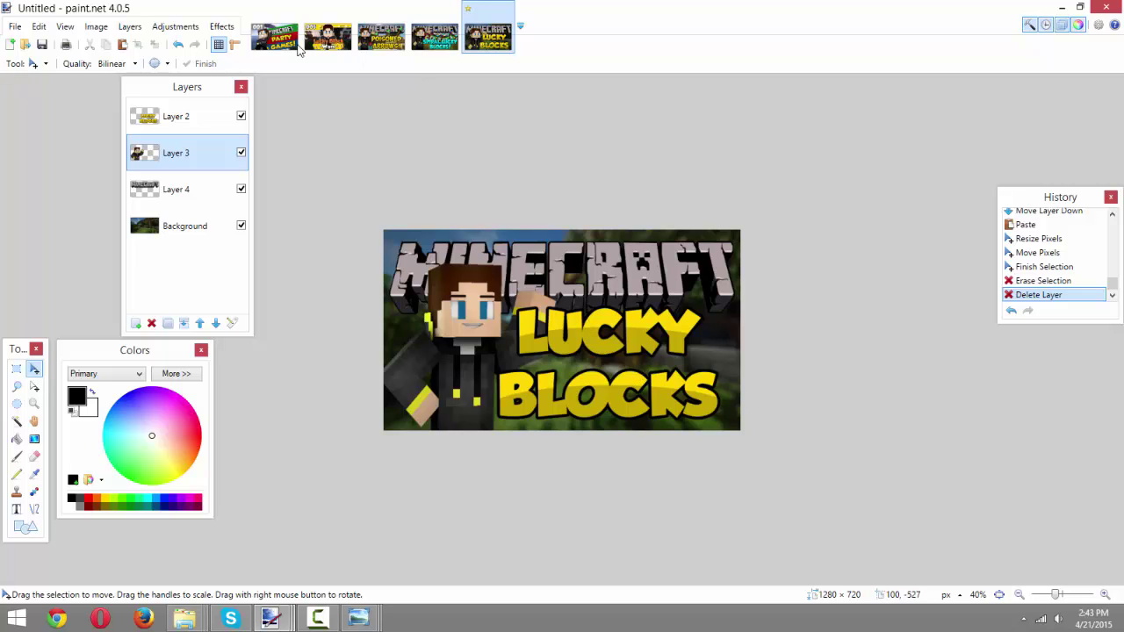
{"action": "left_click", "coordinate": [327, 36]}
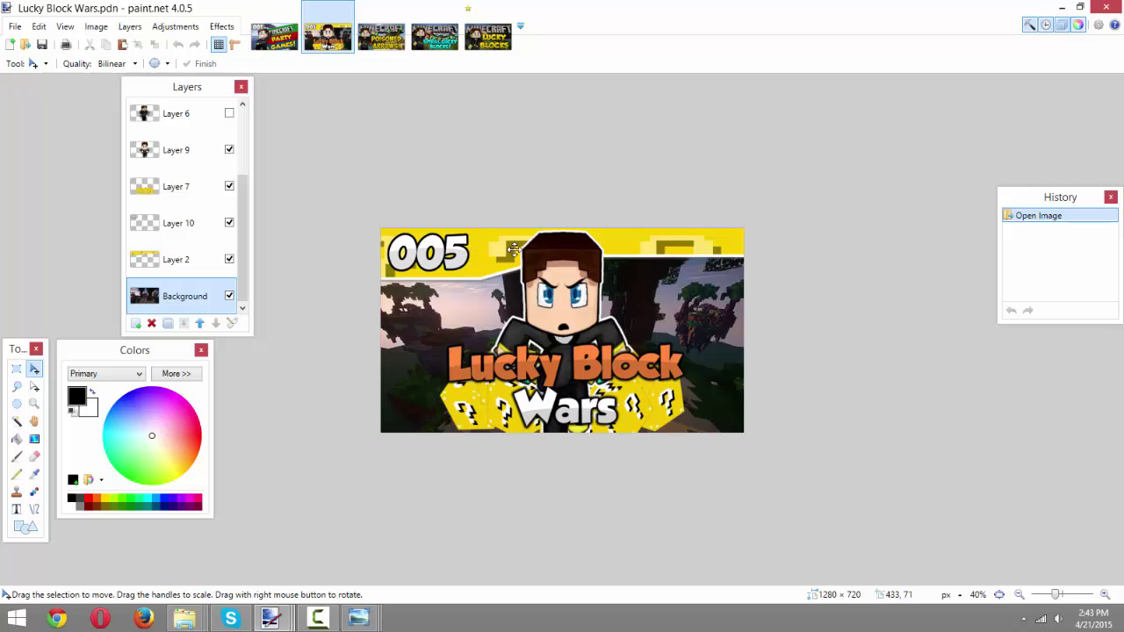
{"action": "left_click", "coordinate": [488, 37]}
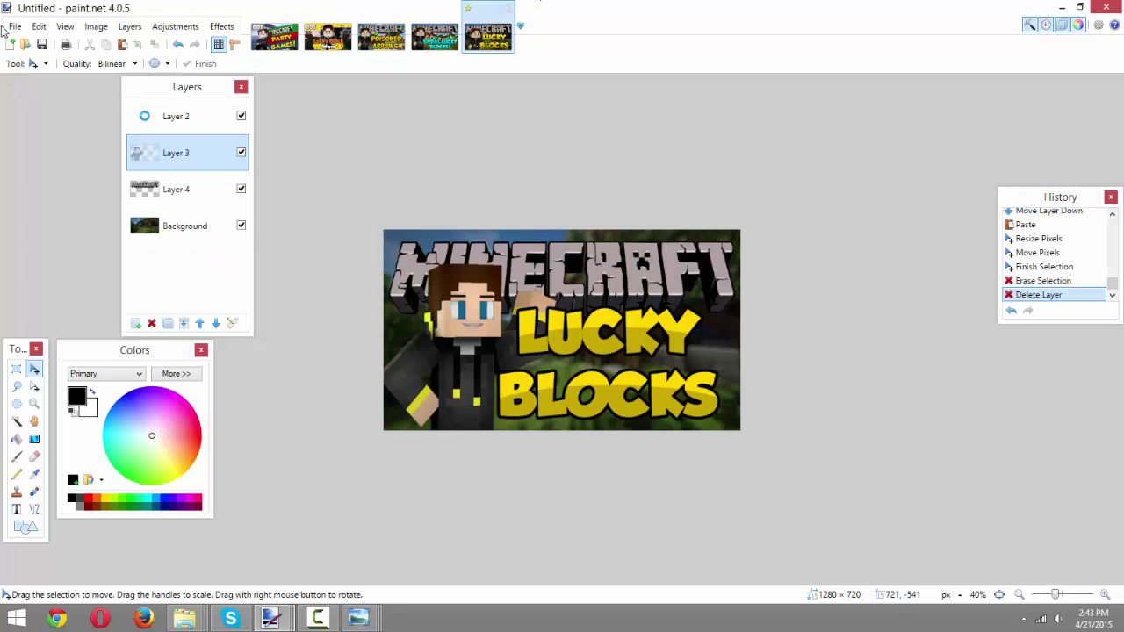
{"action": "left_click", "coordinate": [15, 26]}
{"action": "left_click", "coordinate": [27, 45]}
{"action": "type", "text": "1280"}
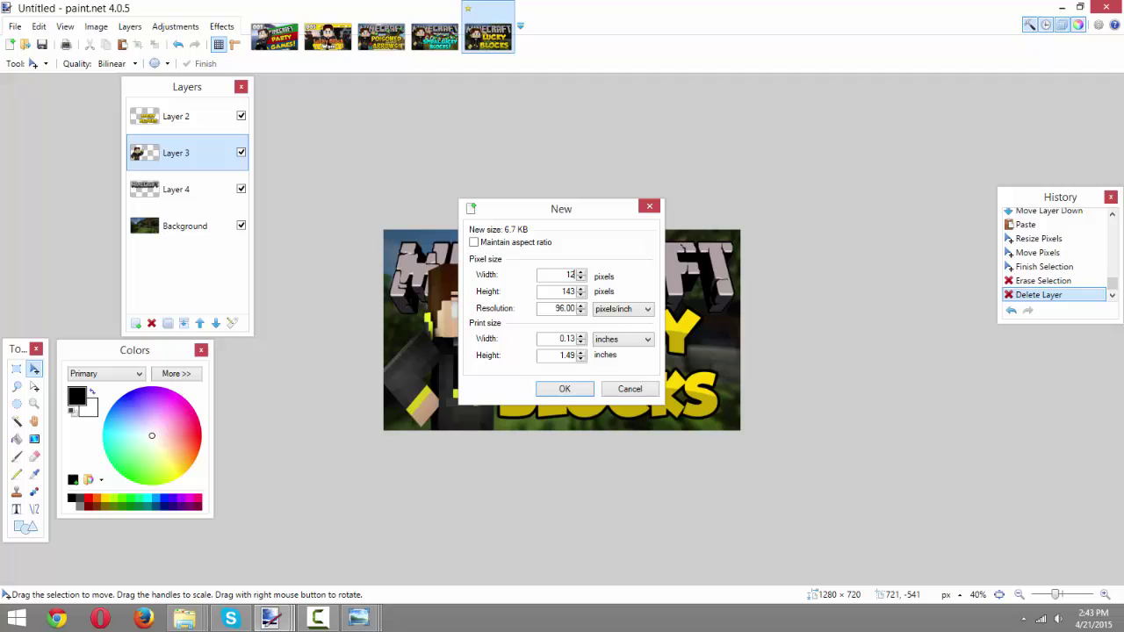
{"action": "type", "text": "720"}
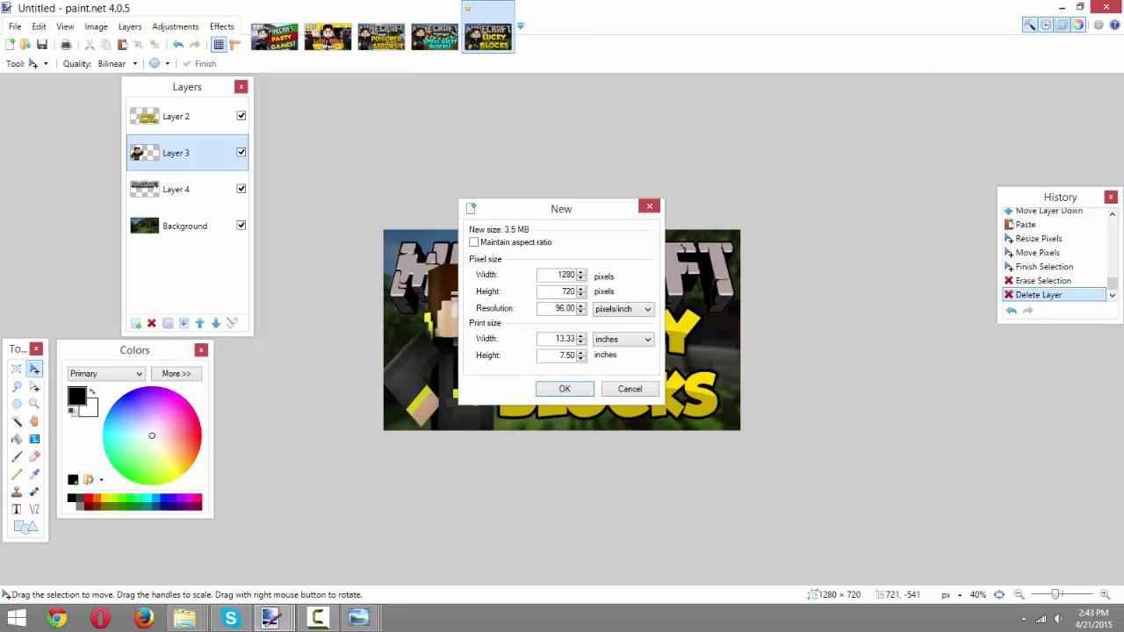
{"action": "key", "text": "Return"}
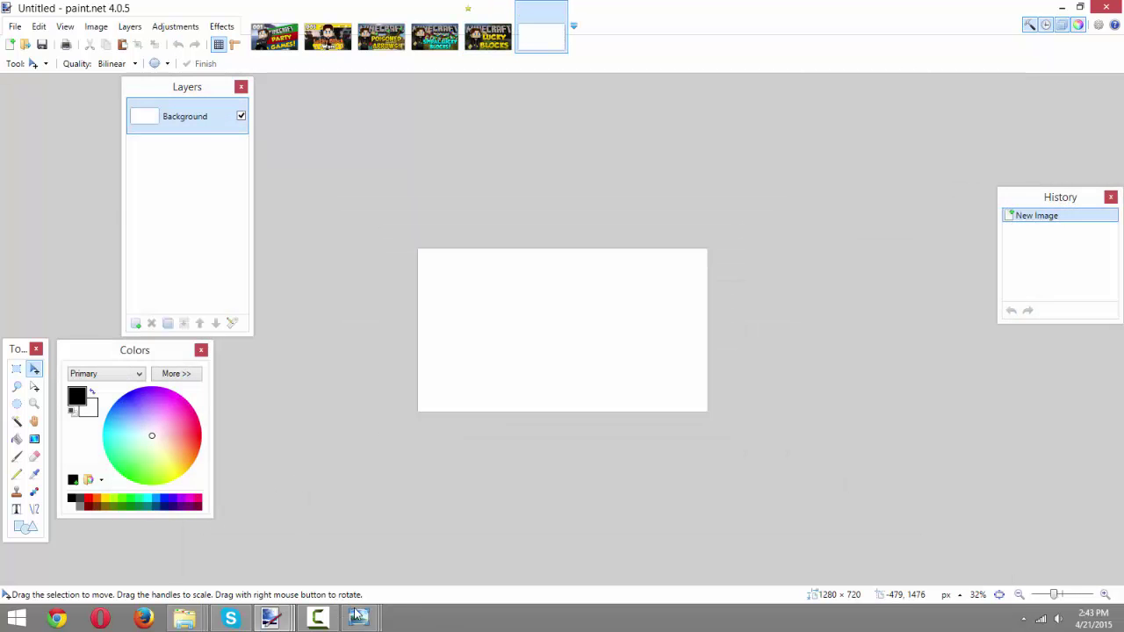
{"action": "mouse_move", "coordinate": [358, 617]}
{"action": "left_click", "coordinate": [870, 544]}
{"action": "scroll", "coordinate": [565, 401], "scroll_direction": "up", "scroll_amount": 3}
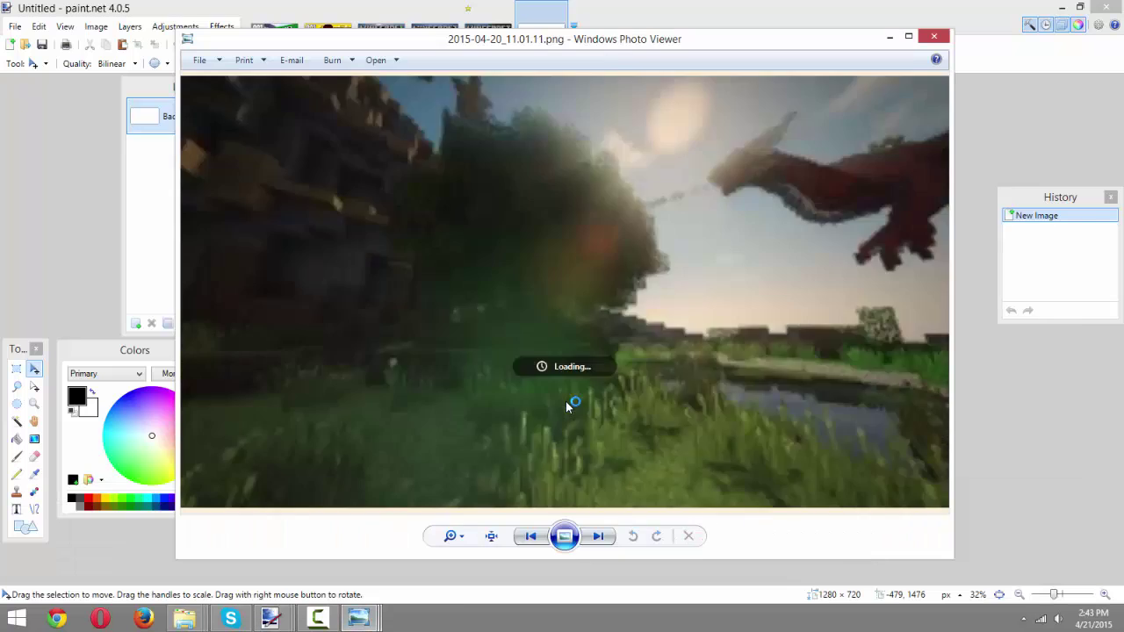
{"action": "scroll", "coordinate": [566, 393], "scroll_direction": "up", "scroll_amount": 3}
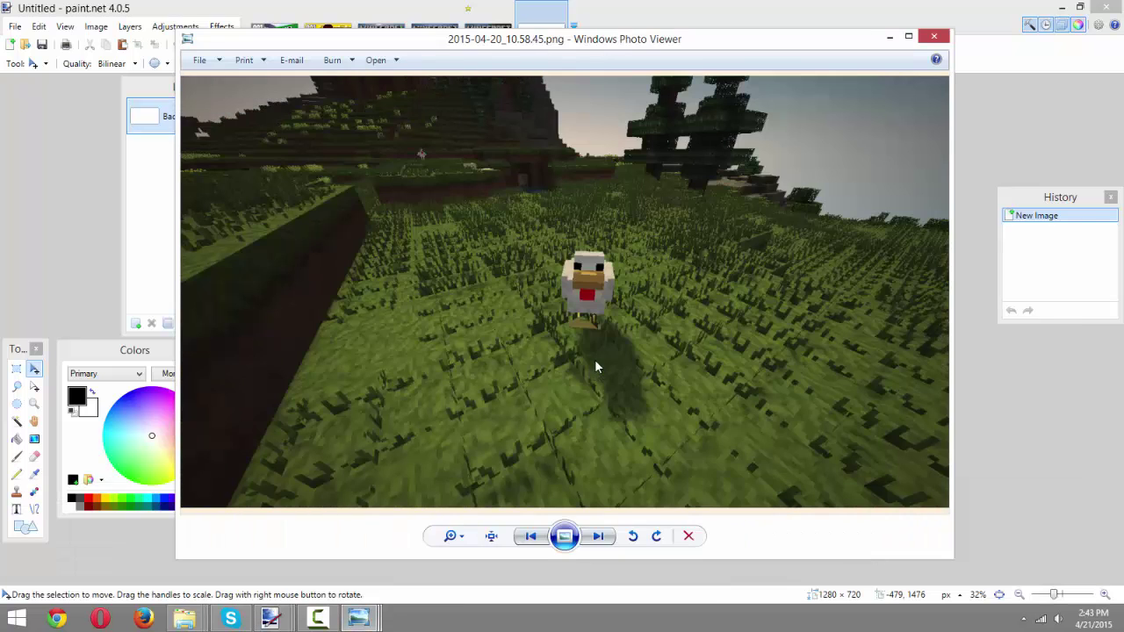
{"action": "right_click", "coordinate": [588, 332]}
{"action": "left_click", "coordinate": [621, 437]}
{"action": "left_click", "coordinate": [633, 6]}
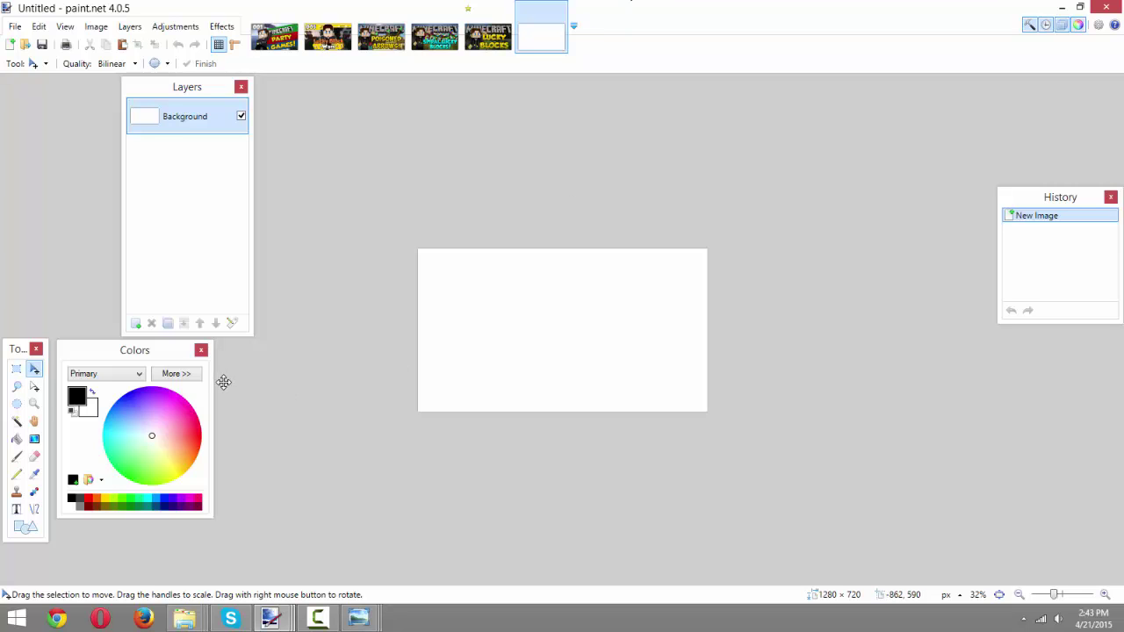
Paste the chicken screenshot as the background, add an empty layer, deselect and zoom to 63%.
{"action": "key", "text": "ctrl+v"}
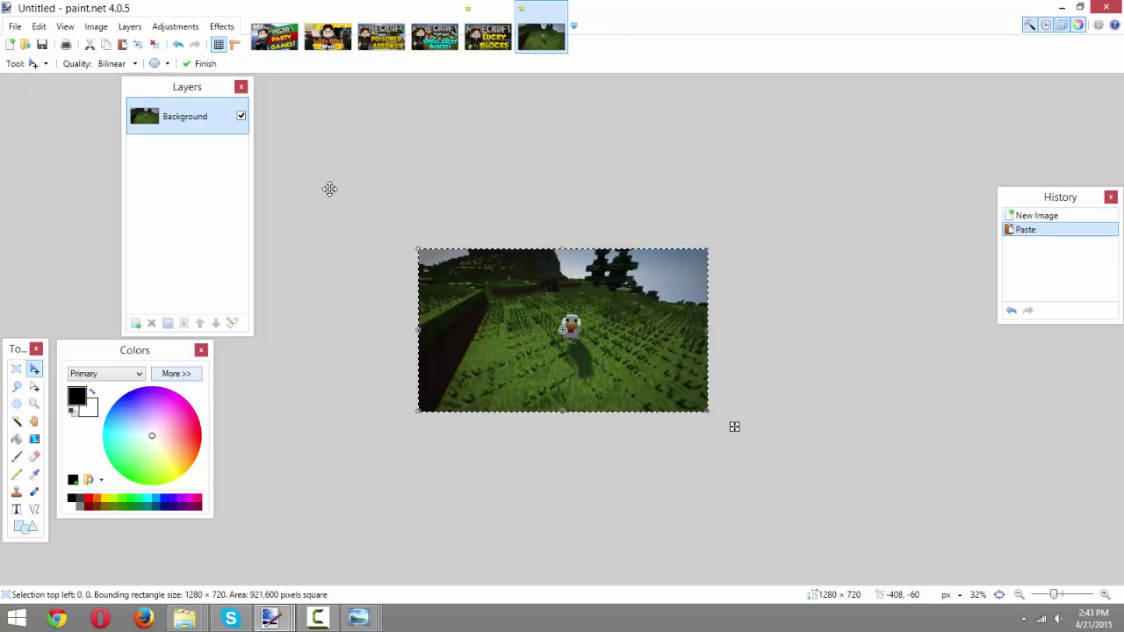
{"action": "left_click", "coordinate": [135, 323]}
{"action": "left_click", "coordinate": [325, 277]}
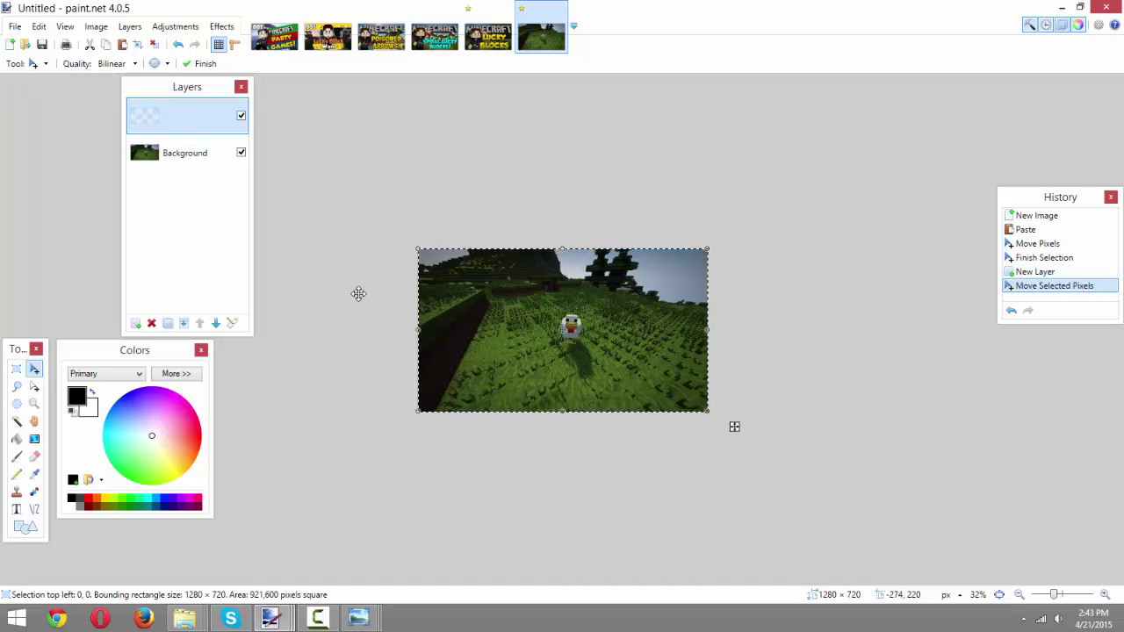
{"action": "key", "text": "s"}
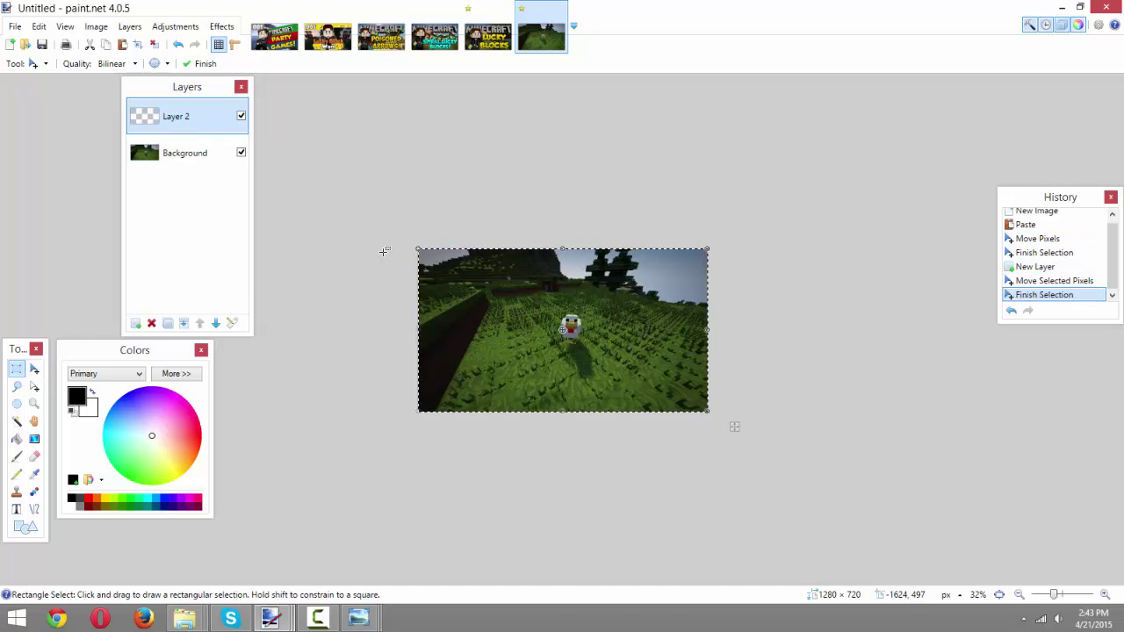
{"action": "key", "text": "ctrl+d"}
{"action": "key", "text": "ctrl+b"}
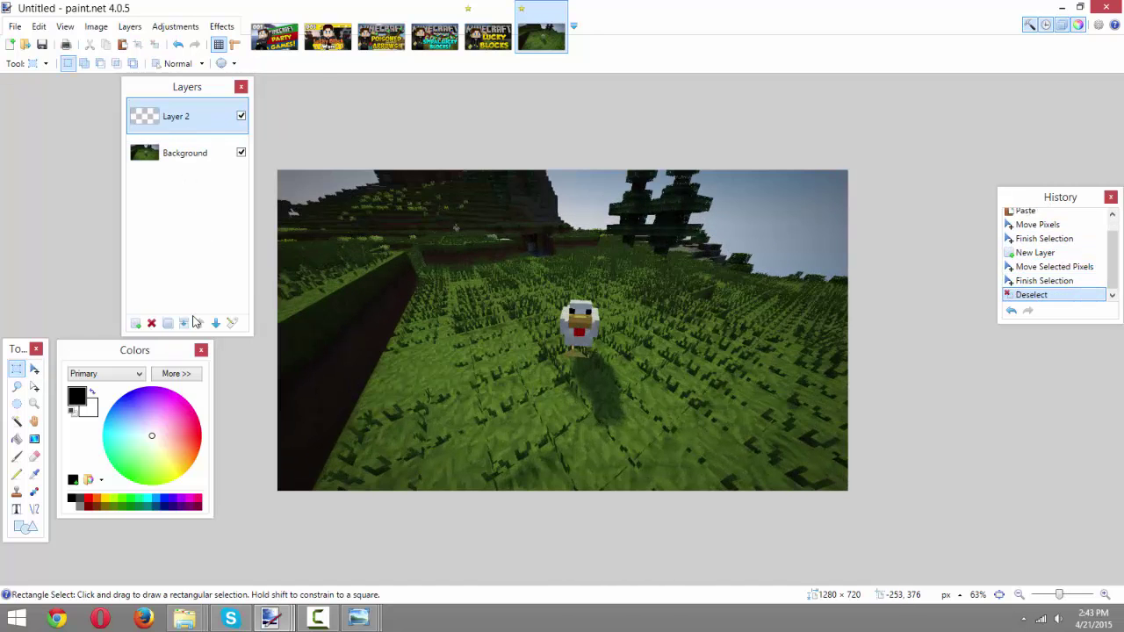
Choose the Shapes tool with a filled Rectangle and blue as the drawing colour.
{"action": "left_click", "coordinate": [26, 527]}
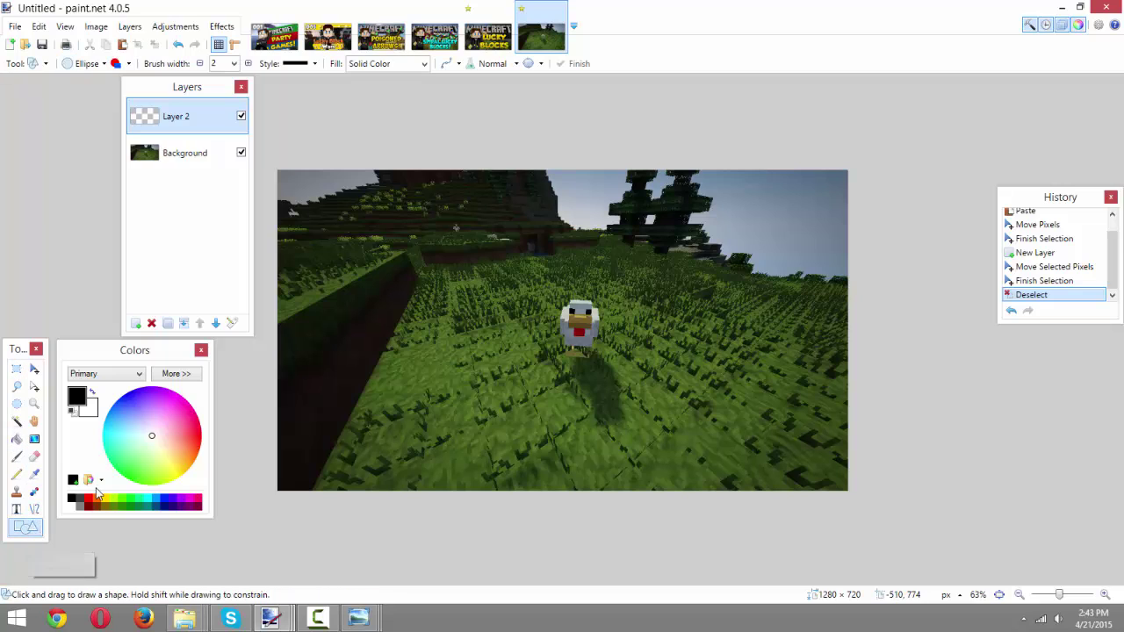
{"action": "left_click", "coordinate": [87, 63]}
{"action": "left_click", "coordinate": [72, 95]}
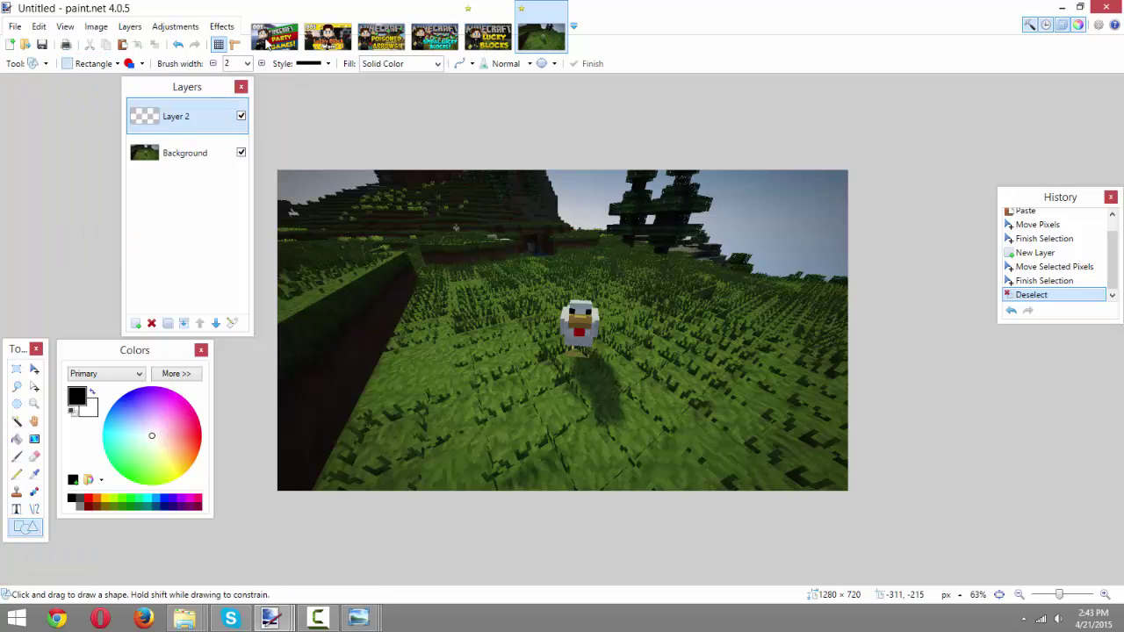
{"action": "left_click", "coordinate": [143, 65]}
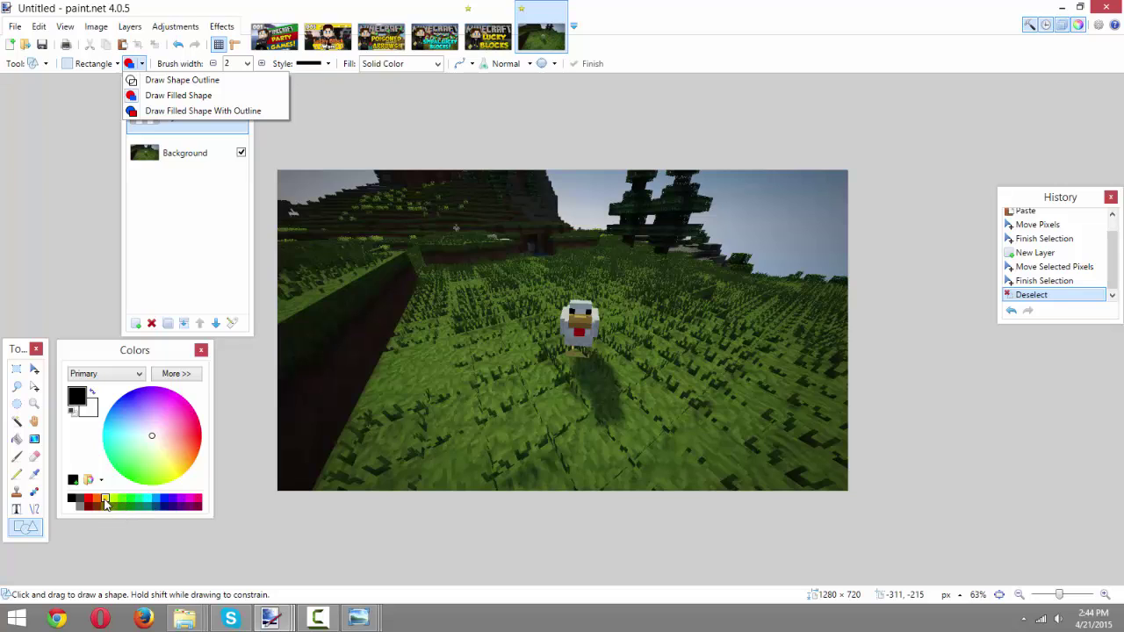
{"action": "left_click", "coordinate": [104, 501]}
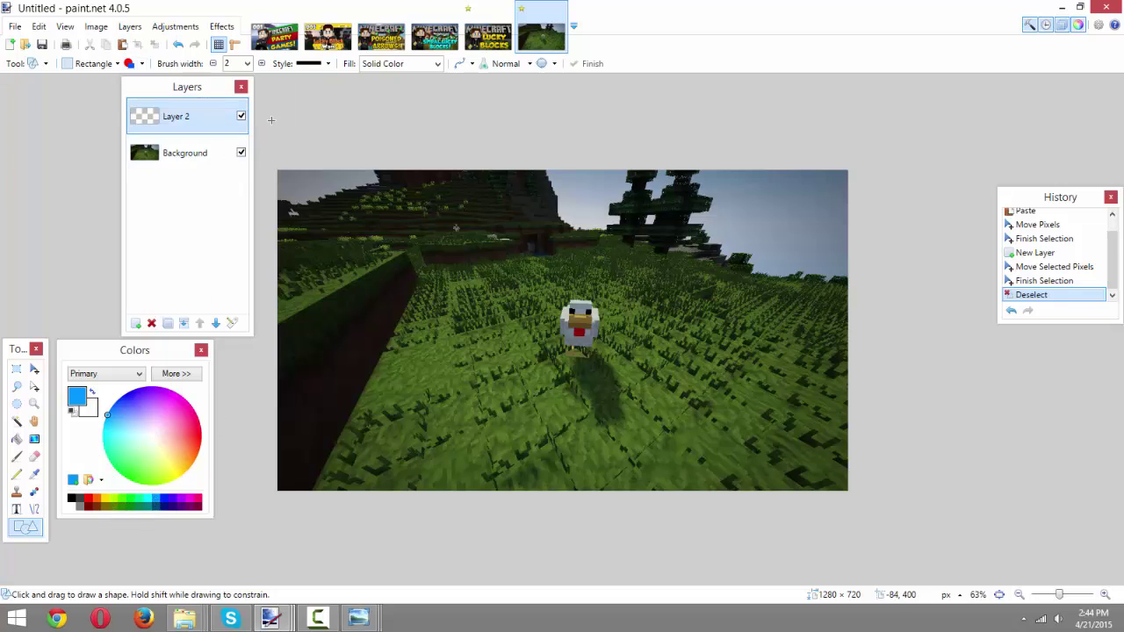
Draw solid blue rectangles across the top strip and into the top-left corner of the image.
{"action": "mouse_move", "coordinate": [268, 156]}
{"action": "left_mouse_down"}
{"action": "mouse_move", "coordinate": [616, 190]}
{"action": "mouse_move", "coordinate": [850, 230]}
{"action": "mouse_move", "coordinate": [883, 214]}
{"action": "left_mouse_up"}
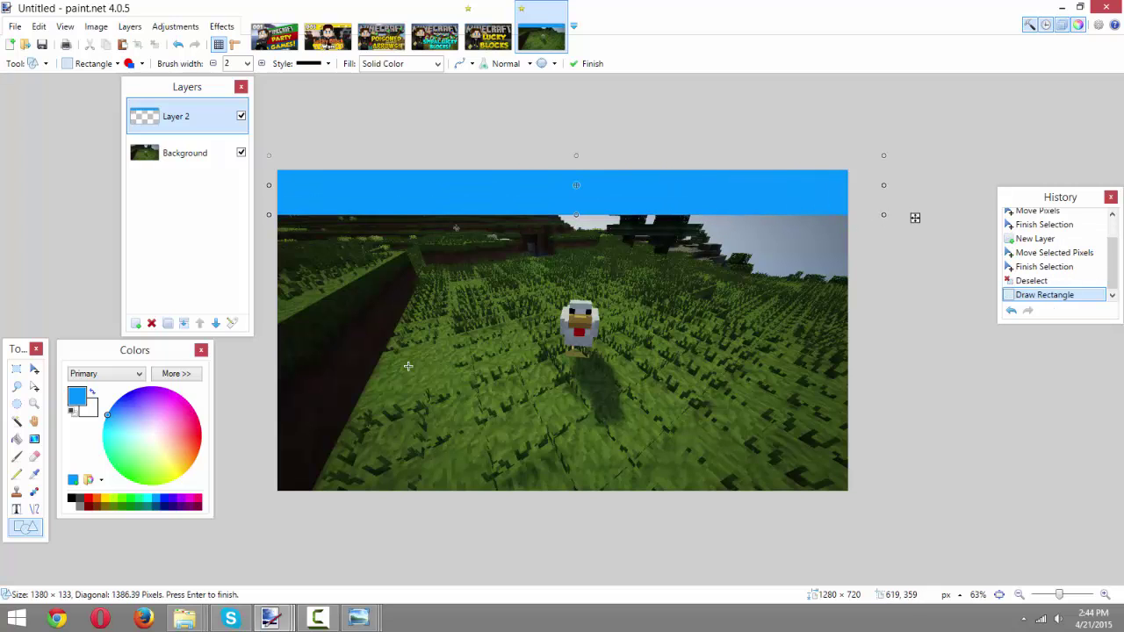
{"action": "scroll", "coordinate": [407, 365], "scroll_direction": "up", "scroll_amount": 1}
{"action": "left_click_drag", "start_coordinate": [216, 86], "coordinate": [0, 86]}
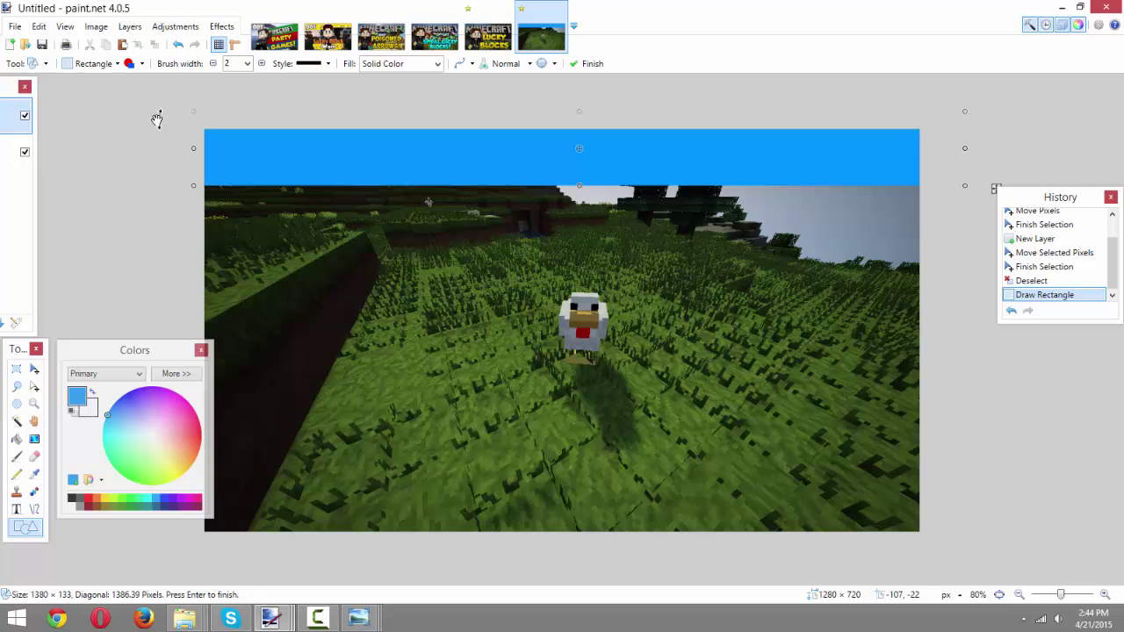
{"action": "key", "text": "Return"}
{"action": "left_click_drag", "start_coordinate": [199, 161], "coordinate": [193, 126]}
{"action": "key", "text": "Return"}
{"action": "mouse_move", "coordinate": [183, 174]}
{"action": "left_mouse_down"}
{"action": "mouse_move", "coordinate": [312, 233]}
{"action": "mouse_move", "coordinate": [355, 235]}
{"action": "left_mouse_up"}
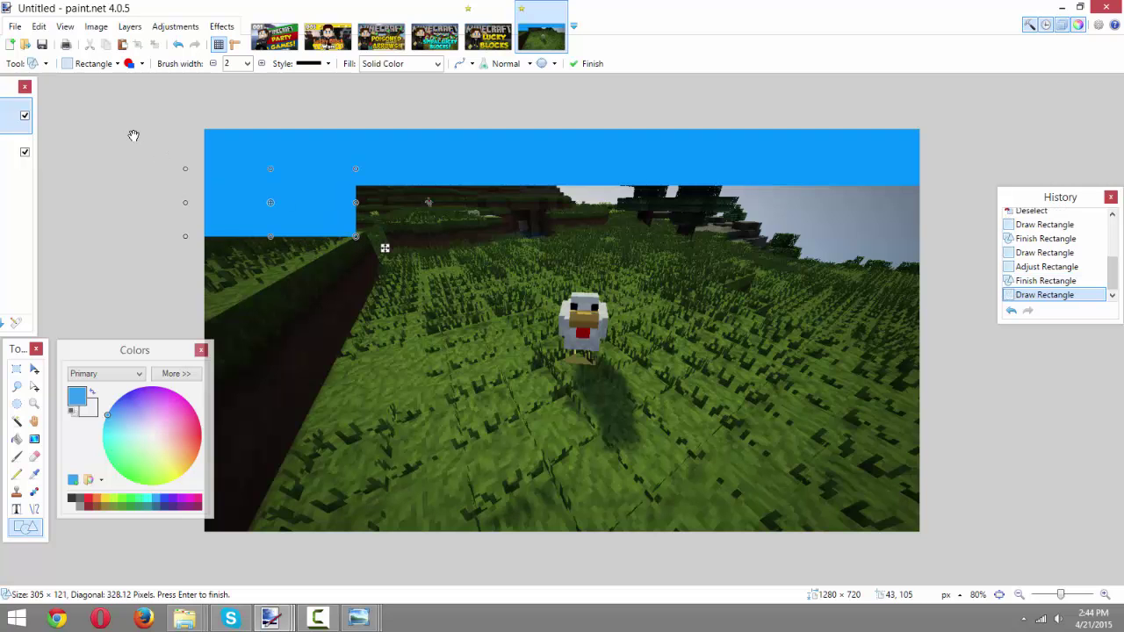
{"action": "key", "text": "Return"}
Add a smaller blue block at the top-left, rotate it and position it as a slanted extension.
{"action": "scroll", "coordinate": [215, 136], "scroll_direction": "up", "scroll_amount": 5}
{"action": "left_click_drag", "start_coordinate": [215, 136], "coordinate": [514, 281]}
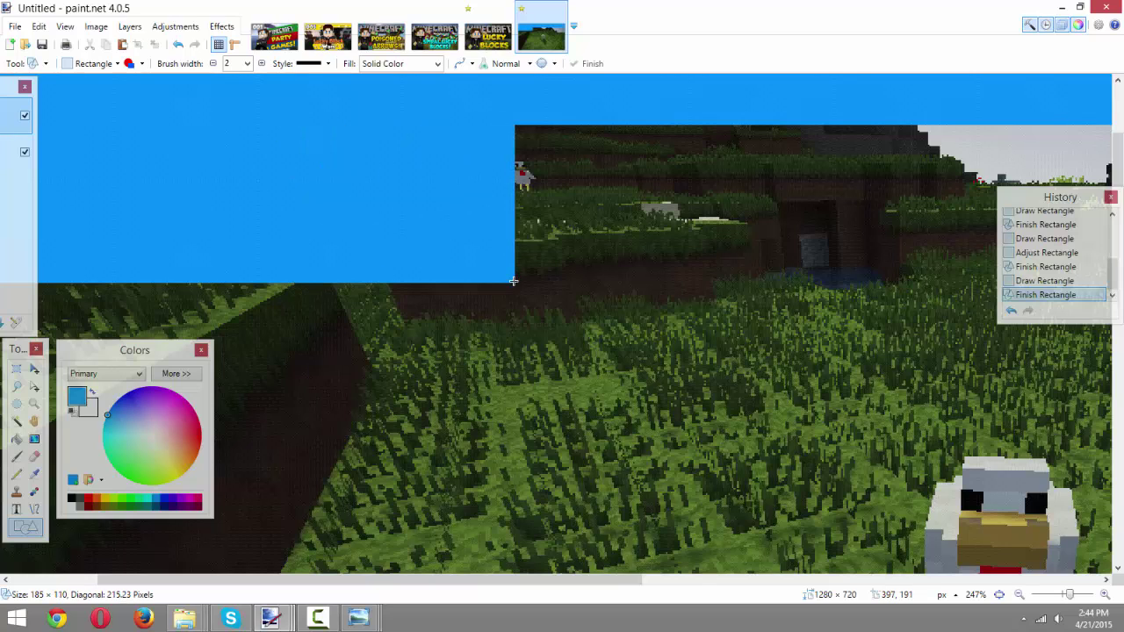
{"action": "left_click_drag", "start_coordinate": [427, 176], "coordinate": [316, 179]}
{"action": "scroll", "coordinate": [325, 189], "scroll_direction": "down", "scroll_amount": 2}
{"action": "scroll", "coordinate": [328, 194], "scroll_direction": "down", "scroll_amount": 2}
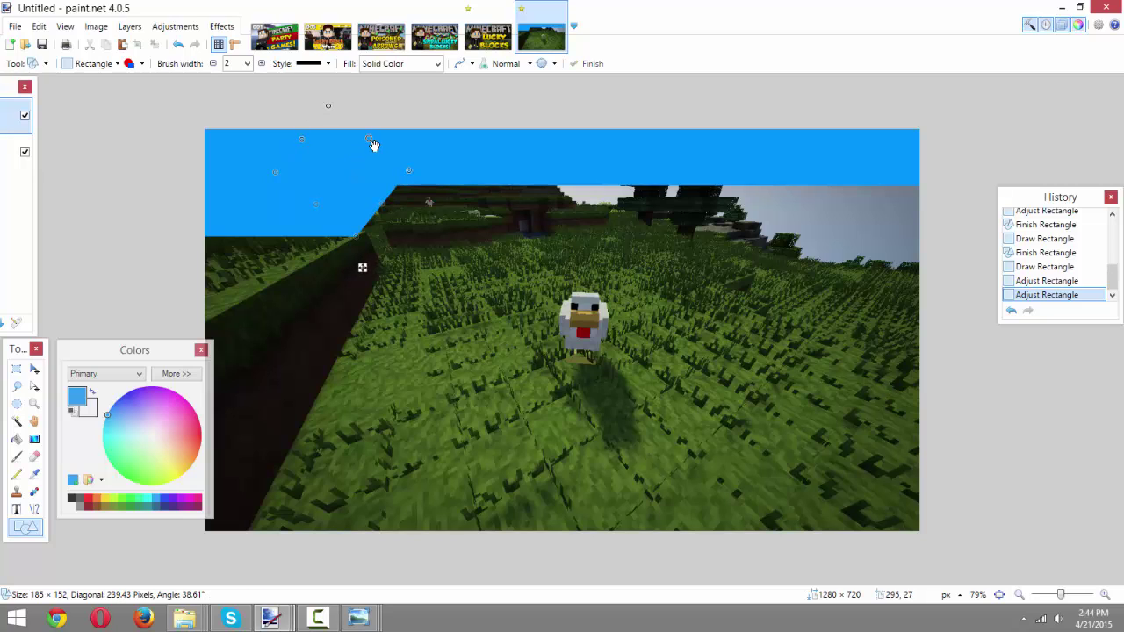
{"action": "left_click_drag", "start_coordinate": [373, 145], "coordinate": [370, 178]}
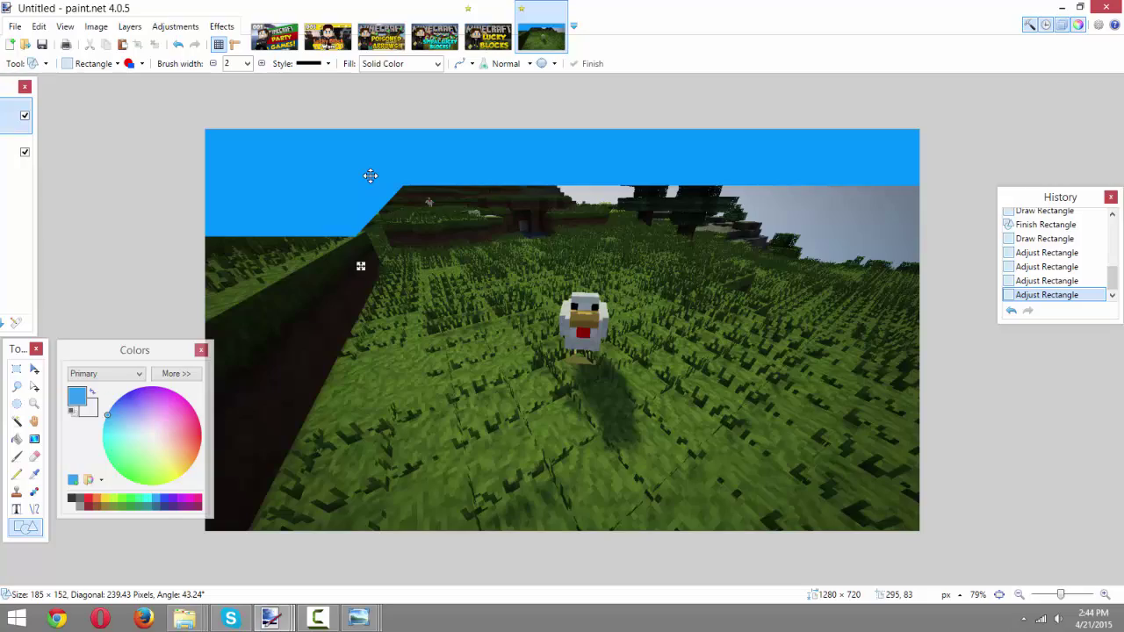
{"action": "scroll", "coordinate": [293, 182], "scroll_direction": "up", "scroll_amount": 8}
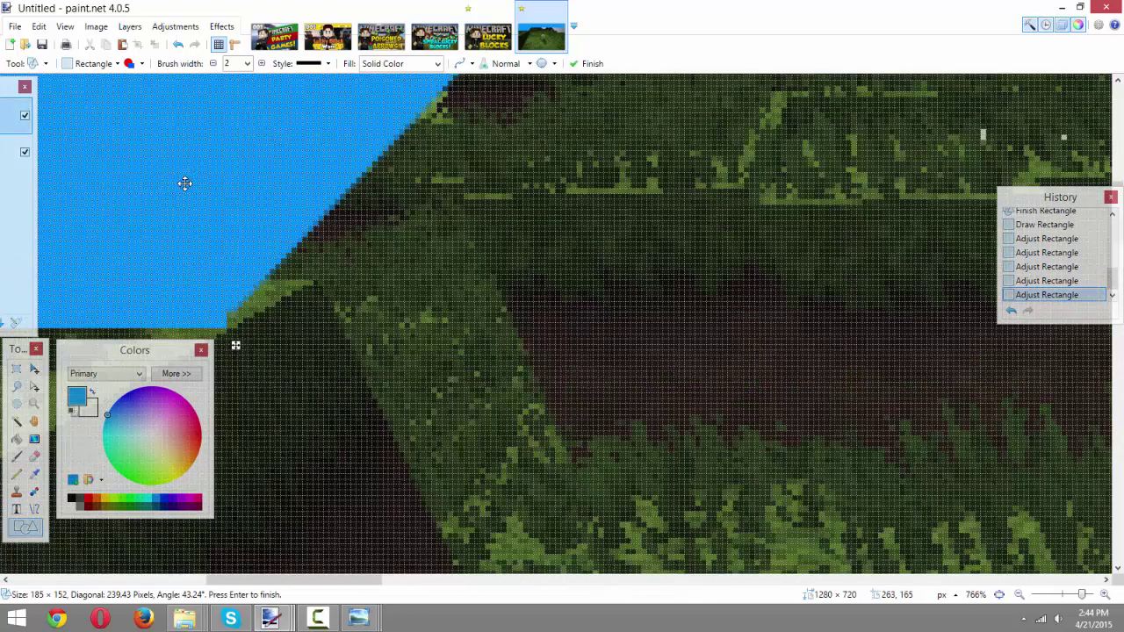
{"action": "left_click_drag", "start_coordinate": [184, 183], "coordinate": [178, 196]}
{"action": "scroll", "coordinate": [180, 198], "scroll_direction": "down", "scroll_amount": 6}
{"action": "scroll", "coordinate": [225, 206], "scroll_direction": "down", "scroll_amount": 3}
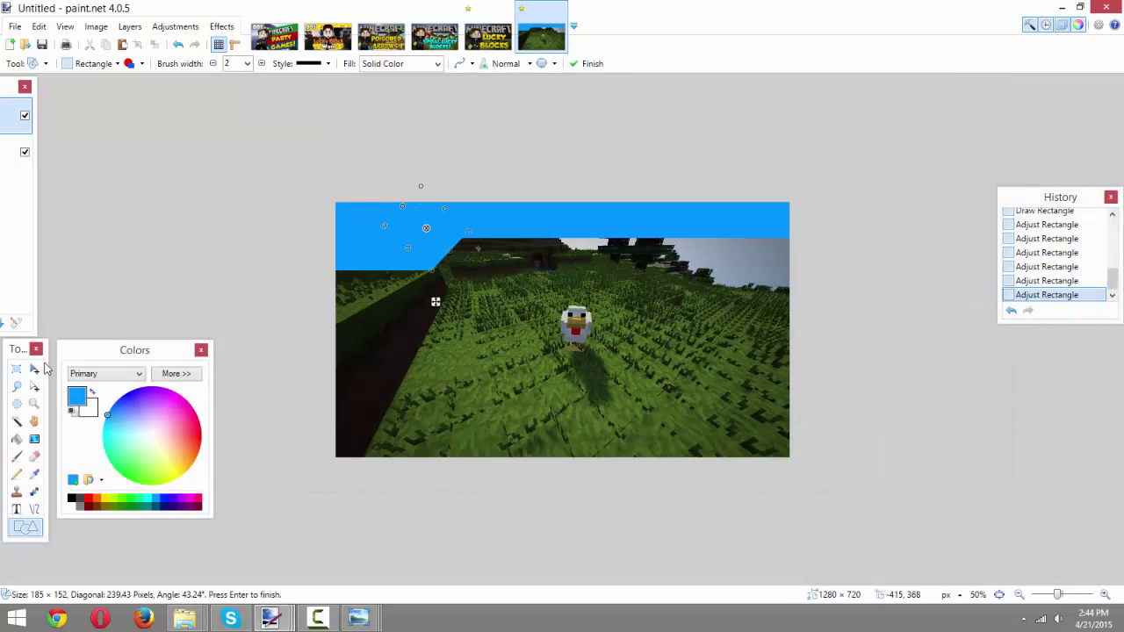
{"action": "left_click", "coordinate": [18, 369]}
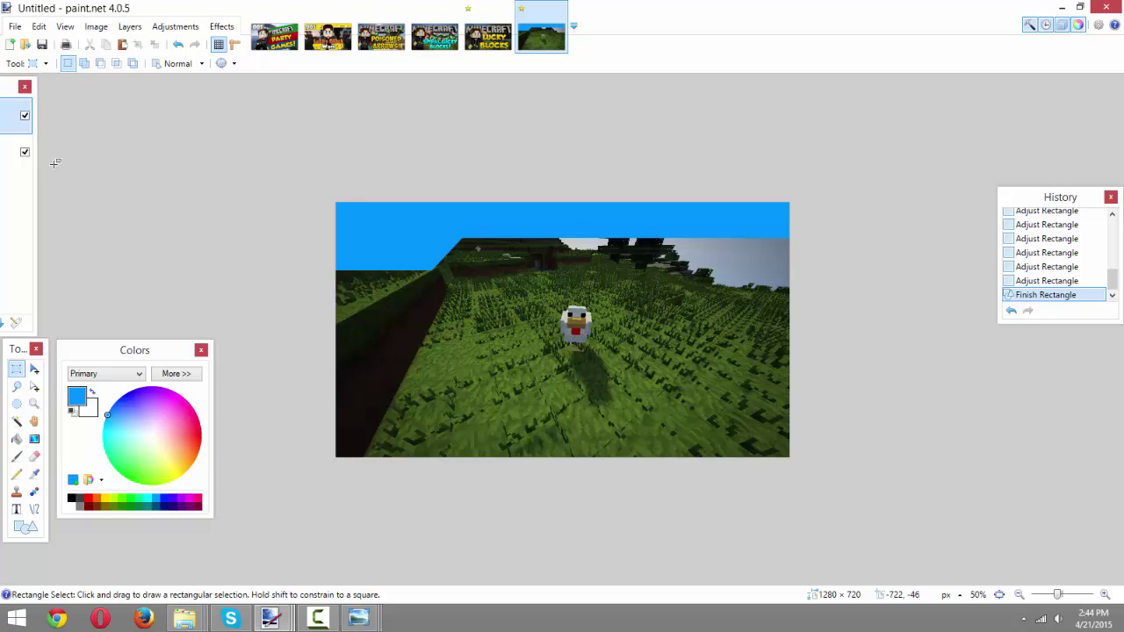
Add a new layer above Layer 2 and set the primary colour to white.
{"action": "left_click_drag", "start_coordinate": [2, 90], "coordinate": [145, 90]}
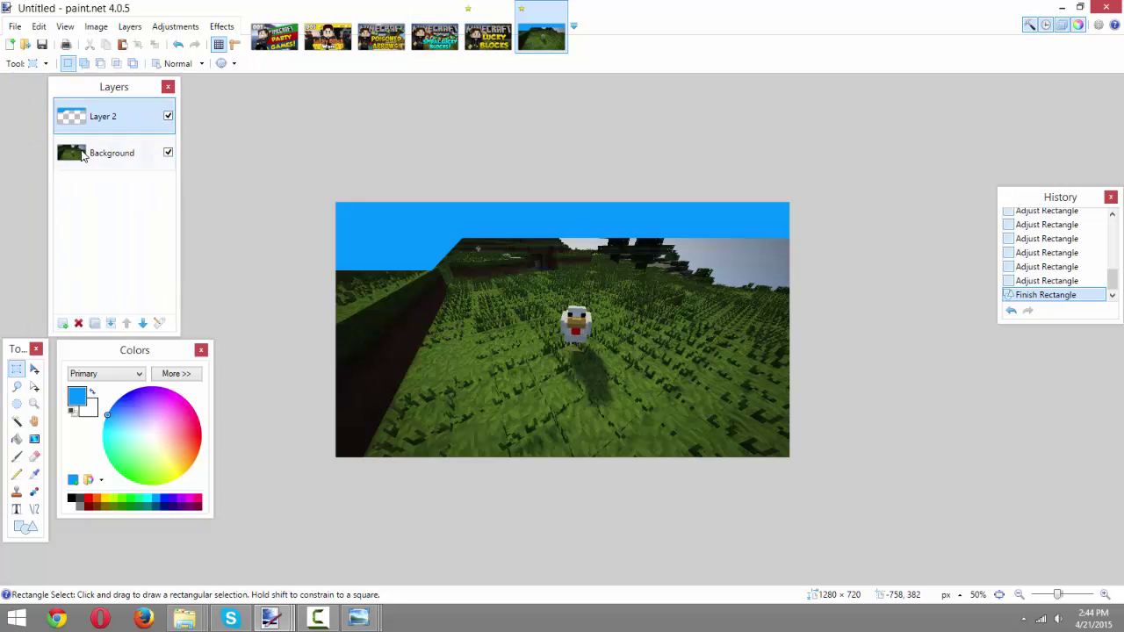
{"action": "left_click", "coordinate": [85, 156]}
{"action": "left_click", "coordinate": [92, 121]}
{"action": "left_click", "coordinate": [62, 323]}
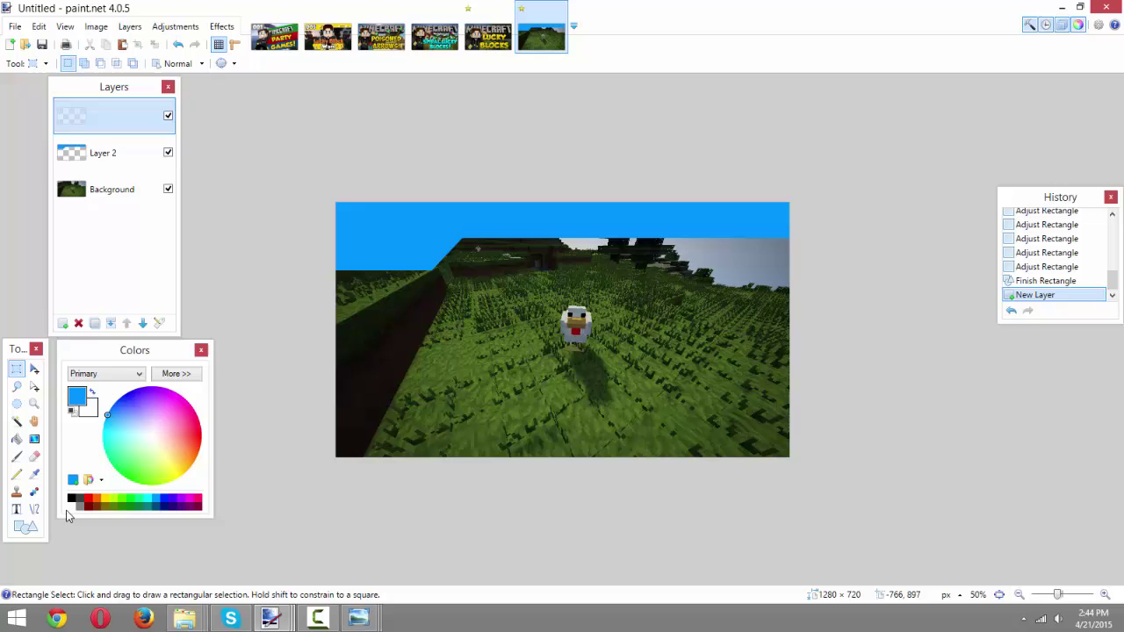
{"action": "left_click", "coordinate": [72, 506]}
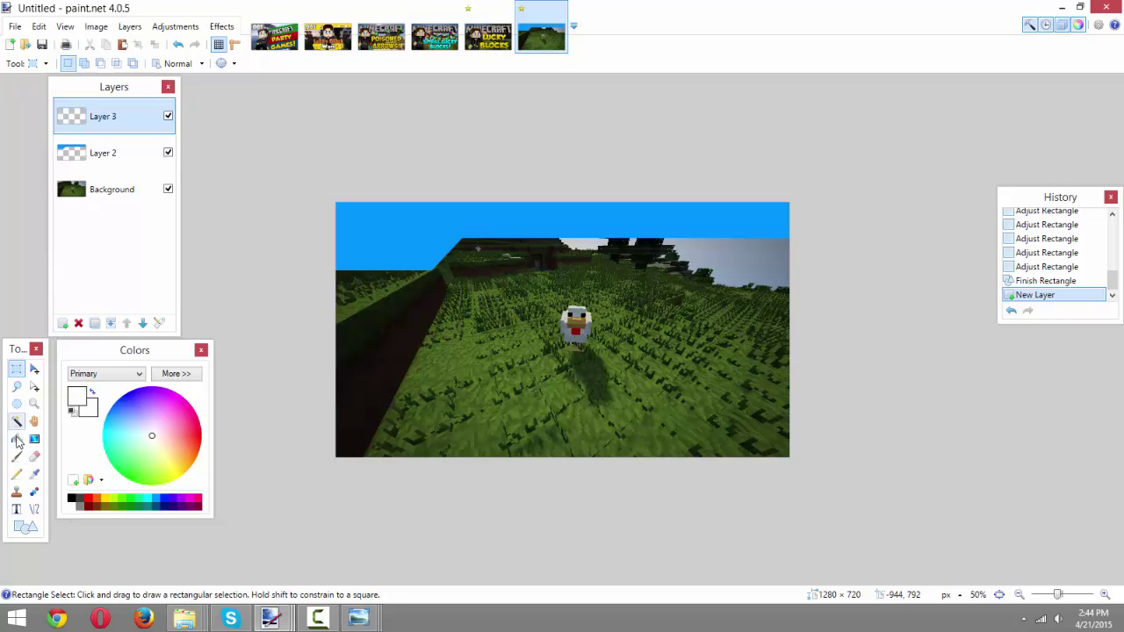
Type SURVIVAL, move it to the lower part of the image, and centre it horizontally.
{"action": "left_click", "coordinate": [15, 509]}
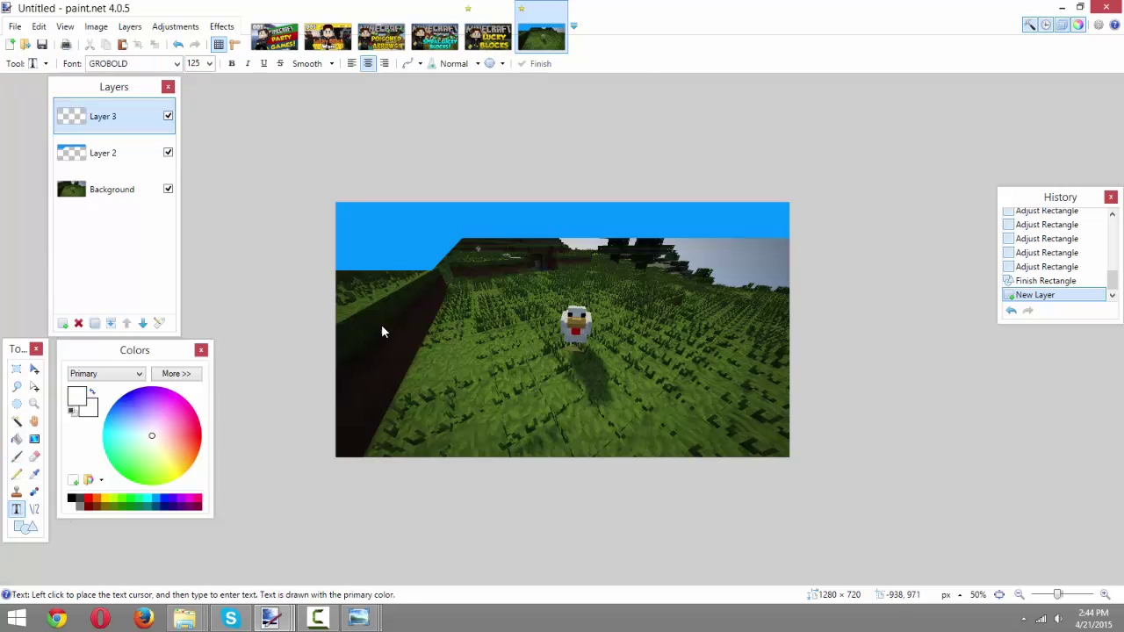
{"action": "left_click", "coordinate": [416, 357]}
{"action": "type", "text": "S"}
{"action": "type", "text": "URVIVAL"}
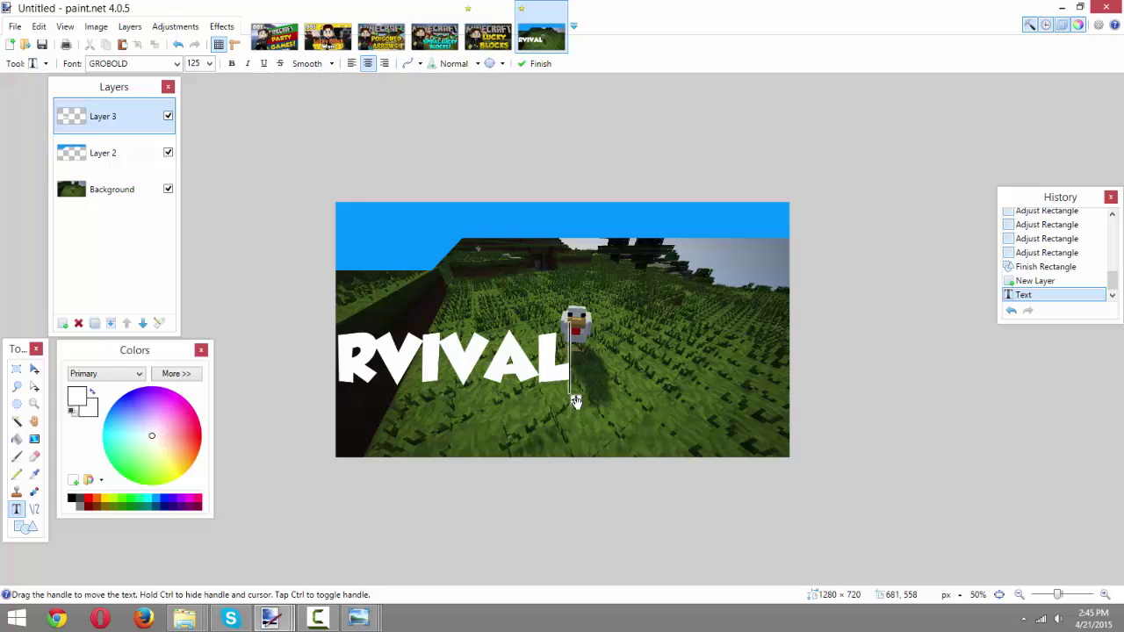
{"action": "left_click_drag", "start_coordinate": [575, 401], "coordinate": [737, 462]}
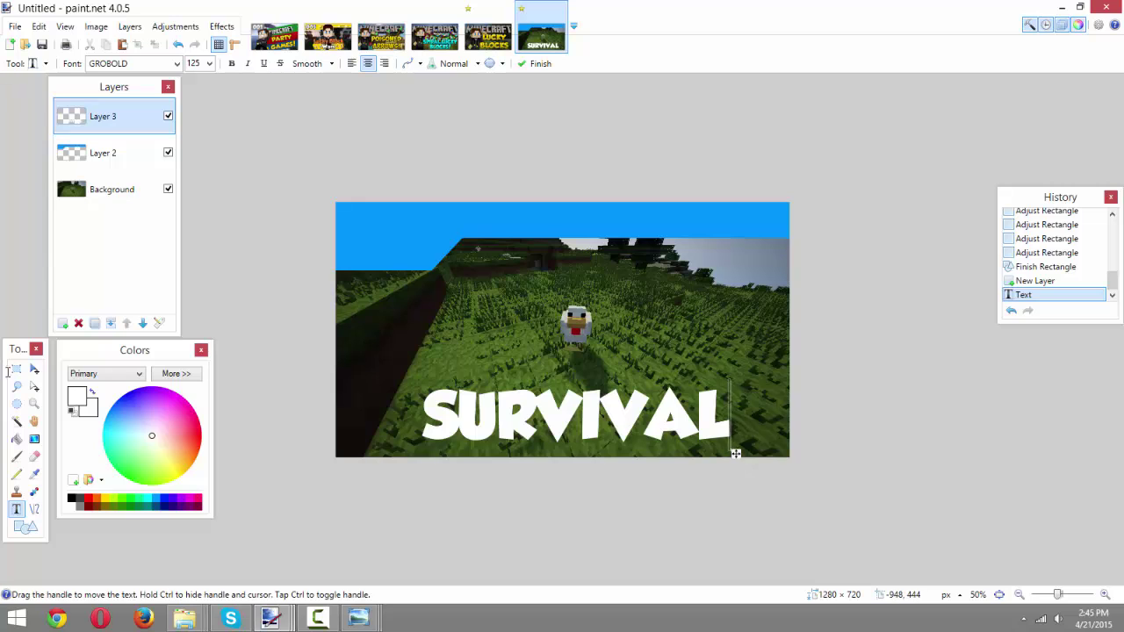
{"action": "left_click", "coordinate": [15, 370]}
{"action": "left_click", "coordinate": [221, 26]}
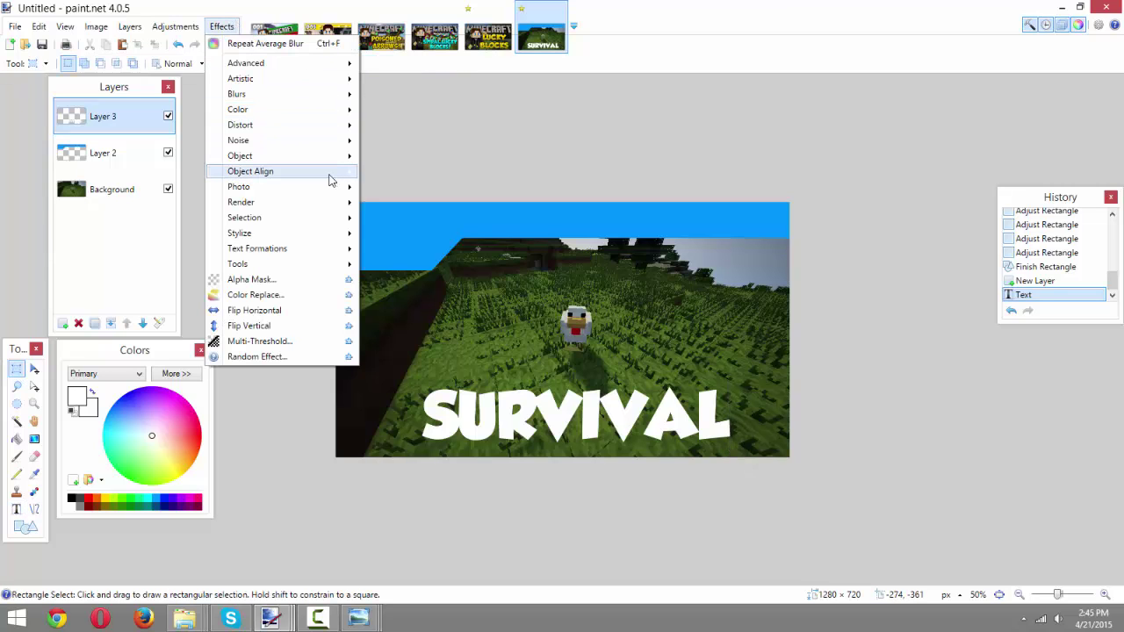
{"action": "mouse_move", "coordinate": [330, 176]}
{"action": "left_click", "coordinate": [435, 187]}
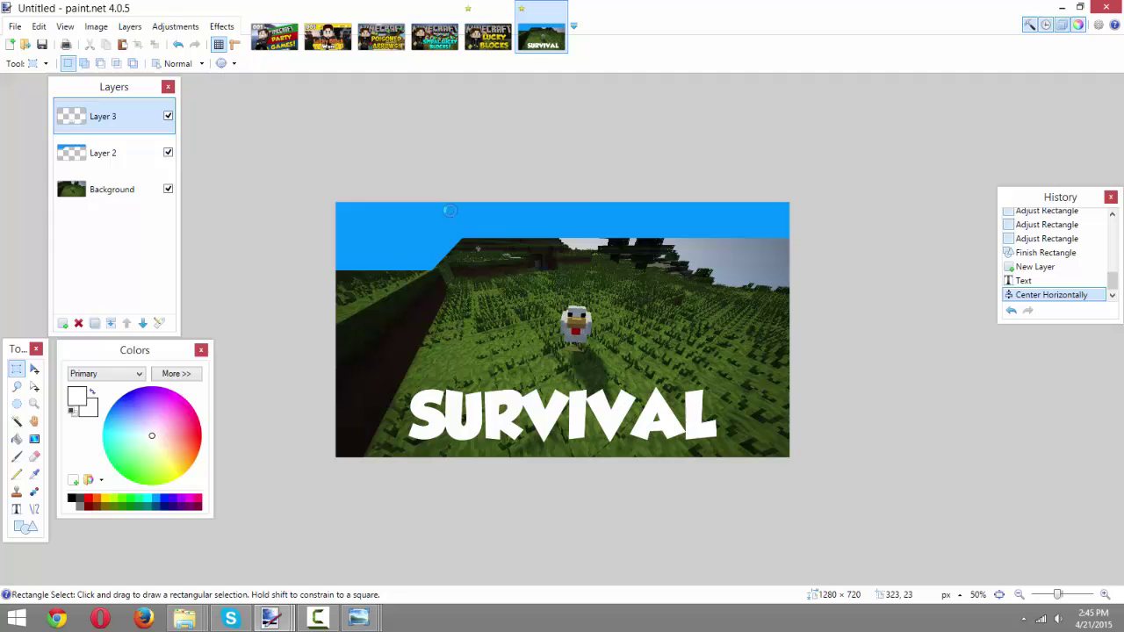
Copy the Wave.png character image from the photo viewer.
{"action": "mouse_move", "coordinate": [358, 625]}
{"action": "left_click", "coordinate": [244, 546]}
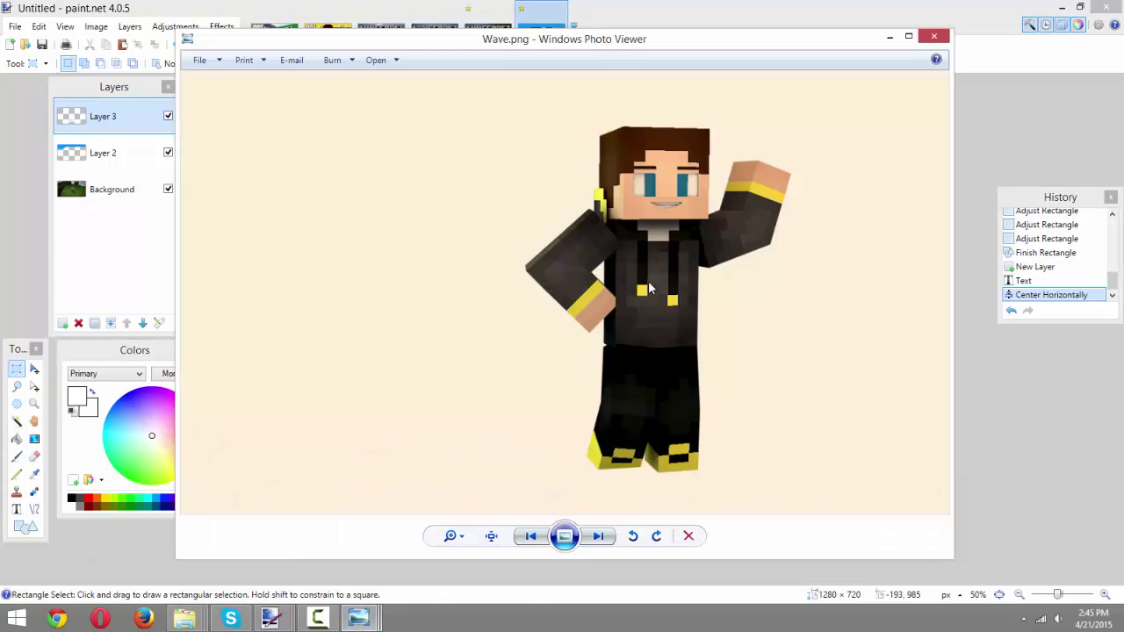
{"action": "right_click", "coordinate": [649, 284]}
{"action": "left_click", "coordinate": [683, 389]}
{"action": "left_click", "coordinate": [889, 37]}
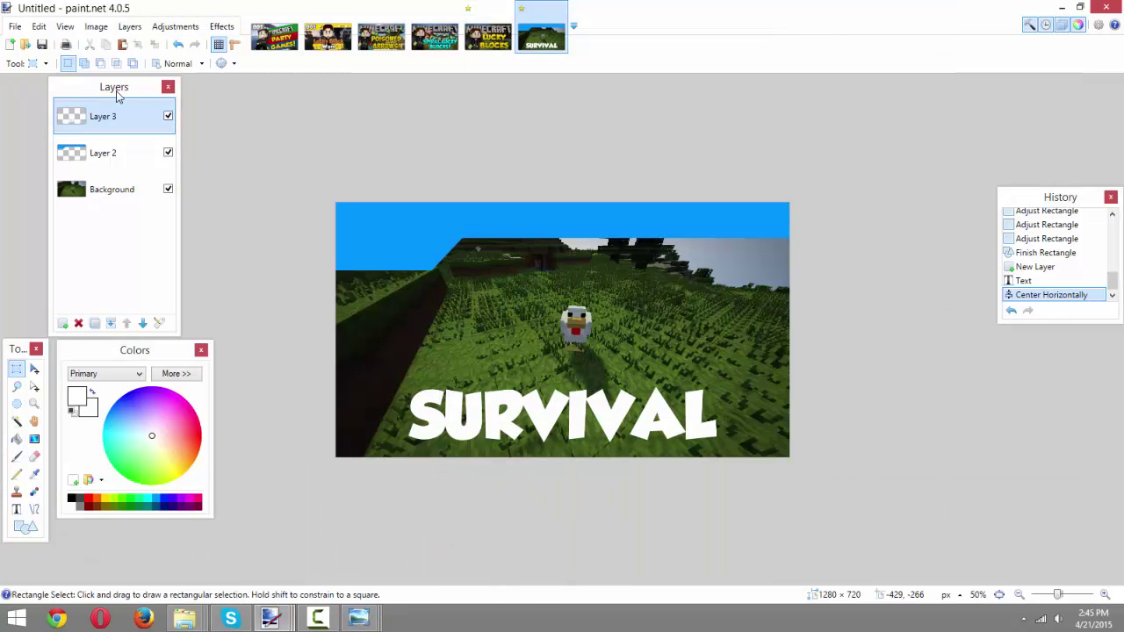
Paste the character onto a new layer above Layer 2, enlarge it, move it down, and deselect.
{"action": "left_click", "coordinate": [69, 154]}
{"action": "left_click", "coordinate": [62, 323]}
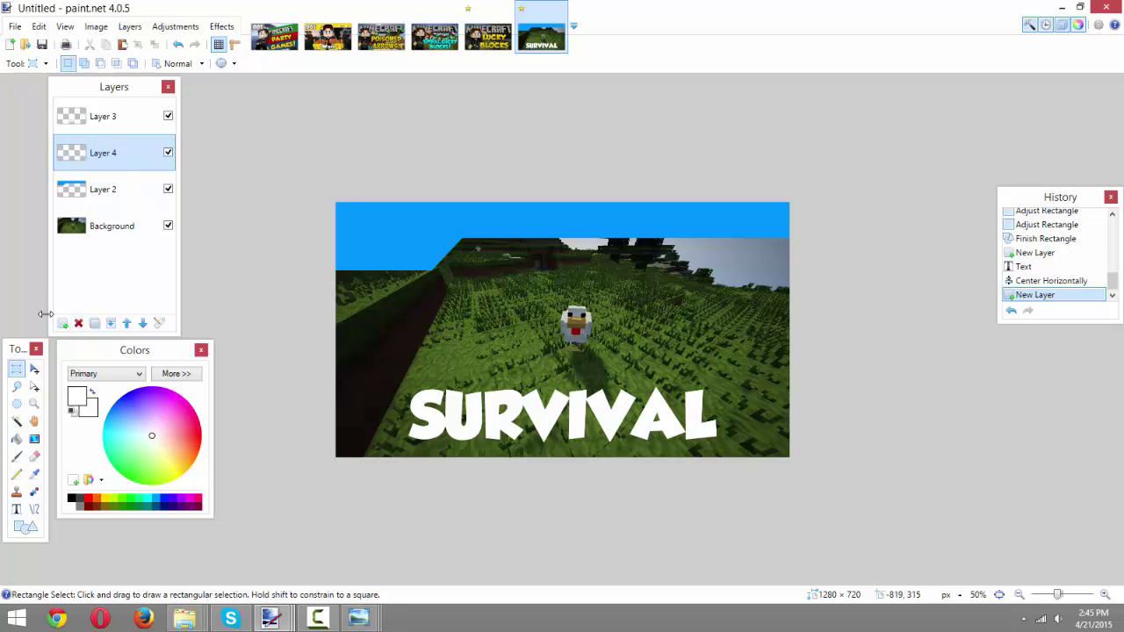
{"action": "key", "text": "ctrl+v"}
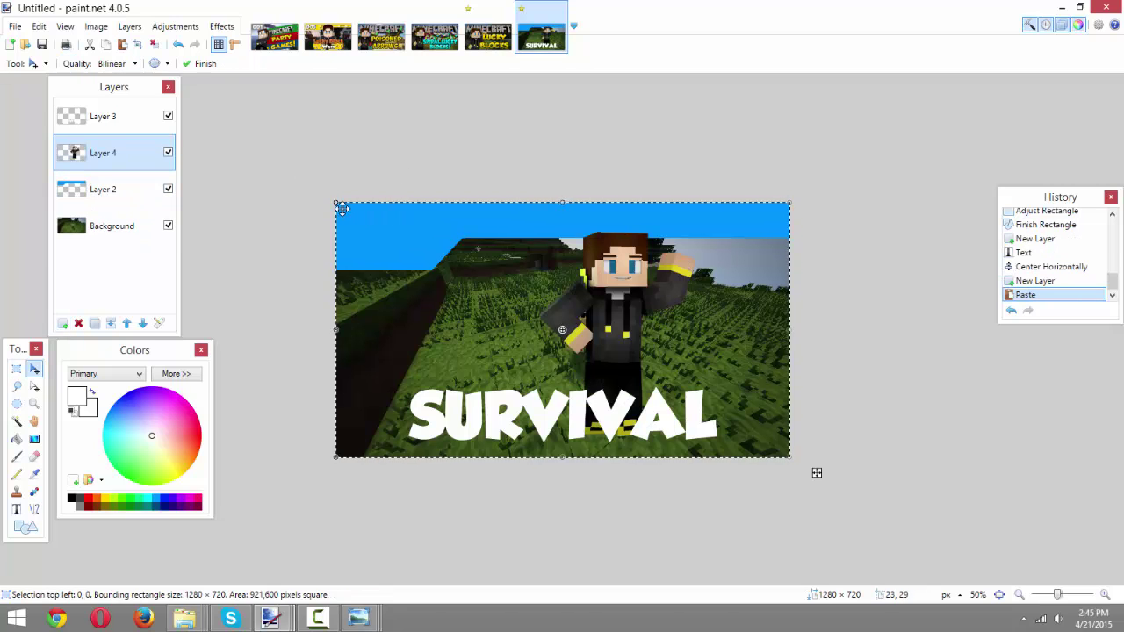
{"action": "left_click_drag", "start_coordinate": [341, 208], "coordinate": [181, 98]}
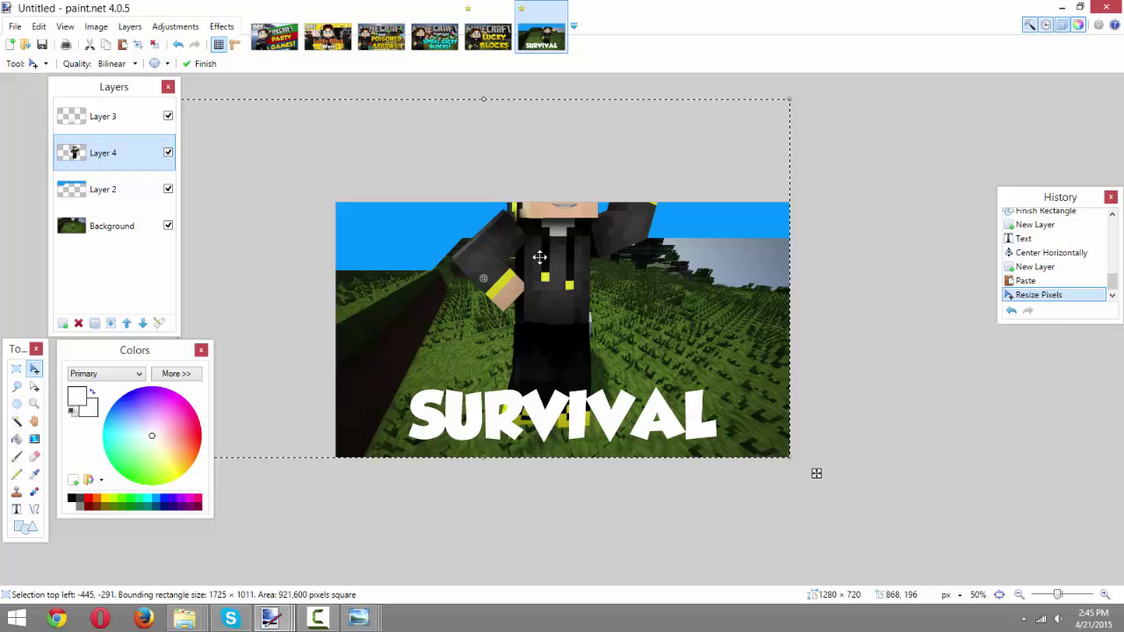
{"action": "left_click_drag", "start_coordinate": [539, 256], "coordinate": [545, 344]}
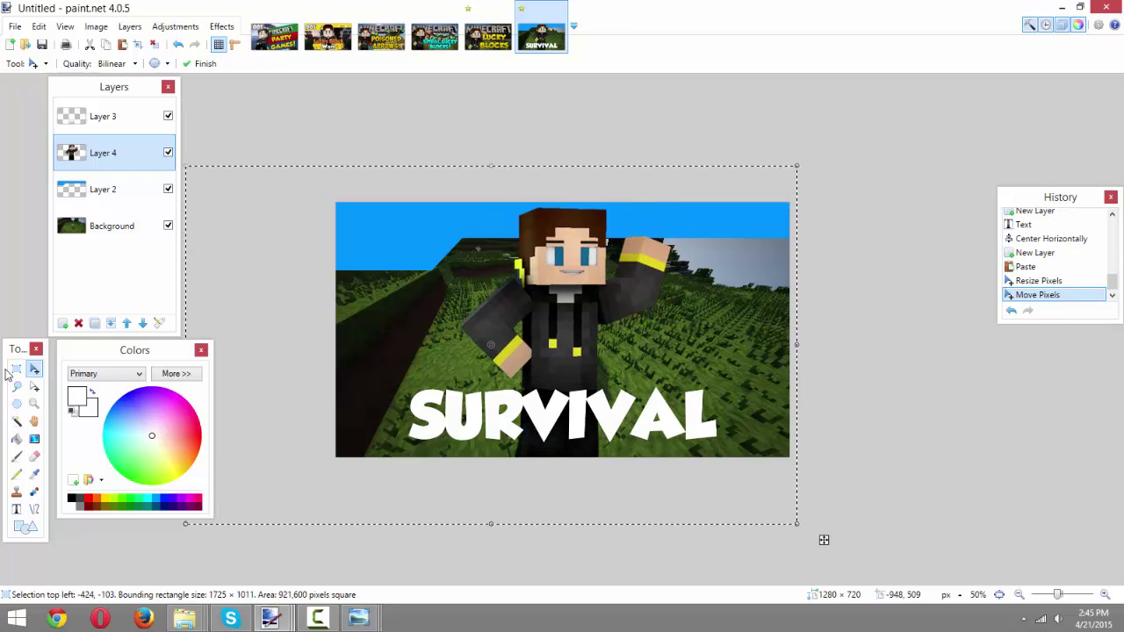
{"action": "key", "text": "s"}
{"action": "key", "text": "ctrl+d"}
Magic-wand the SURVIVAL letters and fill their lower half with a black rectangle on a new layer.
{"action": "left_click", "coordinate": [123, 118]}
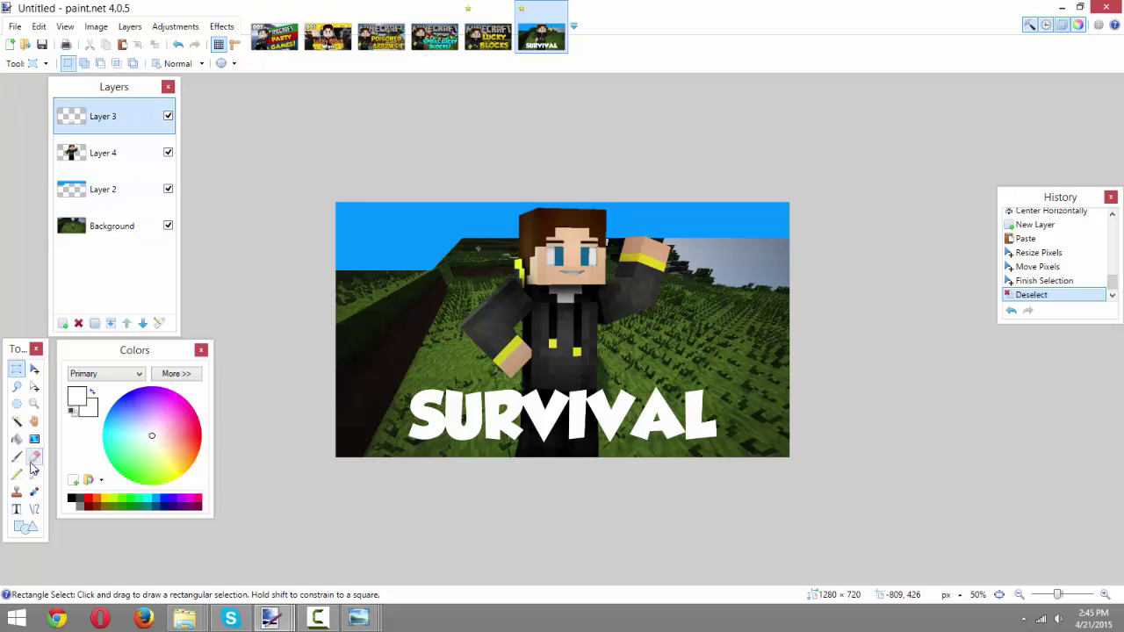
{"action": "left_click", "coordinate": [17, 422]}
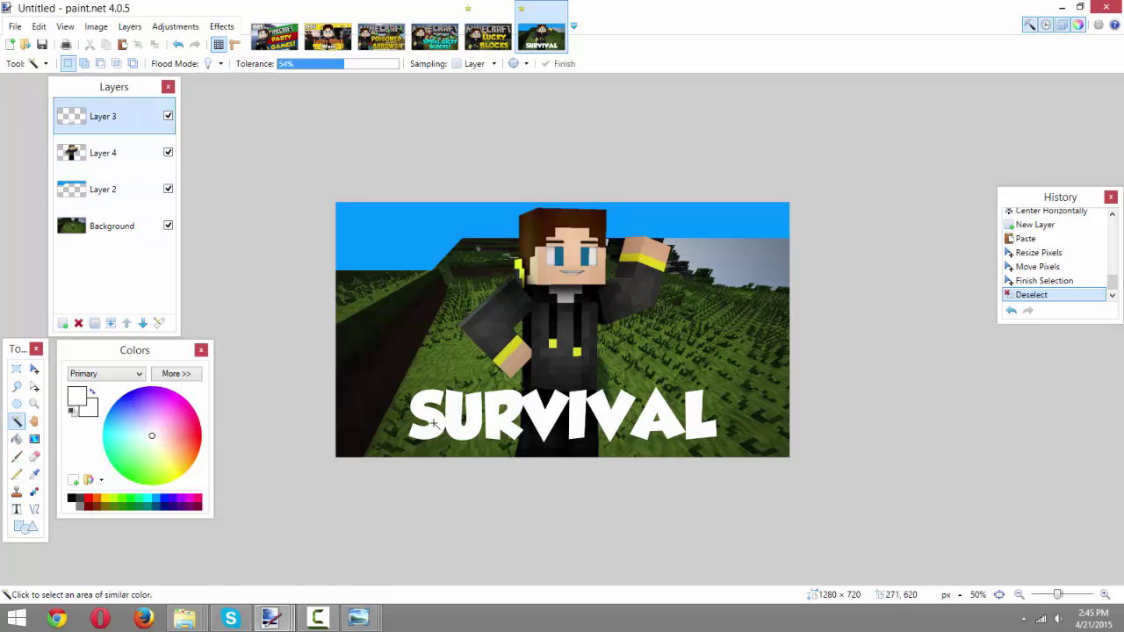
{"action": "left_click", "coordinate": [438, 425]}
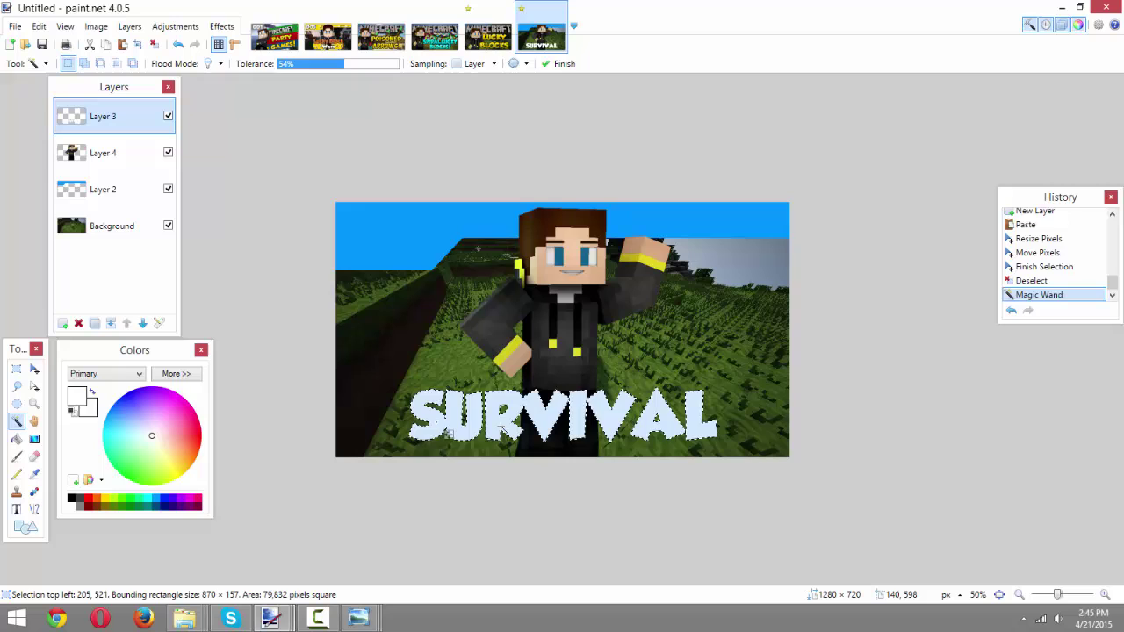
{"action": "left_click", "coordinate": [73, 499]}
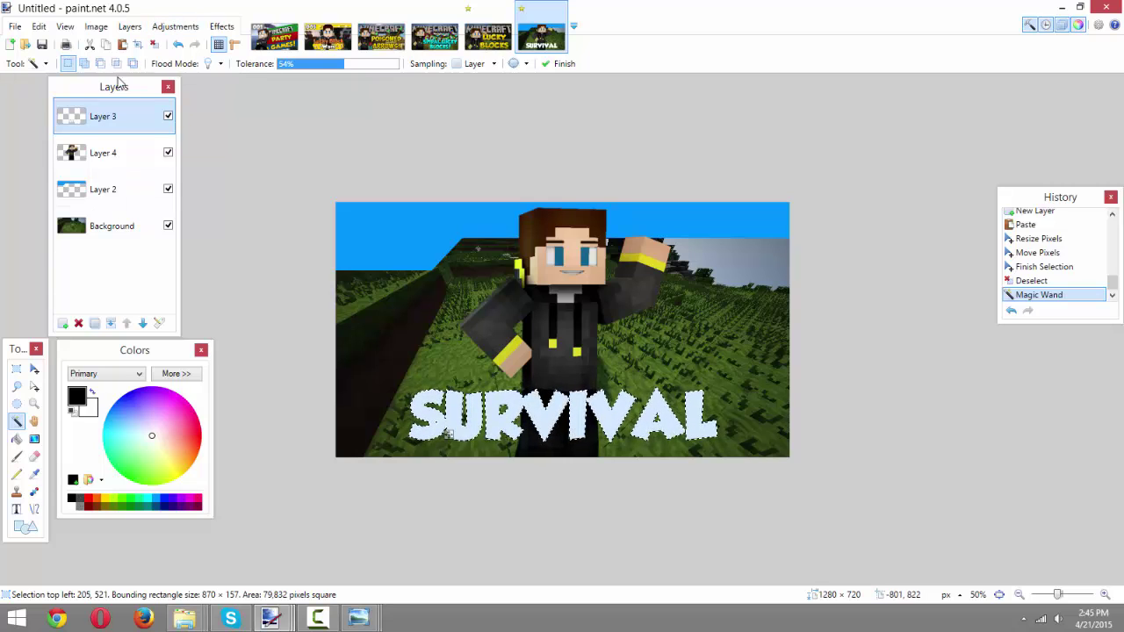
{"action": "left_click", "coordinate": [26, 526]}
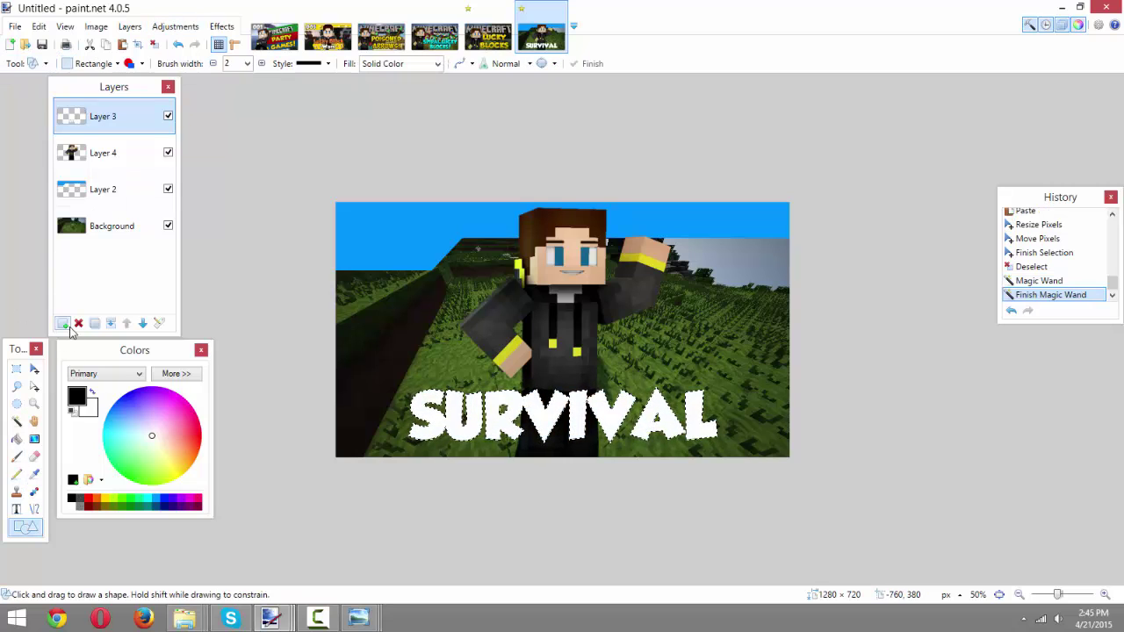
{"action": "left_click", "coordinate": [62, 323]}
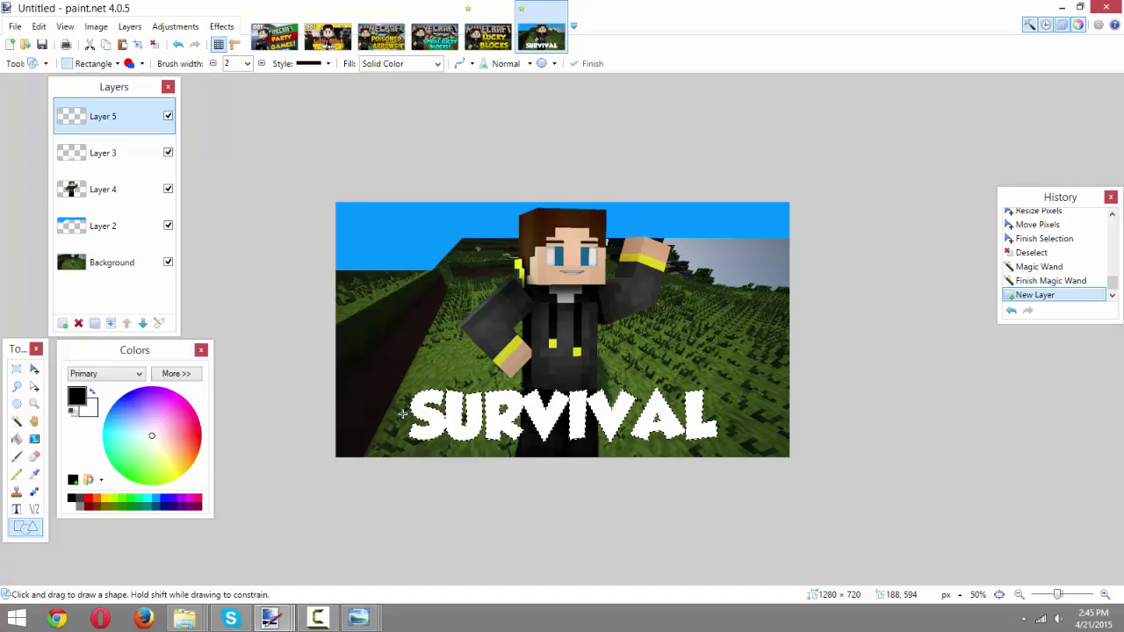
{"action": "left_click_drag", "start_coordinate": [401, 414], "coordinate": [759, 448]}
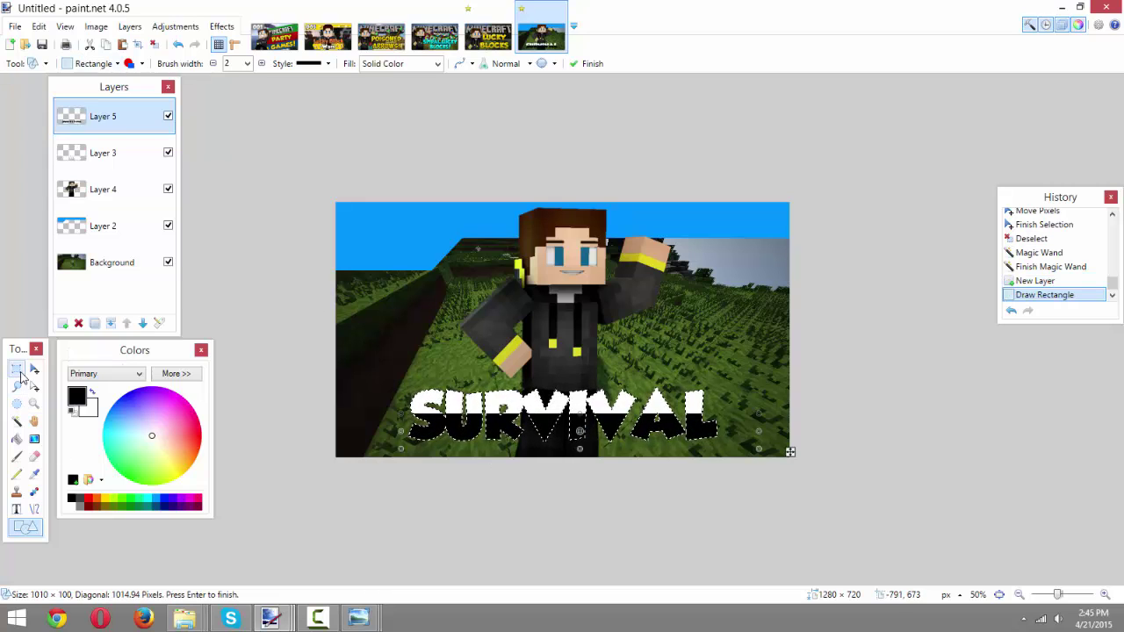
{"action": "left_click", "coordinate": [15, 368]}
{"action": "key", "text": "ctrl+d"}
Lower the overlay layer's opacity to about 60 and merge it down into the text layer.
{"action": "left_click", "coordinate": [160, 323]}
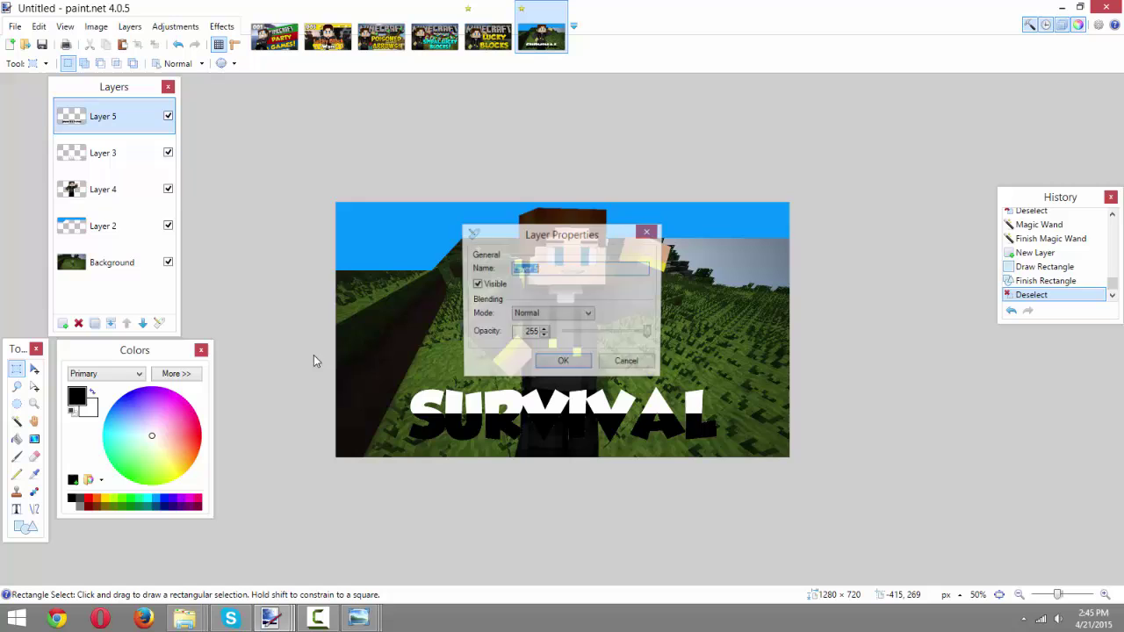
{"action": "left_click_drag", "start_coordinate": [636, 339], "coordinate": [589, 341]}
{"action": "left_click", "coordinate": [565, 363]}
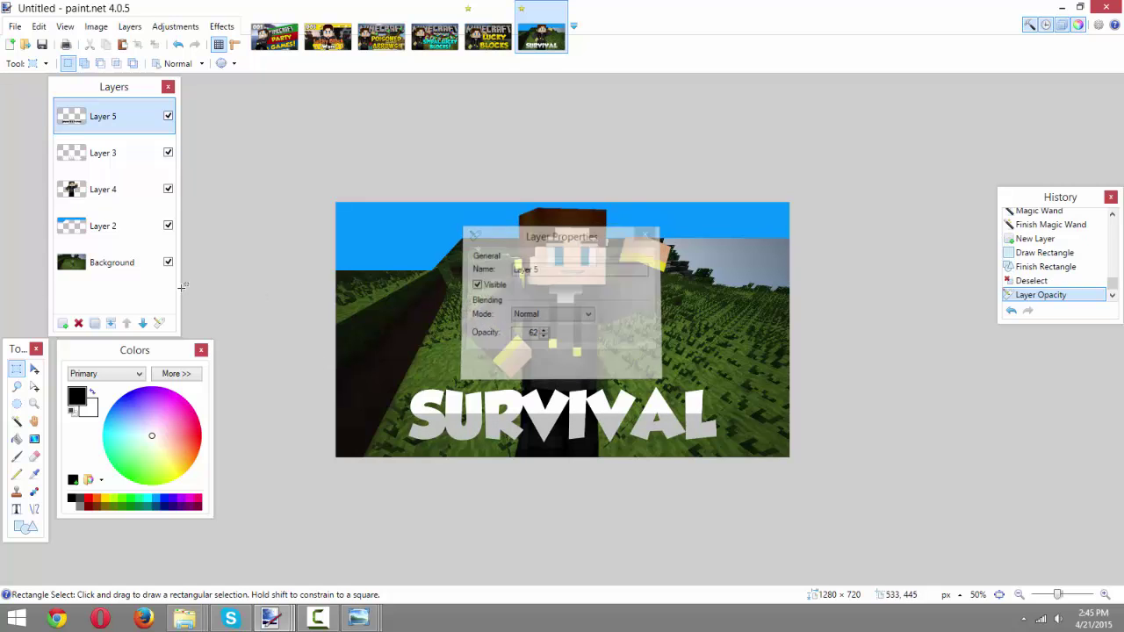
{"action": "left_click", "coordinate": [110, 324]}
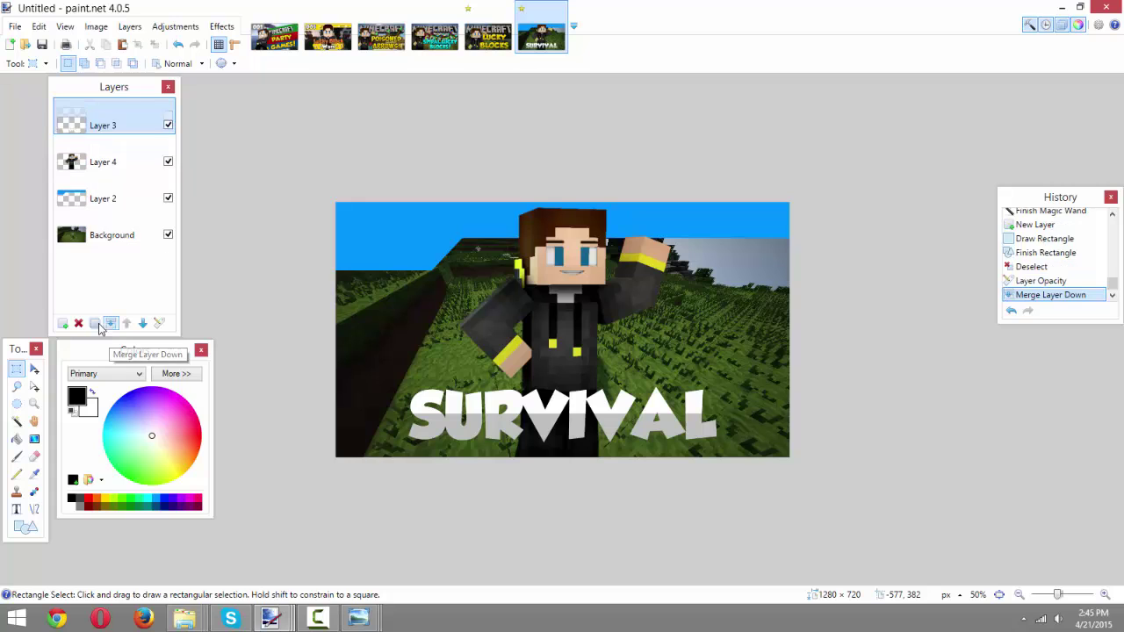
Try the Outline Object effect with a larger radius, then cancel it.
{"action": "left_click", "coordinate": [225, 30]}
{"action": "mouse_move", "coordinate": [317, 157]}
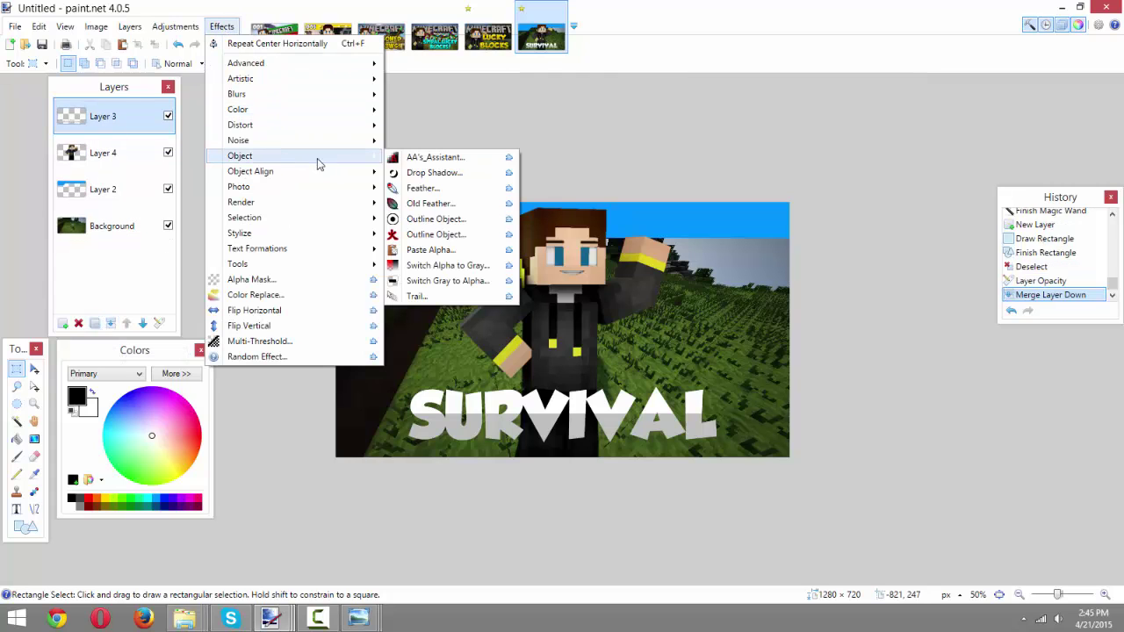
{"action": "left_click", "coordinate": [443, 220]}
{"action": "left_click_drag", "start_coordinate": [619, 200], "coordinate": [934, 126]}
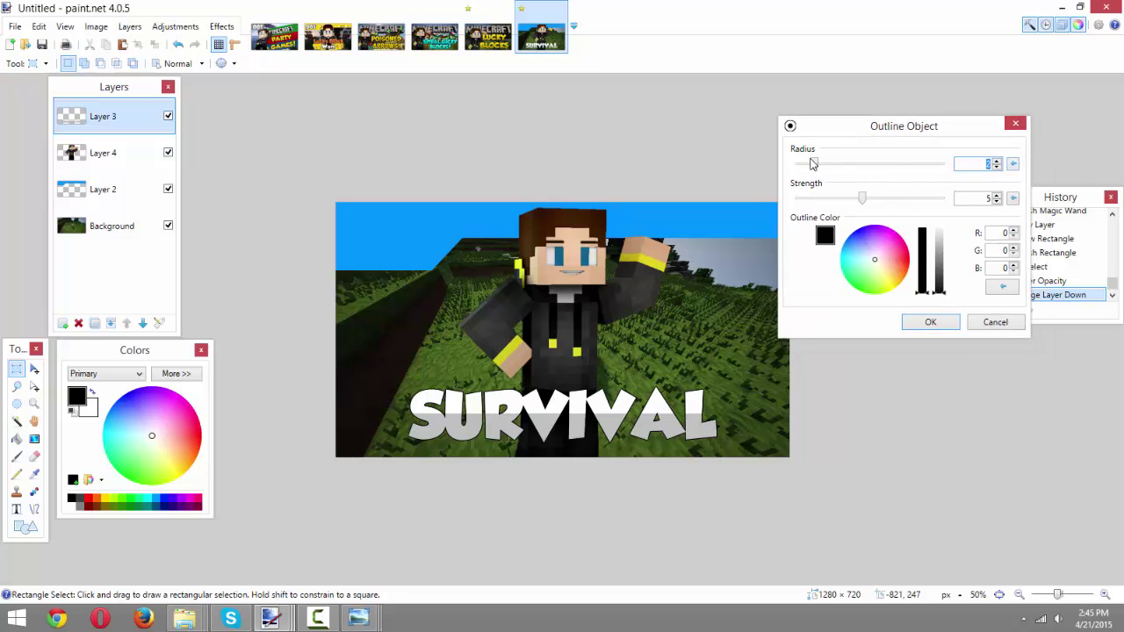
{"action": "left_click_drag", "start_coordinate": [813, 164], "coordinate": [958, 176]}
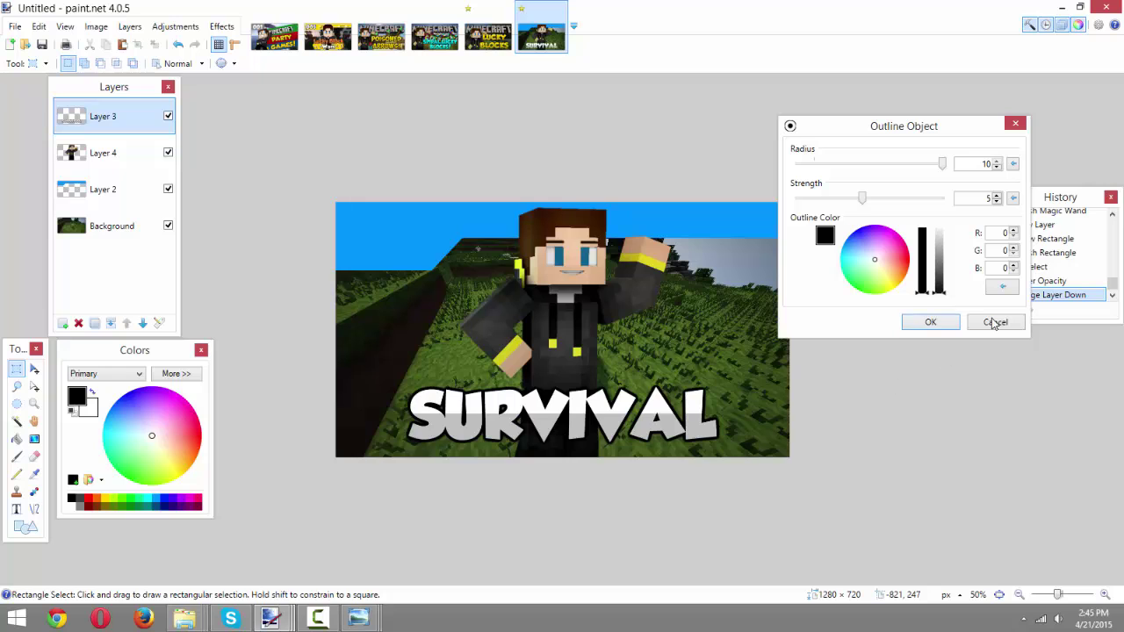
{"action": "left_click", "coordinate": [995, 323]}
Apply a Drop Shadow with widening radius 10, zero offset and blur, opacity 255 to SURVIVAL.
{"action": "left_click", "coordinate": [221, 27]}
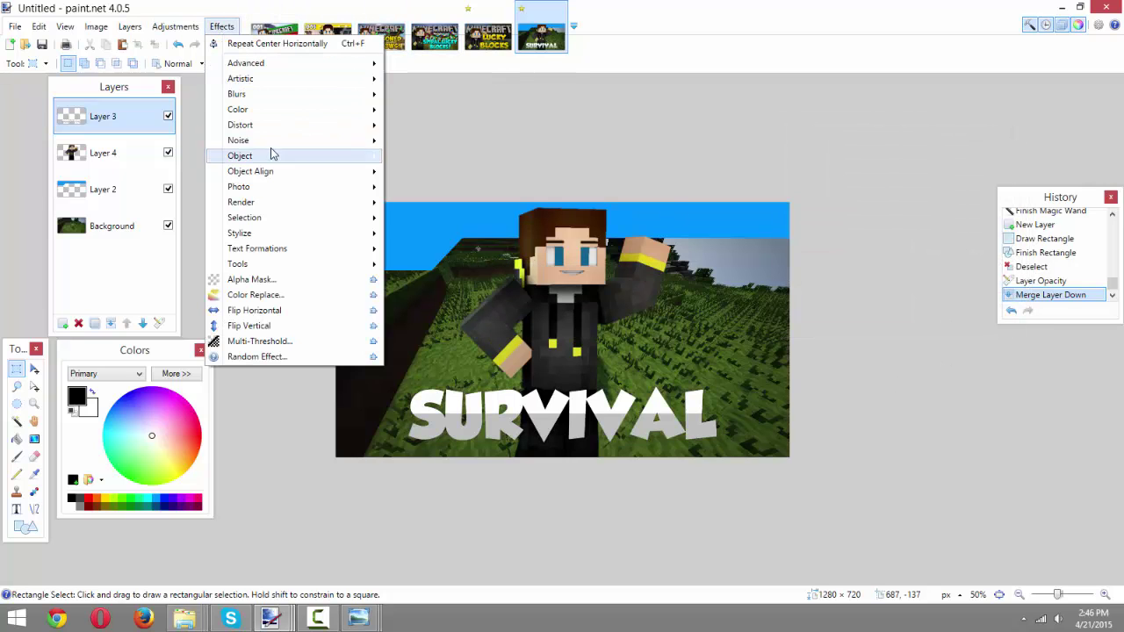
{"action": "mouse_move", "coordinate": [270, 155]}
{"action": "left_click", "coordinate": [431, 171]}
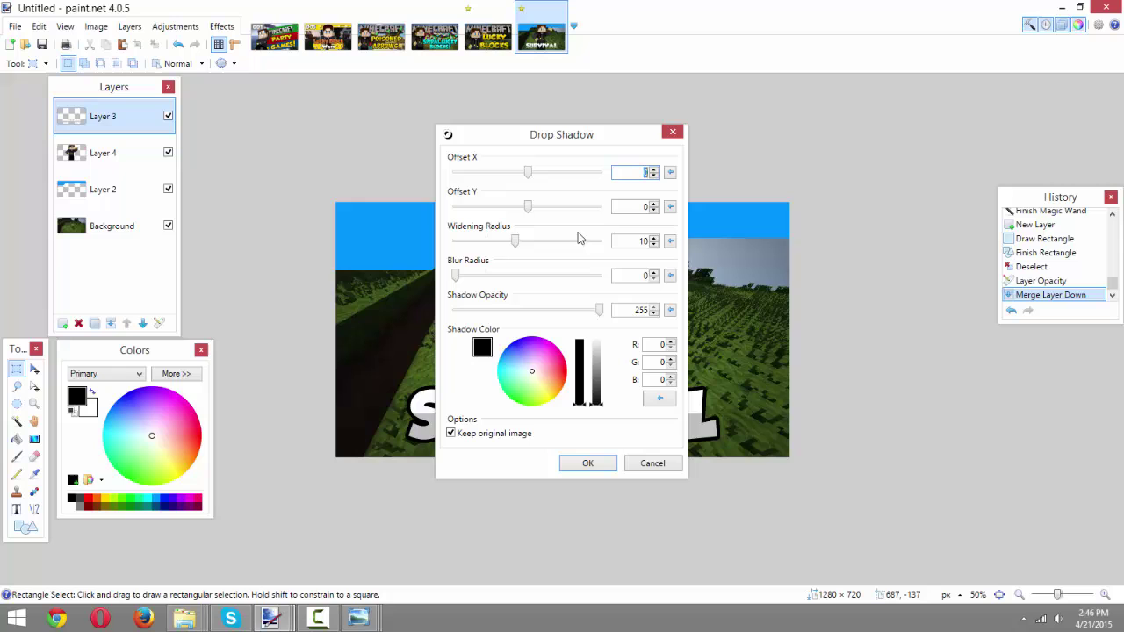
{"action": "left_click_drag", "start_coordinate": [666, 149], "coordinate": [926, 157]}
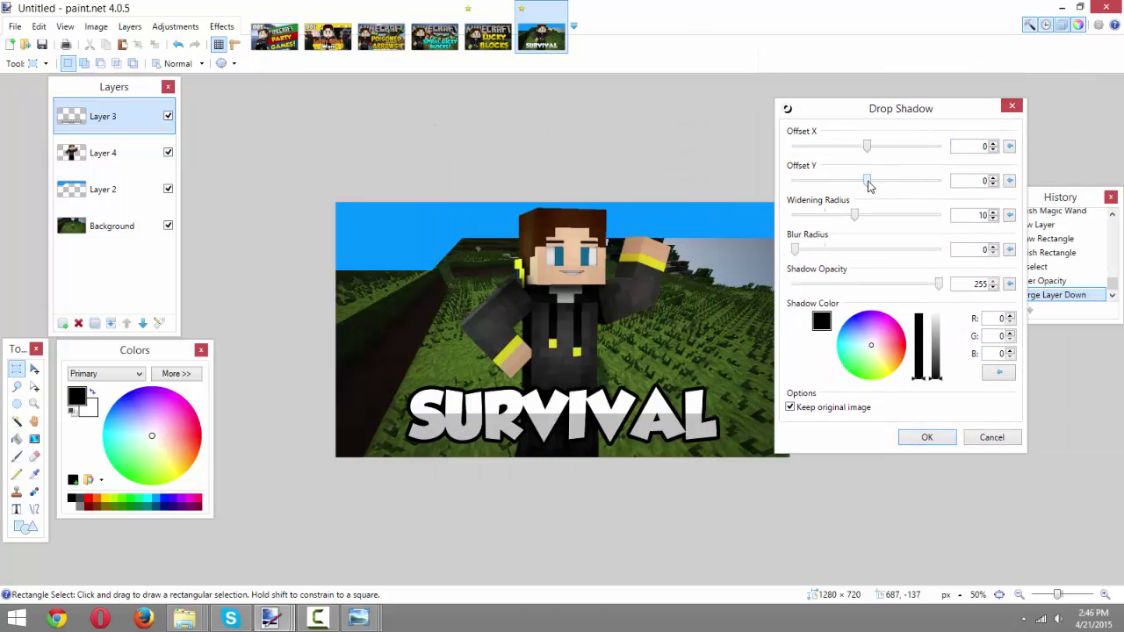
{"action": "mouse_move", "coordinate": [853, 215]}
{"action": "left_mouse_down"}
{"action": "mouse_move", "coordinate": [841, 216]}
{"action": "mouse_move", "coordinate": [956, 226]}
{"action": "mouse_move", "coordinate": [840, 219]}
{"action": "mouse_move", "coordinate": [855, 222]}
{"action": "left_mouse_up"}
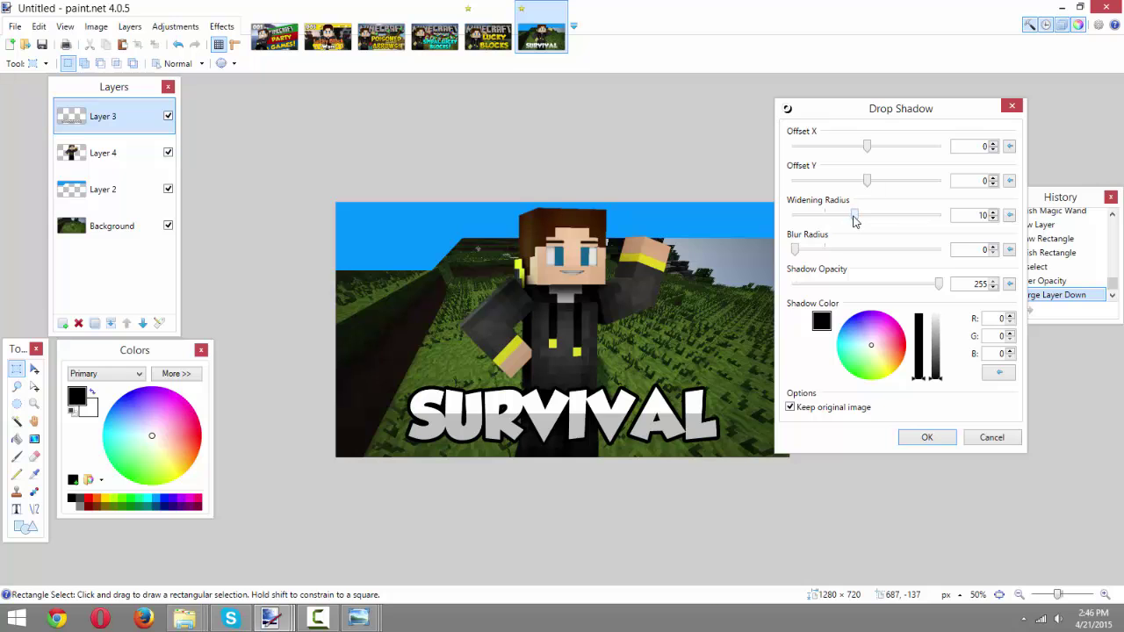
{"action": "left_click", "coordinate": [928, 436]}
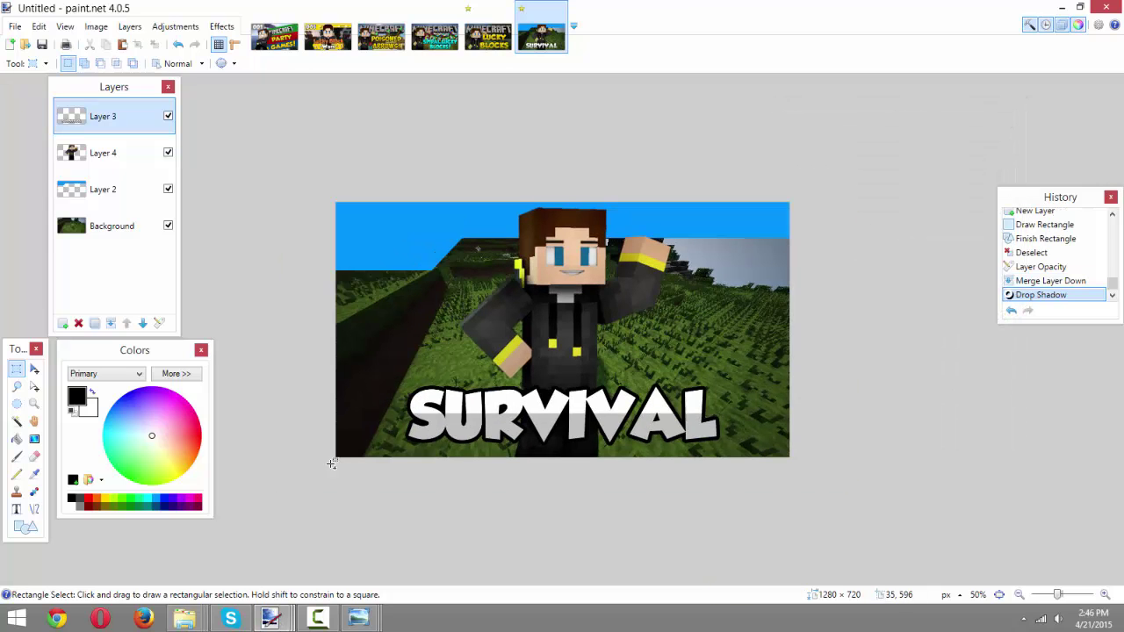
Copy minecraft-logo-white.png from the photo viewer.
{"action": "mouse_move", "coordinate": [358, 625]}
{"action": "left_click", "coordinate": [452, 502]}
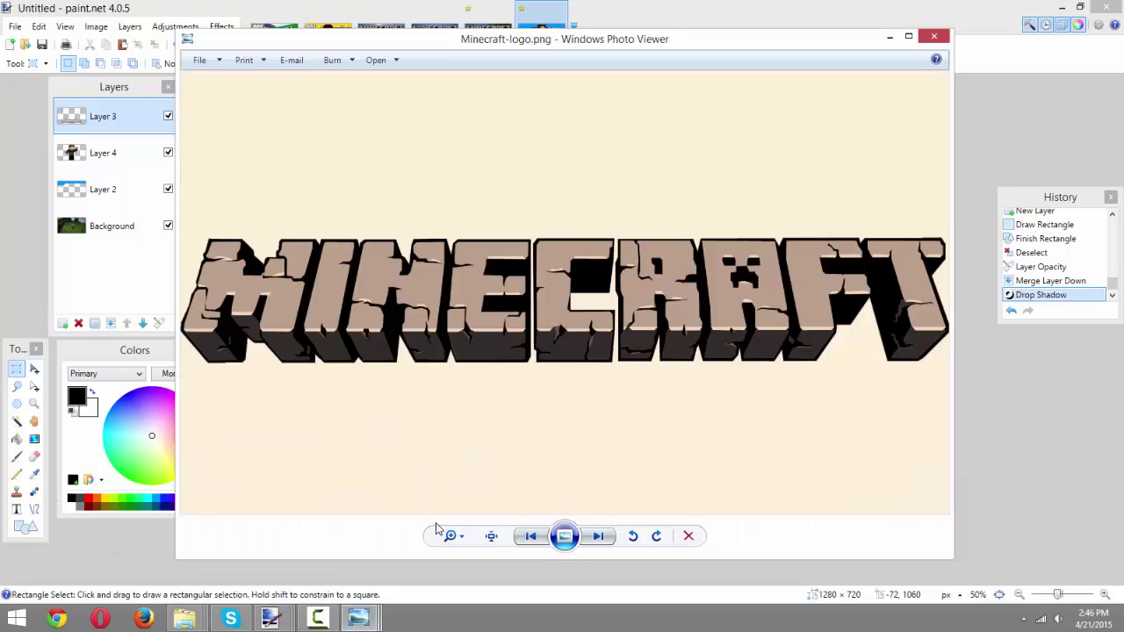
{"action": "scroll", "coordinate": [445, 500], "scroll_direction": "down", "scroll_amount": 1}
{"action": "scroll", "coordinate": [484, 348], "scroll_direction": "up", "scroll_amount": 2}
{"action": "right_click", "coordinate": [502, 325]}
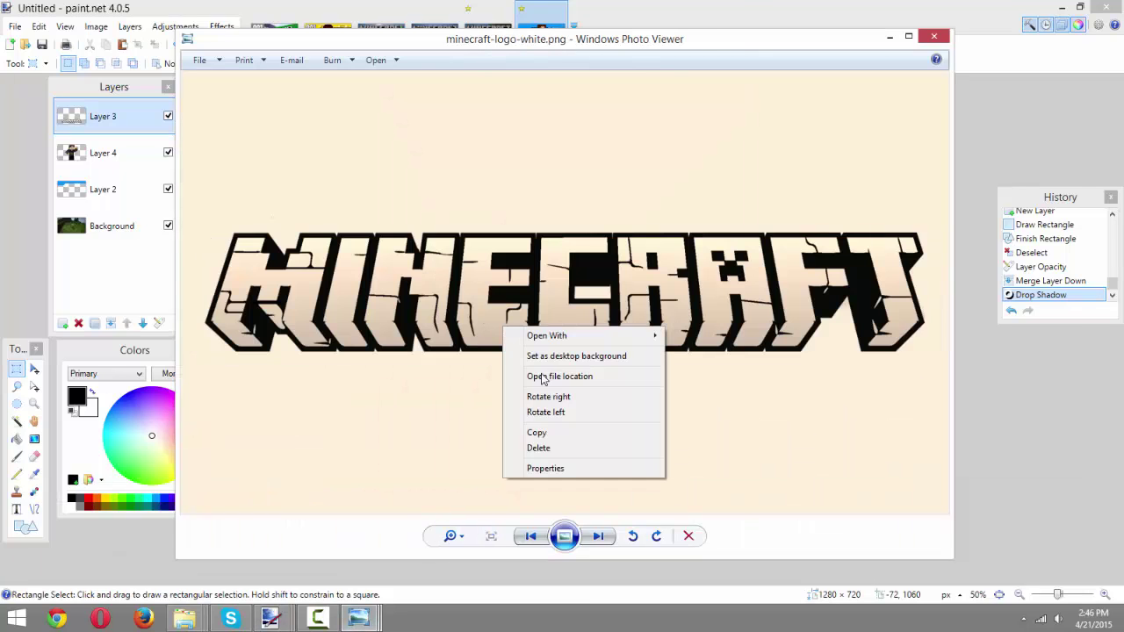
{"action": "left_click", "coordinate": [539, 434]}
{"action": "left_click", "coordinate": [705, 3]}
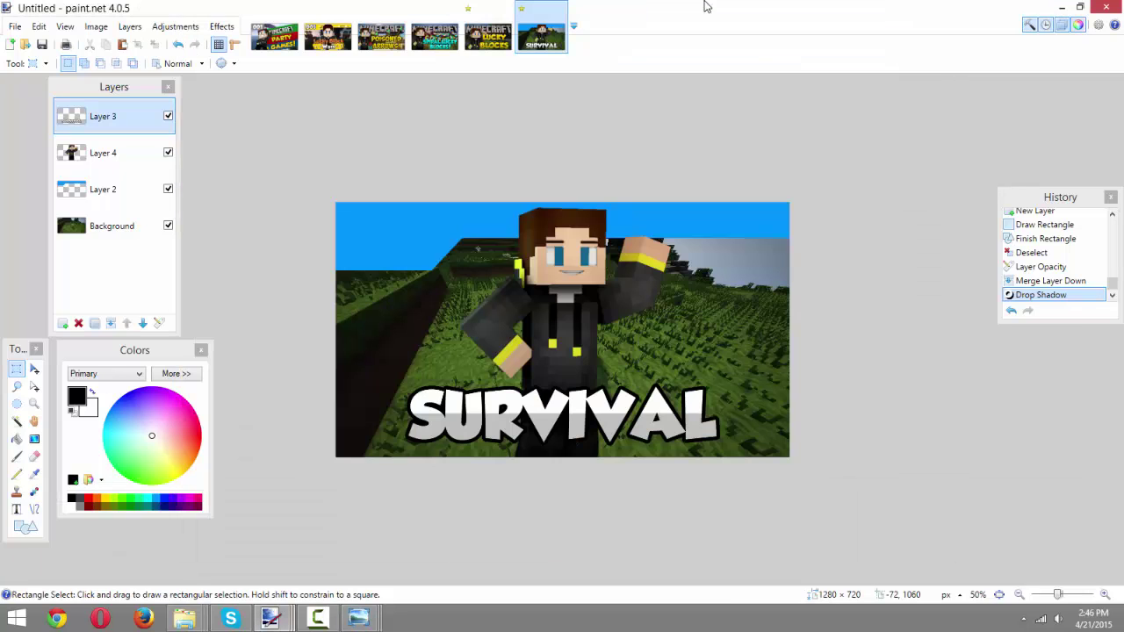
Paste the logo on a new layer below the text, shrink it to 676 × 132, and place it above SURVIVAL.
{"action": "left_click", "coordinate": [62, 322]}
{"action": "left_click", "coordinate": [142, 322]}
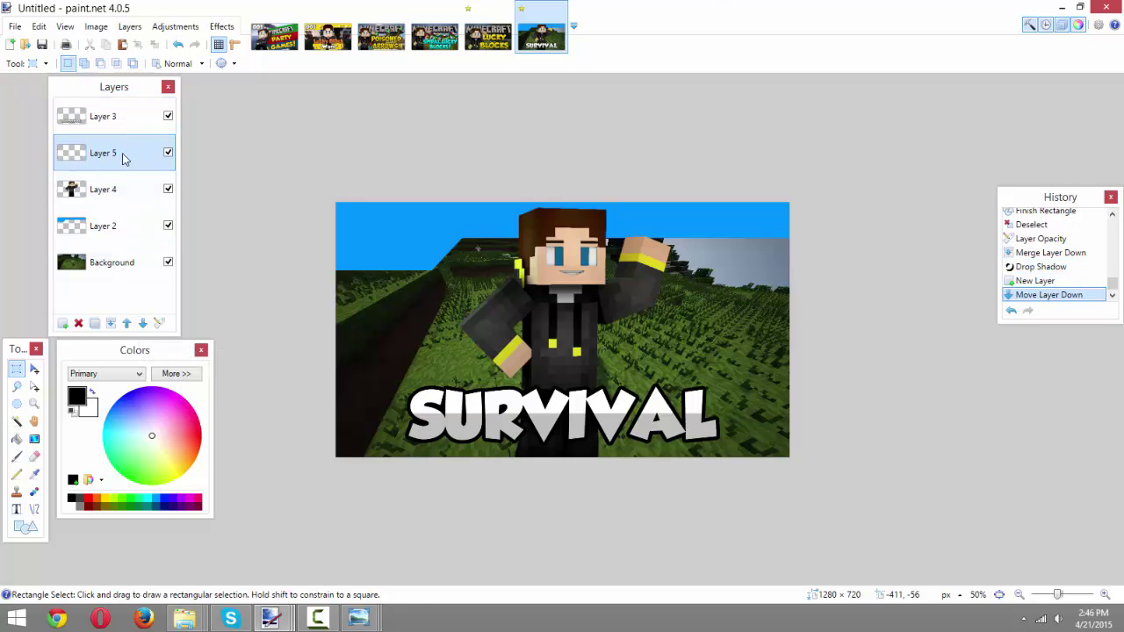
{"action": "key", "text": "ctrl+v"}
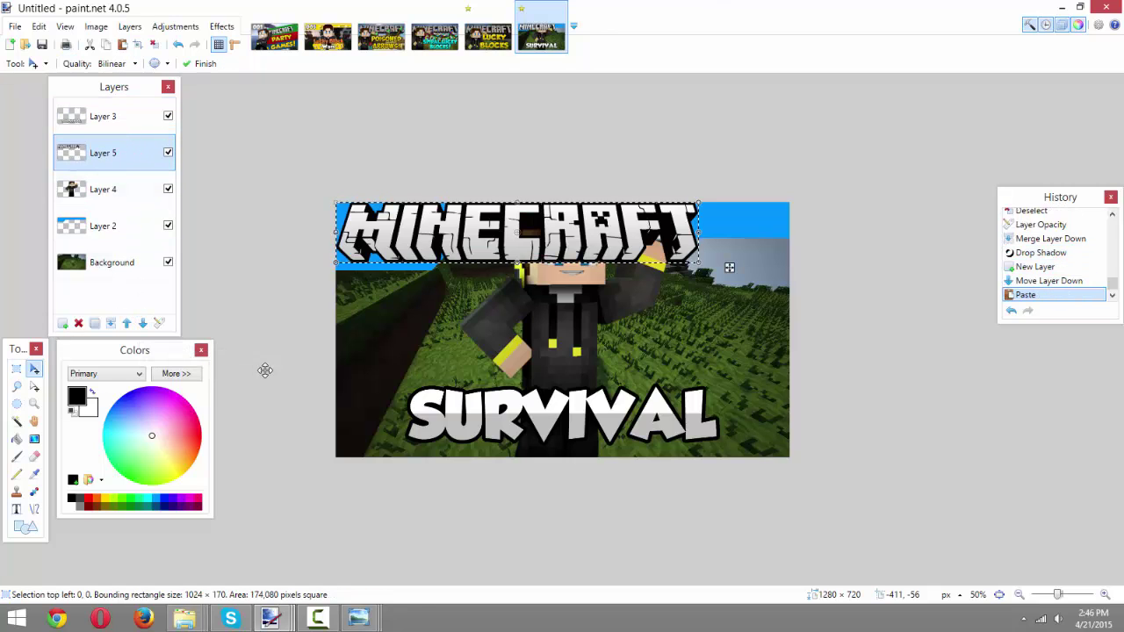
{"action": "left_click_drag", "start_coordinate": [640, 227], "coordinate": [608, 363]}
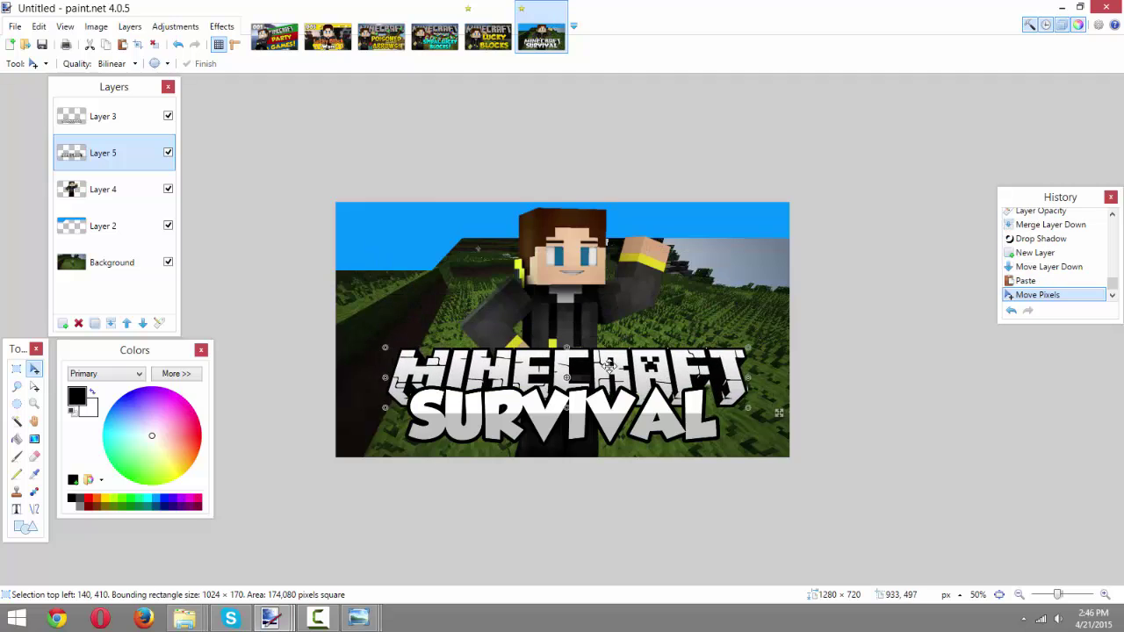
{"action": "left_click_drag", "start_coordinate": [401, 351], "coordinate": [509, 361]}
{"action": "left_click_drag", "start_coordinate": [778, 413], "coordinate": [706, 414]}
{"action": "left_click_drag", "start_coordinate": [571, 382], "coordinate": [576, 383]}
{"action": "left_click", "coordinate": [16, 369]}
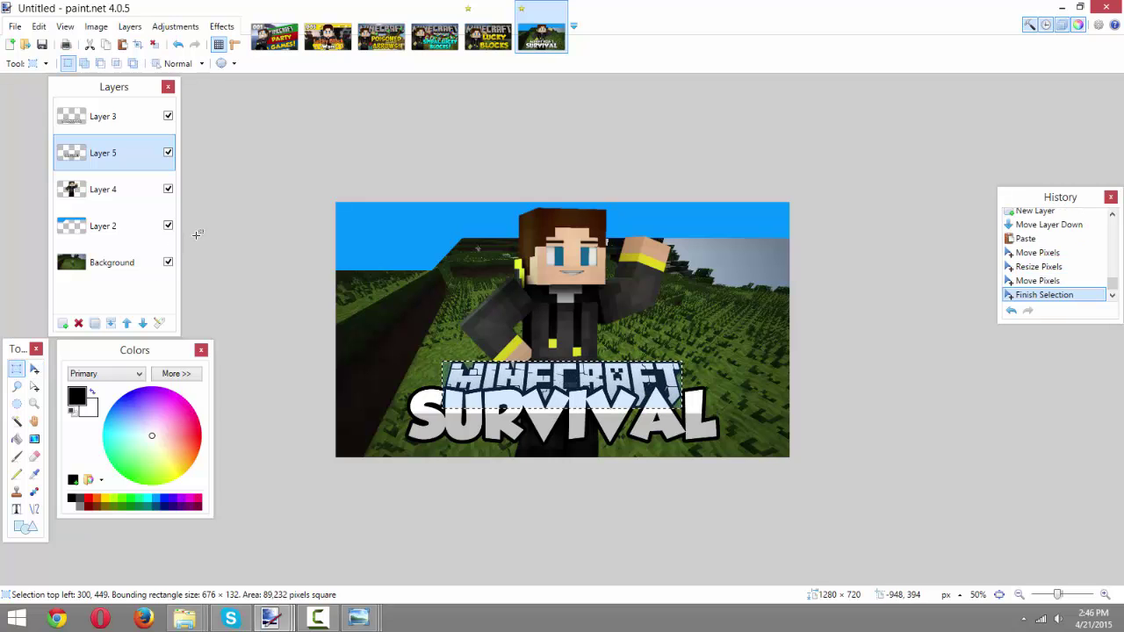
Deselect and centre the MINECRAFT logo horizontally on the canvas.
{"action": "left_click", "coordinate": [197, 234]}
{"action": "left_click", "coordinate": [222, 26]}
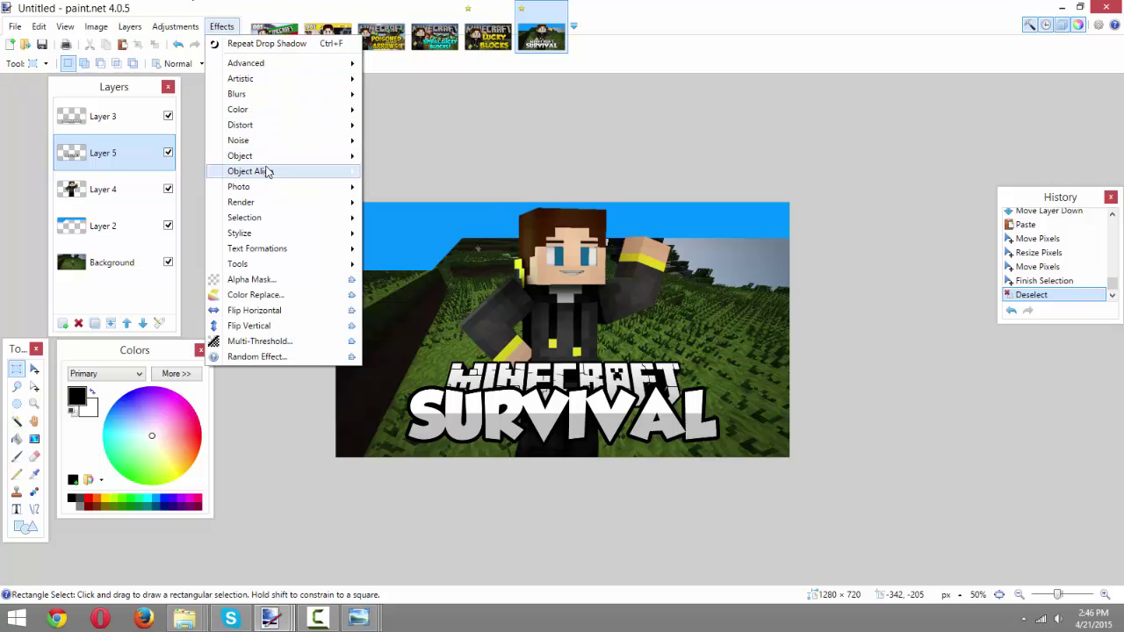
{"action": "mouse_move", "coordinate": [263, 171]}
{"action": "left_click", "coordinate": [421, 190]}
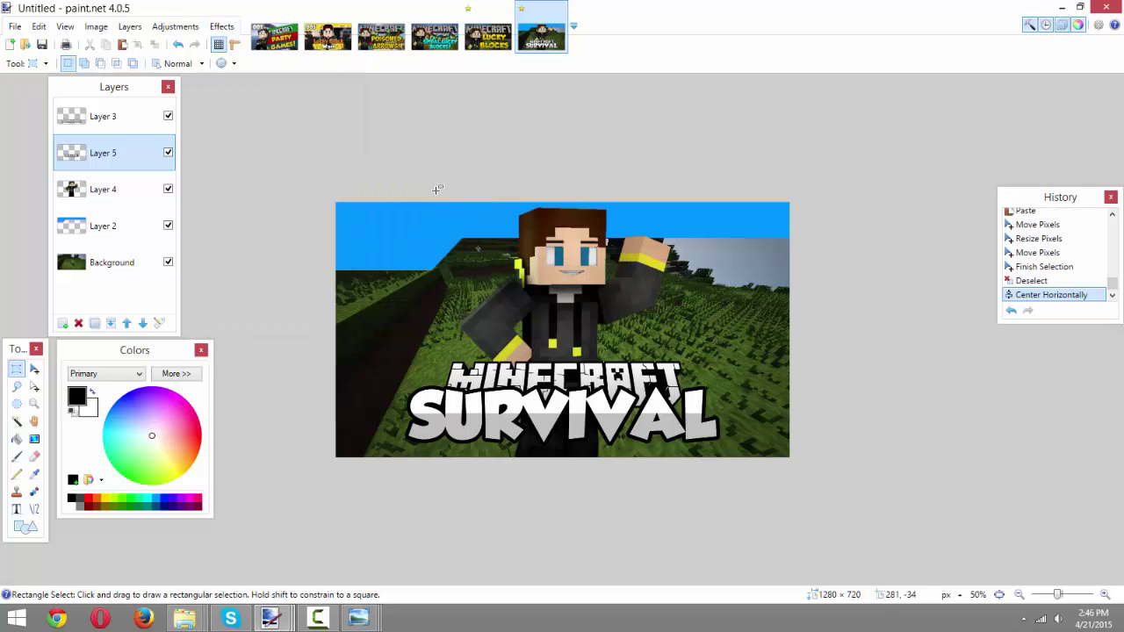
Go from the Lucky Blocks tab to the Minecraft Survival thumbnail, zoomed to 63%, and select Layer 2 (blue bar).
{"action": "scroll", "coordinate": [477, 363], "scroll_direction": "up", "scroll_amount": 1}
{"action": "scroll", "coordinate": [736, 278], "scroll_direction": "down", "scroll_amount": 2}
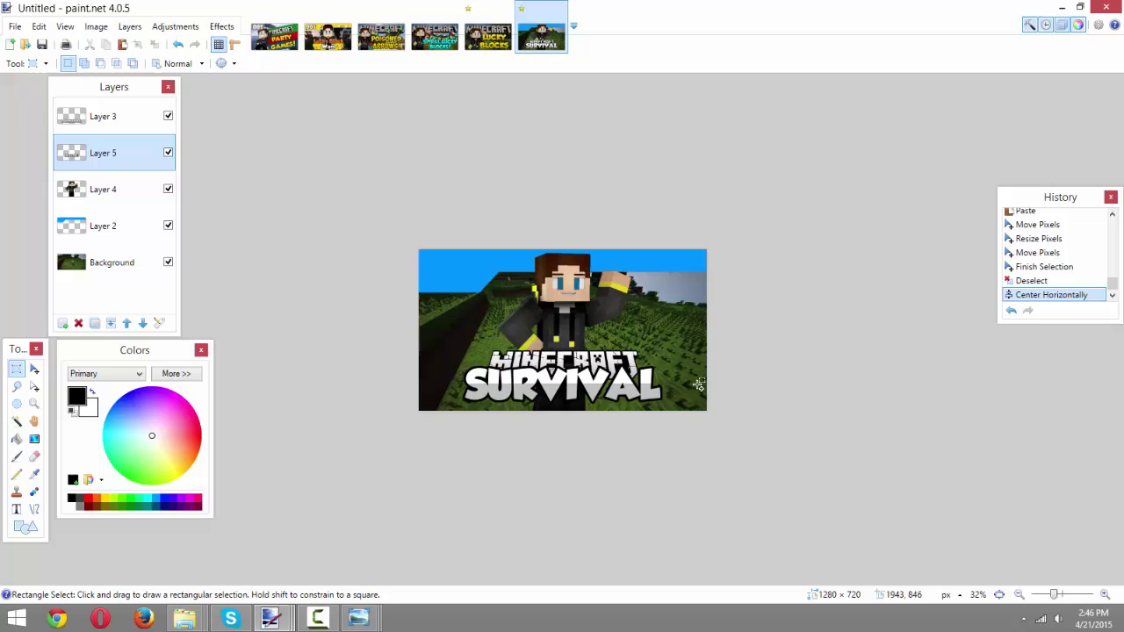
{"action": "scroll", "coordinate": [717, 355], "scroll_direction": "up", "scroll_amount": 2}
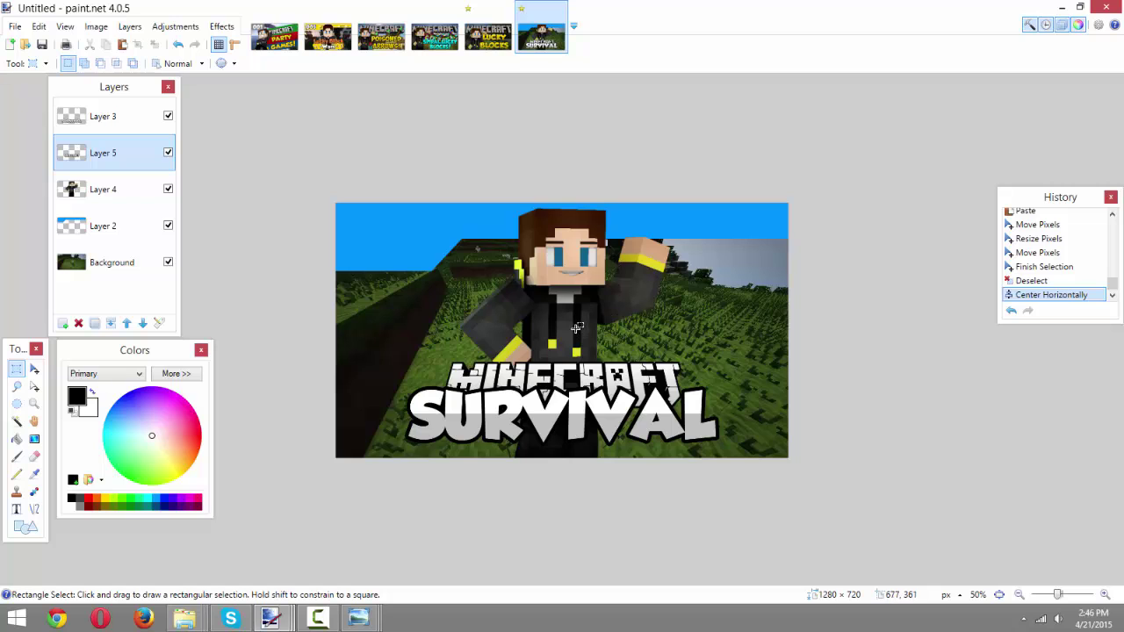
{"action": "scroll", "coordinate": [572, 410], "scroll_direction": "up", "scroll_amount": 1}
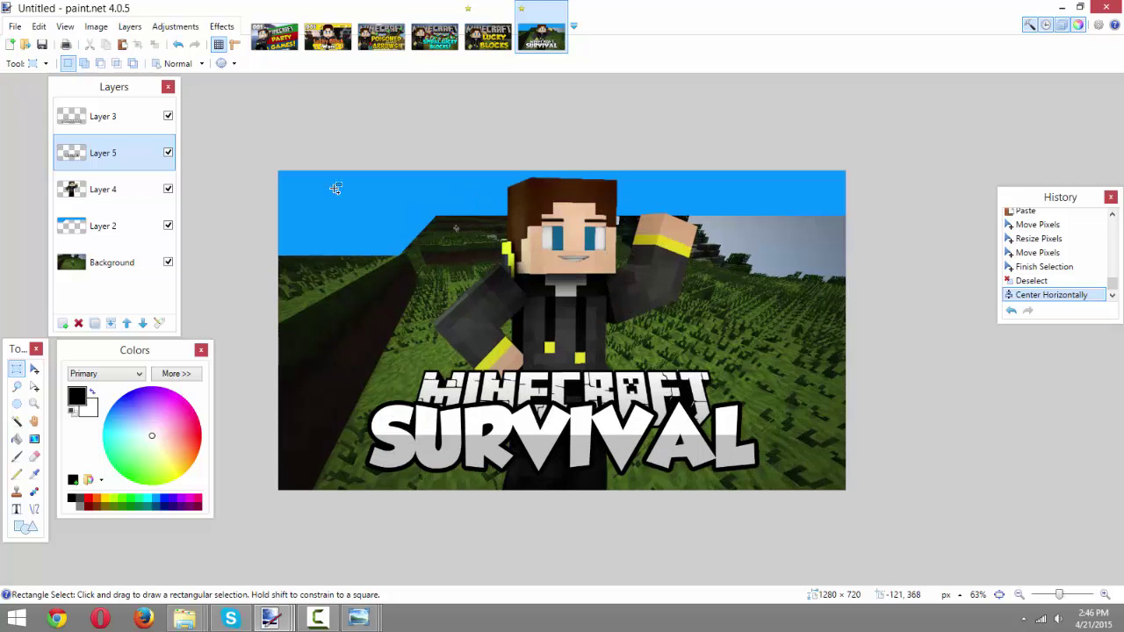
{"action": "left_click", "coordinate": [488, 35]}
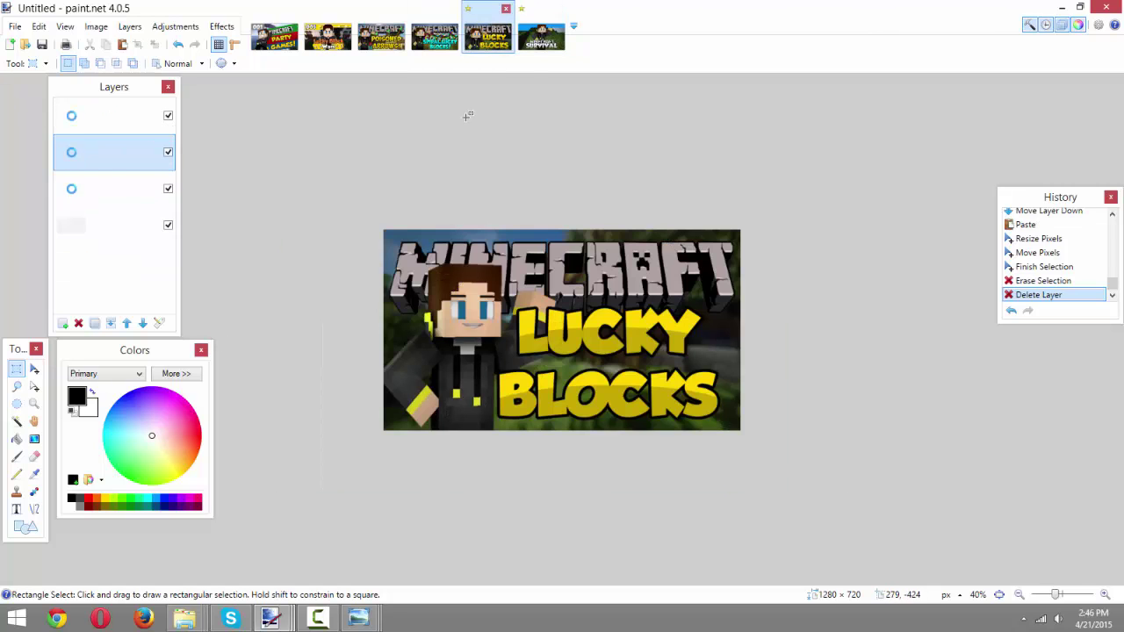
{"action": "left_click", "coordinate": [539, 35]}
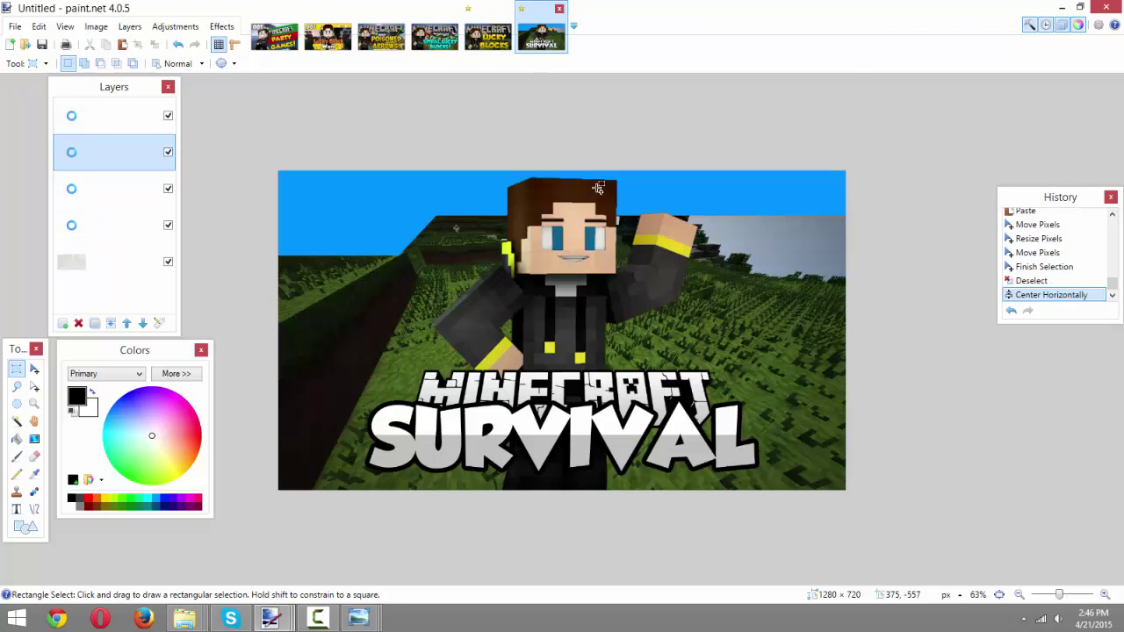
{"action": "scroll", "coordinate": [579, 299], "scroll_direction": "up", "scroll_amount": 1}
{"action": "scroll", "coordinate": [567, 412], "scroll_direction": "down", "scroll_amount": 4}
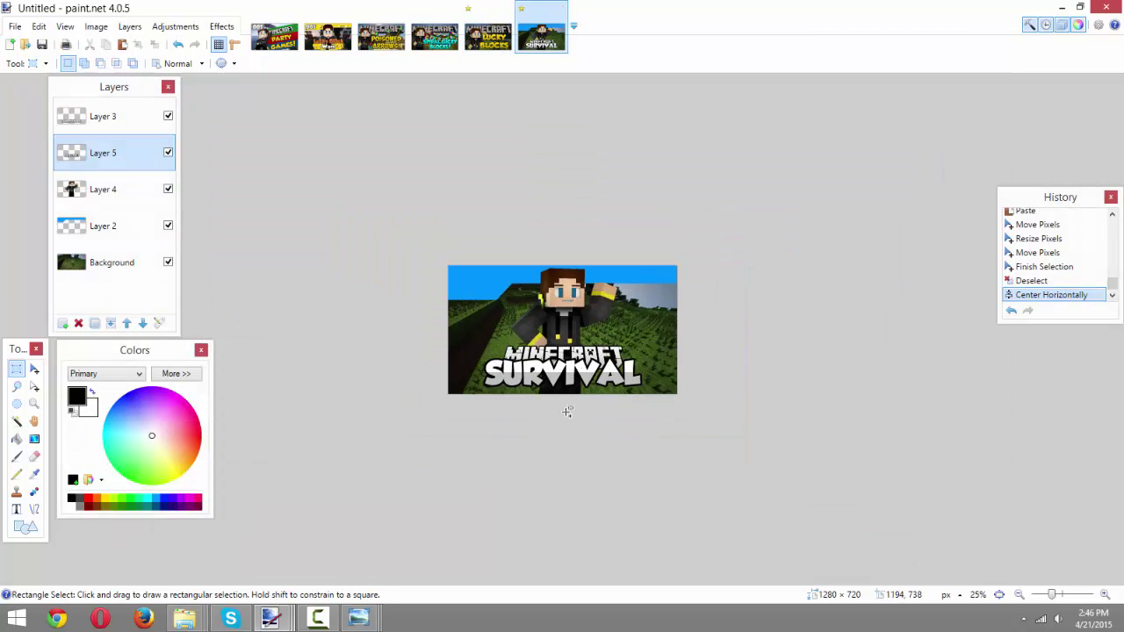
{"action": "scroll", "coordinate": [544, 351], "scroll_direction": "up", "scroll_amount": 1}
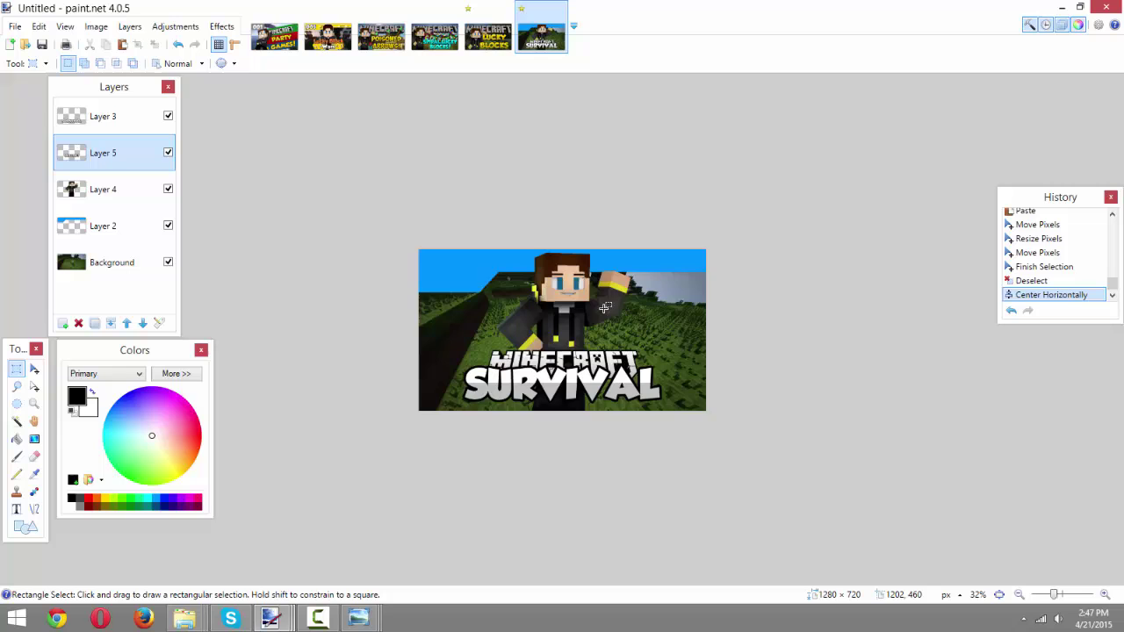
{"action": "scroll", "coordinate": [427, 301], "scroll_direction": "up", "scroll_amount": 2}
{"action": "left_click", "coordinate": [105, 227]}
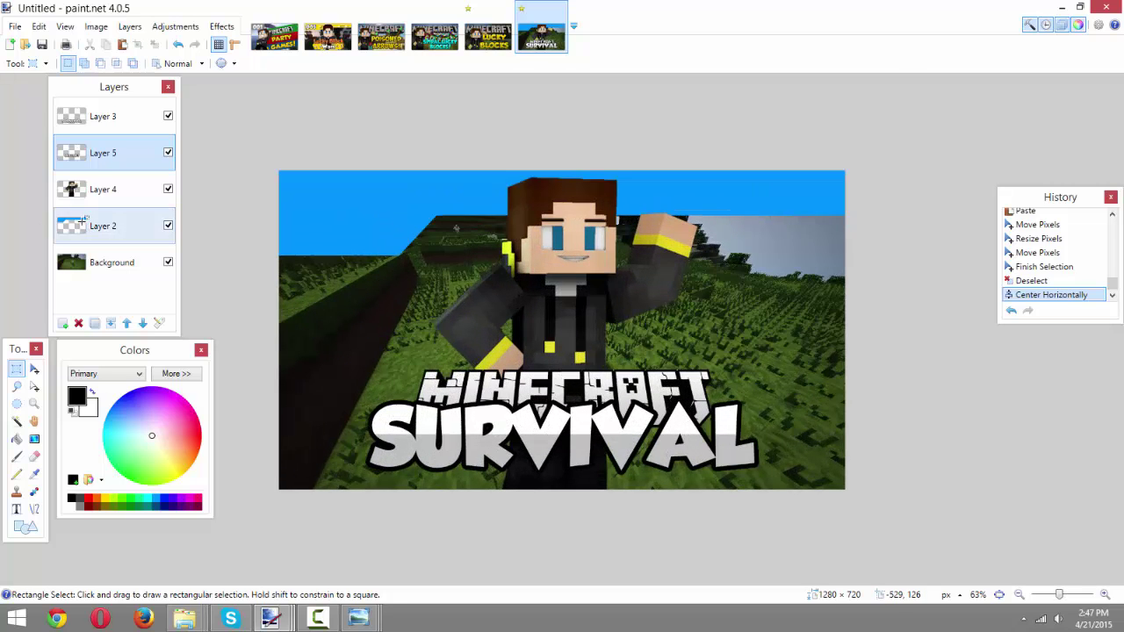
Outline the Layer 2 blue banner with a black Drop Shadow (widening radius 10), then add empty Layer 6 above.
{"action": "left_click", "coordinate": [222, 26]}
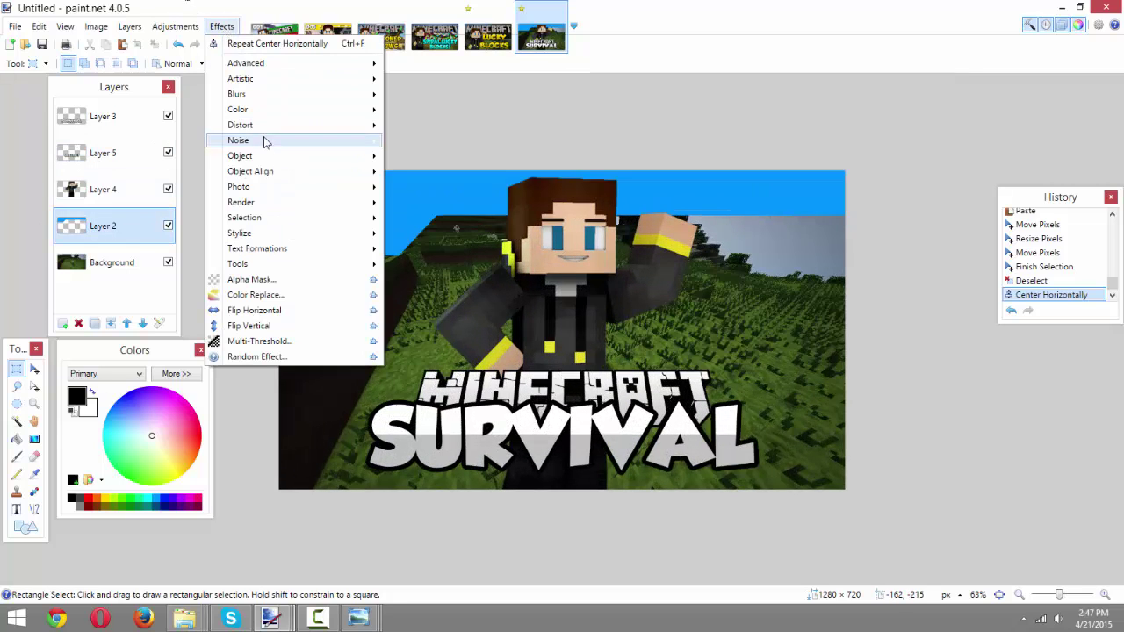
{"action": "mouse_move", "coordinate": [266, 158]}
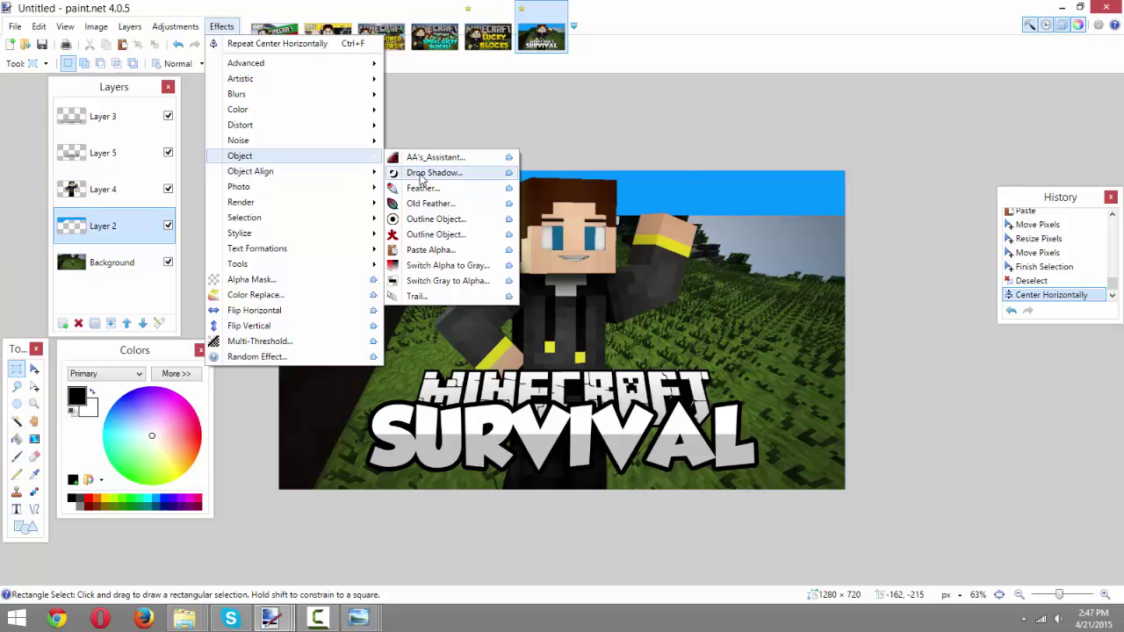
{"action": "left_click", "coordinate": [408, 175]}
{"action": "left_click_drag", "start_coordinate": [643, 130], "coordinate": [1008, 76]}
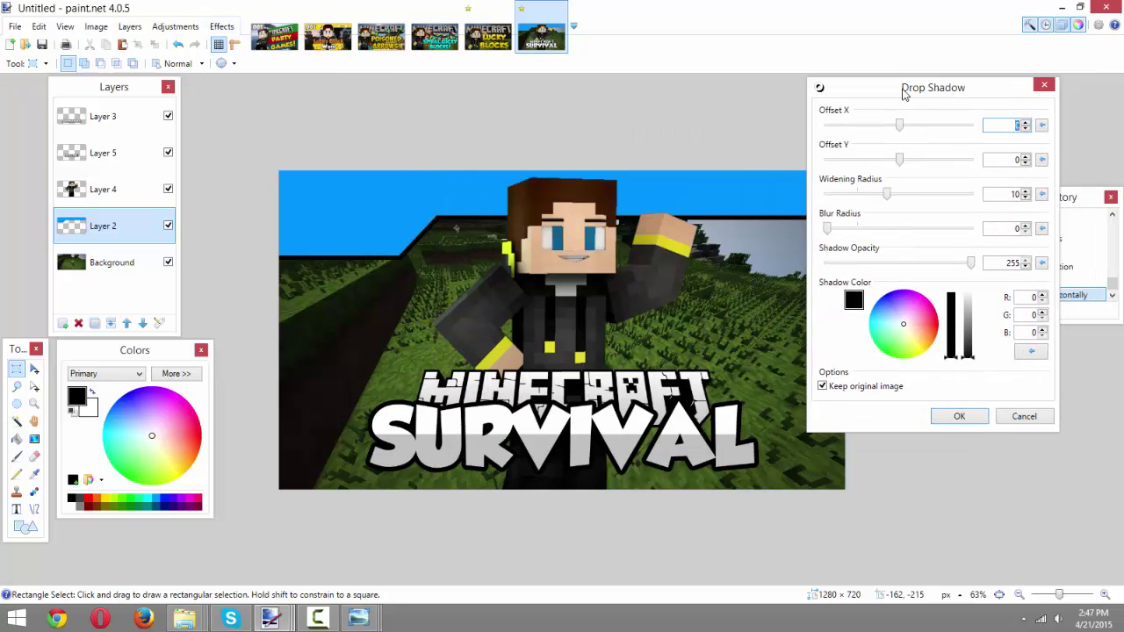
{"action": "left_click", "coordinate": [953, 410]}
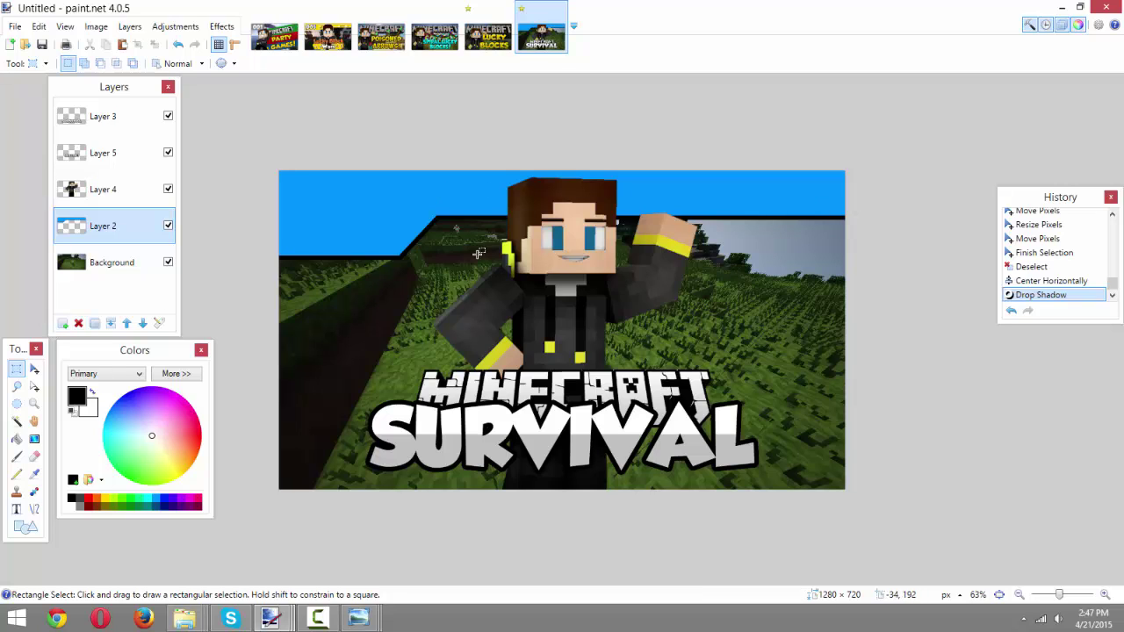
{"action": "left_click", "coordinate": [62, 324]}
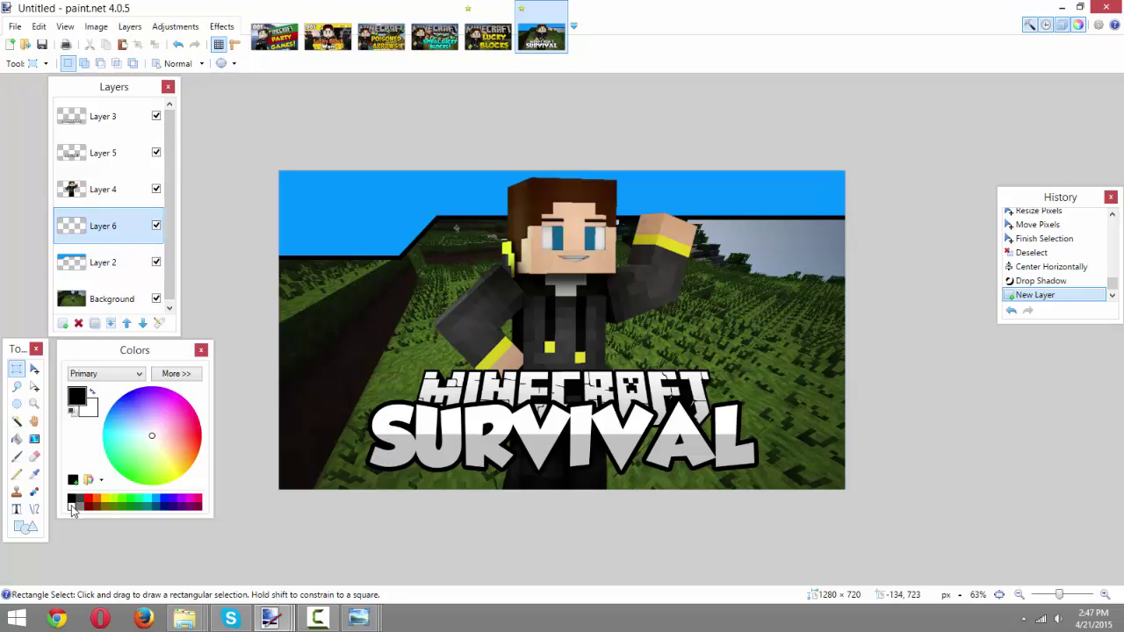
Add white 001 text at size 108 in the top-left of the blue bar.
{"action": "left_click", "coordinate": [72, 507]}
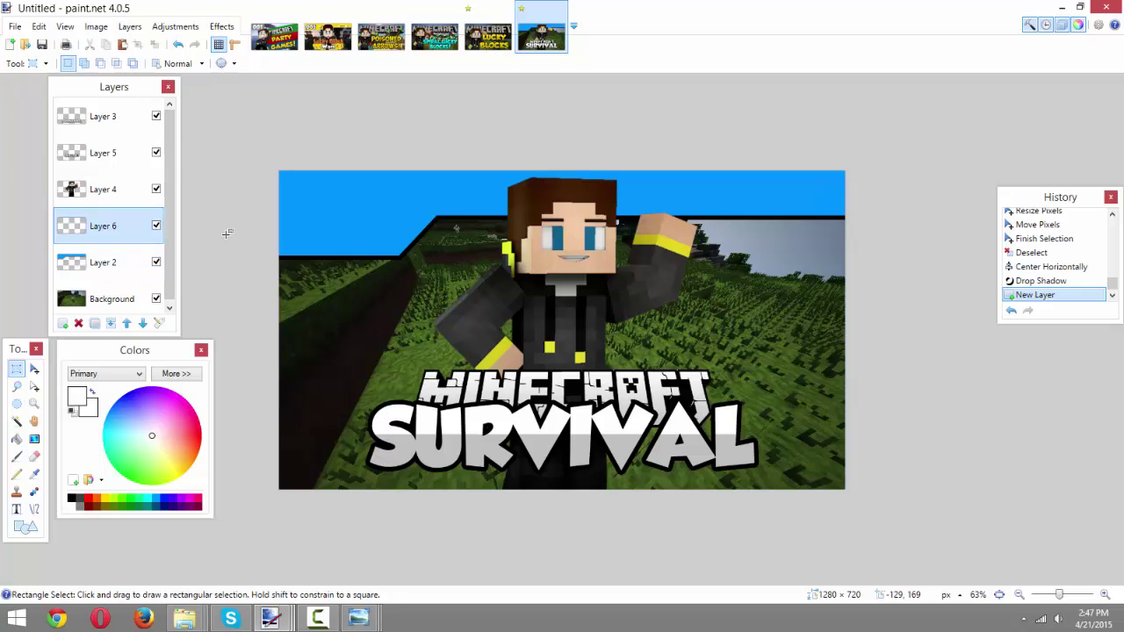
{"action": "left_click", "coordinate": [16, 510]}
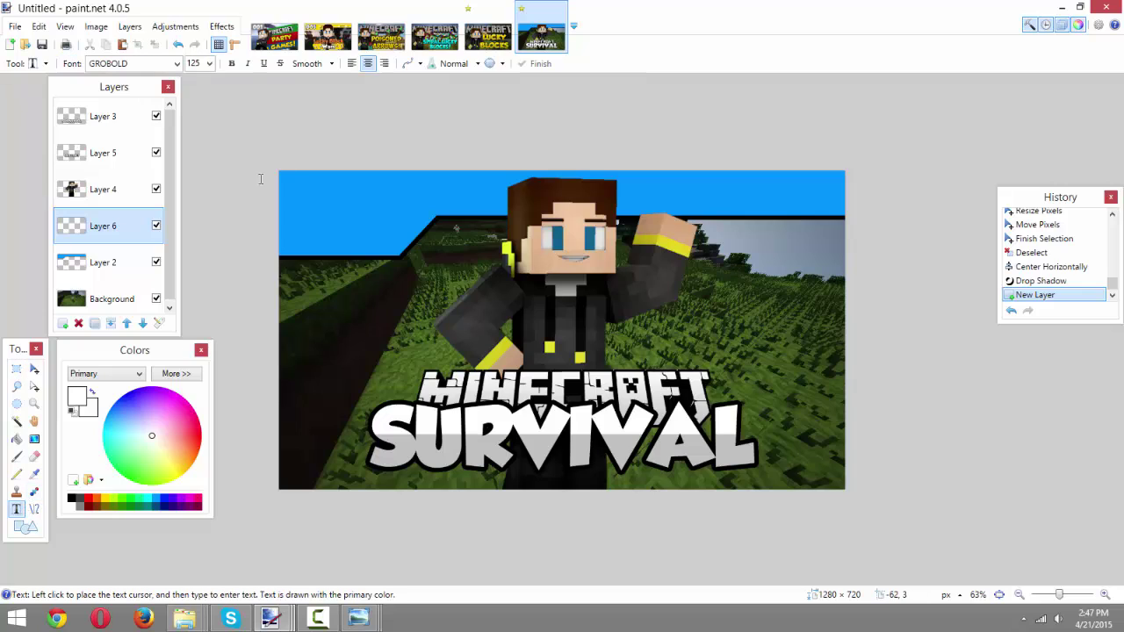
{"action": "left_click", "coordinate": [316, 212]}
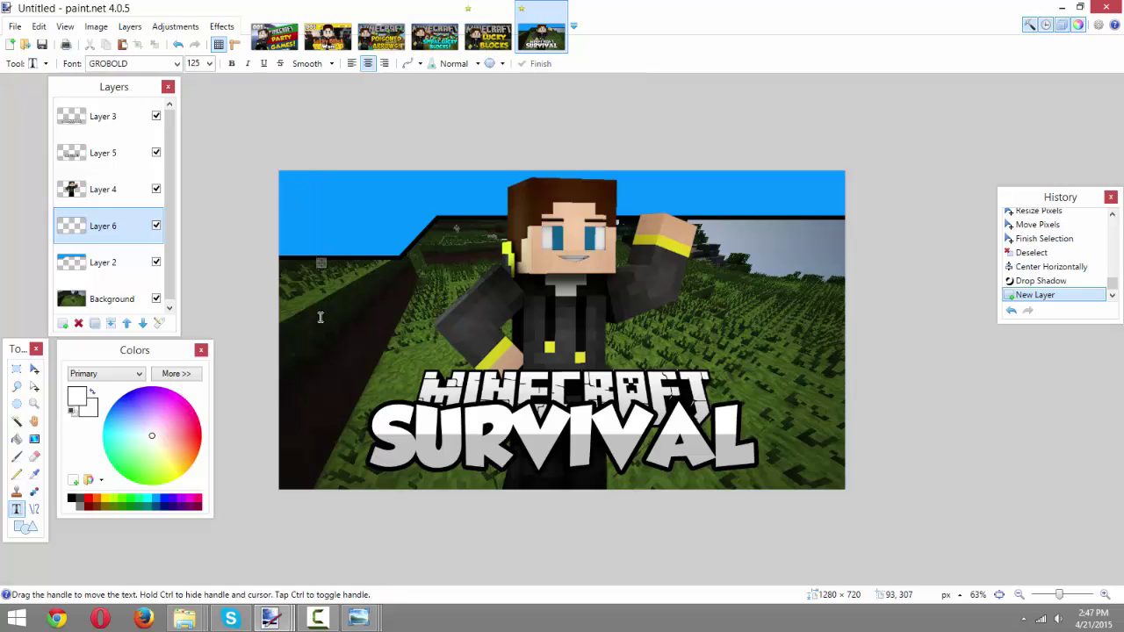
{"action": "type", "text": "00"}
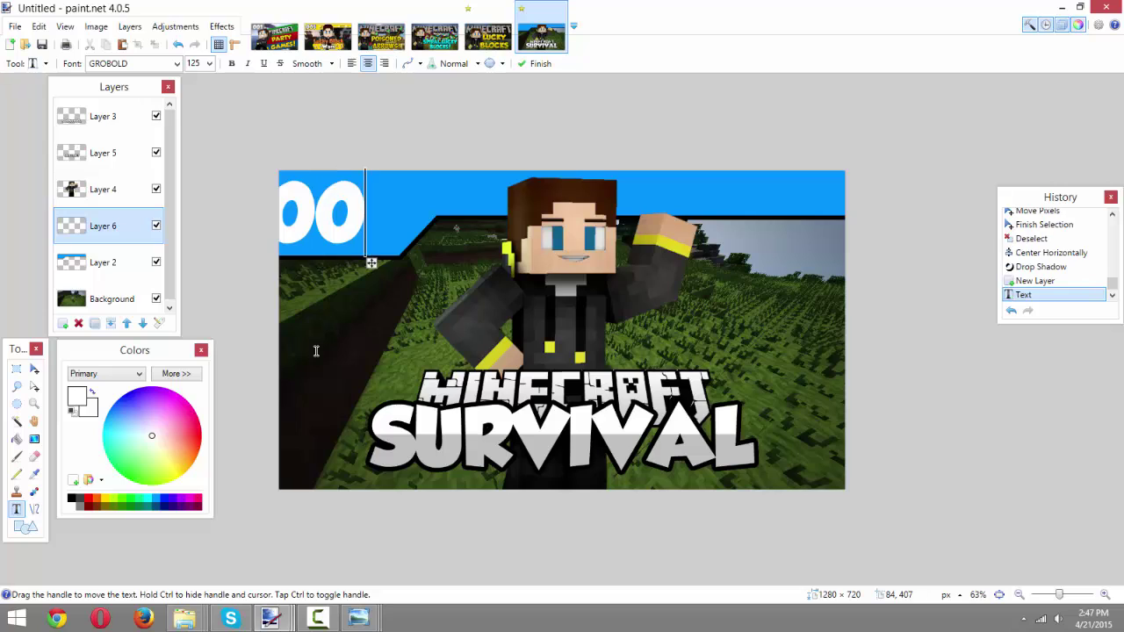
{"action": "type", "text": "1"}
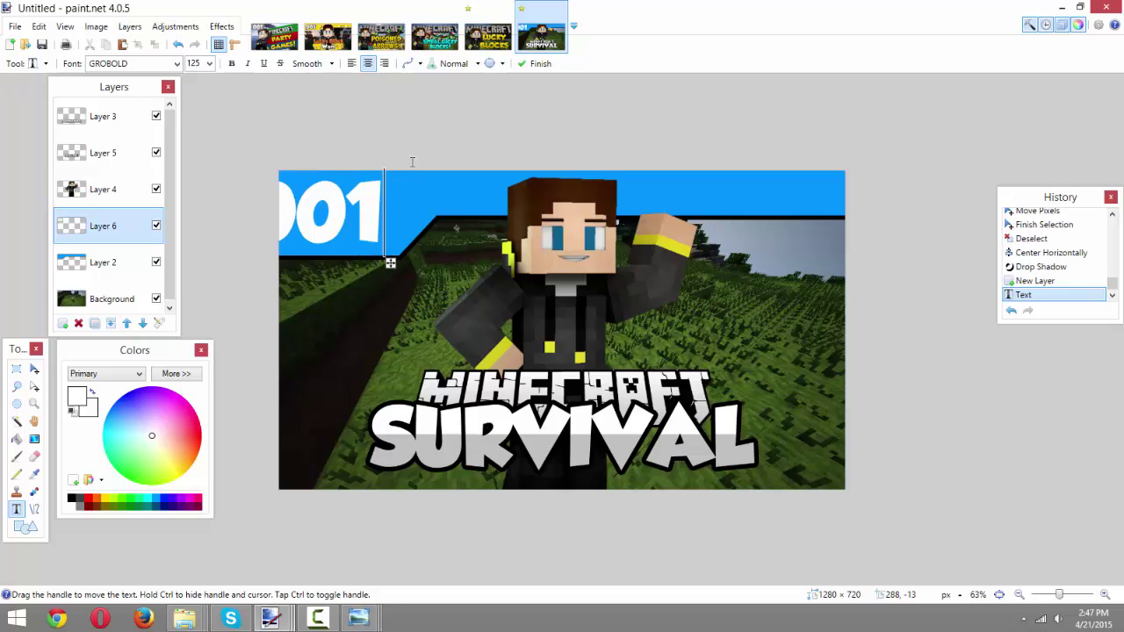
{"action": "left_click_drag", "start_coordinate": [390, 264], "coordinate": [422, 264]}
{"action": "left_click", "coordinate": [208, 63]}
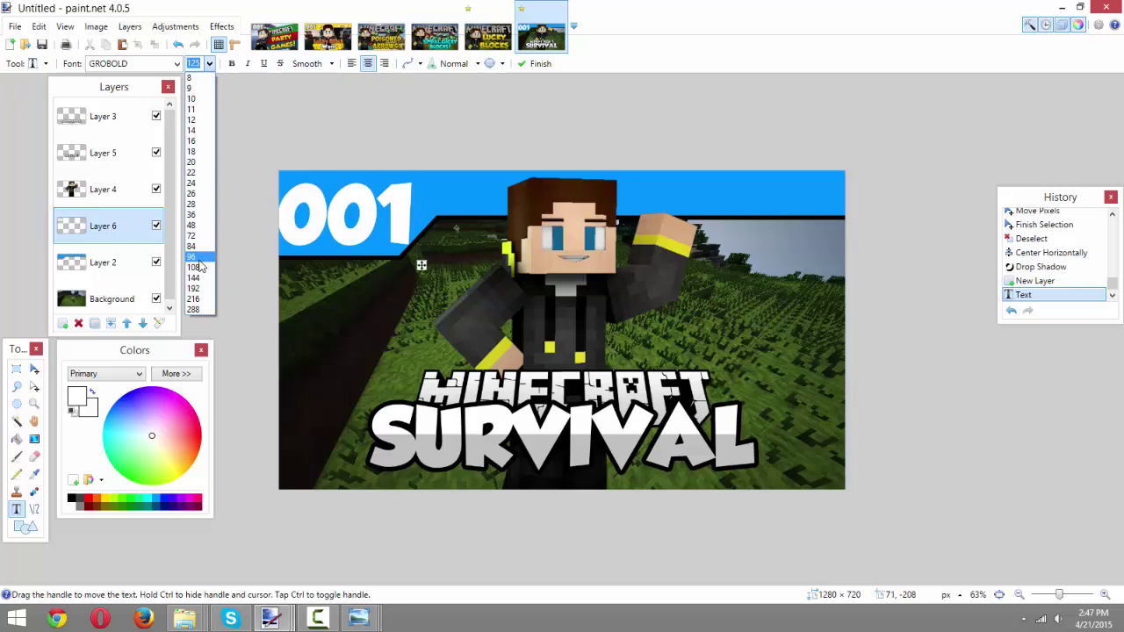
{"action": "left_click", "coordinate": [201, 264]}
{"action": "left_click_drag", "start_coordinate": [413, 258], "coordinate": [412, 258]}
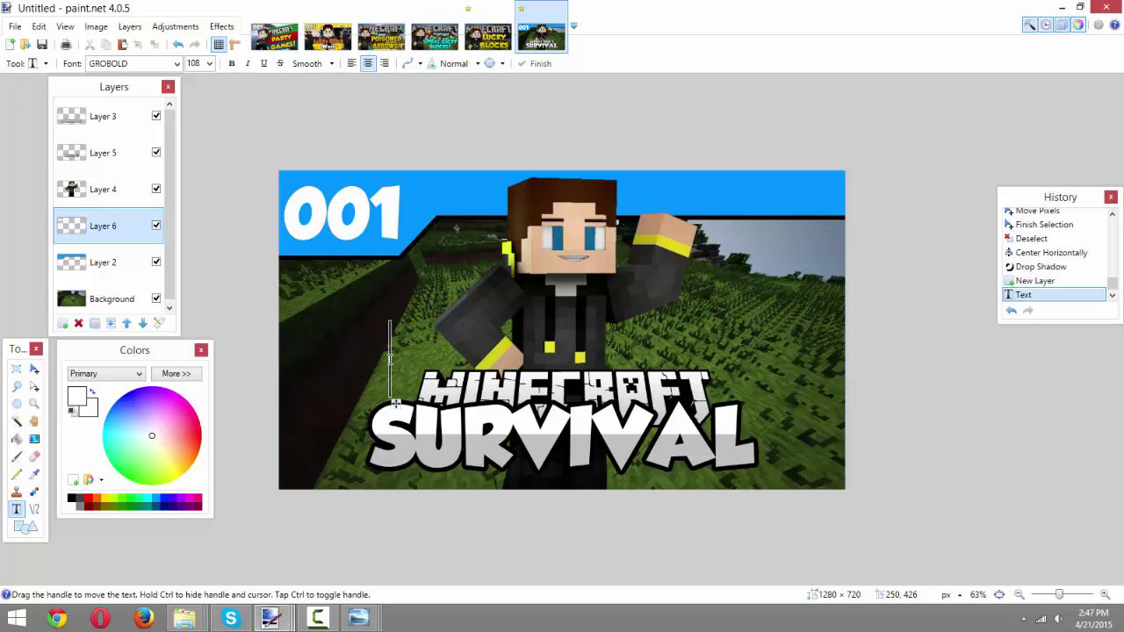
{"action": "left_click", "coordinate": [395, 402]}
Try the $, %, ^ and @ symbol glyphs in new text, deleting each one.
{"action": "key", "text": "BackSpace"}
{"action": "type", "text": "$"}
{"action": "key", "text": "BackSpace"}
{"action": "type", "text": "%"}
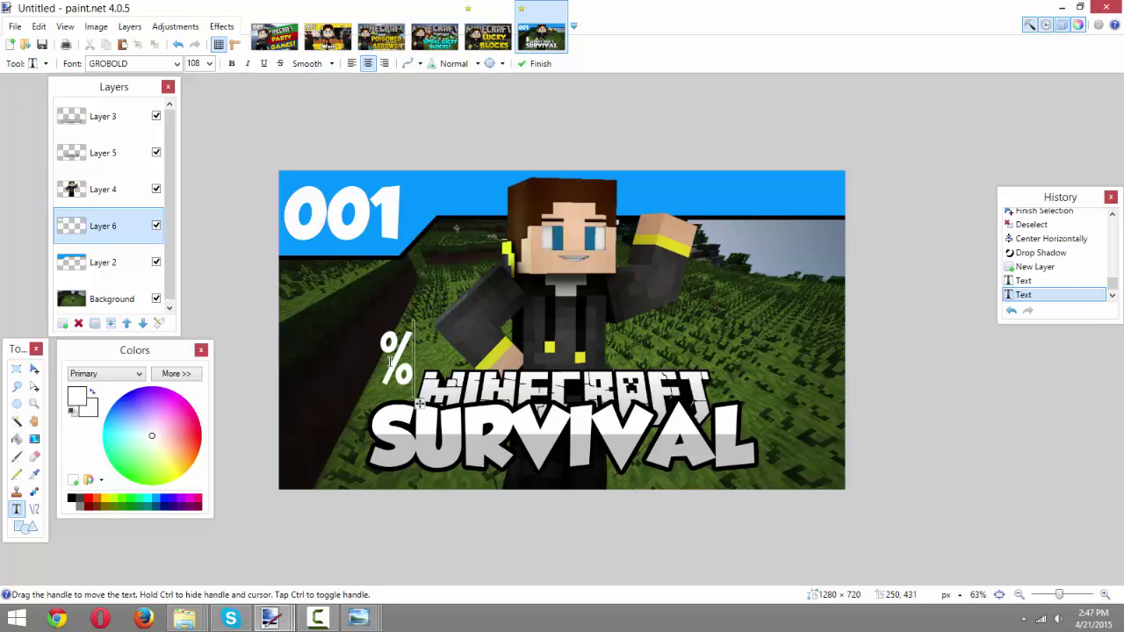
{"action": "key", "text": "BackSpace"}
{"action": "type", "text": "^"}
{"action": "key", "text": "BackSpace"}
{"action": "type", "text": "@"}
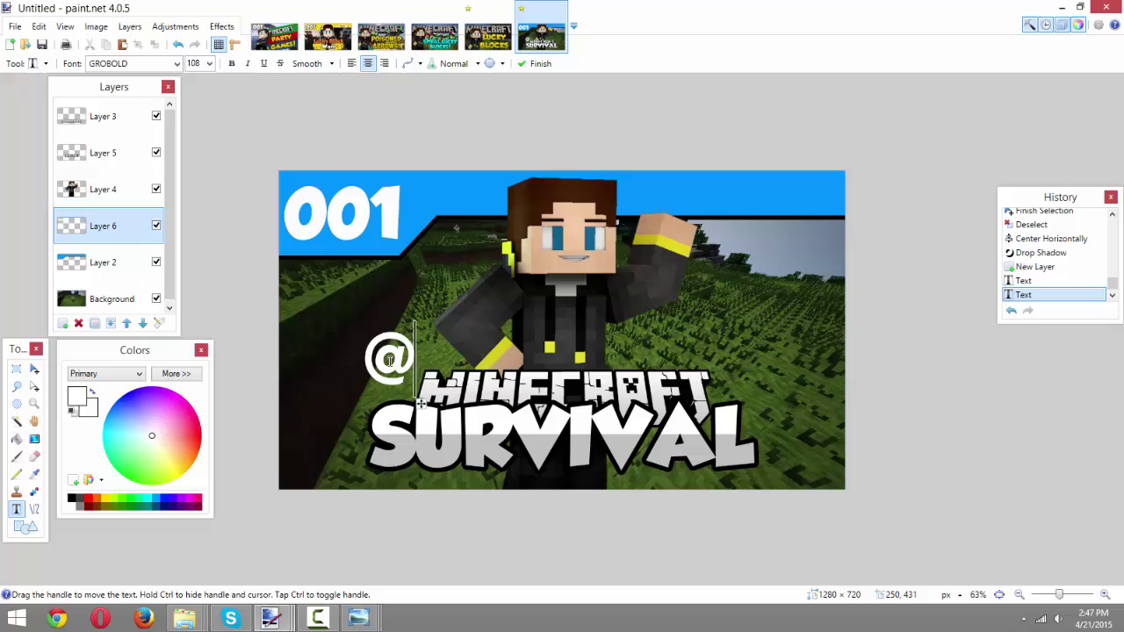
{"action": "key", "text": "BackSpace"}
{"action": "type", "text": "^"}
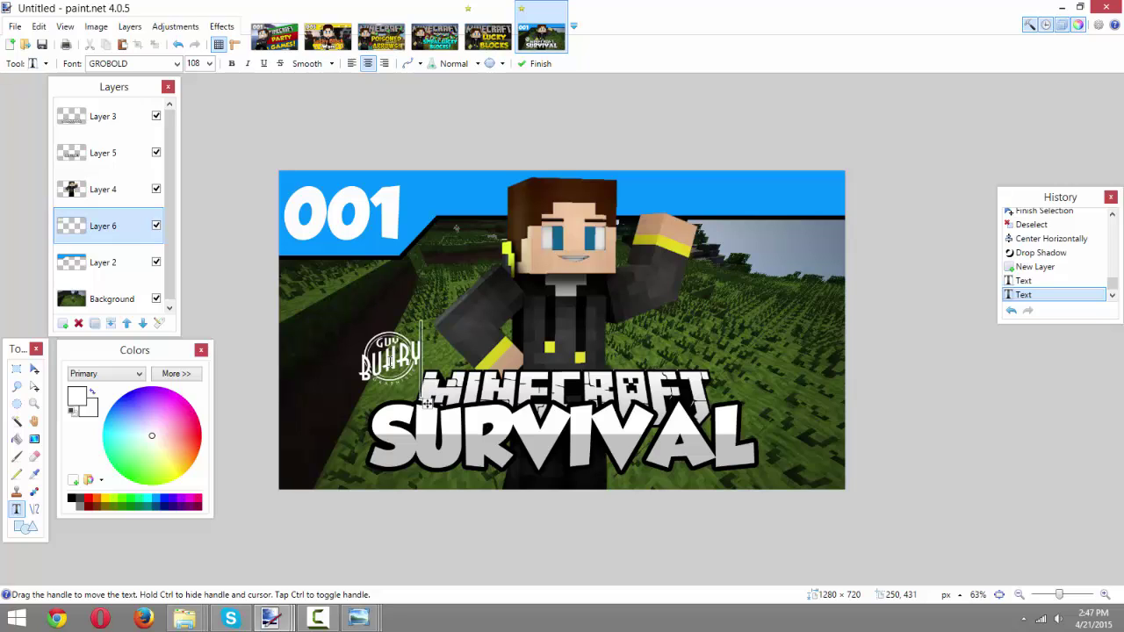
{"action": "key", "text": "BackSpace"}
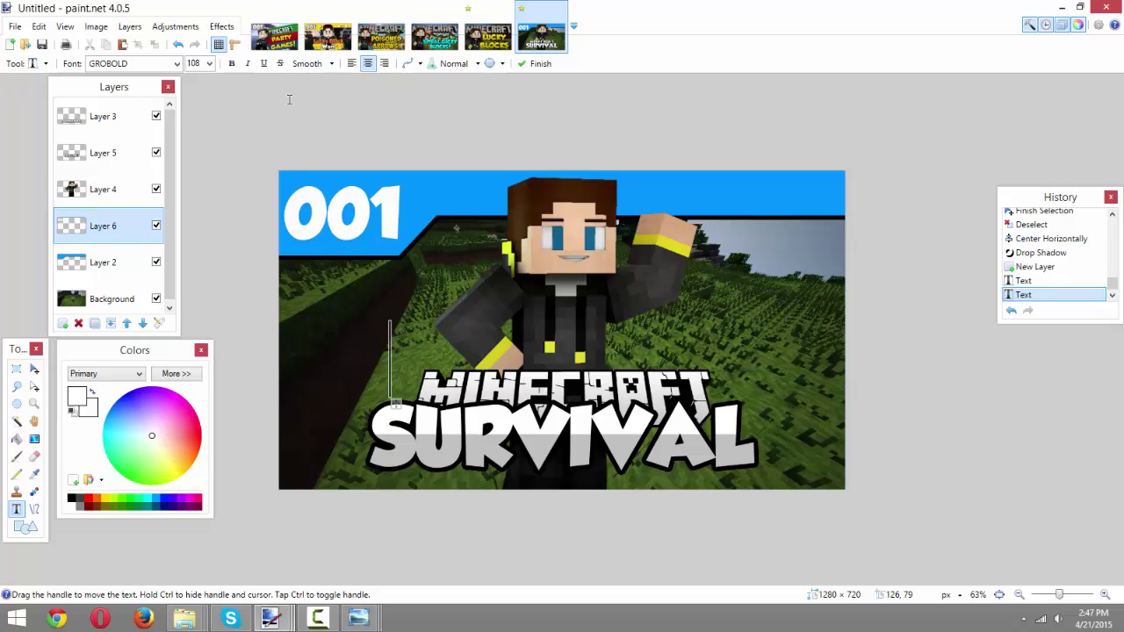
Switch the font to High Tower Text, type and erase #1, and finish text editing.
{"action": "left_click", "coordinate": [178, 63]}
{"action": "left_click", "coordinate": [167, 150]}
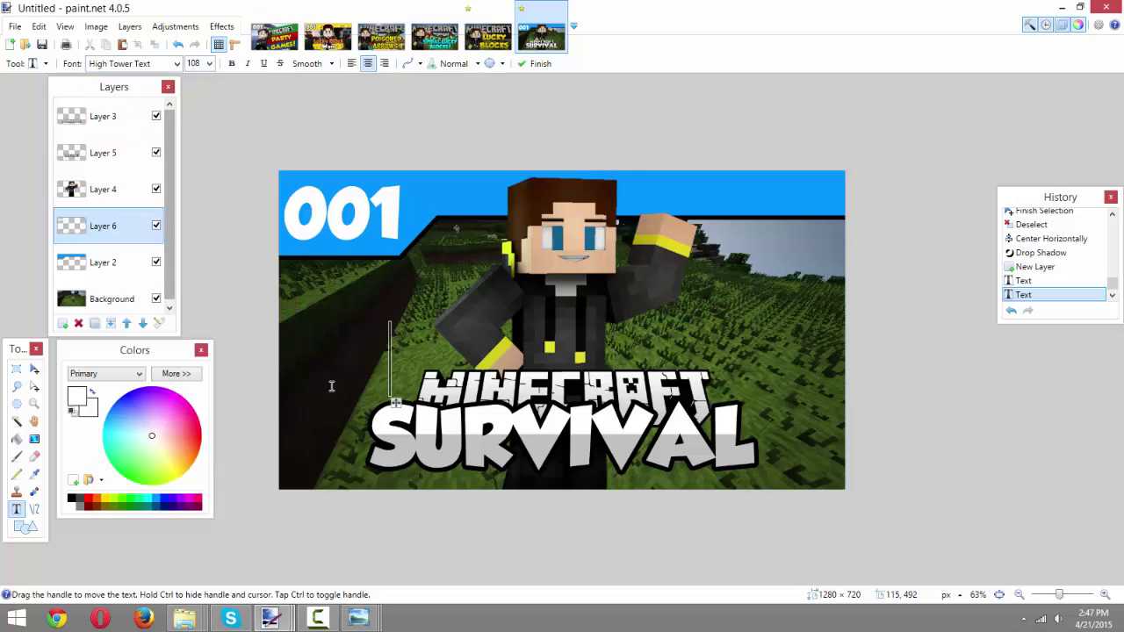
{"action": "type", "text": "#1"}
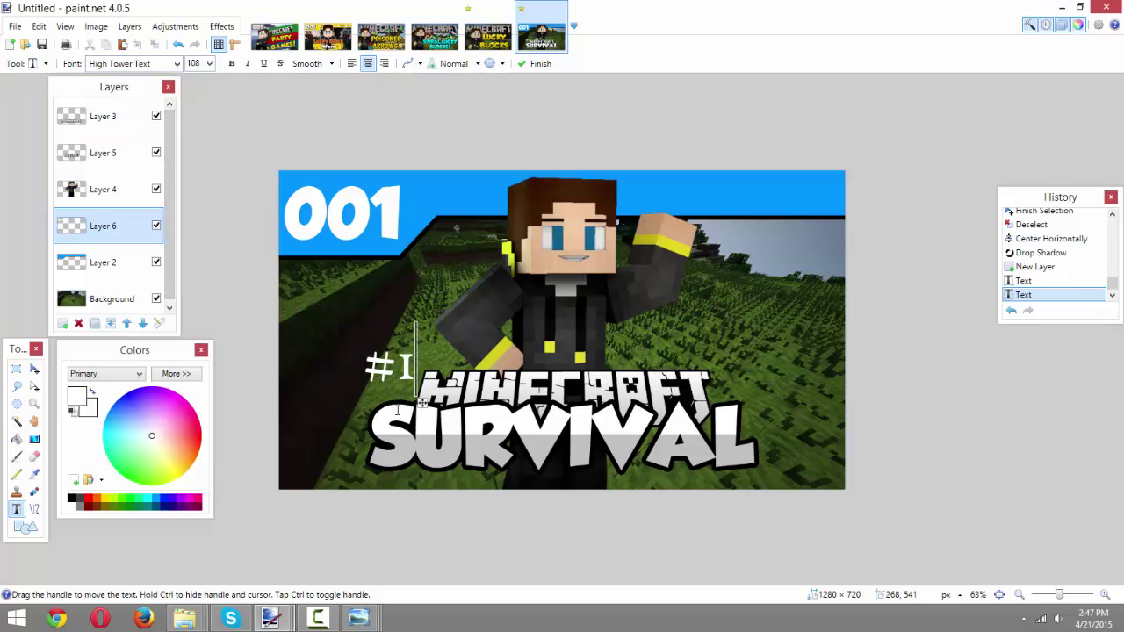
{"action": "key", "text": "BackSpace"}
{"action": "key", "text": "BackSpace"}
{"action": "left_click", "coordinate": [16, 368]}
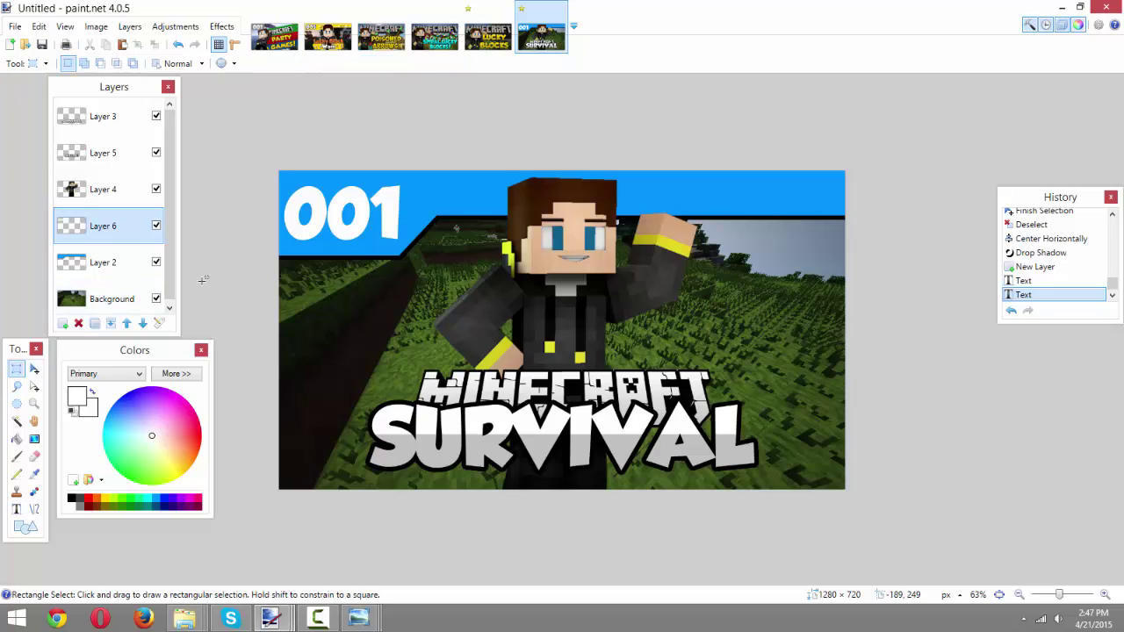
On a new layer, Magic Wand-select the 001 and fill it with a black rectangle.
{"action": "left_click", "coordinate": [63, 323]}
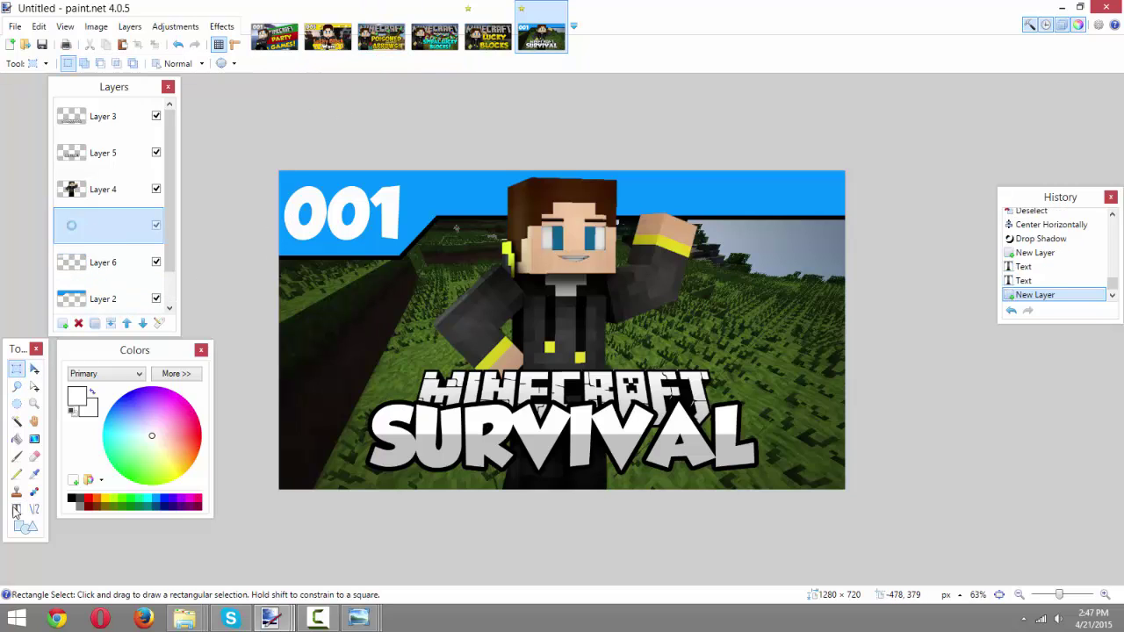
{"action": "left_click", "coordinate": [16, 422]}
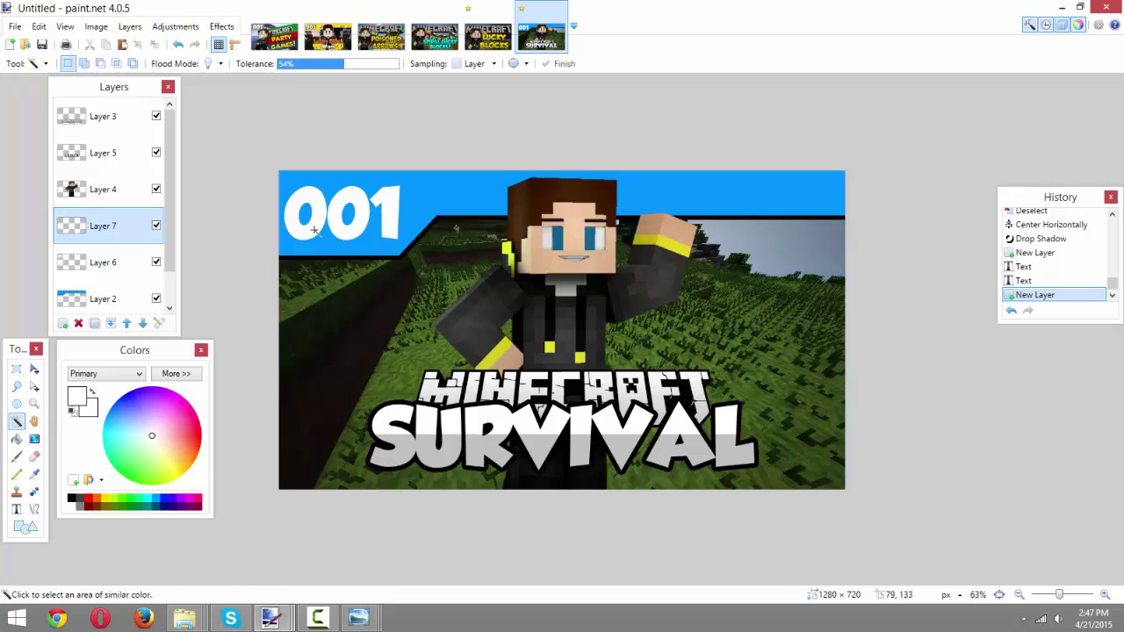
{"action": "left_click", "coordinate": [316, 232]}
{"action": "key", "text": "alt+Page_Down"}
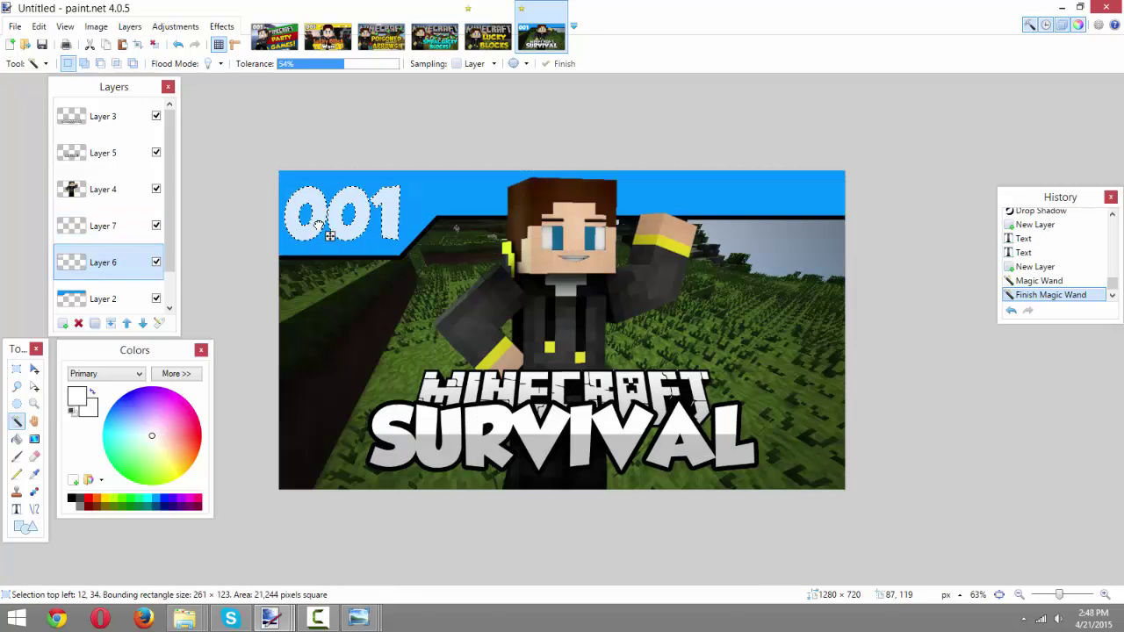
{"action": "left_click", "coordinate": [318, 224]}
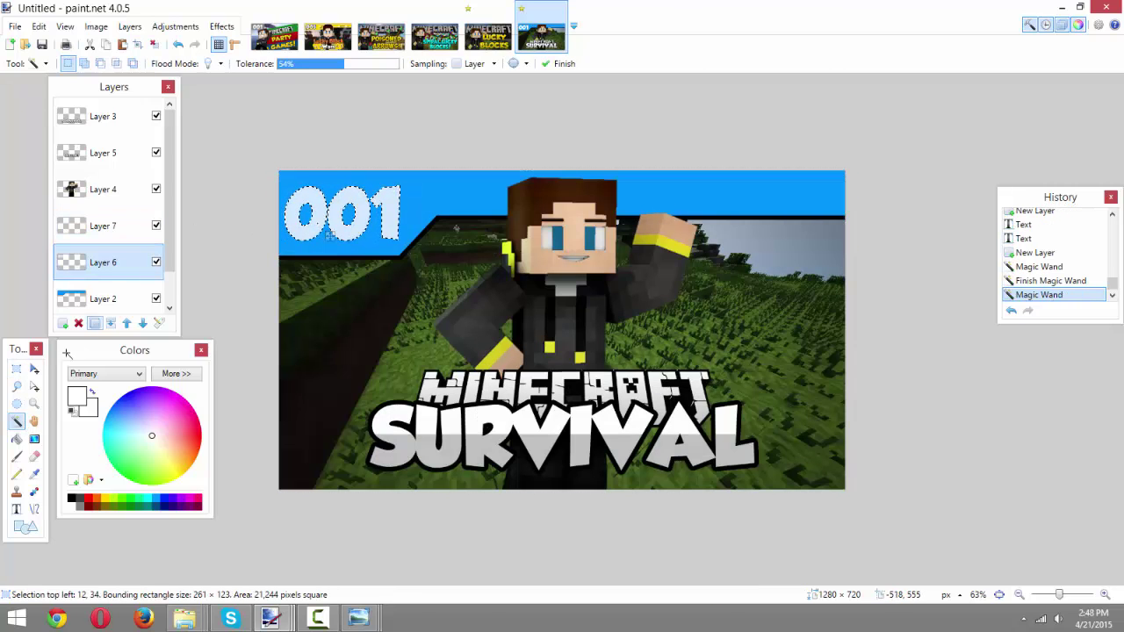
{"action": "left_click", "coordinate": [103, 225]}
{"action": "left_click", "coordinate": [72, 499]}
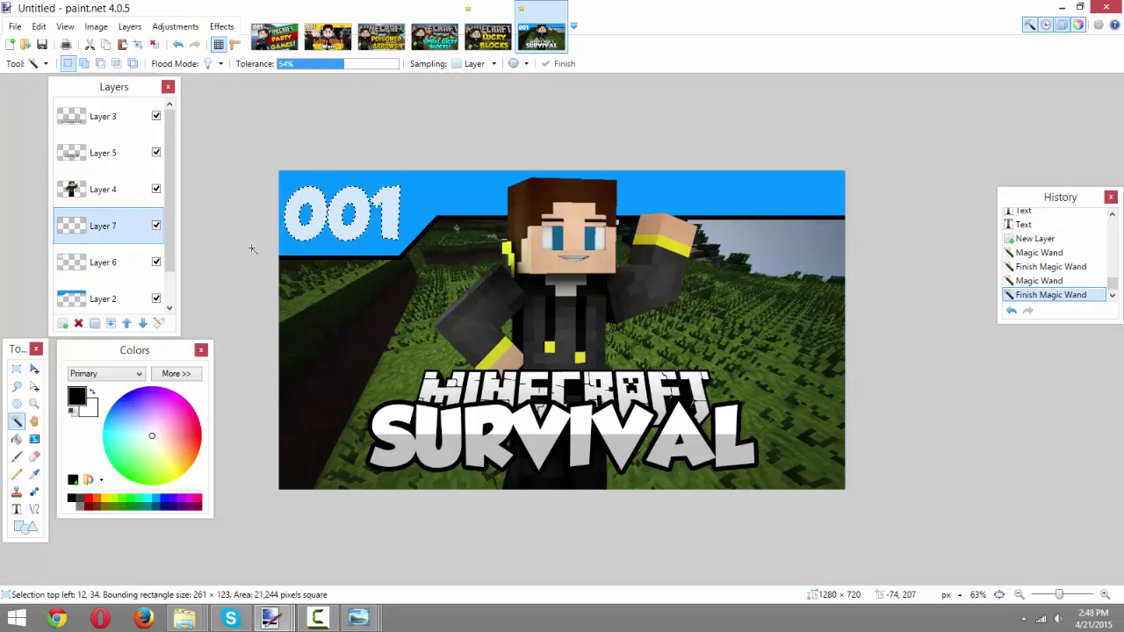
{"action": "left_click", "coordinate": [25, 527]}
{"action": "mouse_move", "coordinate": [280, 224]}
{"action": "left_mouse_down"}
{"action": "mouse_move", "coordinate": [413, 230]}
{"action": "mouse_move", "coordinate": [420, 268]}
{"action": "left_mouse_up"}
{"action": "left_click", "coordinate": [448, 278]}
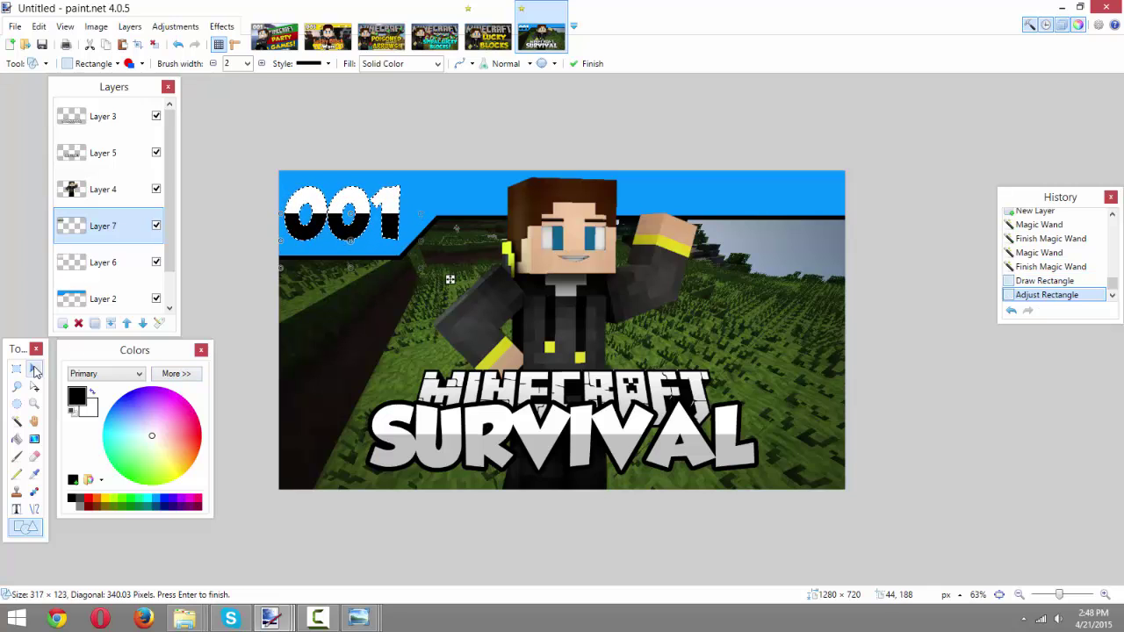
{"action": "key", "text": "Return"}
Set the black overlay layer to 60 opacity, deselect, and merge it into the 001 layer.
{"action": "left_click", "coordinate": [158, 324]}
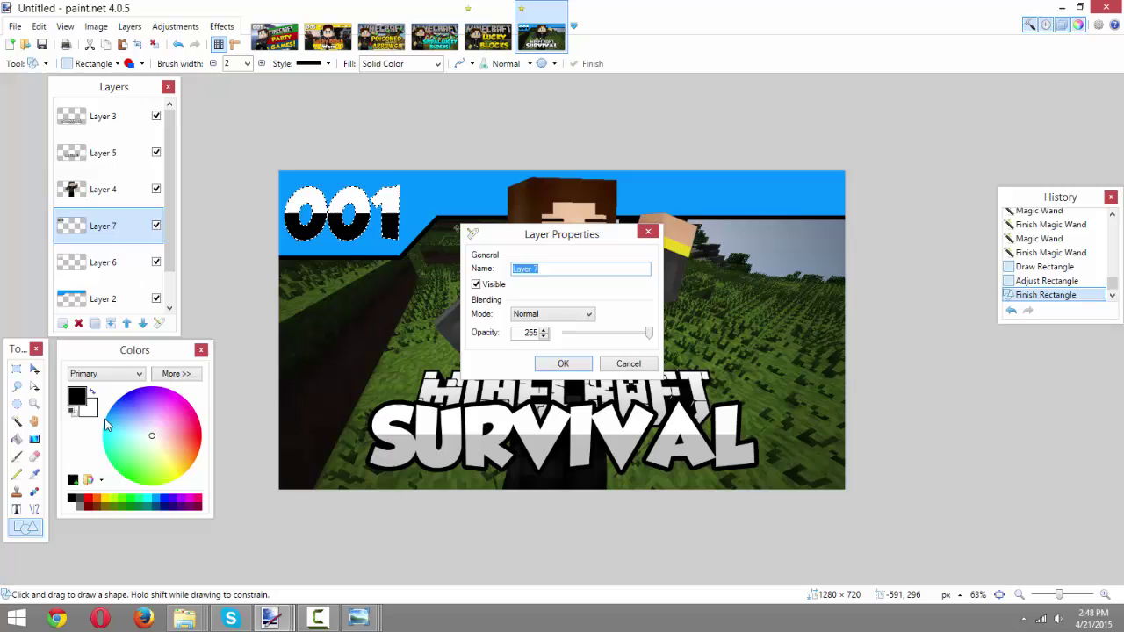
{"action": "left_click_drag", "start_coordinate": [599, 333], "coordinate": [586, 336]}
{"action": "left_click", "coordinate": [563, 363]}
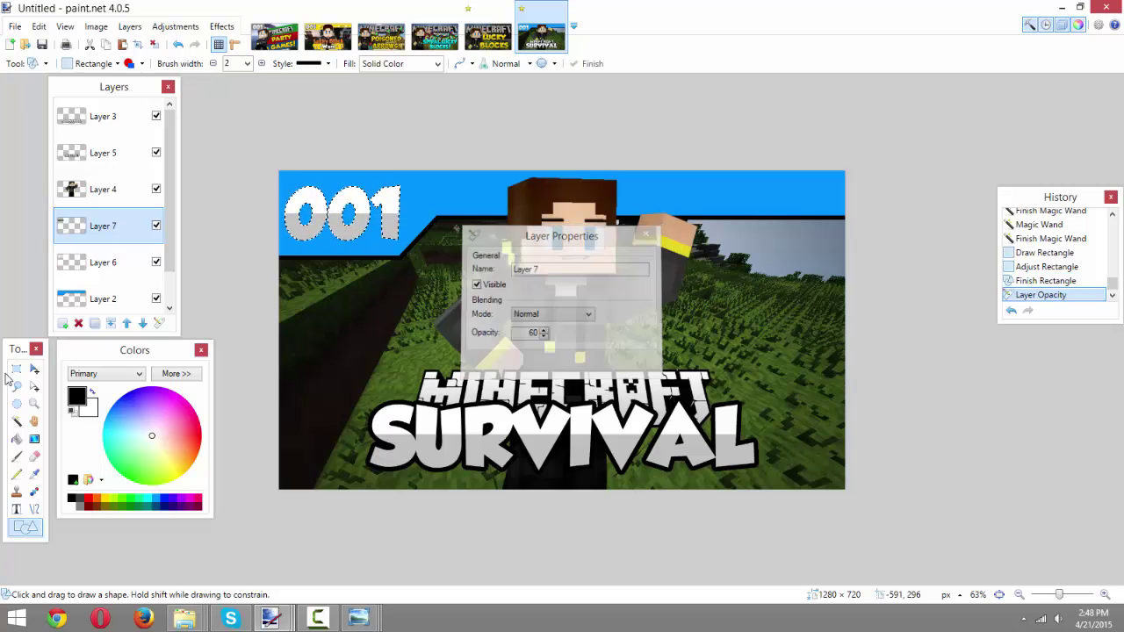
{"action": "left_click", "coordinate": [16, 369]}
{"action": "key", "text": "ctrl+d"}
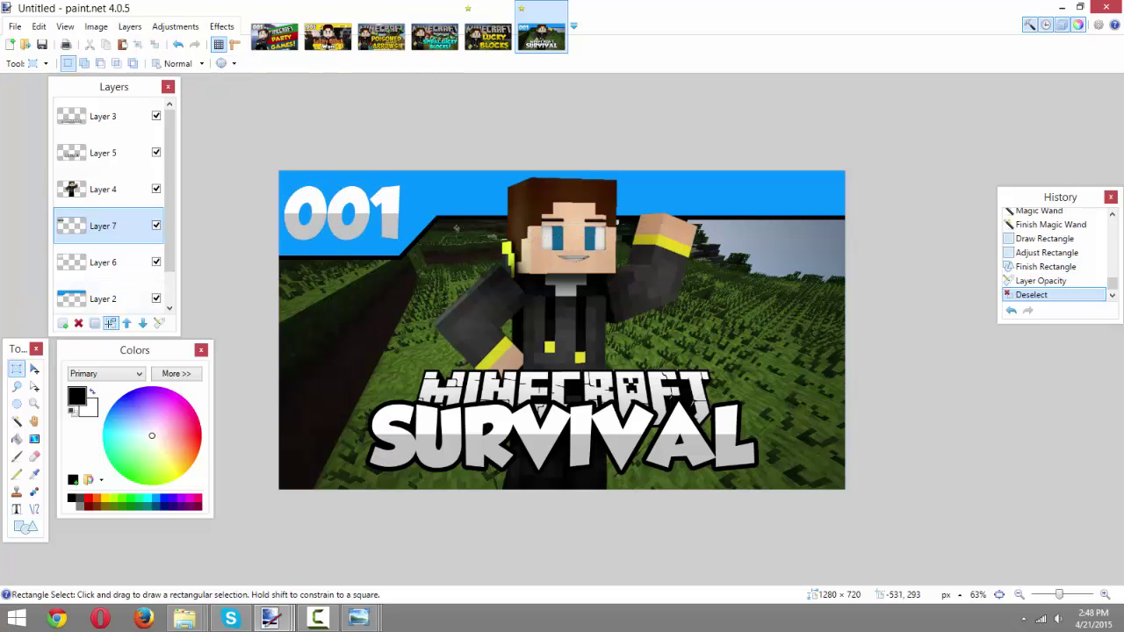
{"action": "left_click", "coordinate": [110, 323]}
Apply a black Drop Shadow with widening radius 7 to the 001.
{"action": "left_click", "coordinate": [221, 26]}
{"action": "mouse_move", "coordinate": [265, 165]}
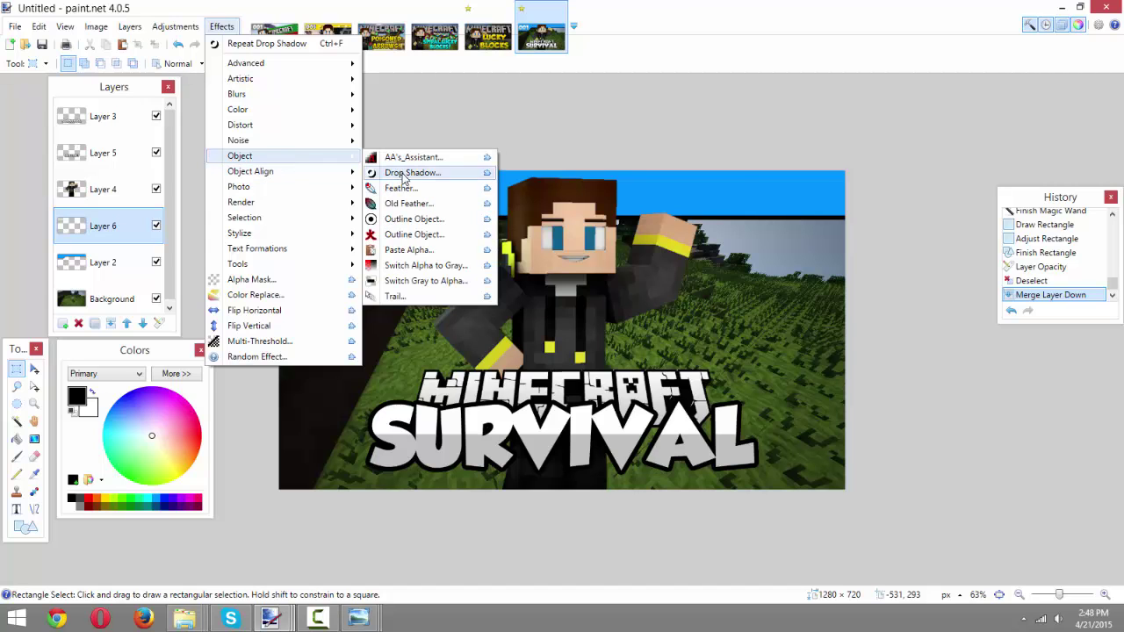
{"action": "left_click", "coordinate": [403, 174]}
{"action": "left_click_drag", "start_coordinate": [562, 133], "coordinate": [939, 92]}
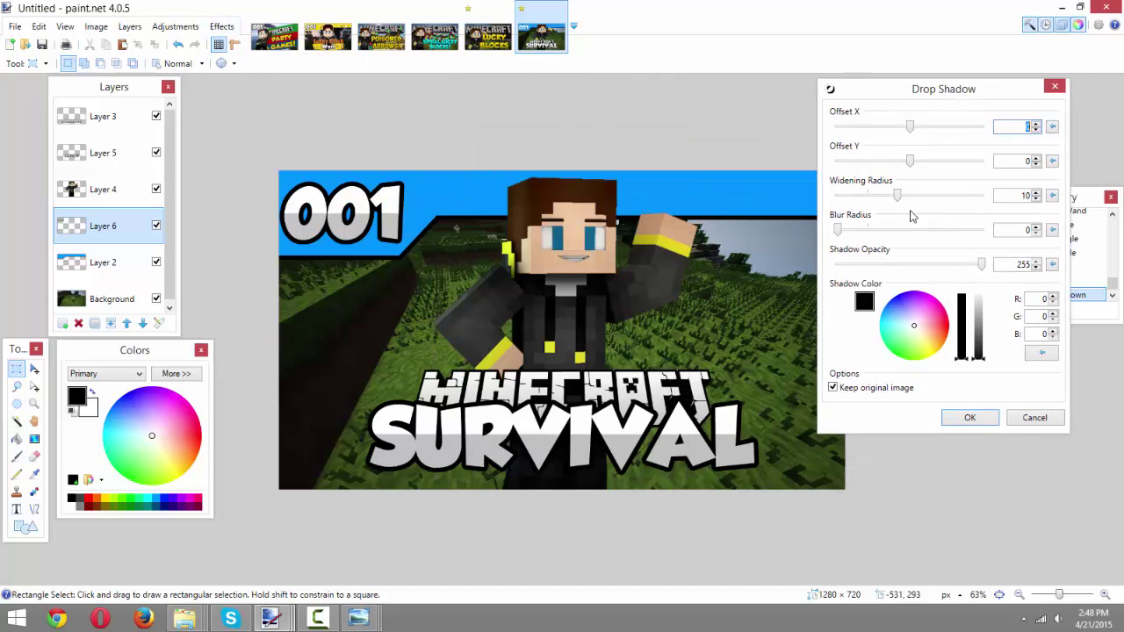
{"action": "left_click_drag", "start_coordinate": [894, 195], "coordinate": [879, 200]}
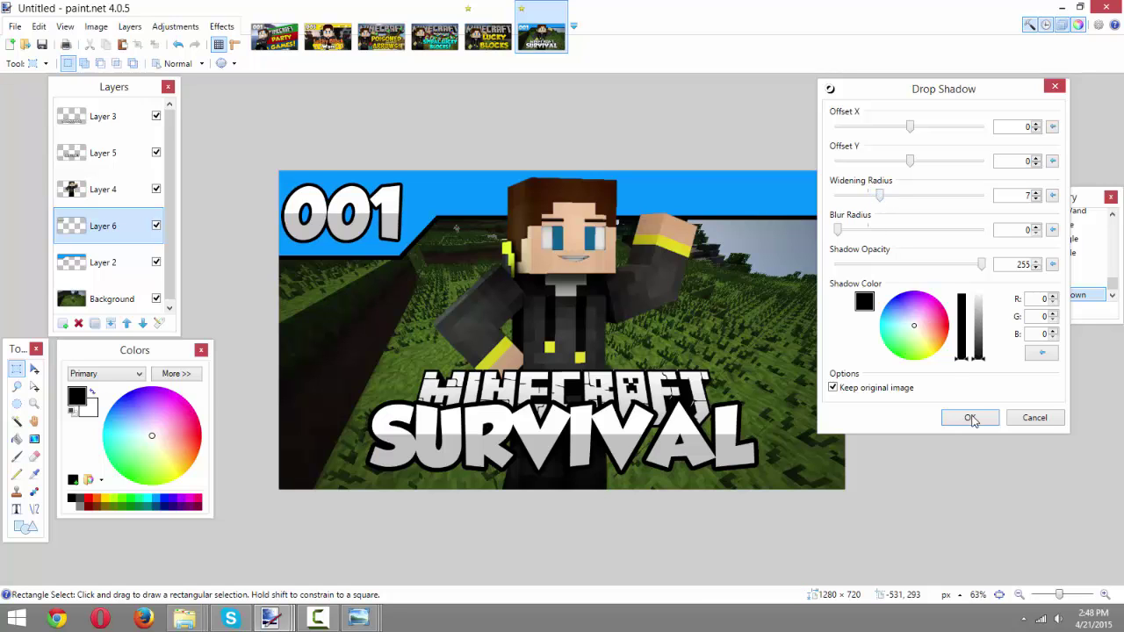
{"action": "left_click", "coordinate": [971, 418]}
{"action": "key", "text": "ctrl+minus"}
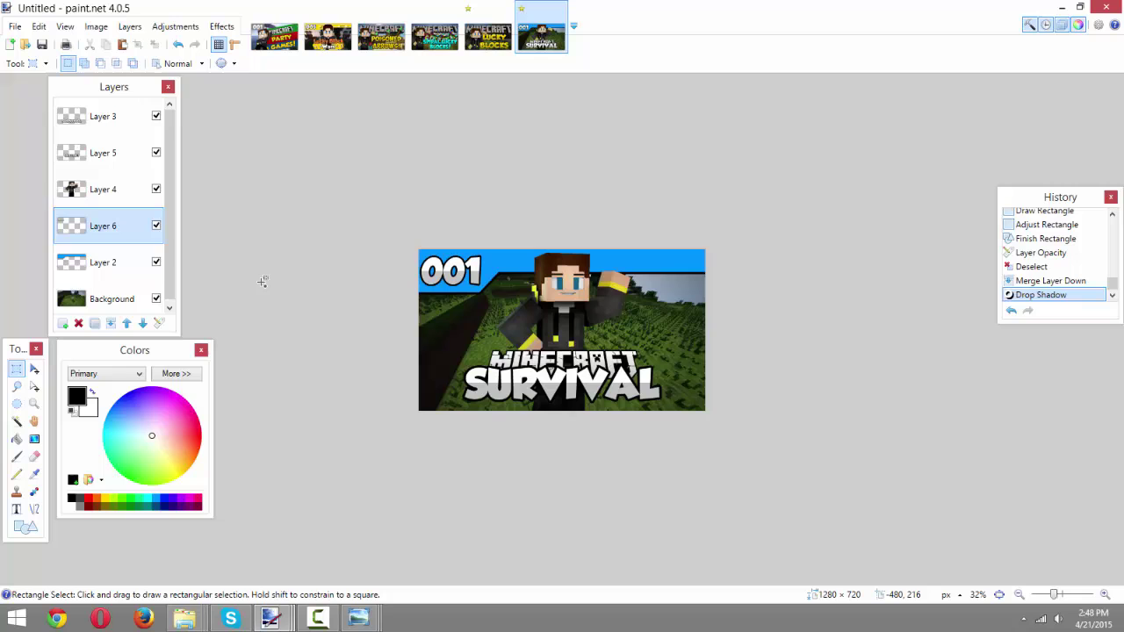
Magic Wand-select the blue banner on Layer 2.
{"action": "left_click", "coordinate": [103, 261]}
{"action": "left_click", "coordinate": [15, 420]}
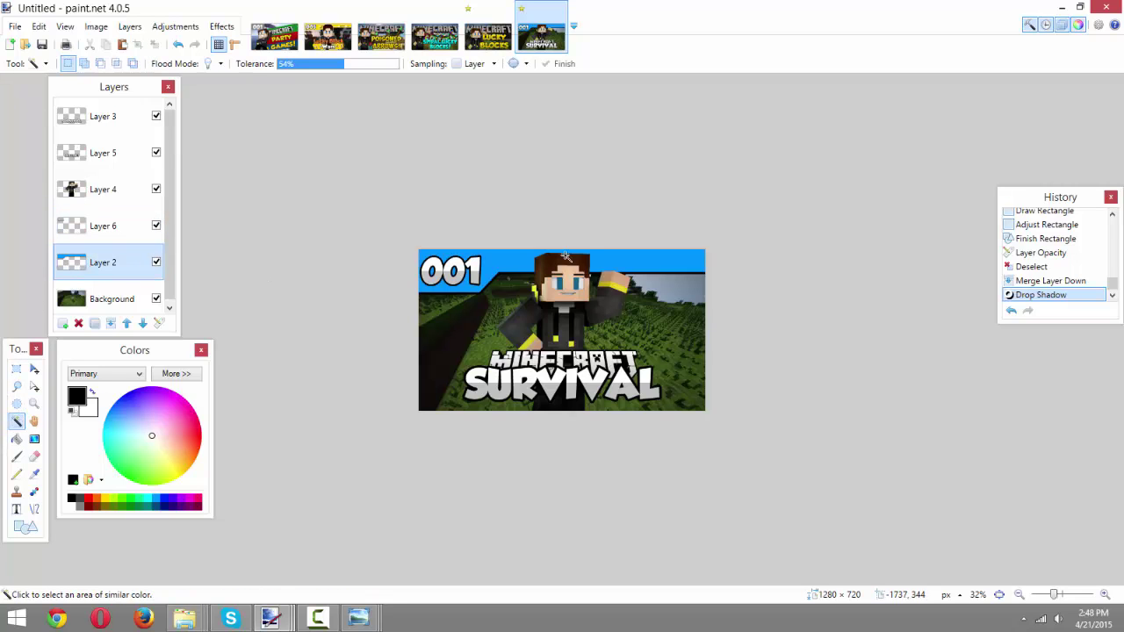
{"action": "left_click", "coordinate": [676, 262]}
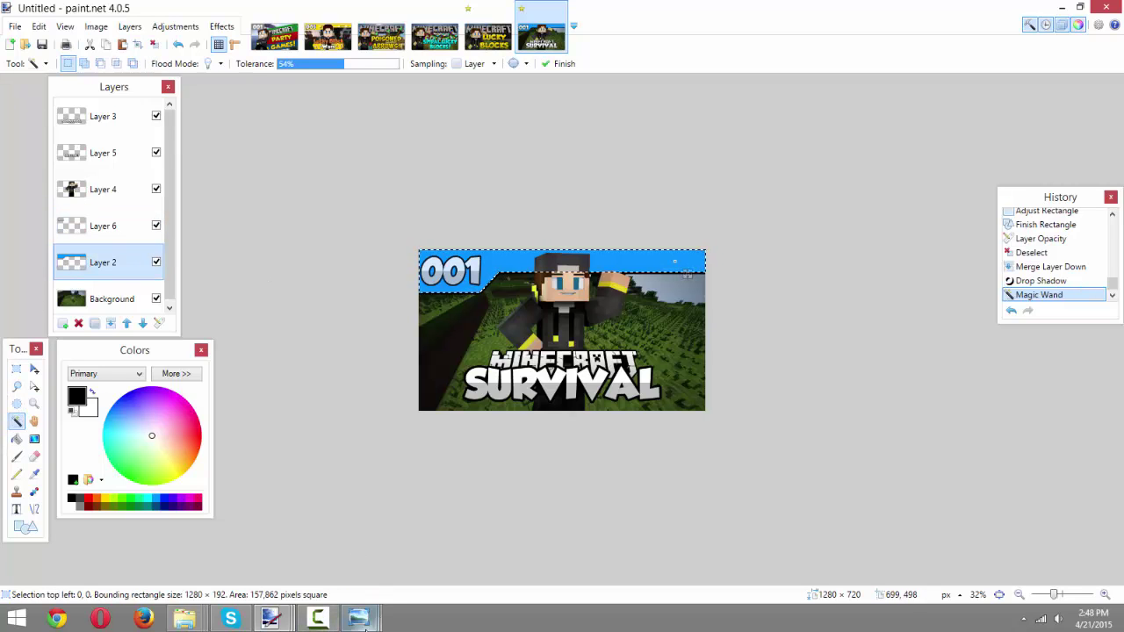
Copy the striped texture image 3.png from Photo Viewer.
{"action": "mouse_move", "coordinate": [359, 618]}
{"action": "left_click", "coordinate": [550, 551]}
{"action": "scroll", "coordinate": [605, 381], "scroll_direction": "down", "scroll_amount": 3}
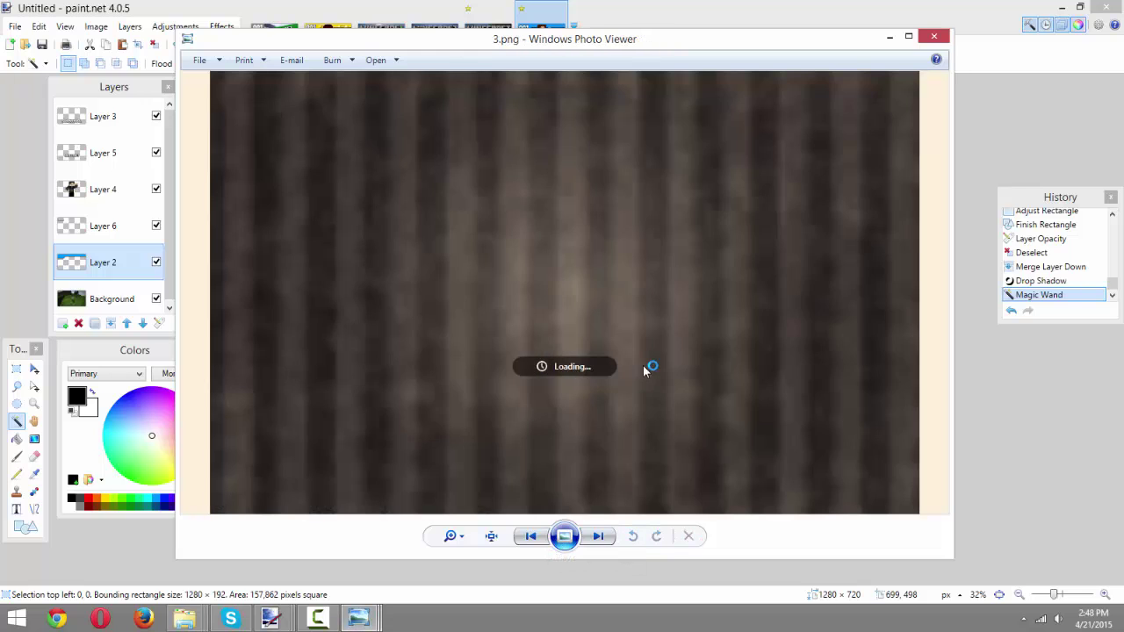
{"action": "right_click", "coordinate": [627, 322]}
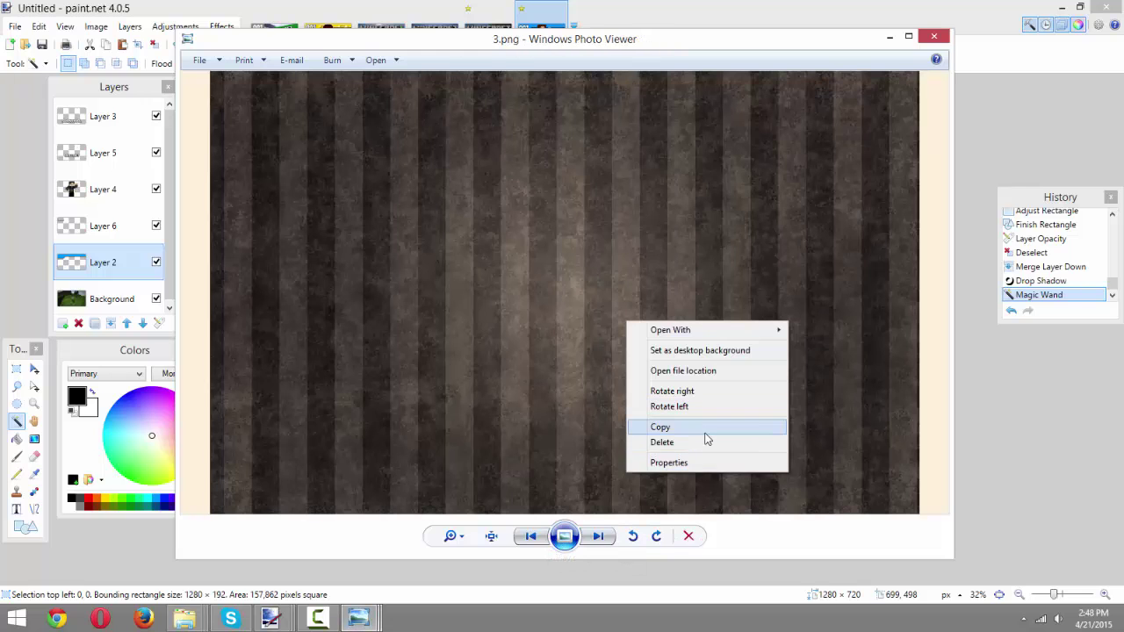
{"action": "left_click", "coordinate": [693, 427]}
{"action": "key", "text": "alt+Tab"}
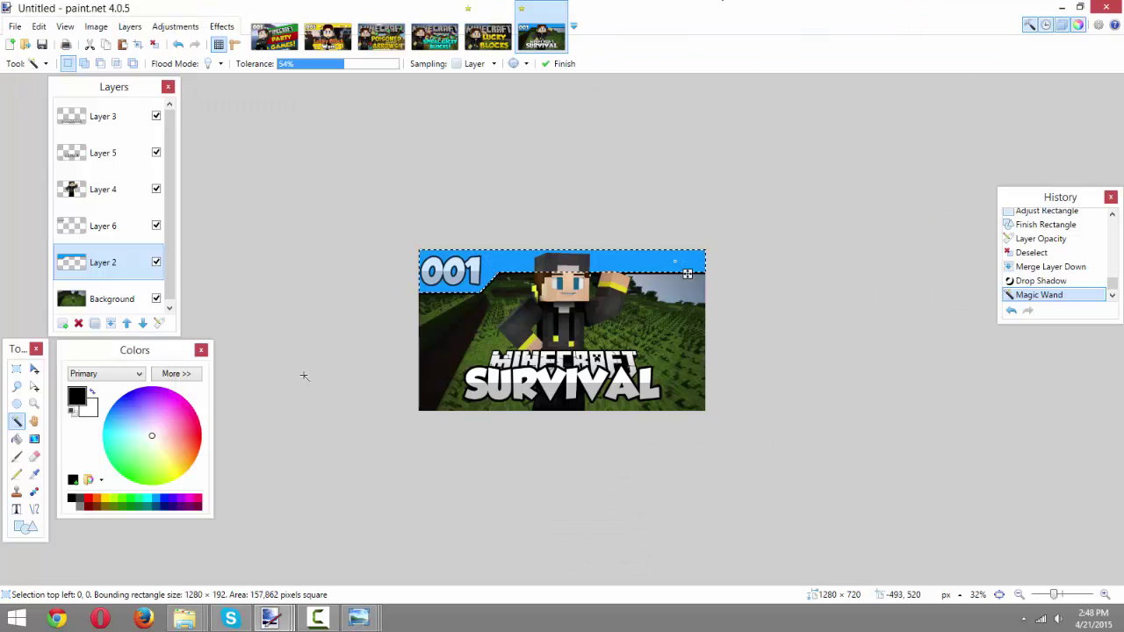
Paste the striped texture onto a new layer, keeping the current canvas size.
{"action": "left_click", "coordinate": [63, 324]}
{"action": "key", "text": "ctrl+v"}
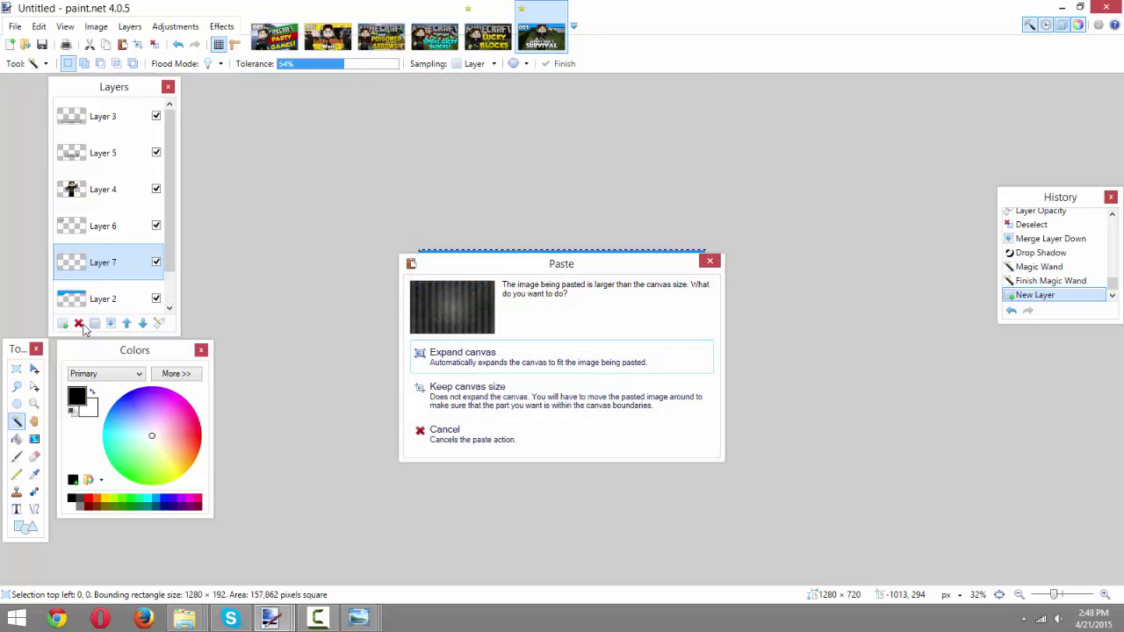
{"action": "left_click", "coordinate": [467, 390]}
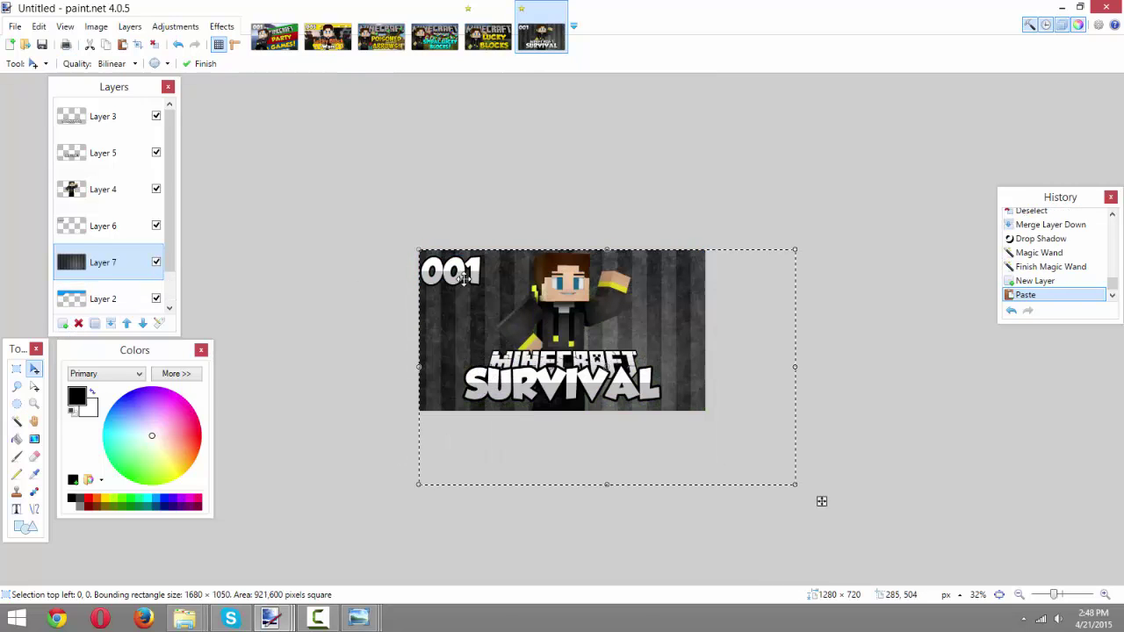
{"action": "key", "text": "ctrl+d"}
{"action": "left_click", "coordinate": [15, 369]}
On the blue banner layer, Magic Wand-select everything below the banner.
{"action": "key", "text": "alt+Page_Down"}
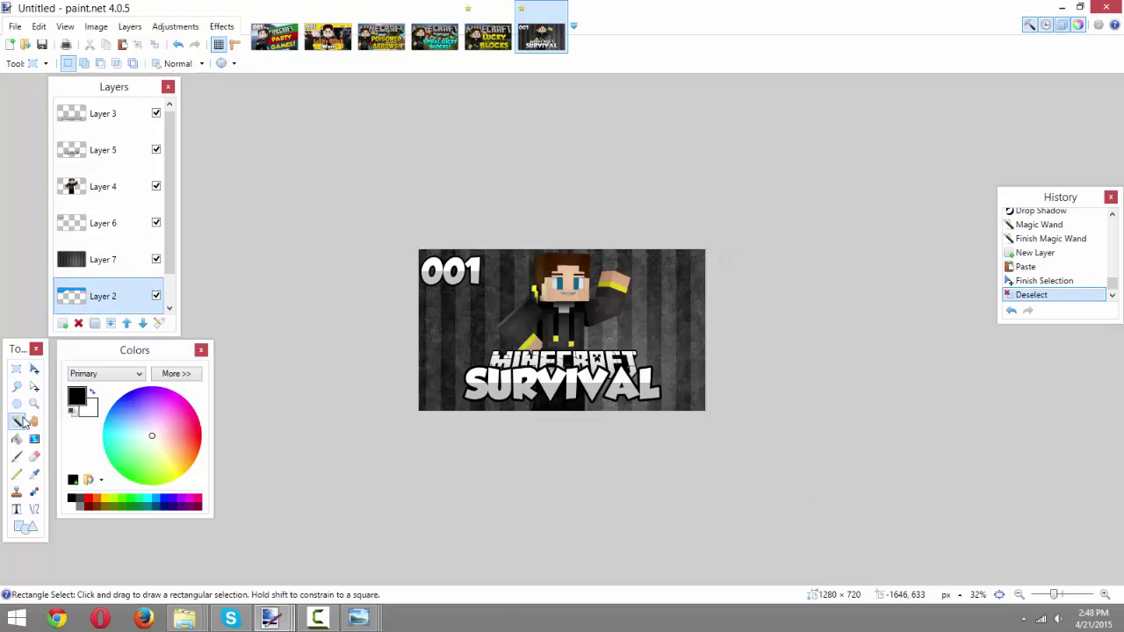
{"action": "left_click", "coordinate": [17, 422]}
{"action": "left_click", "coordinate": [658, 381]}
{"action": "key", "text": "ctrl+b"}
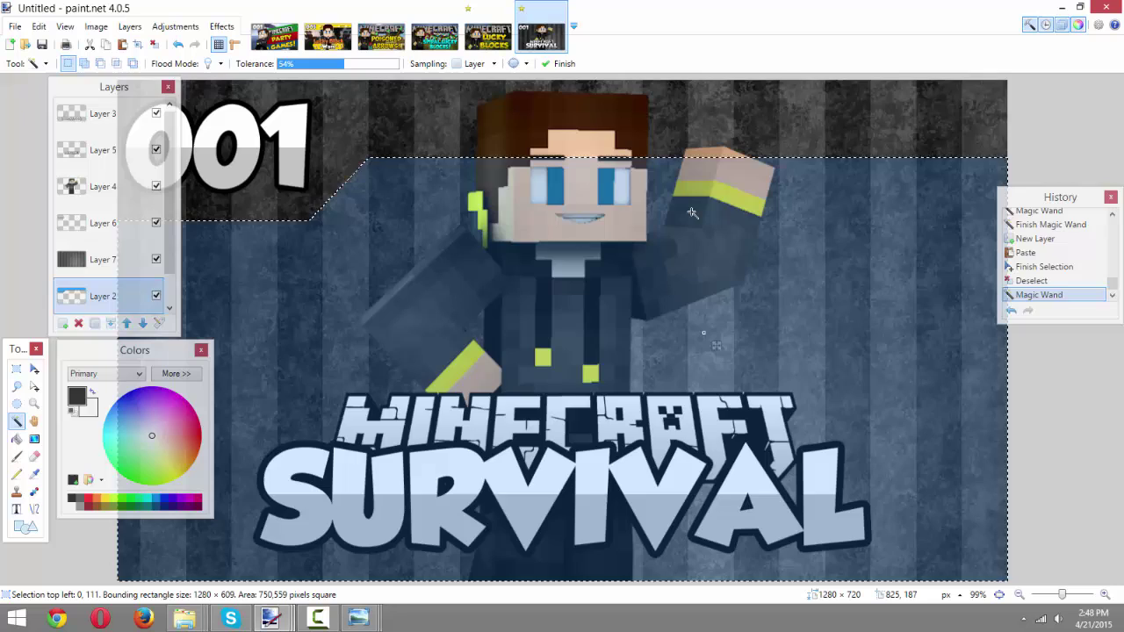
{"action": "scroll", "coordinate": [692, 213], "scroll_direction": "up", "scroll_amount": 3}
{"action": "left_click", "coordinate": [707, 119]}
{"action": "scroll", "coordinate": [710, 123], "scroll_direction": "down", "scroll_amount": 2}
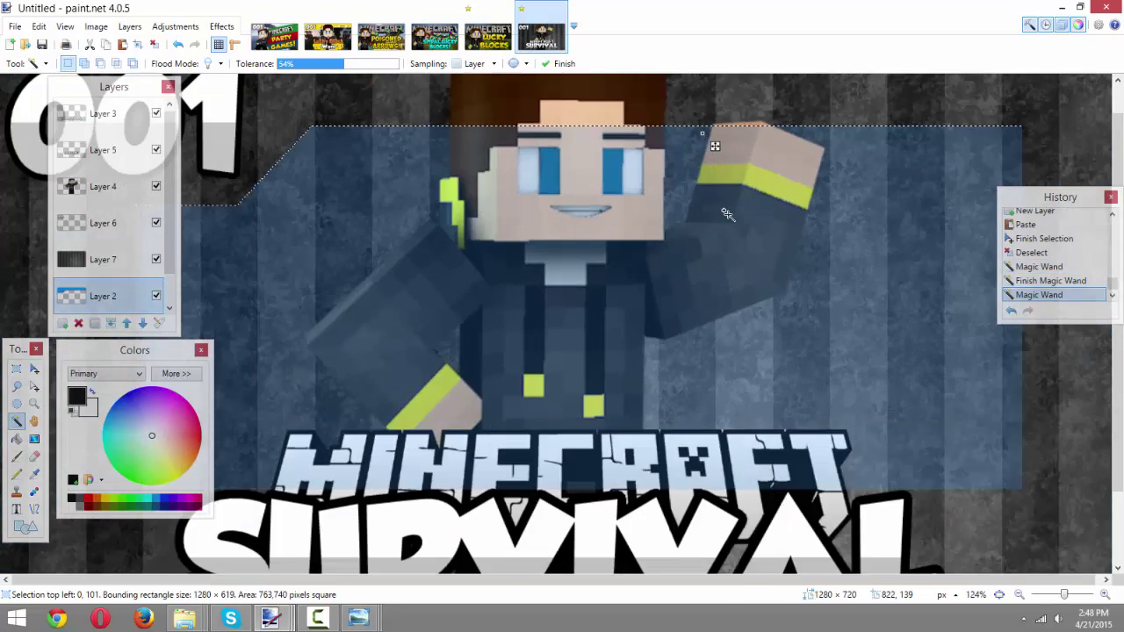
{"action": "scroll", "coordinate": [727, 214], "scroll_direction": "down", "scroll_amount": 5}
Delete the Layer 7 texture everywhere below the blue banner.
{"action": "left_click", "coordinate": [156, 260]}
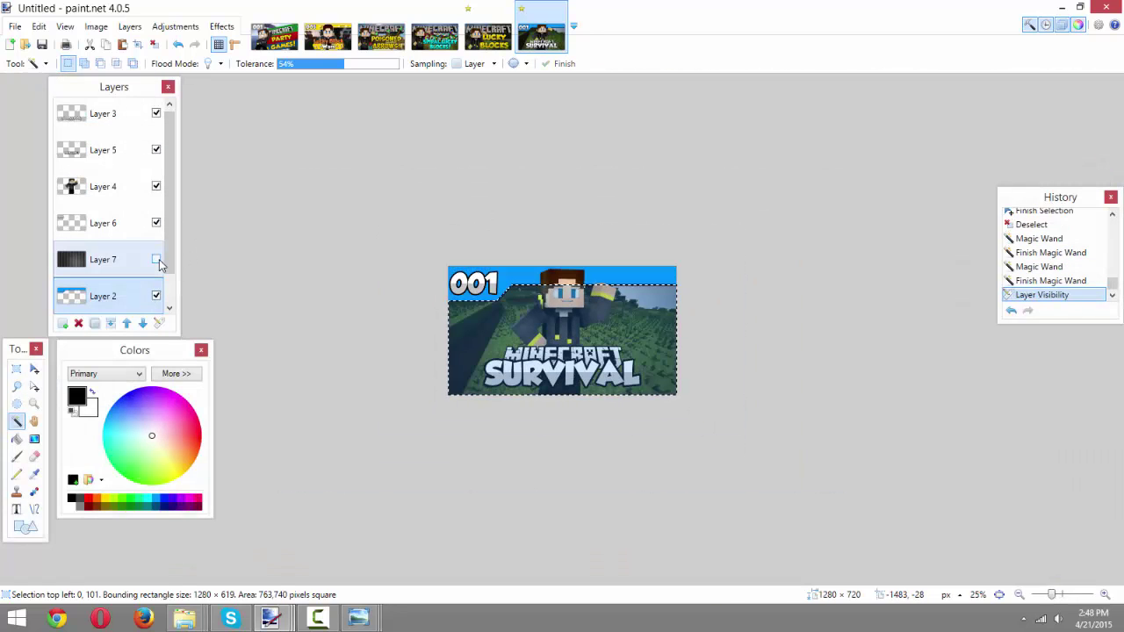
{"action": "left_click", "coordinate": [156, 260]}
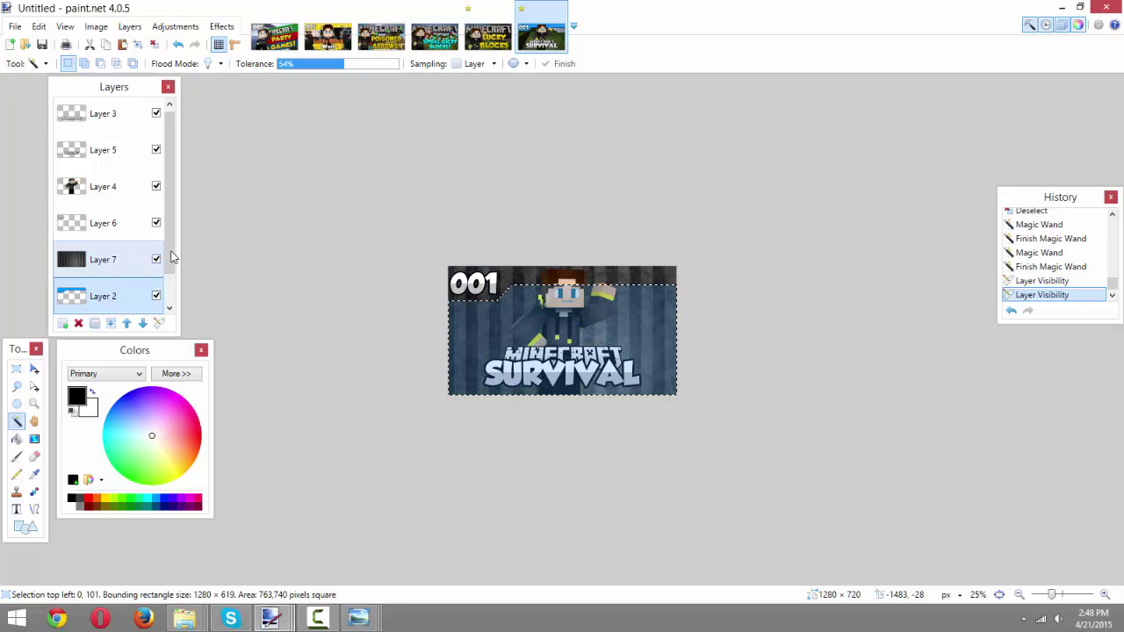
{"action": "left_click", "coordinate": [119, 265]}
{"action": "key", "text": "Delete"}
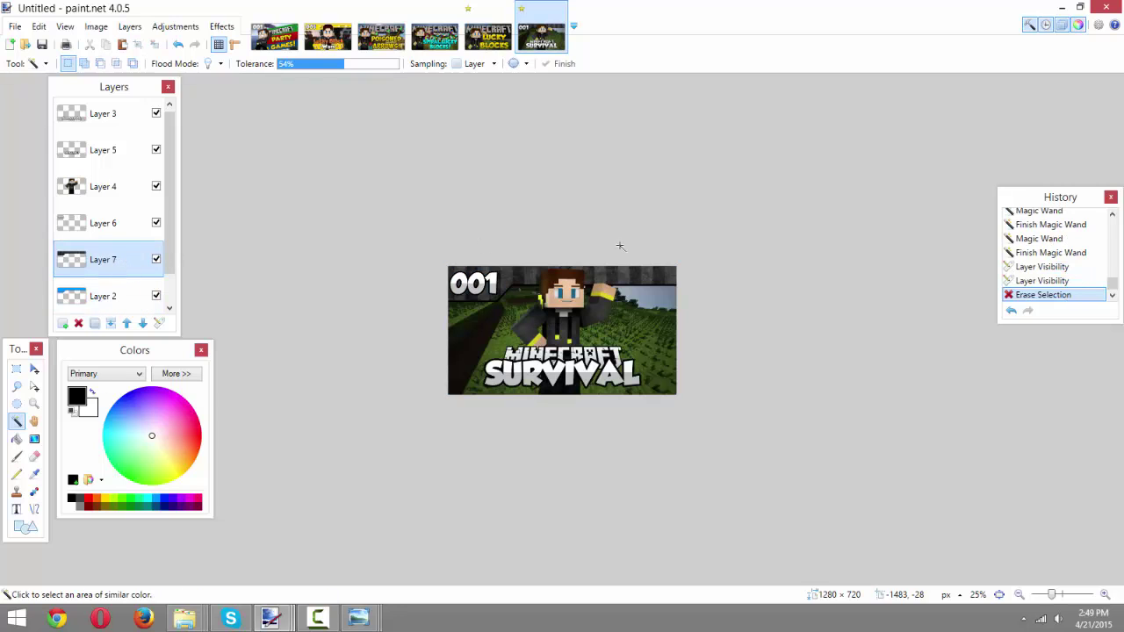
Set Layer 7 to Normal blending at opacity 47 after trying Multiply, Additive and Color Burn.
{"action": "left_click", "coordinate": [159, 323]}
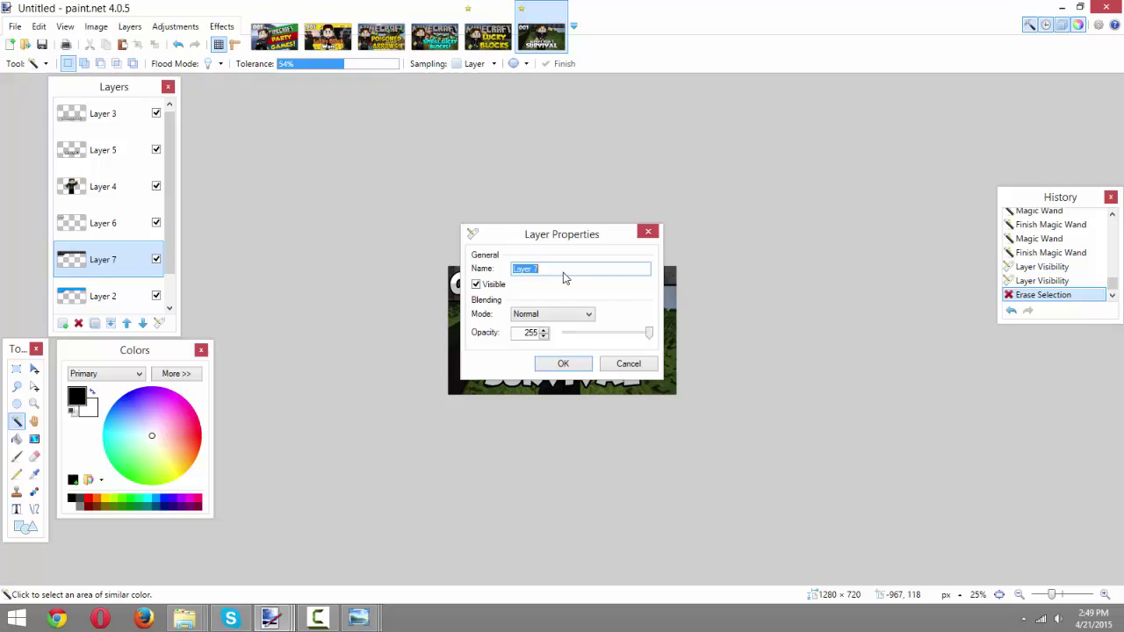
{"action": "left_click", "coordinate": [872, 236]}
{"action": "left_click", "coordinate": [848, 249]}
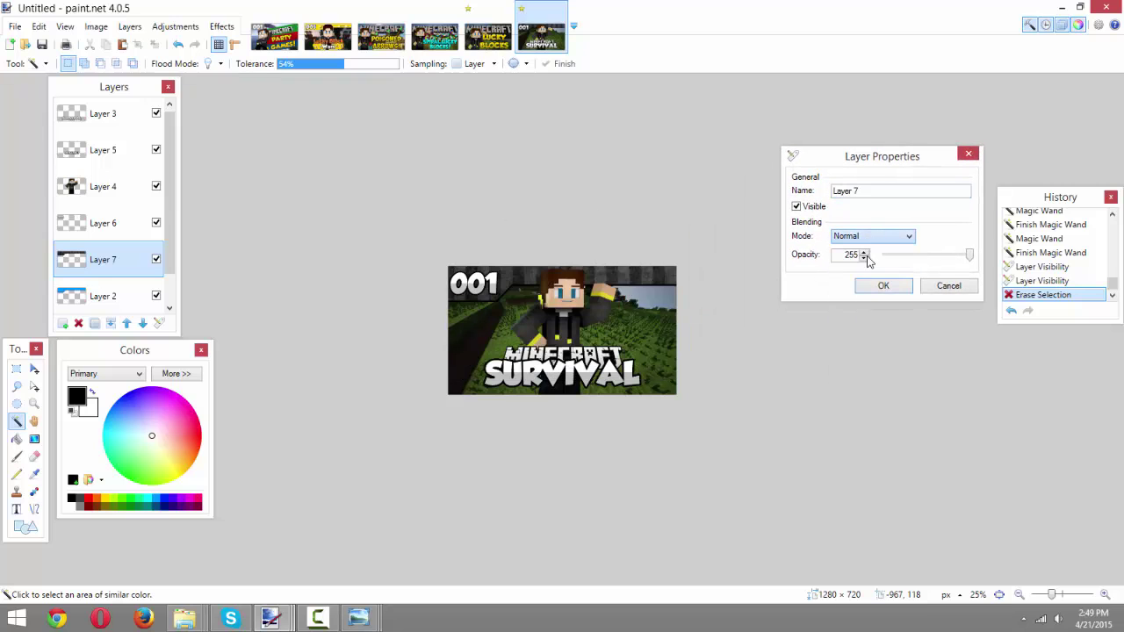
{"action": "left_click", "coordinate": [872, 236]}
{"action": "left_click", "coordinate": [856, 269]}
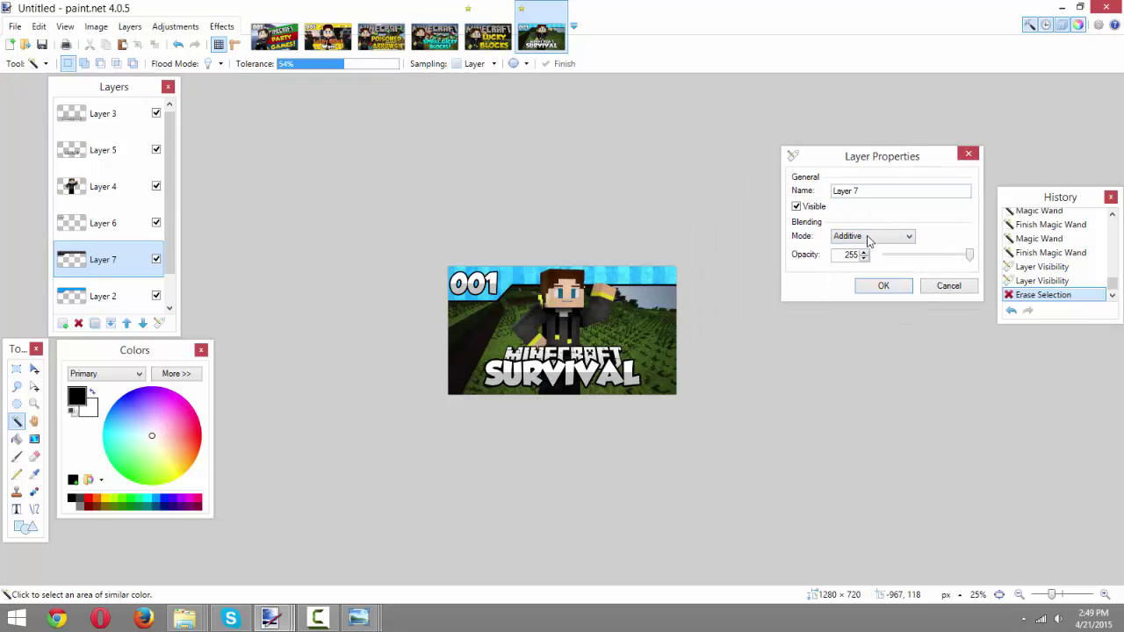
{"action": "left_click", "coordinate": [871, 237]}
{"action": "left_click", "coordinate": [851, 281]}
{"action": "left_click", "coordinate": [872, 236]}
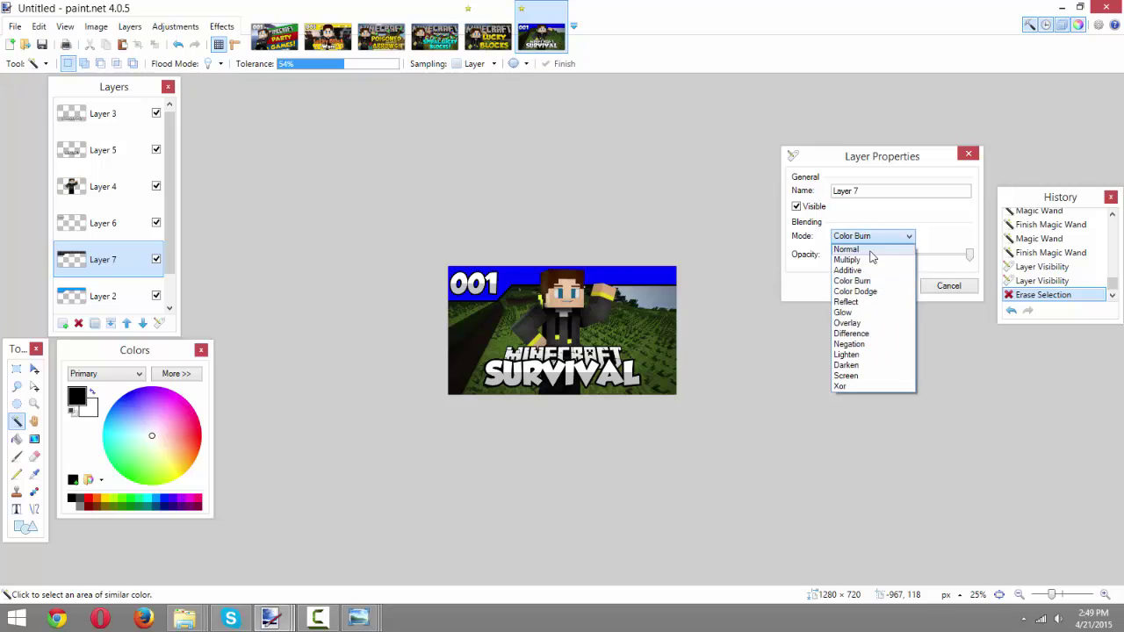
{"action": "left_click", "coordinate": [856, 249]}
{"action": "left_click_drag", "start_coordinate": [961, 260], "coordinate": [923, 266]}
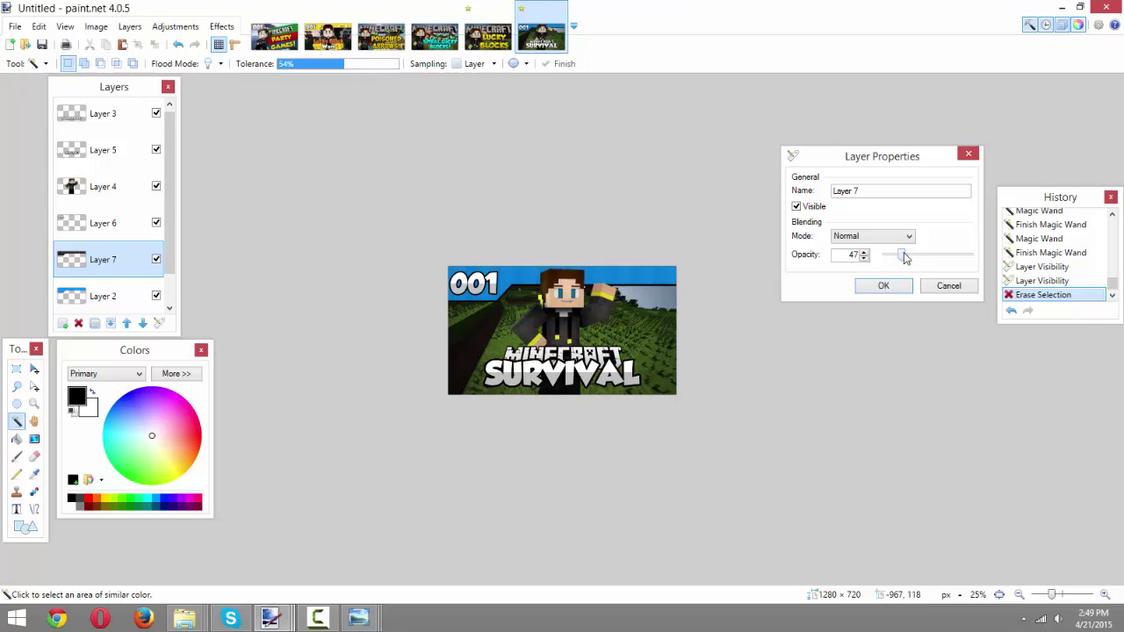
{"action": "left_click", "coordinate": [884, 287]}
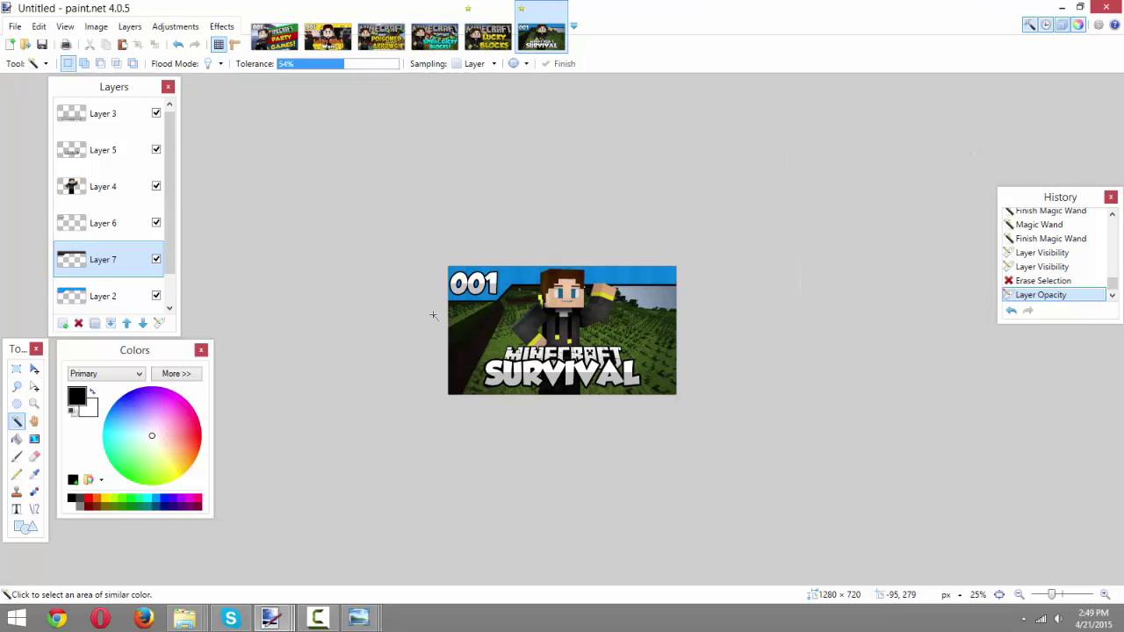
Browse the other open thumbnails, then return to the Survival 001 image.
{"action": "scroll", "coordinate": [412, 290], "scroll_direction": "up", "scroll_amount": 3}
{"action": "scroll", "coordinate": [443, 320], "scroll_direction": "down", "scroll_amount": 2}
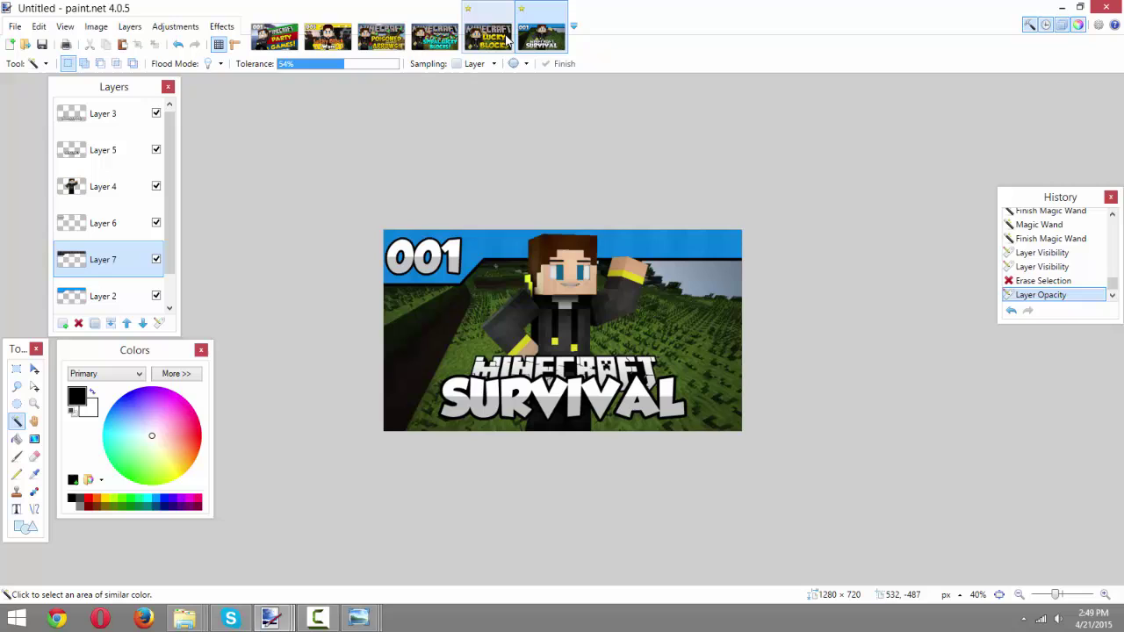
{"action": "left_click", "coordinate": [328, 35]}
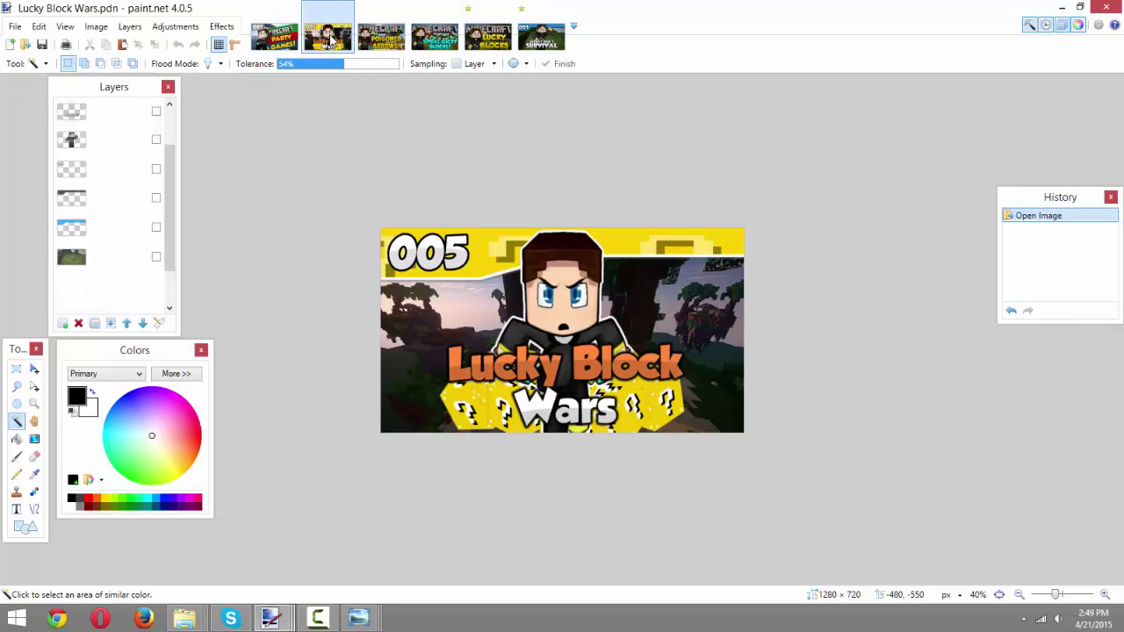
{"action": "left_click", "coordinate": [274, 35]}
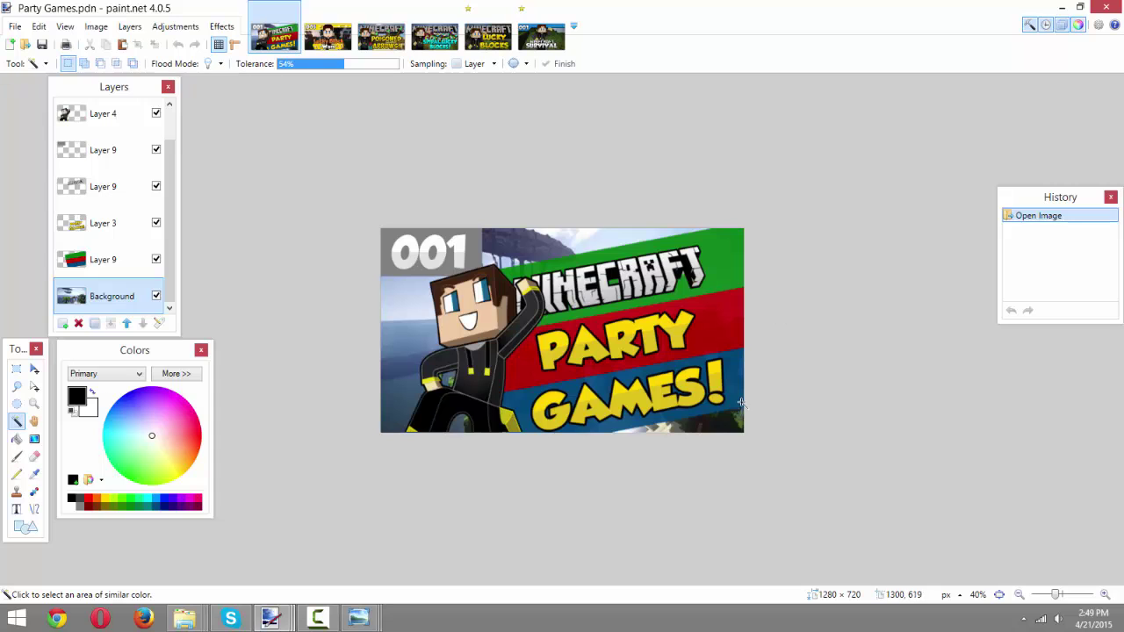
{"action": "left_click", "coordinate": [315, 49]}
{"action": "left_click", "coordinate": [382, 39]}
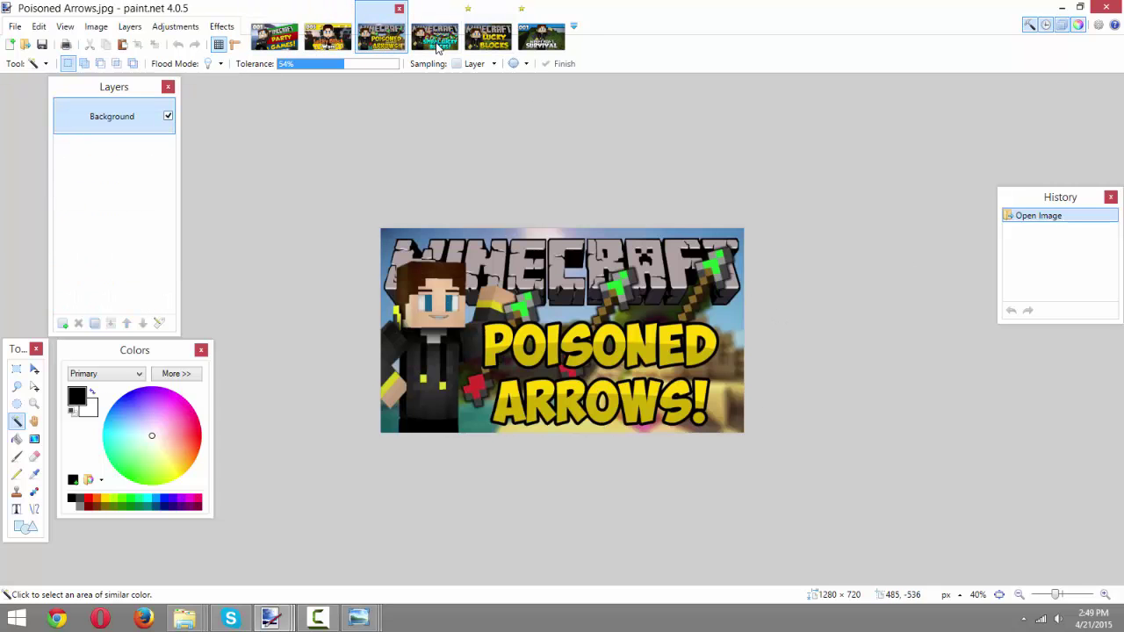
{"action": "left_click", "coordinate": [436, 48]}
{"action": "left_click", "coordinate": [487, 39]}
{"action": "left_click", "coordinate": [432, 48]}
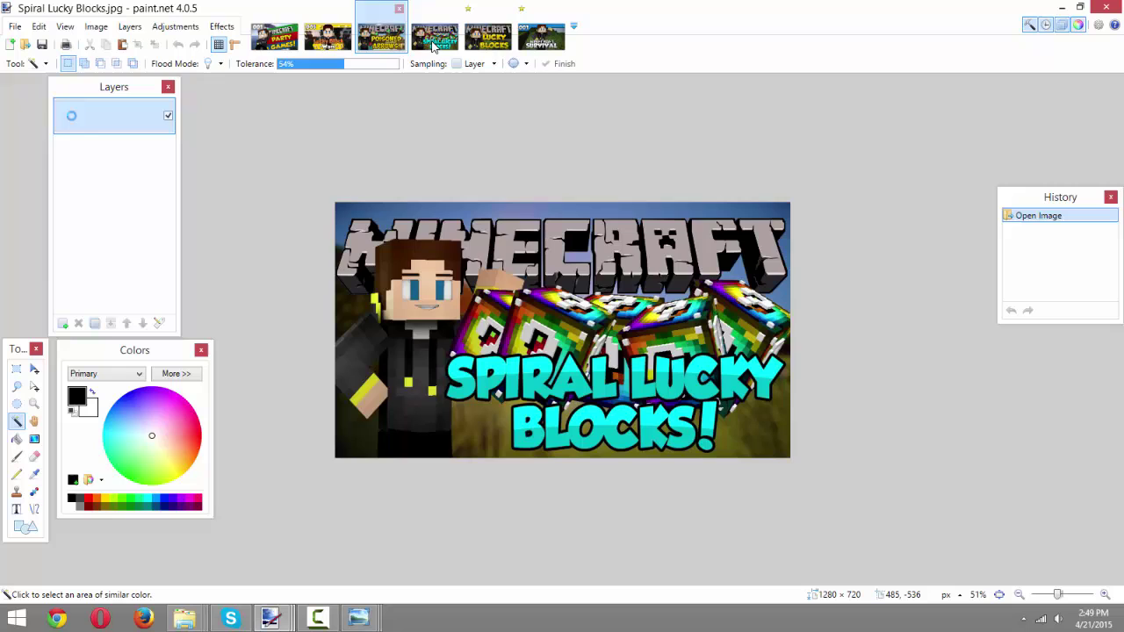
{"action": "left_click", "coordinate": [487, 39]}
{"action": "left_click", "coordinate": [435, 40]}
{"action": "left_click", "coordinate": [382, 39]}
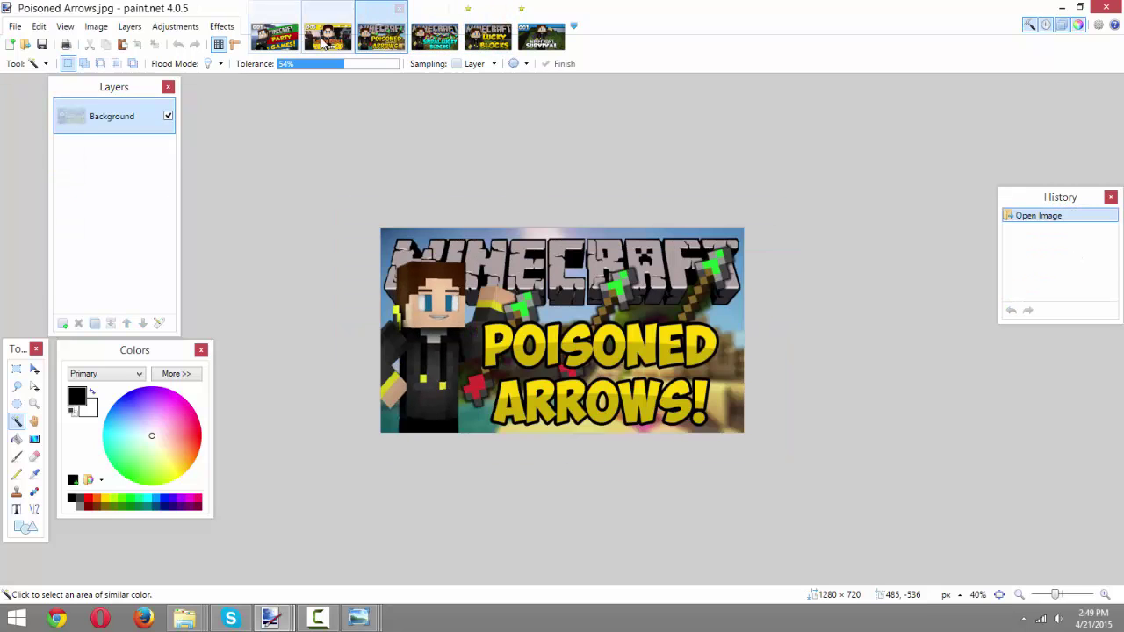
{"action": "left_click", "coordinate": [325, 39]}
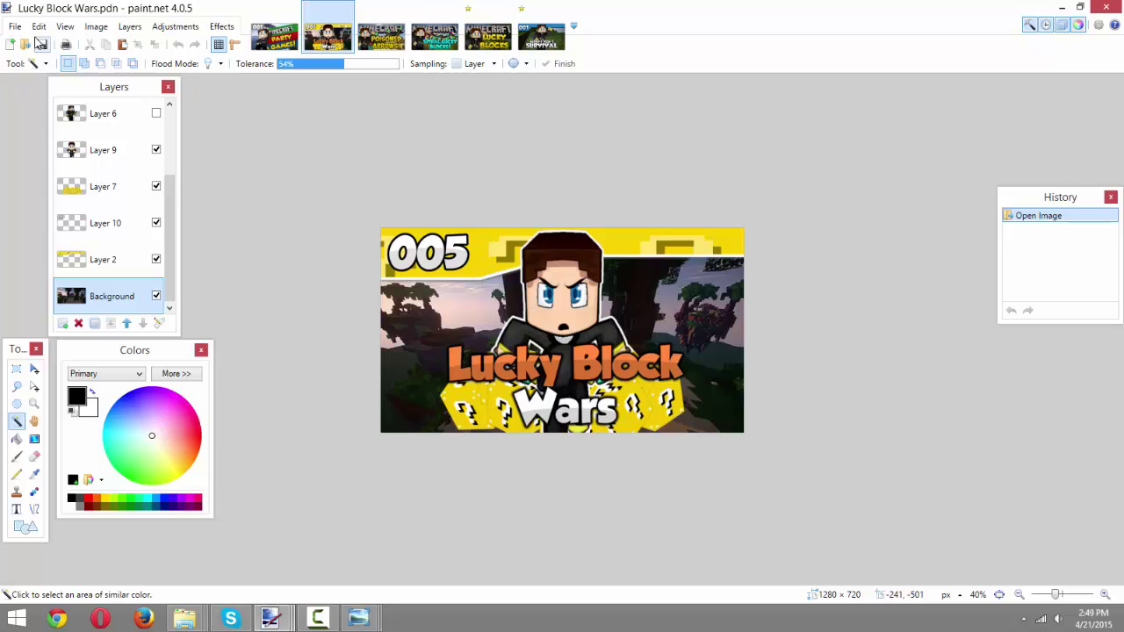
{"action": "left_click", "coordinate": [541, 35]}
Start Save As, then close the dialog without saving.
{"action": "left_click", "coordinate": [15, 27]}
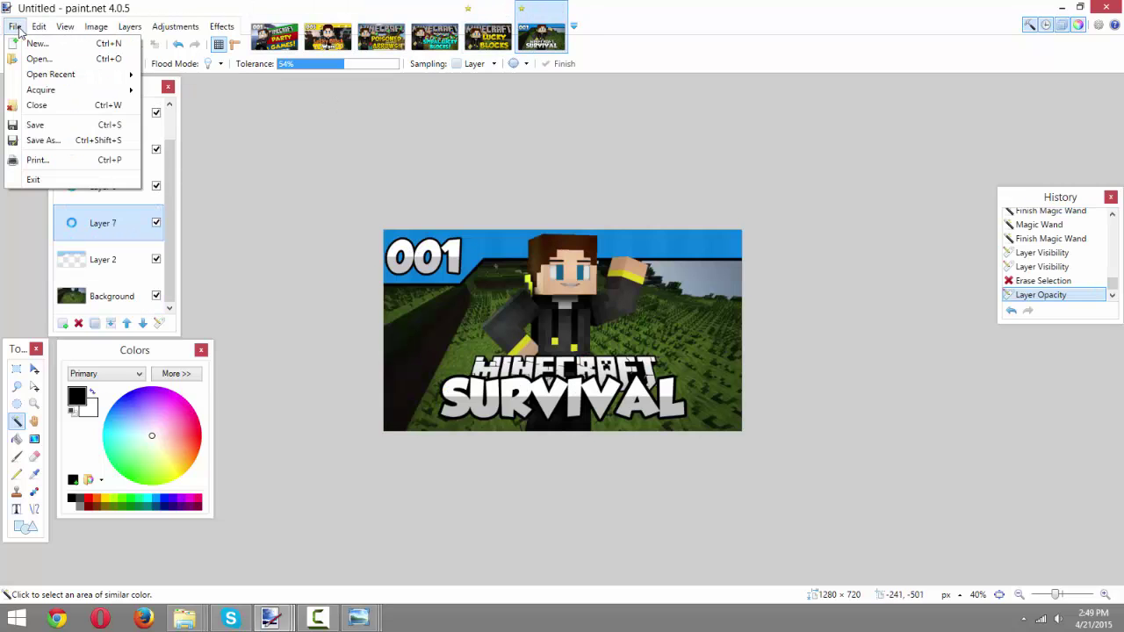
{"action": "left_click", "coordinate": [74, 140]}
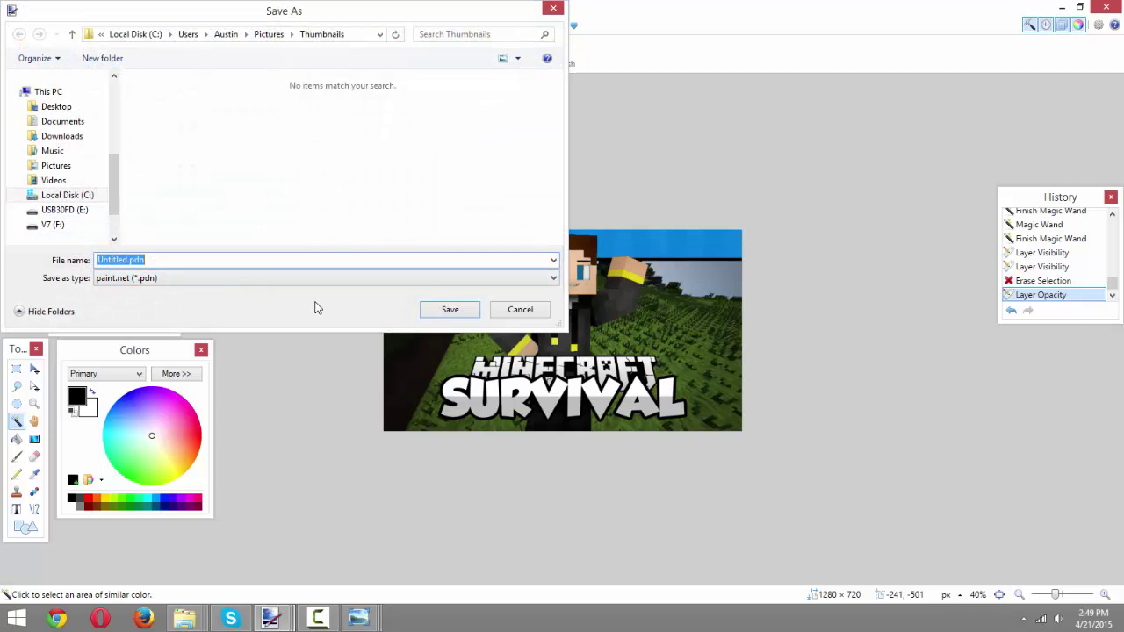
{"action": "left_click", "coordinate": [554, 8]}
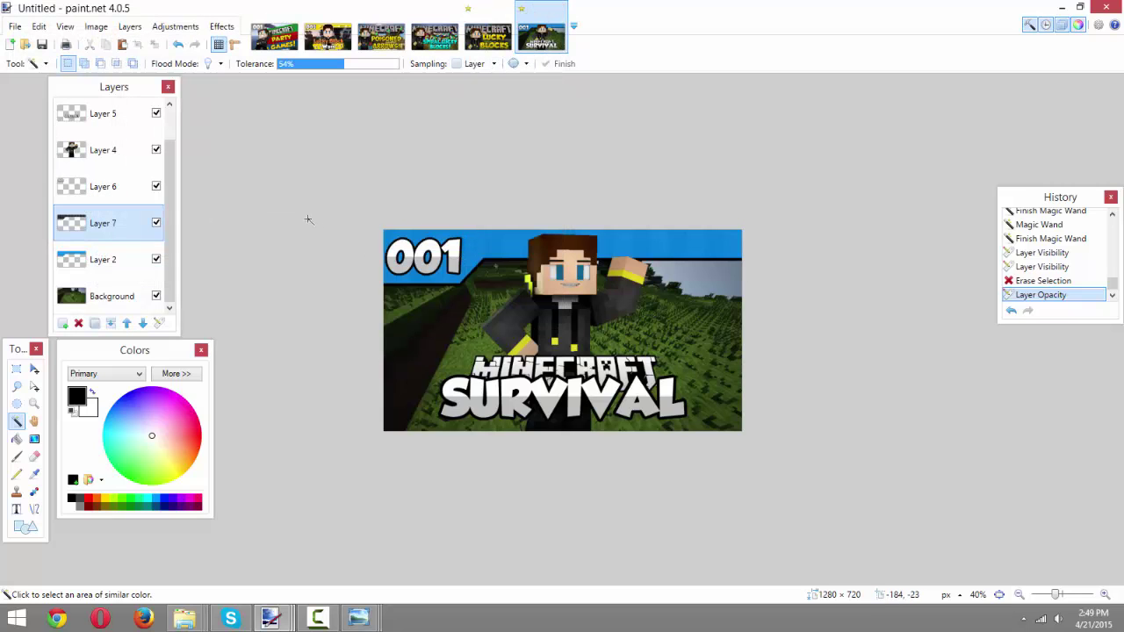
{"action": "scroll", "coordinate": [158, 154], "scroll_direction": "up", "scroll_amount": 1}
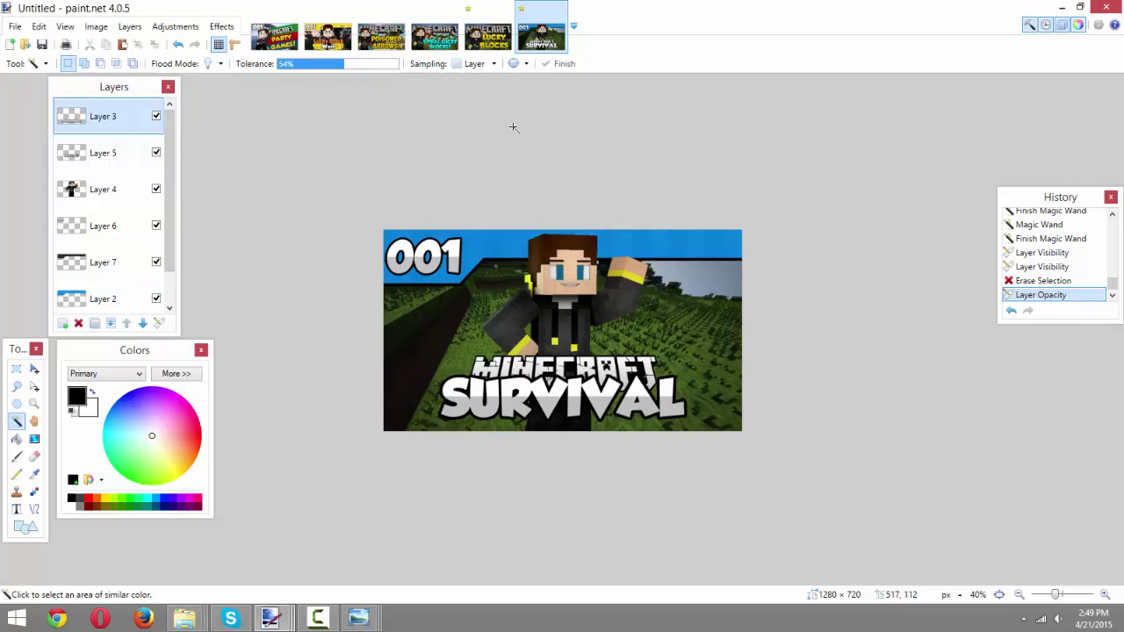
{"action": "left_click", "coordinate": [488, 36]}
{"action": "left_click", "coordinate": [435, 35]}
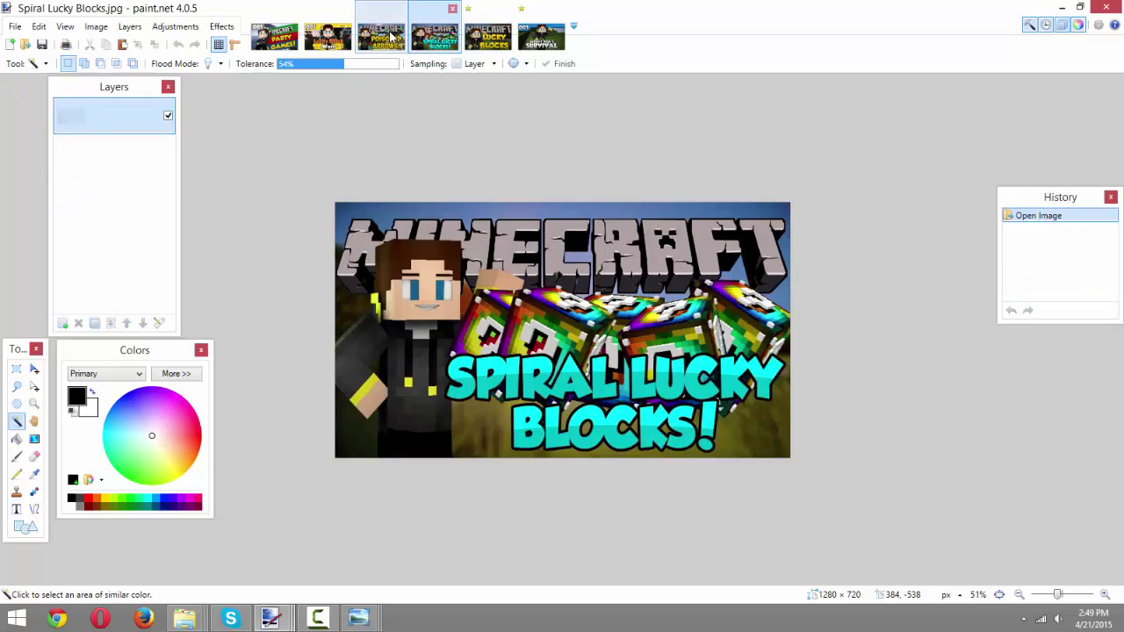
{"action": "left_click", "coordinate": [386, 35]}
{"action": "left_click", "coordinate": [435, 35]}
{"action": "left_click", "coordinate": [488, 35]}
{"action": "left_click", "coordinate": [395, 35]}
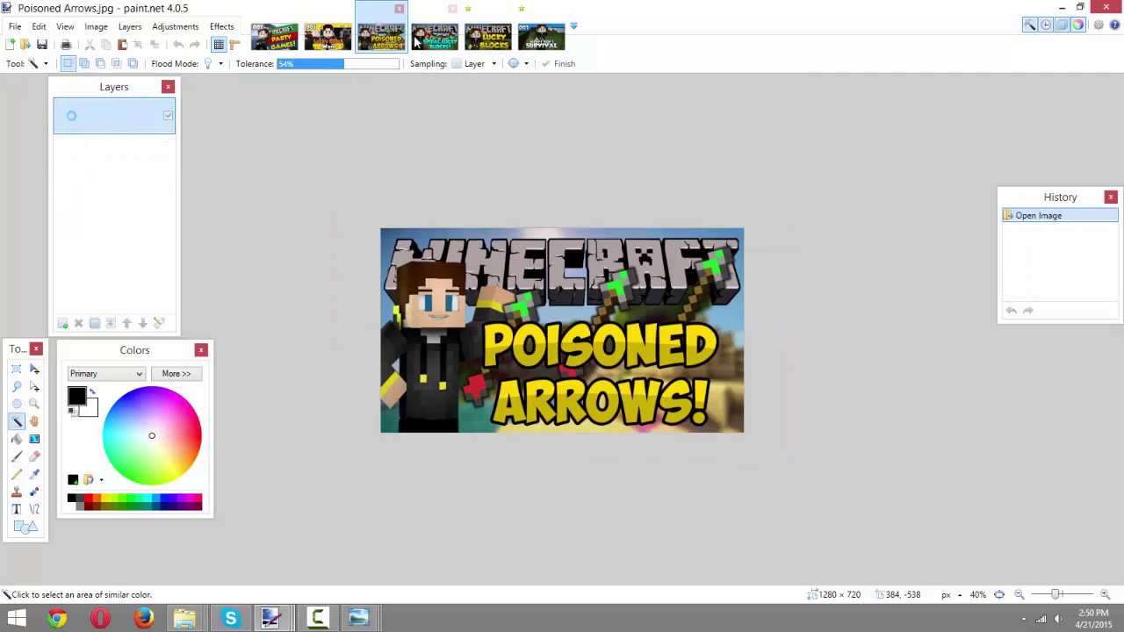
{"action": "left_click", "coordinate": [434, 35]}
{"action": "left_click", "coordinate": [488, 35]}
{"action": "left_click", "coordinate": [435, 35]}
{"action": "left_click", "coordinate": [382, 35]}
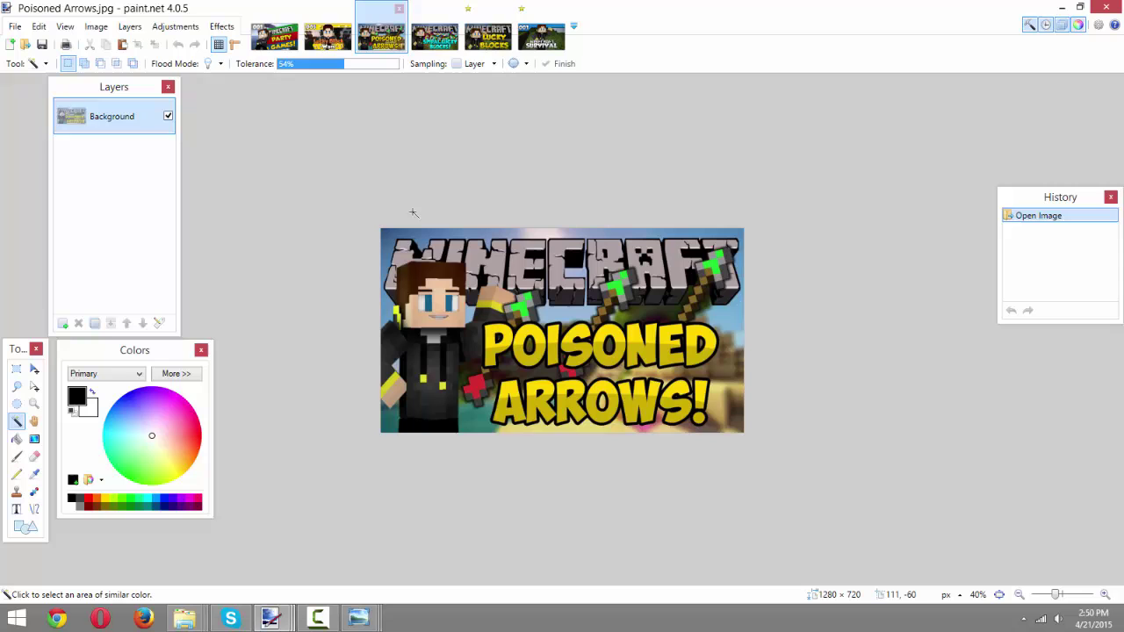
{"action": "left_click", "coordinate": [455, 42]}
{"action": "left_click", "coordinate": [485, 42]}
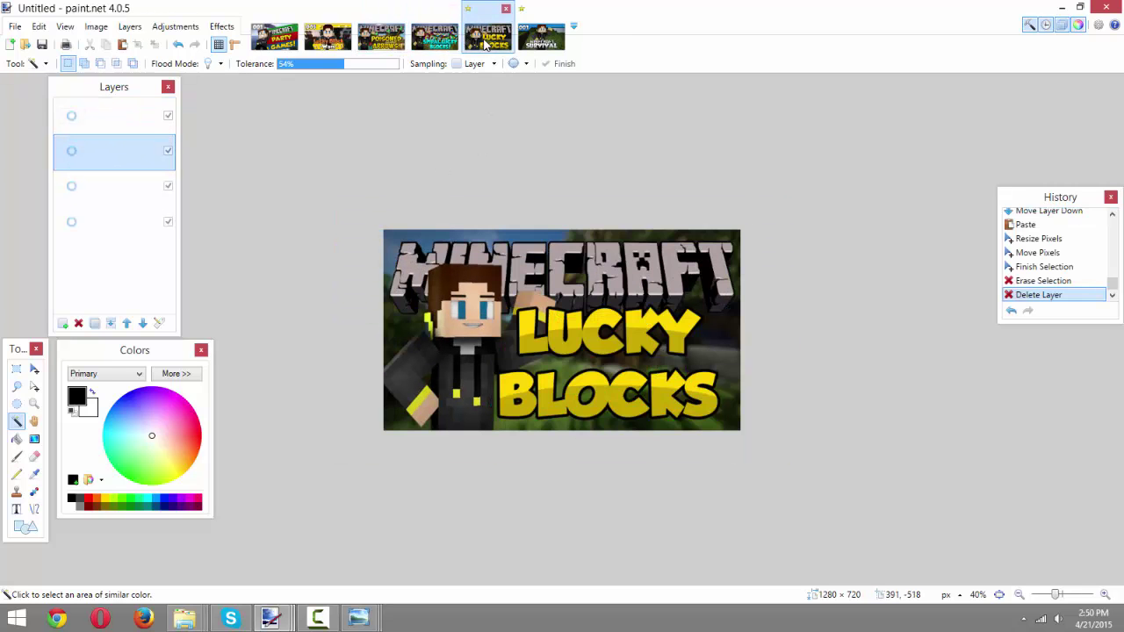
{"action": "left_click", "coordinate": [435, 35]}
{"action": "left_click", "coordinate": [382, 35]}
{"action": "left_click", "coordinate": [434, 35]}
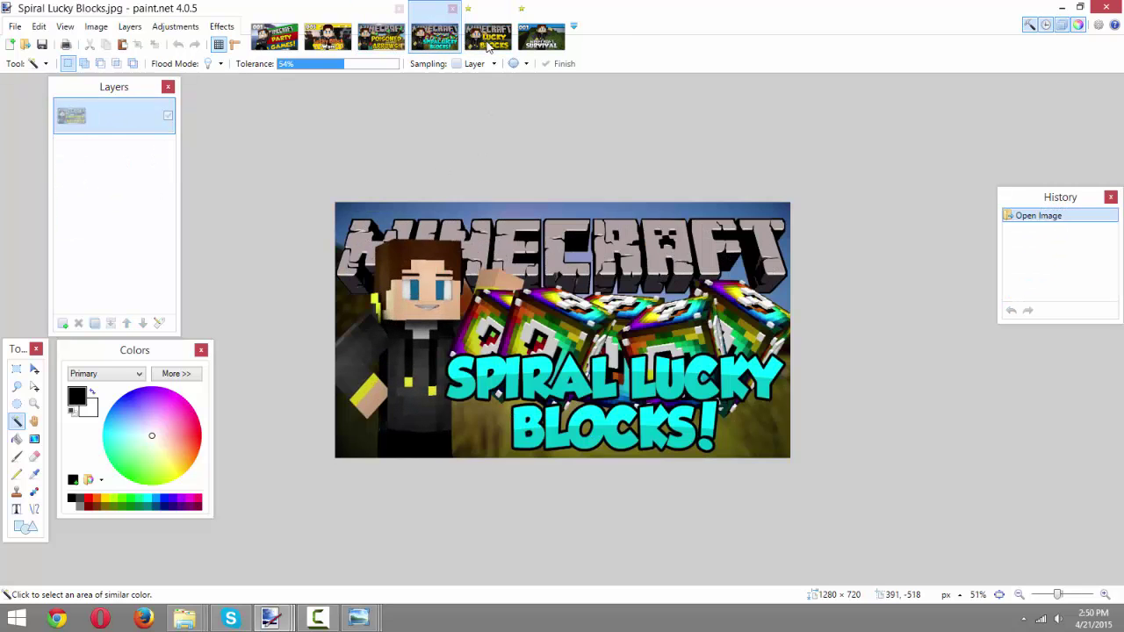
{"action": "left_click", "coordinate": [488, 37]}
{"action": "left_click", "coordinate": [540, 37]}
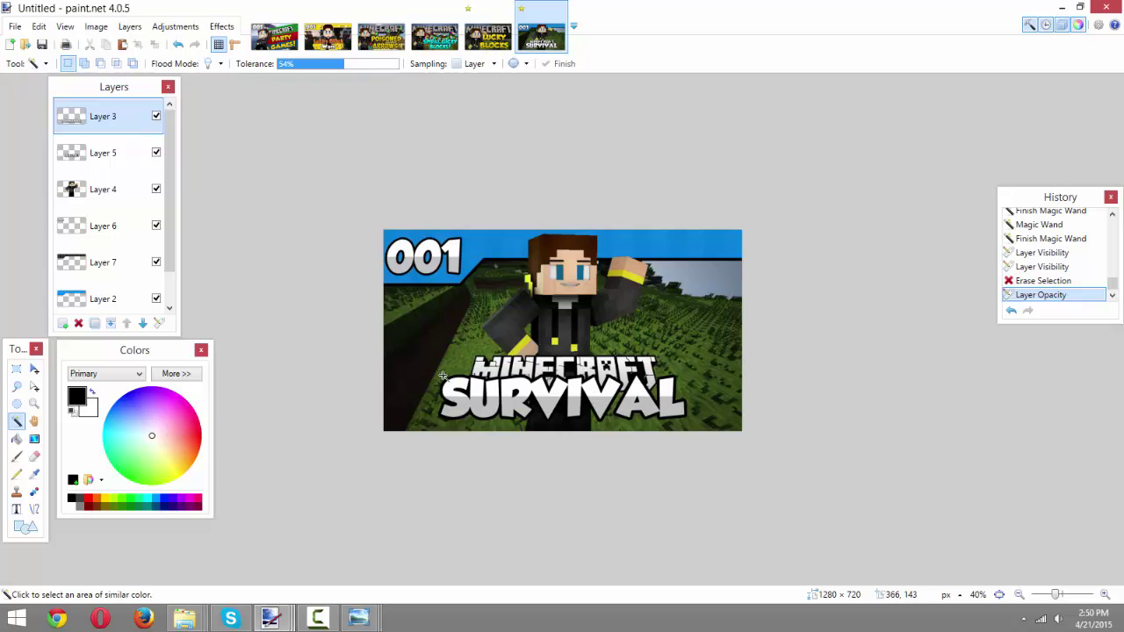
Delete character Layer 4 and save as Survival.pdn in Pictures > Thumbnail Templates.
{"action": "left_click", "coordinate": [77, 189]}
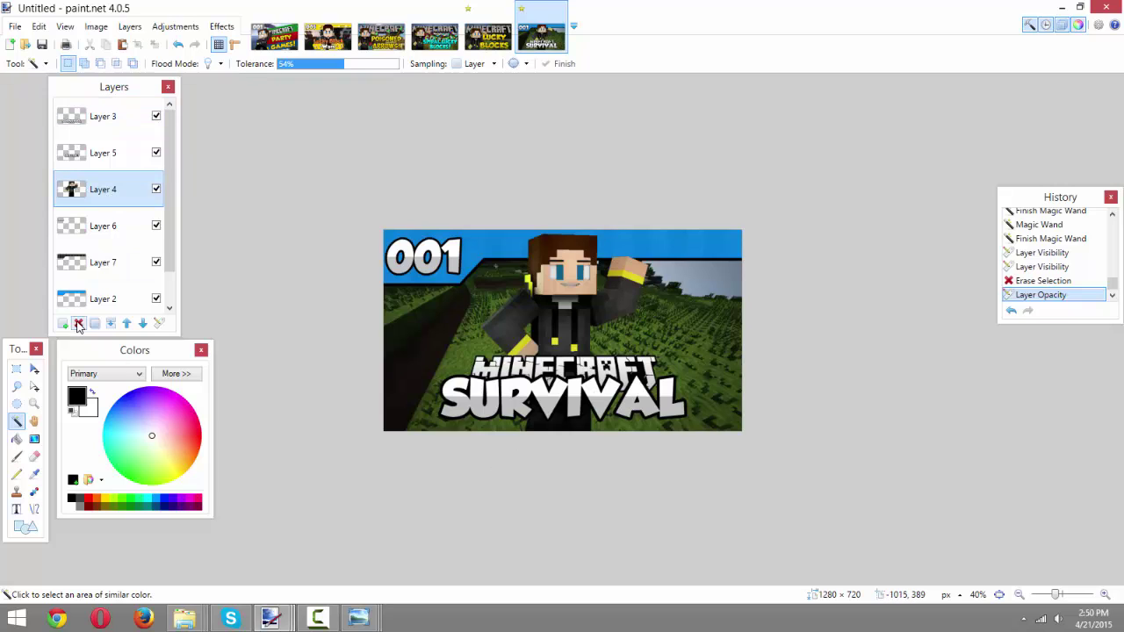
{"action": "left_click", "coordinate": [78, 323]}
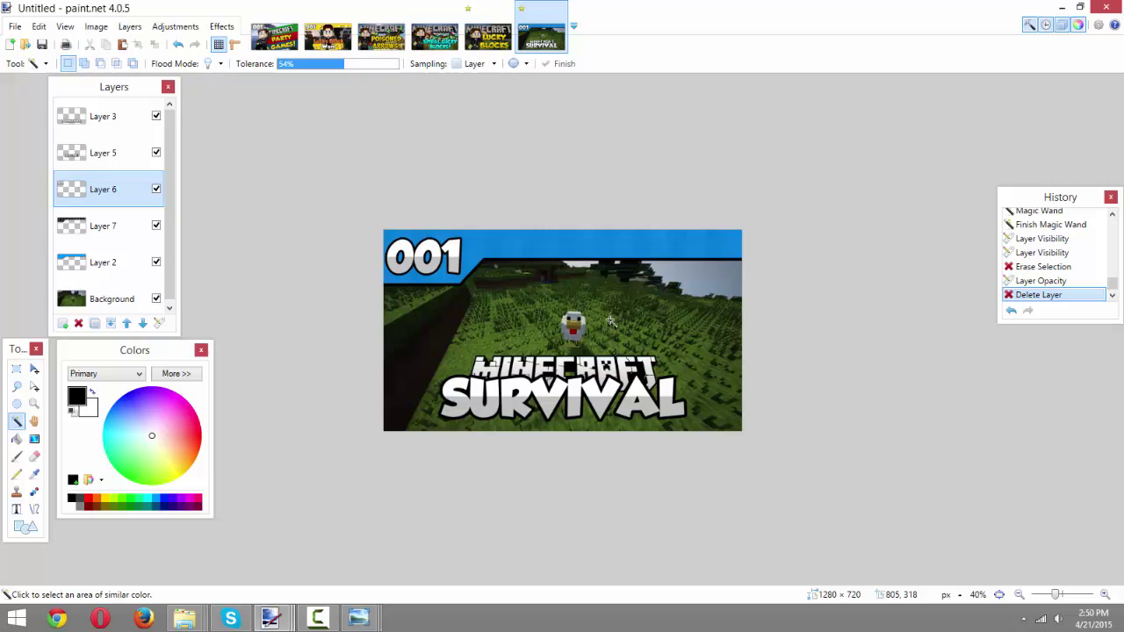
{"action": "left_click", "coordinate": [15, 27]}
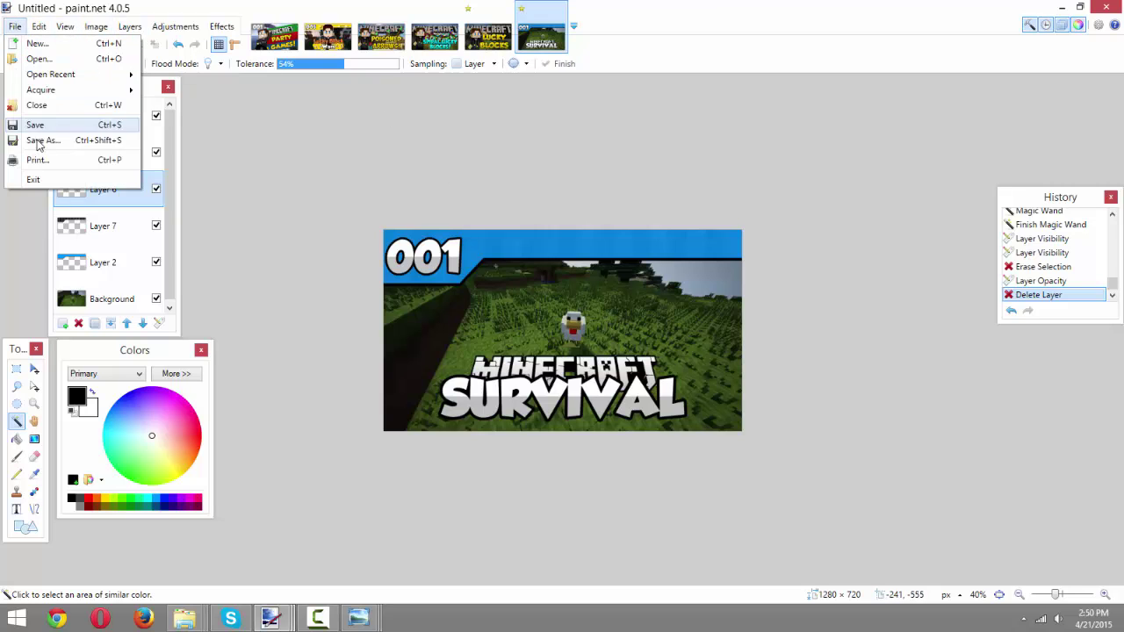
{"action": "left_click", "coordinate": [38, 141]}
{"action": "left_click", "coordinate": [283, 277]}
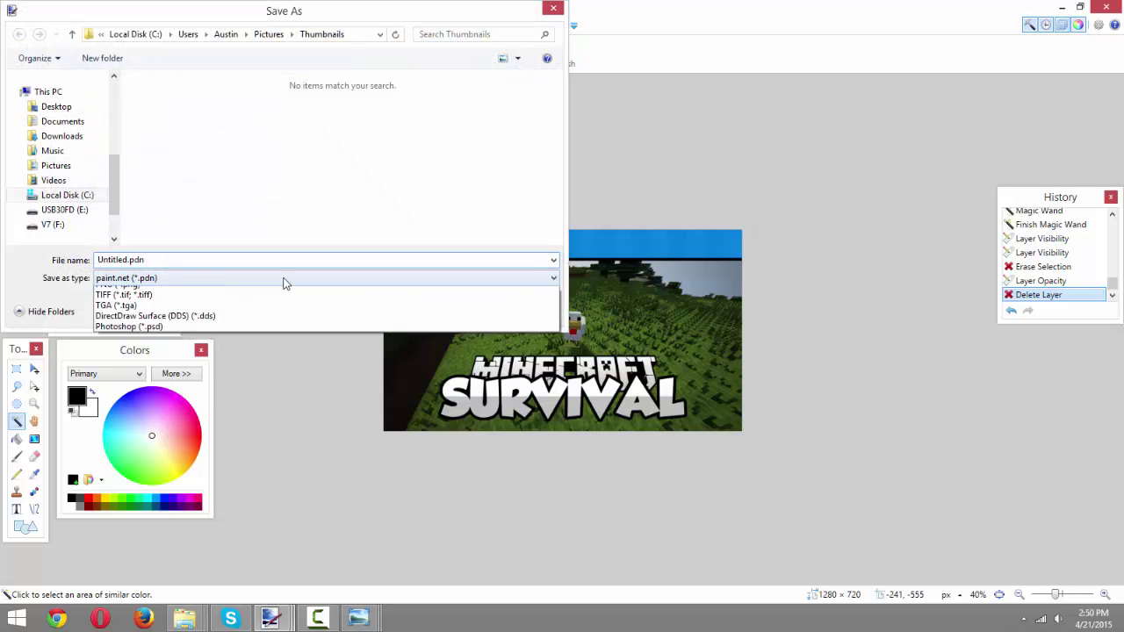
{"action": "left_click", "coordinate": [179, 260]}
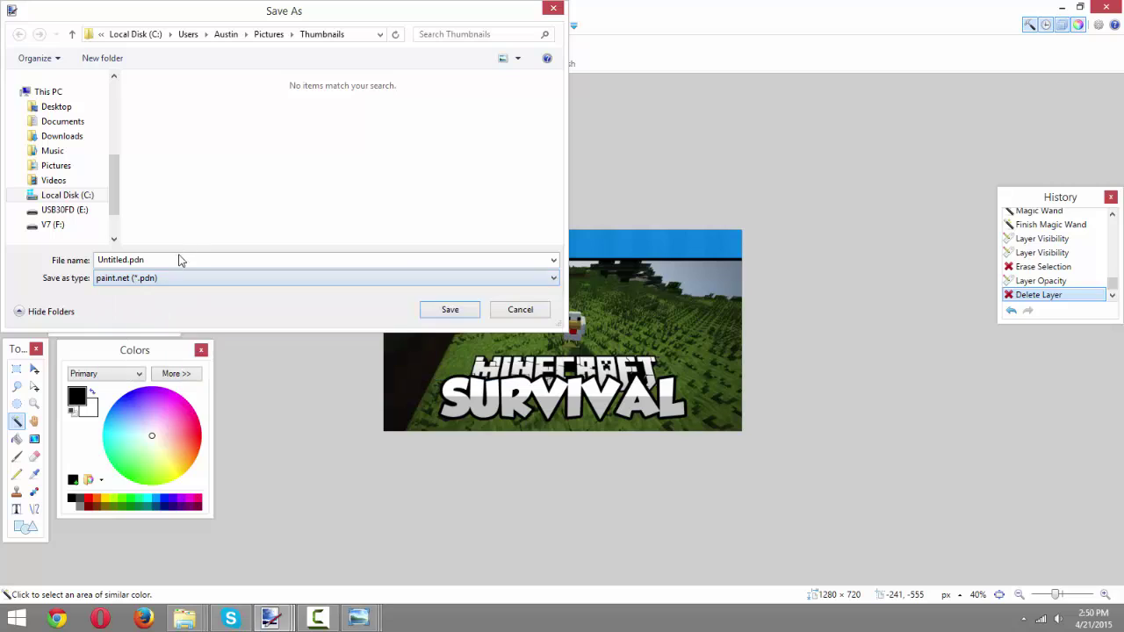
{"action": "left_click", "coordinate": [269, 34]}
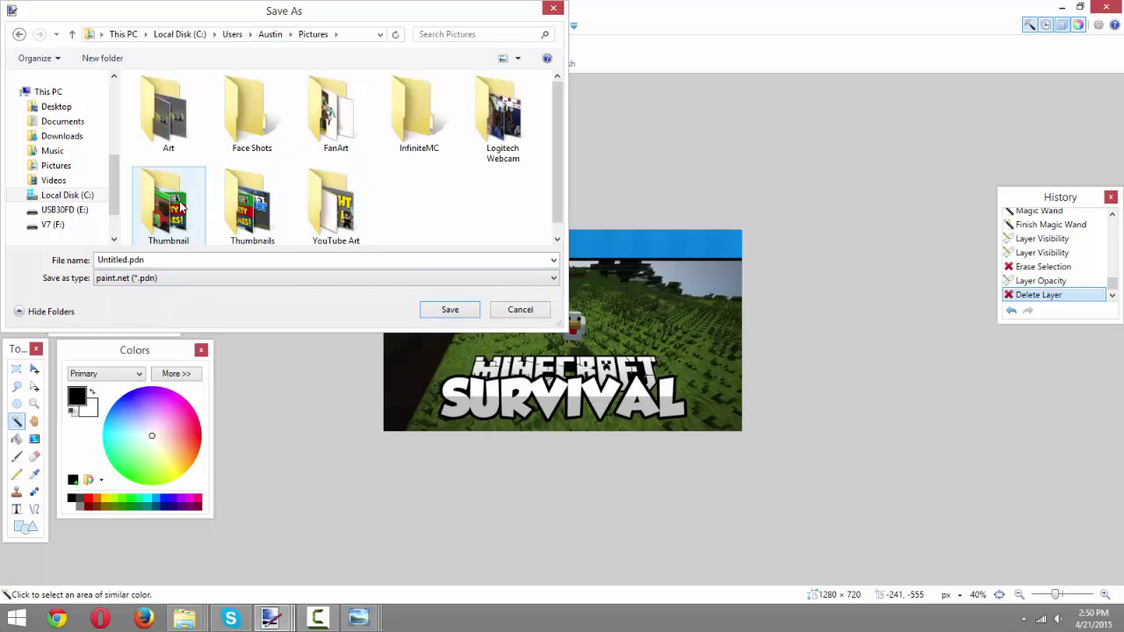
{"action": "left_click", "coordinate": [169, 202]}
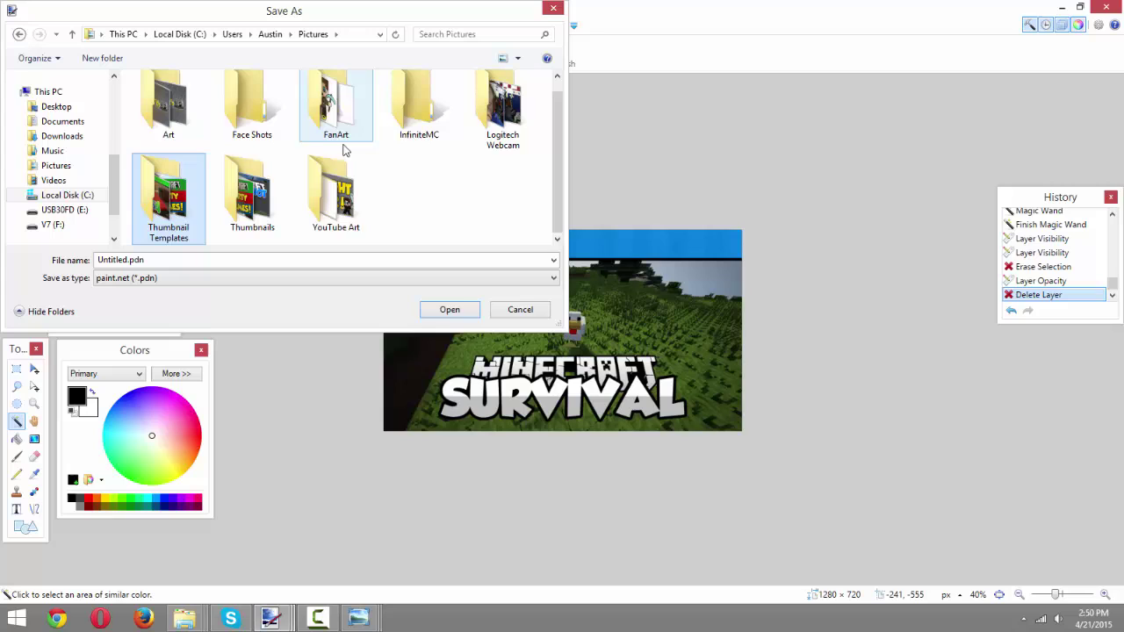
{"action": "double_click", "coordinate": [185, 219]}
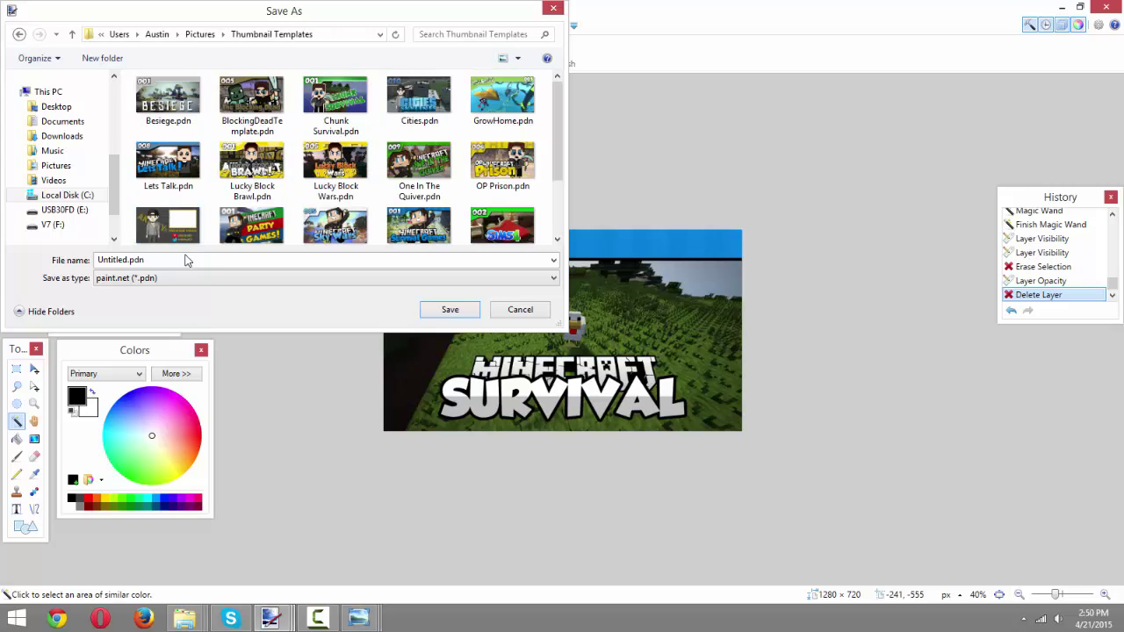
{"action": "left_click", "coordinate": [186, 258]}
{"action": "type", "text": "Survival"}
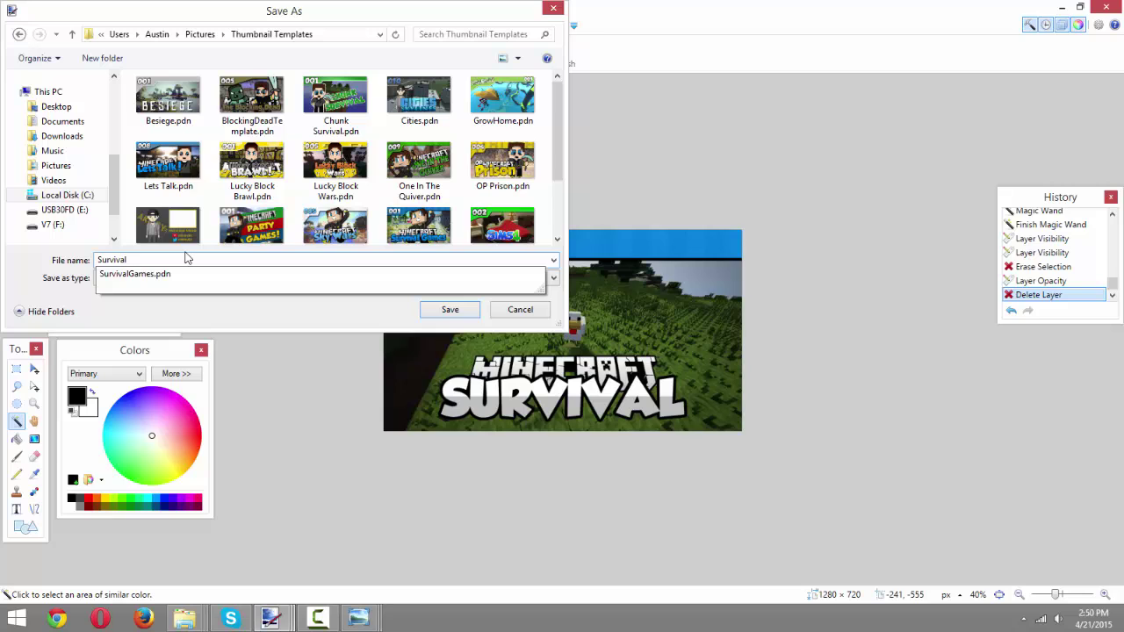
{"action": "key", "text": "Return"}
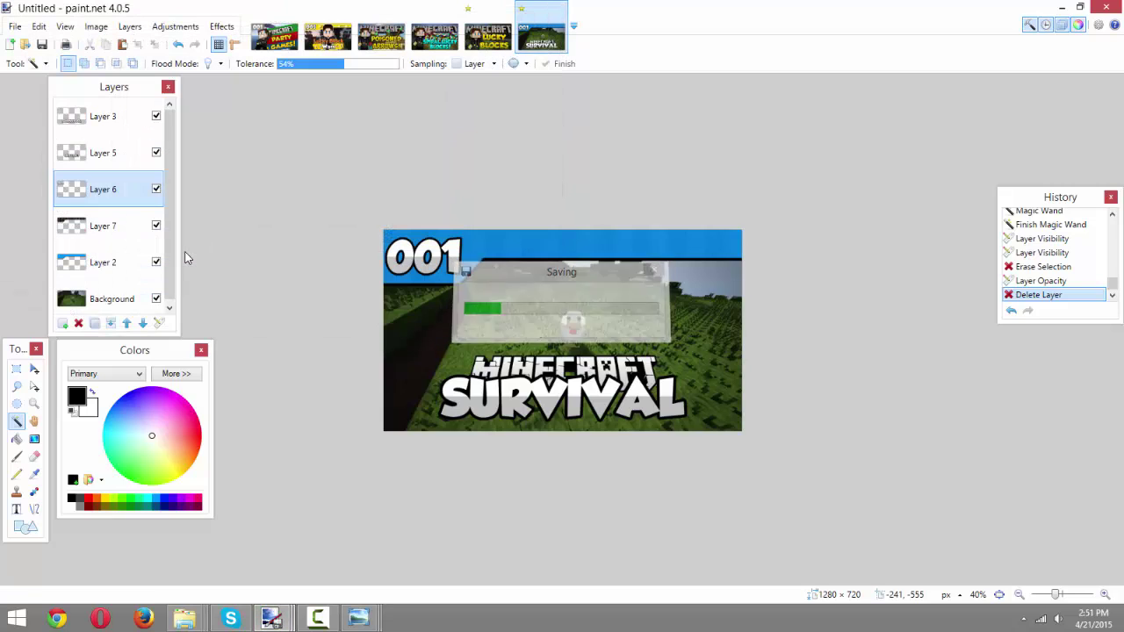
In the Lucky Blocks image, delete the character layer and rectangle-select the LUCKY BLOCKS text.
{"action": "left_click", "coordinate": [498, 39]}
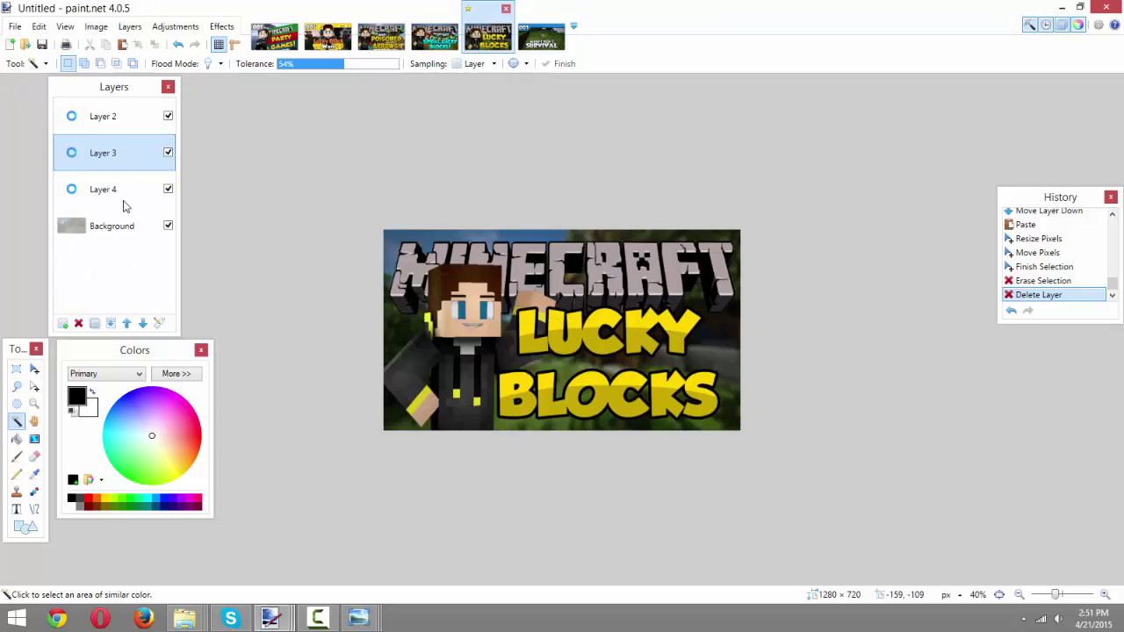
{"action": "left_click", "coordinate": [78, 323]}
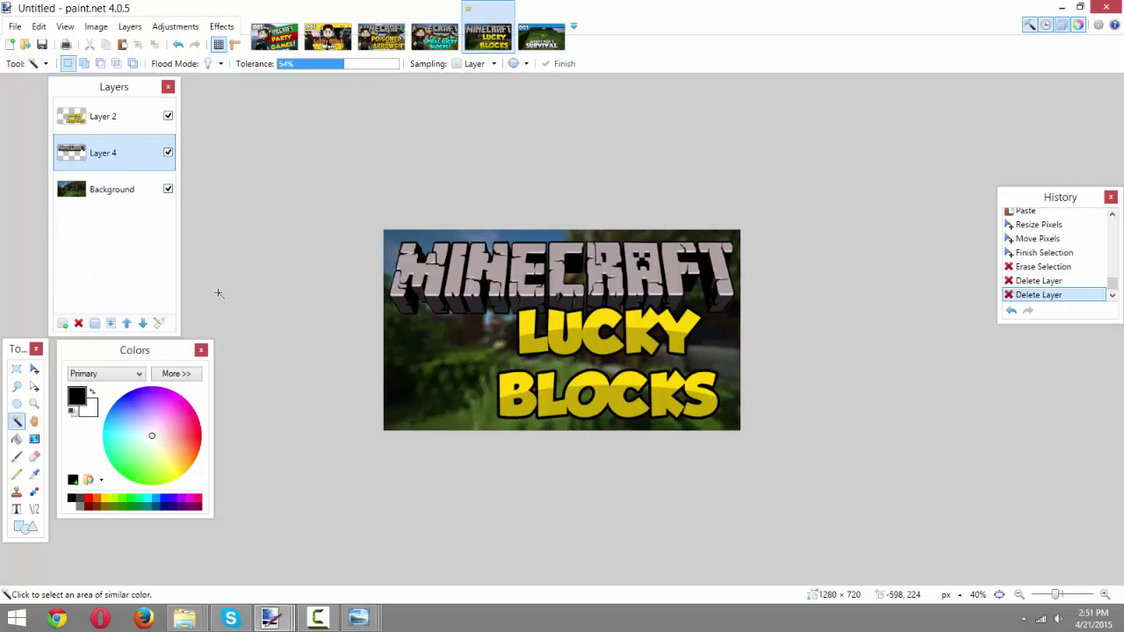
{"action": "left_click", "coordinate": [15, 369]}
{"action": "left_click_drag", "start_coordinate": [458, 287], "coordinate": [751, 443]}
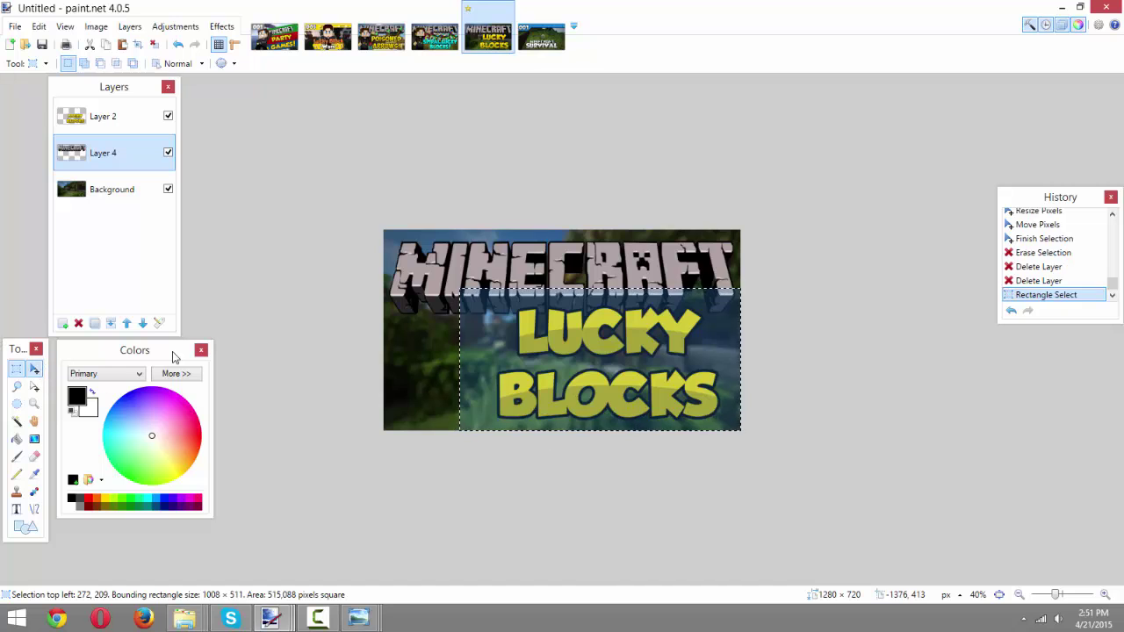
Enlarge the LUCKY BLOCKS text on Layer 2 up and left beneath MINECRAFT, then deselect.
{"action": "left_click", "coordinate": [34, 369]}
{"action": "left_click_drag", "start_coordinate": [458, 288], "coordinate": [376, 267]}
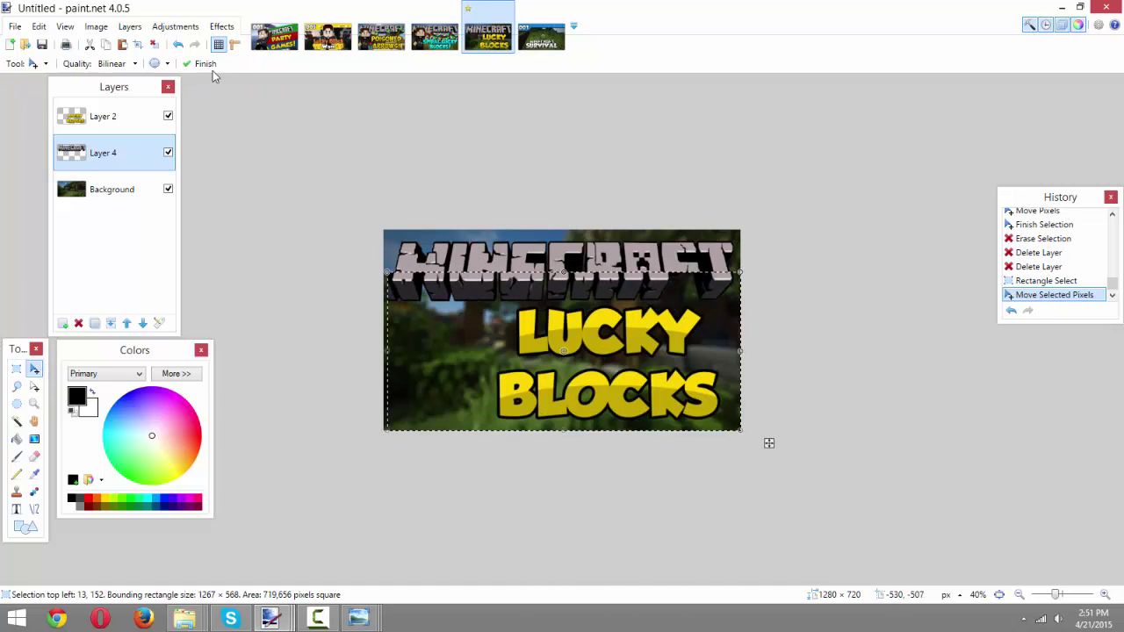
{"action": "left_click", "coordinate": [177, 44]}
{"action": "left_click_drag", "start_coordinate": [470, 290], "coordinate": [351, 272]}
{"action": "left_click", "coordinate": [177, 46]}
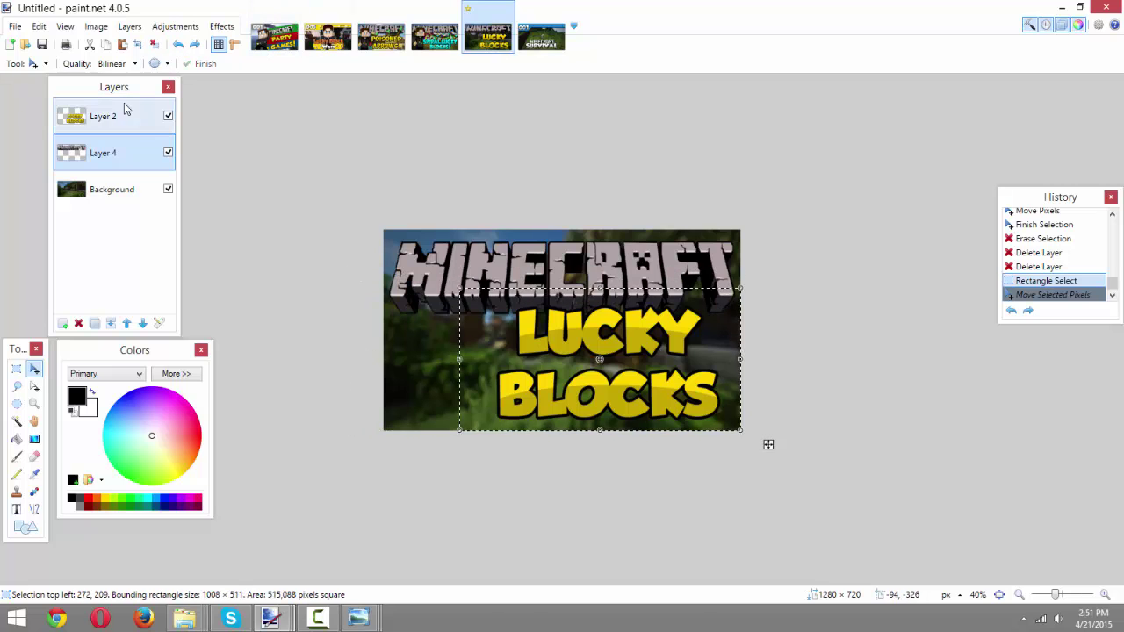
{"action": "left_click", "coordinate": [127, 109]}
{"action": "left_click_drag", "start_coordinate": [454, 292], "coordinate": [344, 246]}
{"action": "left_click_drag", "start_coordinate": [528, 326], "coordinate": [538, 330]}
{"action": "left_click", "coordinate": [16, 369]}
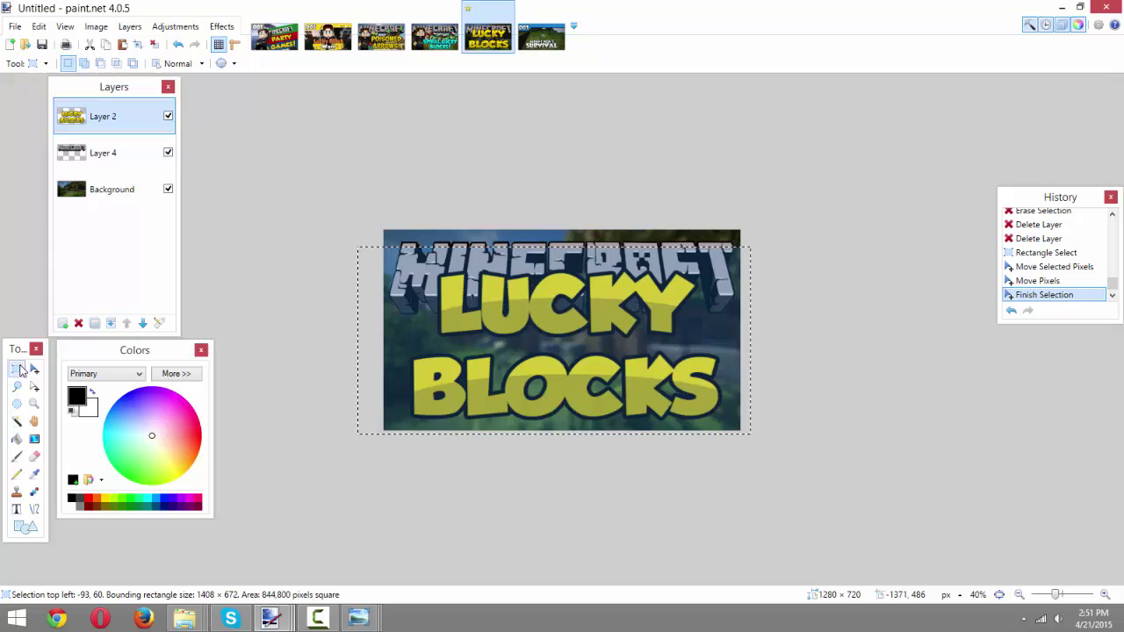
{"action": "left_click", "coordinate": [241, 224]}
{"action": "left_click", "coordinate": [223, 26]}
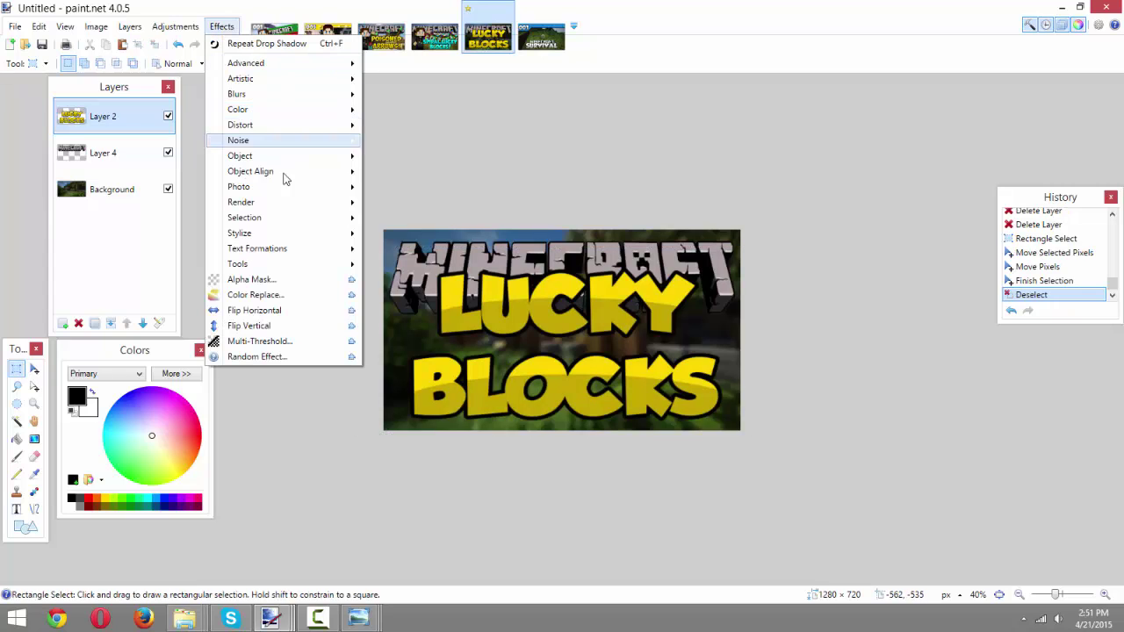
{"action": "mouse_move", "coordinate": [296, 175]}
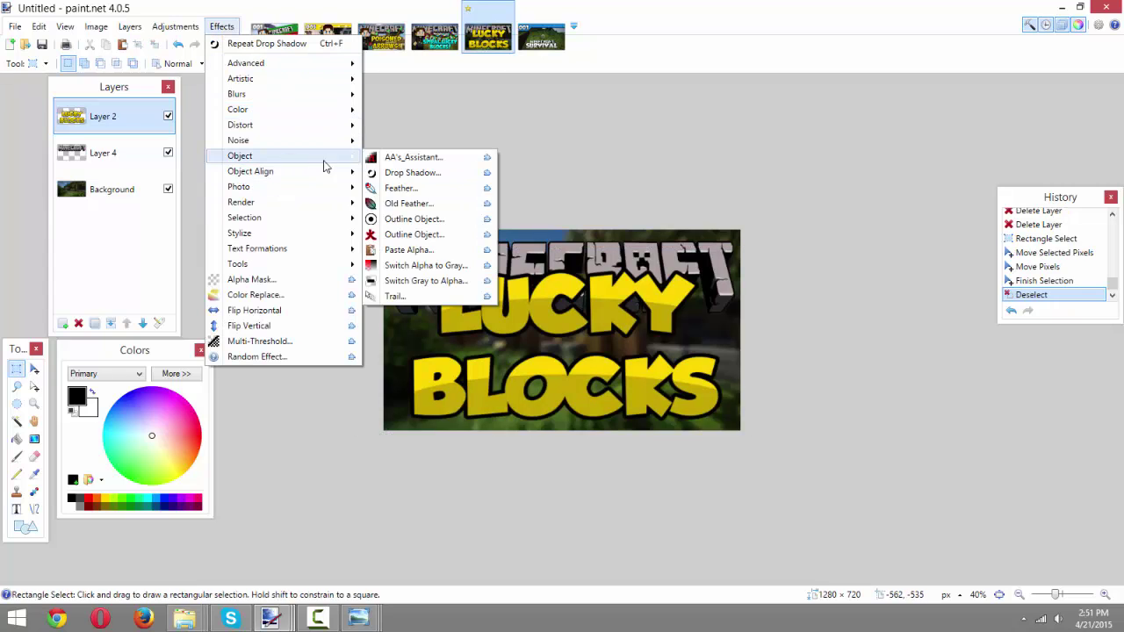